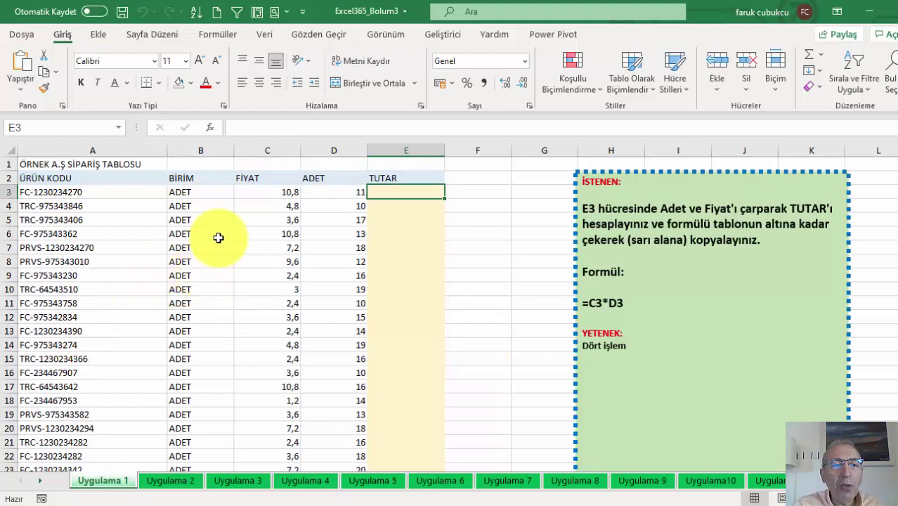
- Review the FİYAT and ADET values in cells C3, D3 and C4
click(288, 191)
click(343, 192)
click(272, 201)
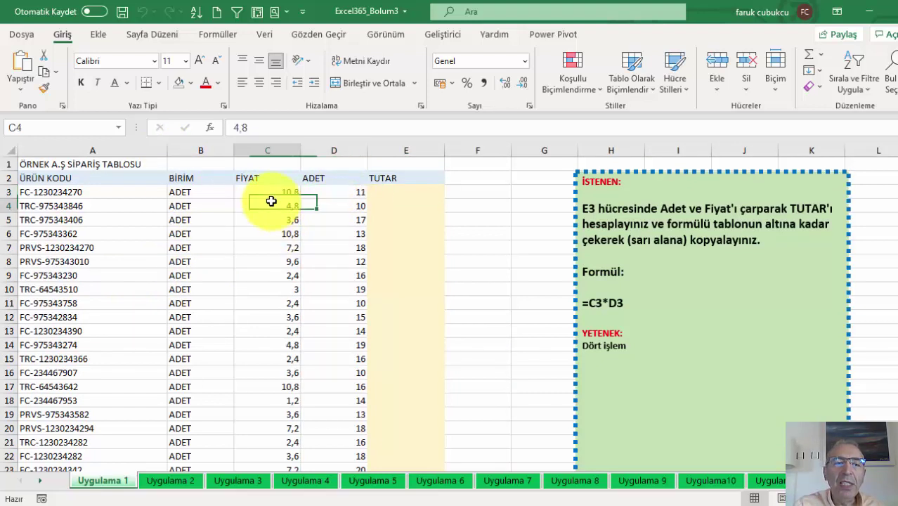
click(262, 193)
click(264, 205)
click(267, 191)
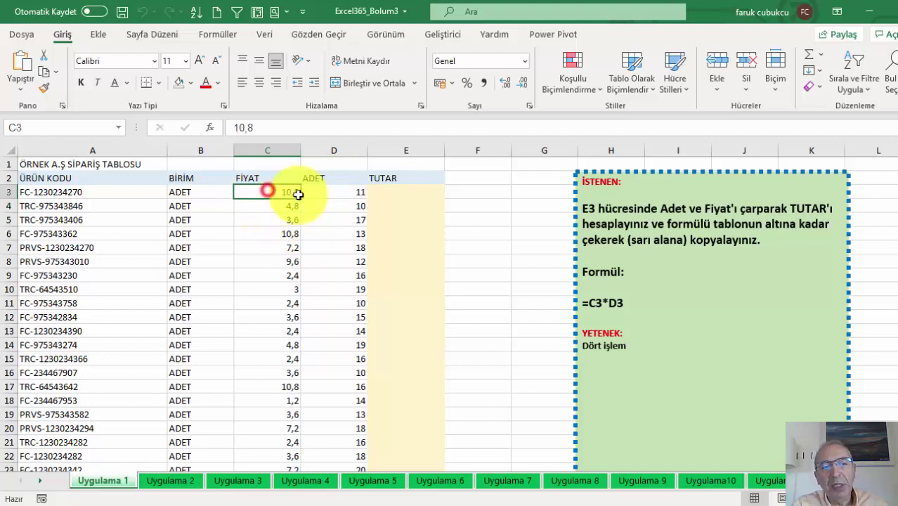
click(331, 194)
scroll(322, 219, down, 2)
scroll(323, 221, up, 2)
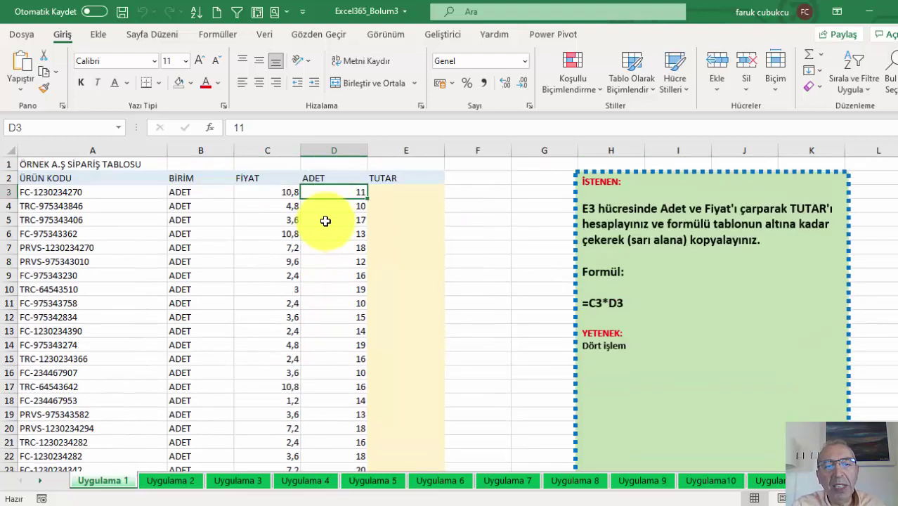
- Narrow column B and select E3 for the first TUTAR total
drag(234, 150, 224, 150)
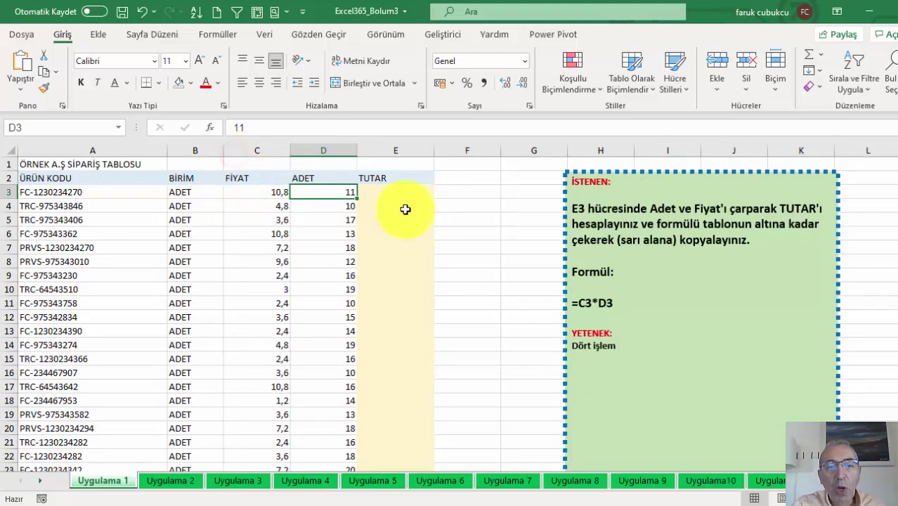
click(385, 188)
scroll(386, 189, down, 1)
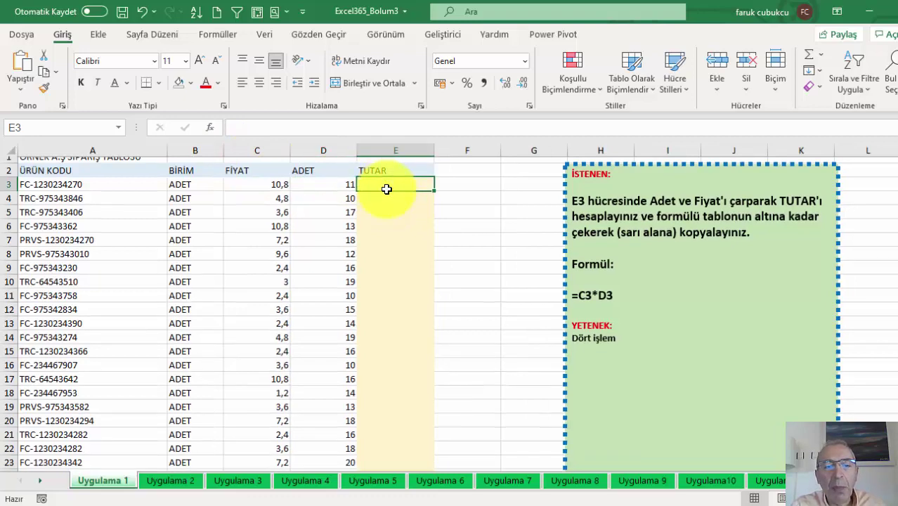
scroll(390, 232, down, 6)
scroll(393, 276, down, 4)
scroll(390, 253, up, 6)
scroll(387, 226, up, 4)
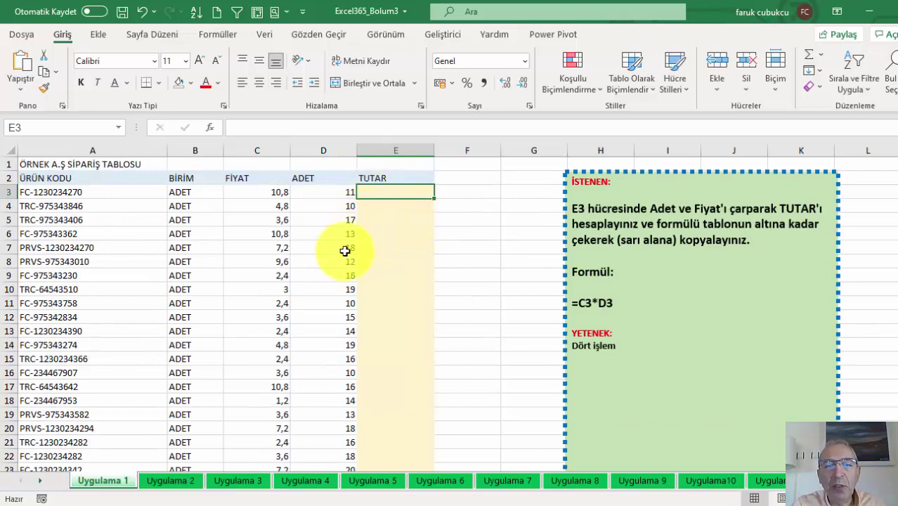
ctrl+scroll(386, 213, up, 1)
ctrl+scroll(386, 213, up, 1)
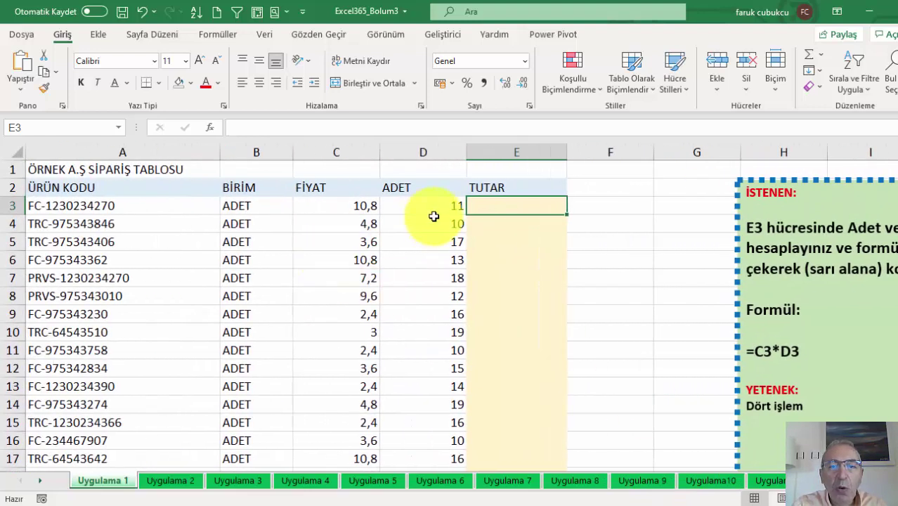
- Build =C3*D3 in E3, then remove the D3 reference to leave =C3*
click(495, 234)
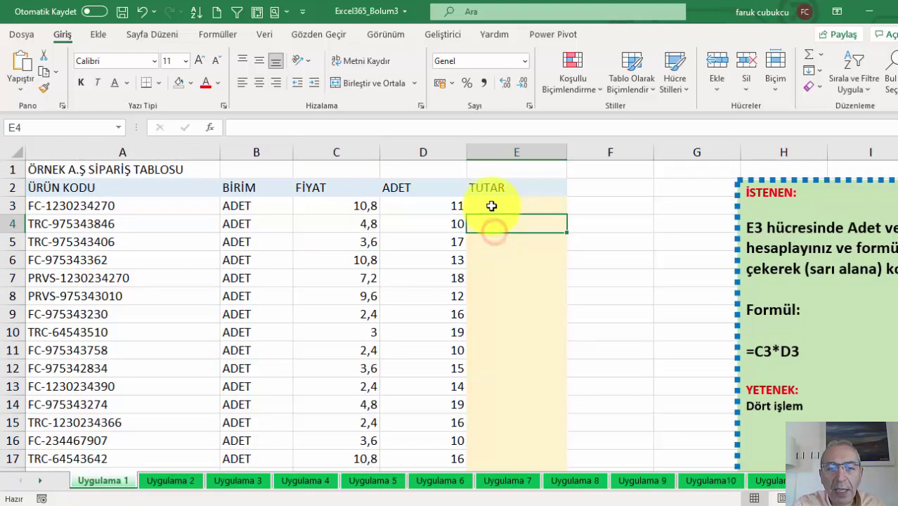
click(491, 205)
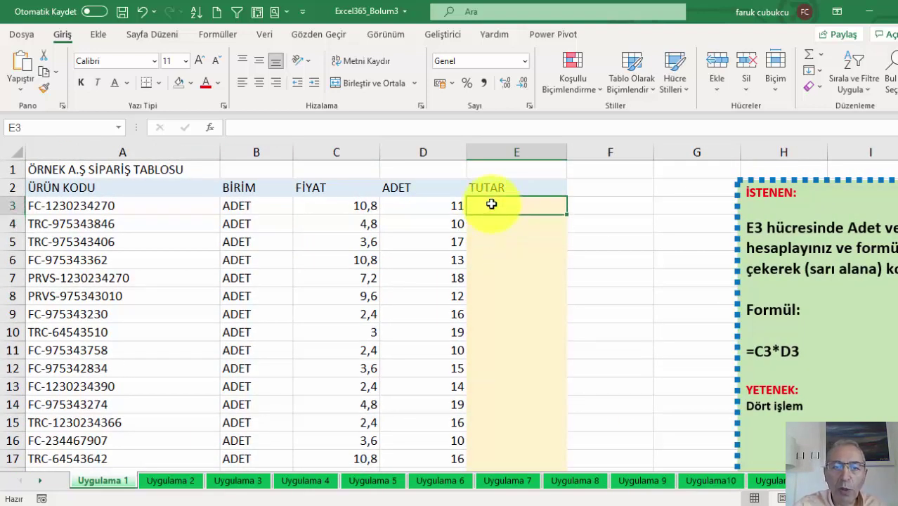
text(=)
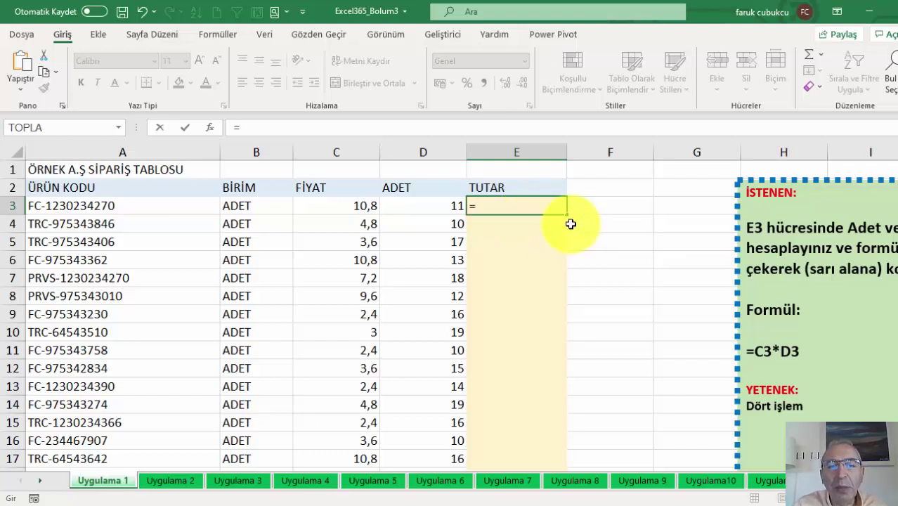
click(349, 206)
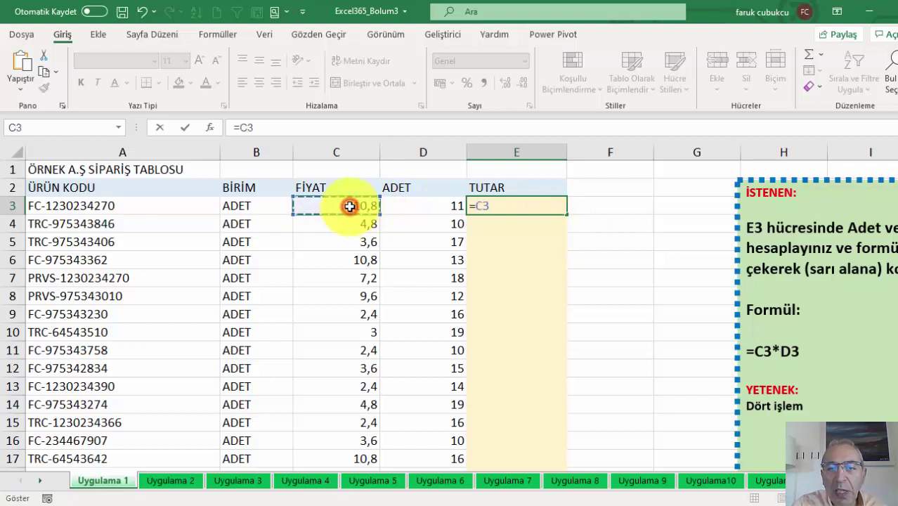
text(*)
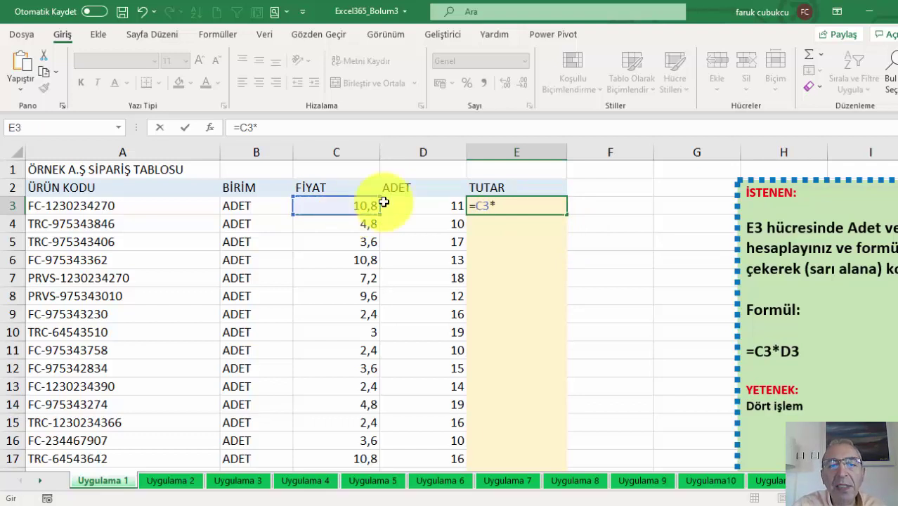
click(428, 205)
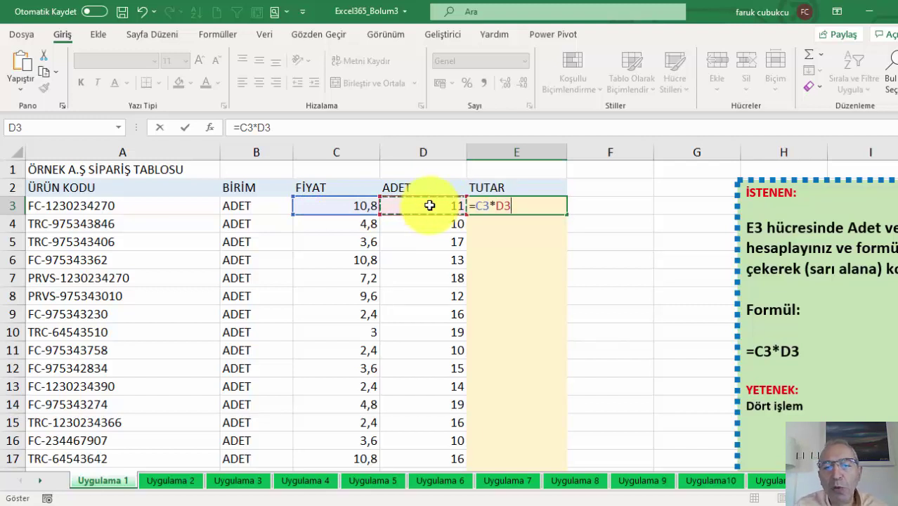
key(BackSpace)
key(BackSpace)
key(BackSpace)
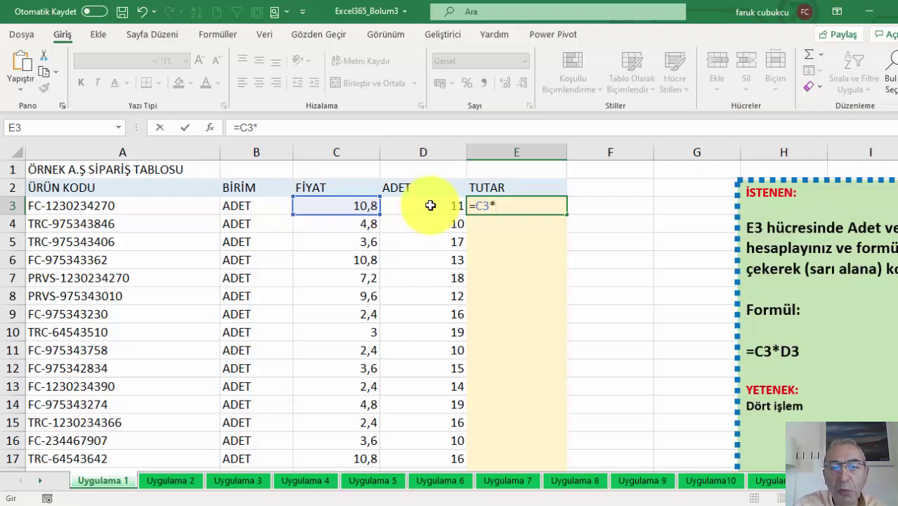
- Finish E3's formula as =C3*D3 so the first TUTAR shows 118,8
click(430, 205)
key(BackSpace)
key(BackSpace)
key(BackSpace)
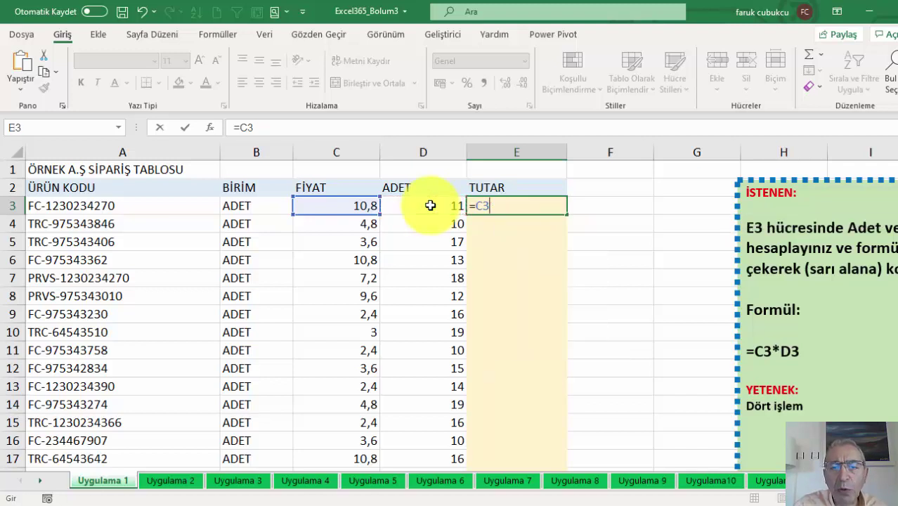
key(BackSpace)
key(BackSpace)
key(Left)
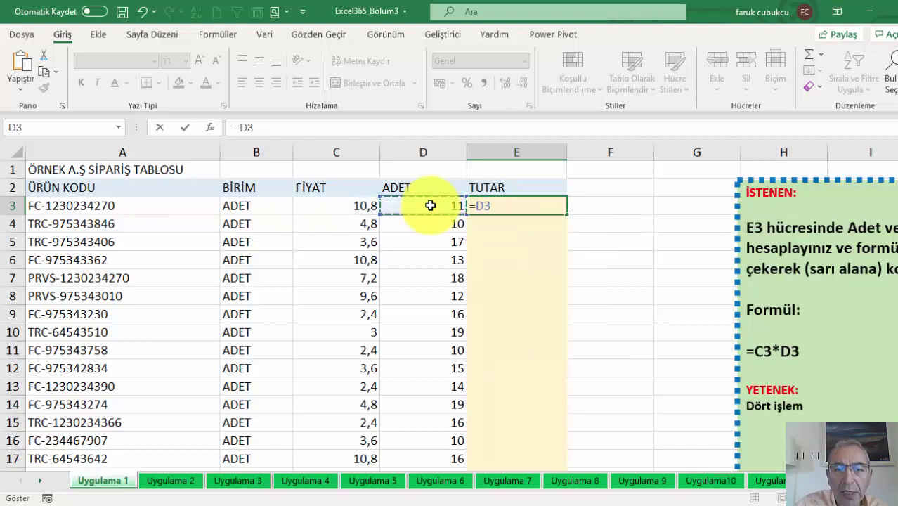
key(Left)
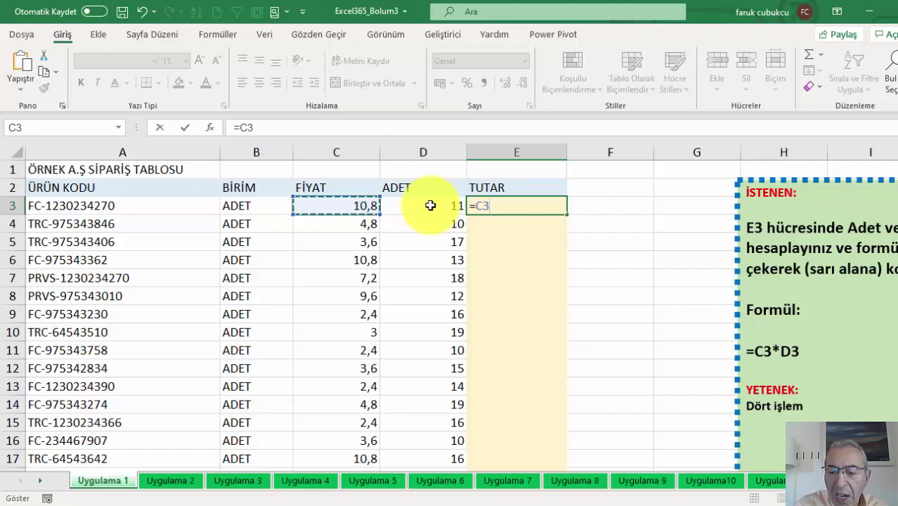
text(*)
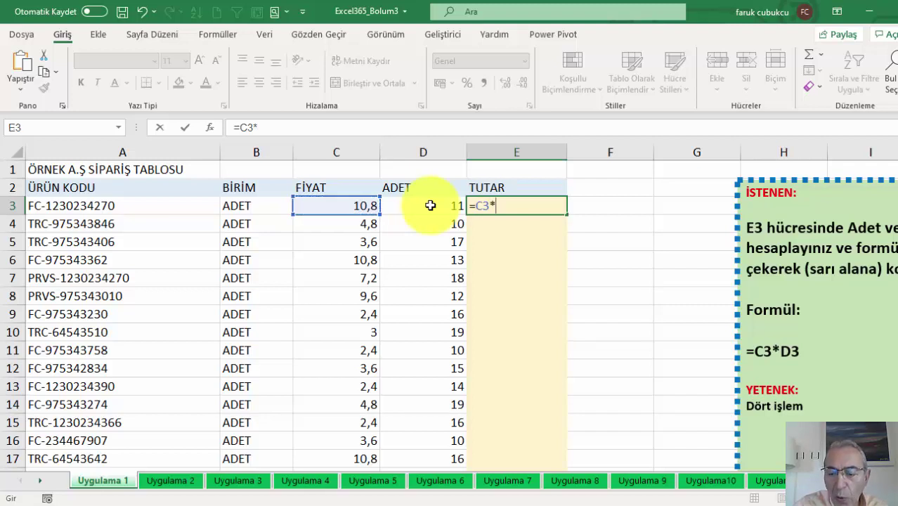
key(Right)
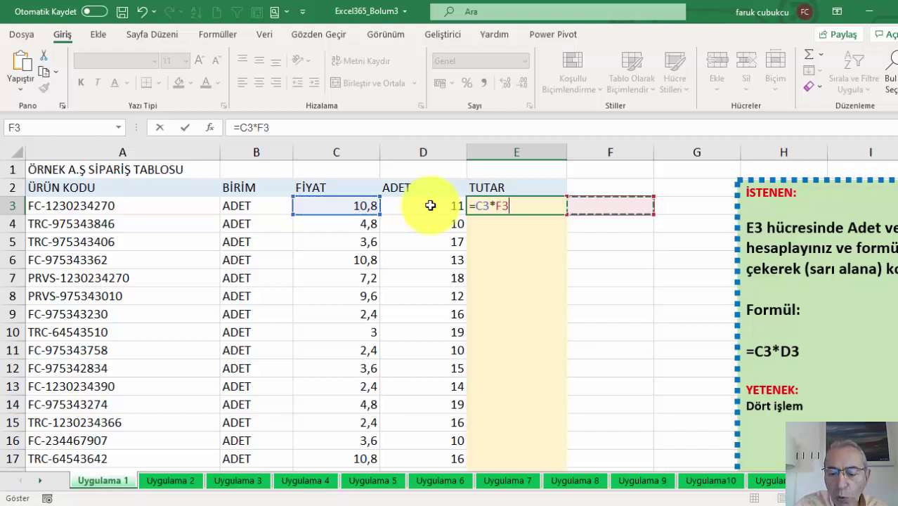
click(430, 205)
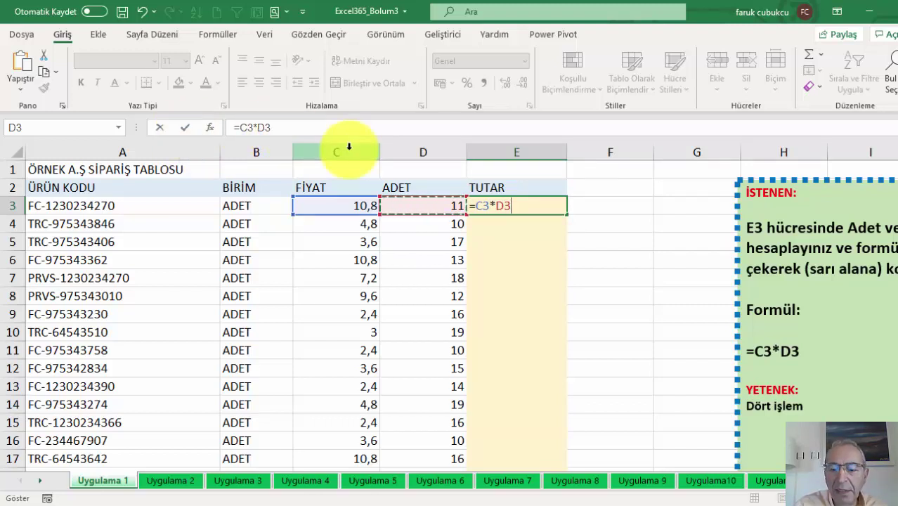
key(Return)
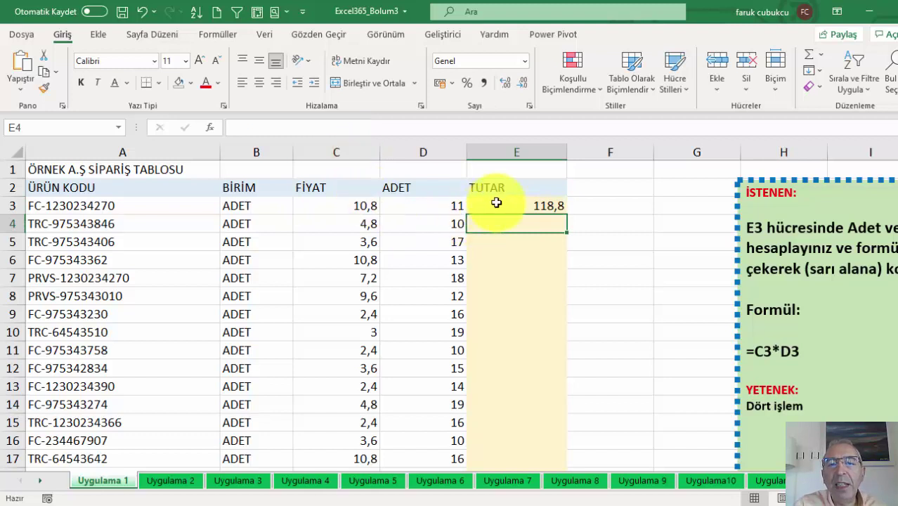
double_click(498, 203)
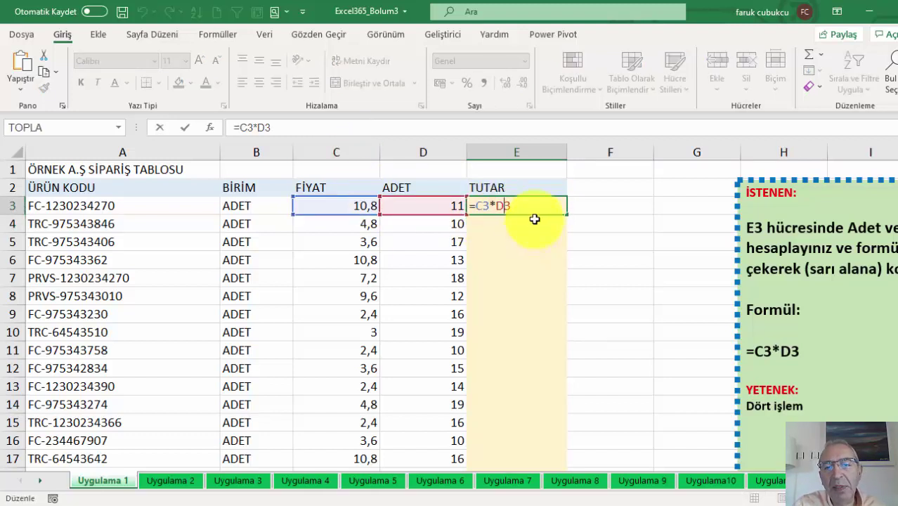
key(ctrl+Return)
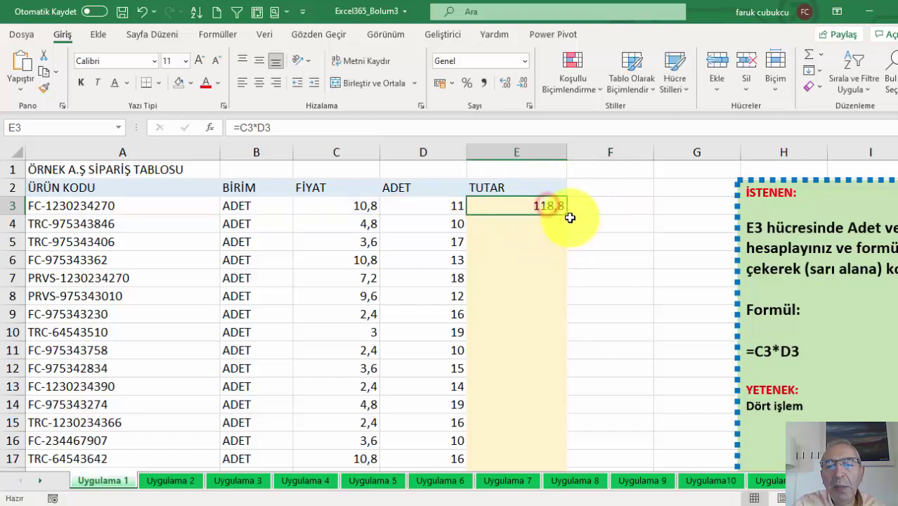
scroll(556, 232, down, 1)
scroll(556, 231, down, 3)
scroll(556, 232, down, 5)
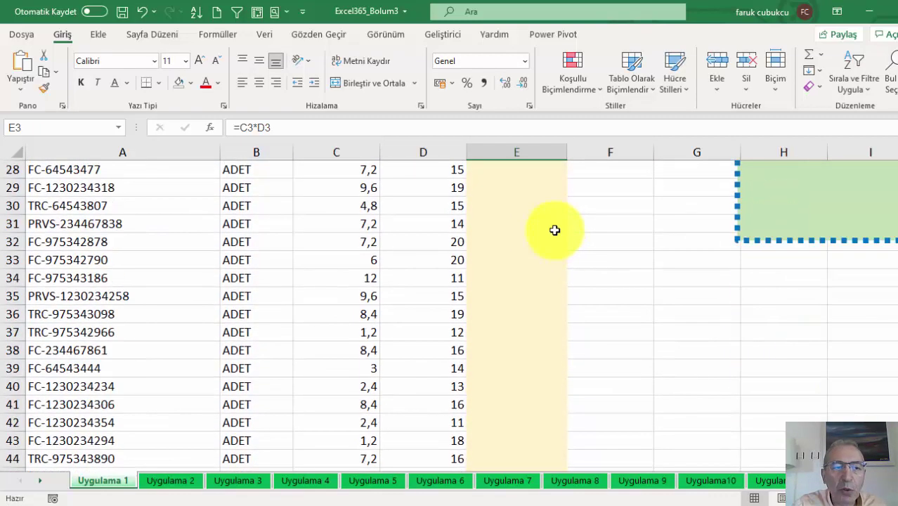
scroll(556, 231, down, 6)
scroll(557, 231, up, 14)
scroll(556, 229, up, 1)
scroll(556, 229, up, 2)
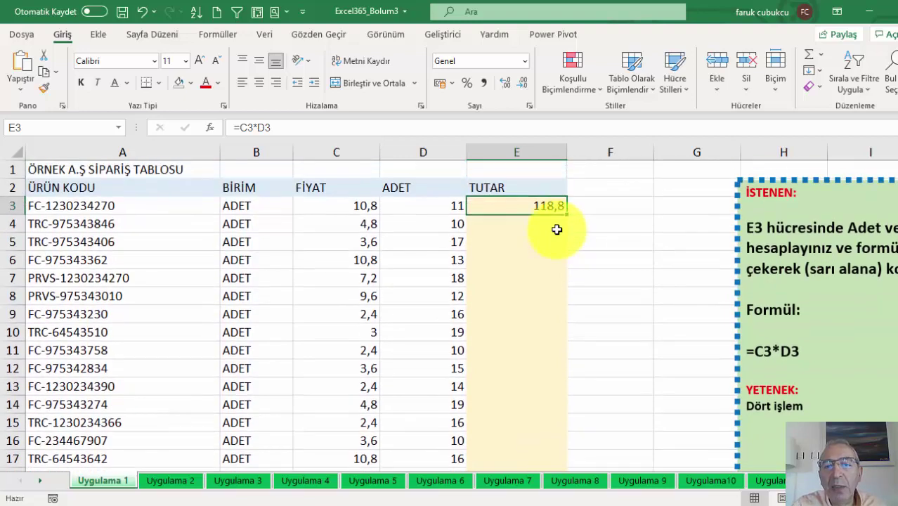
double_click(514, 206)
key(Return)
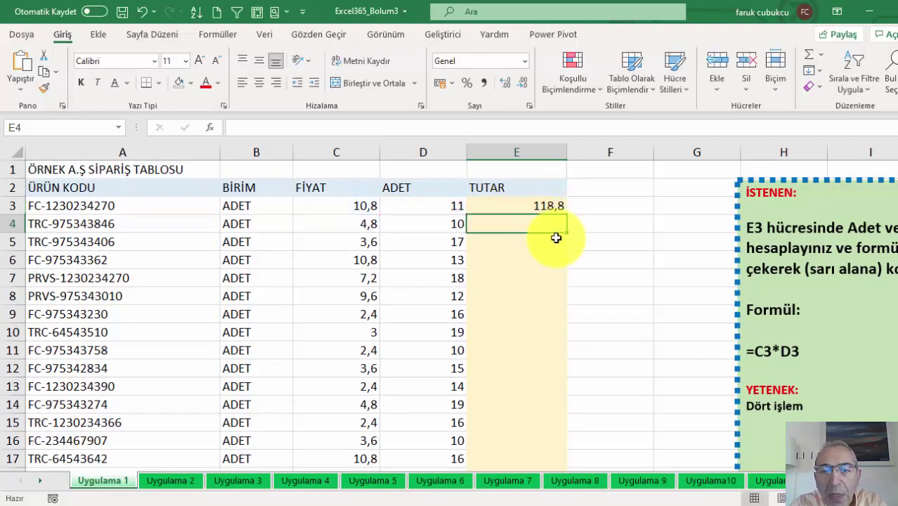
click(546, 204)
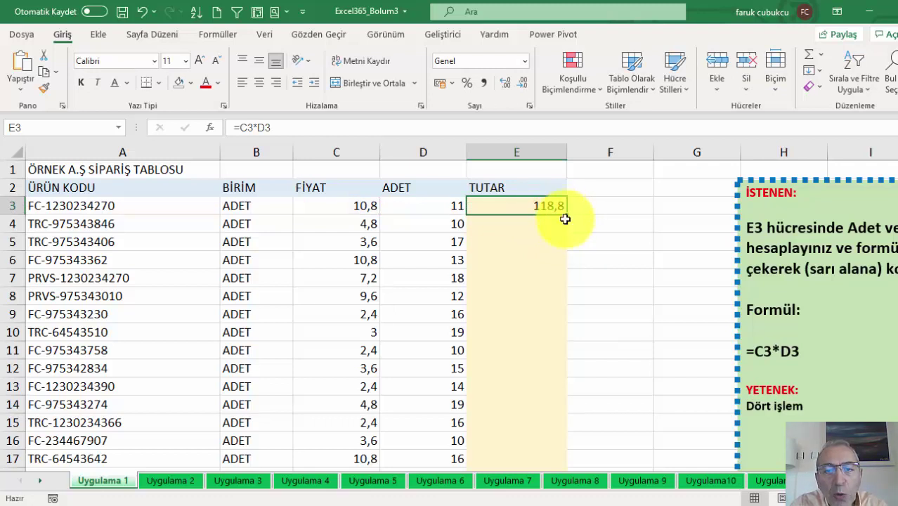
- Copy the =C3*D3 formula down the entire TUTAR column
drag(566, 214, 563, 277)
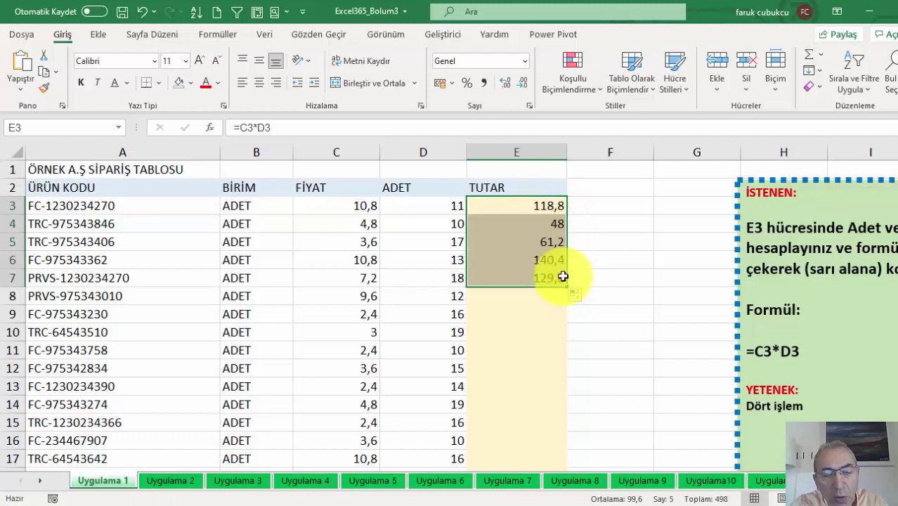
key(ctrl+z)
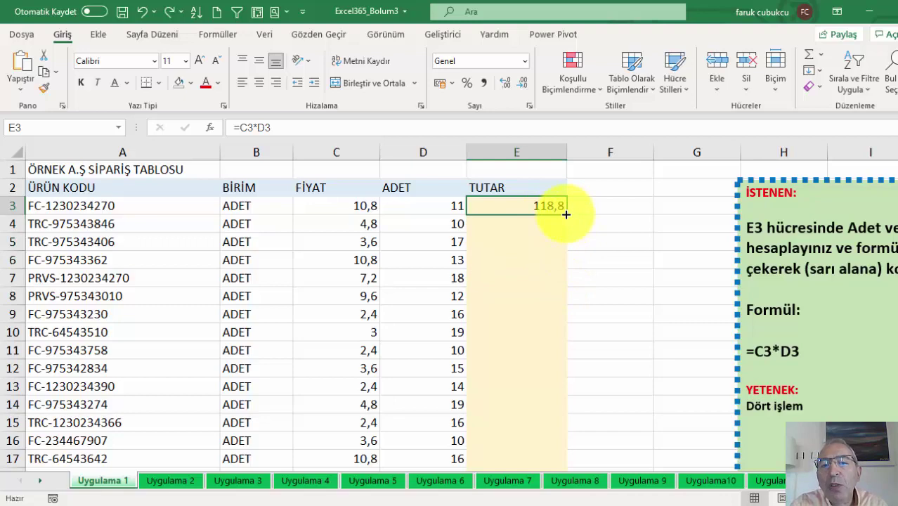
double_click(565, 213)
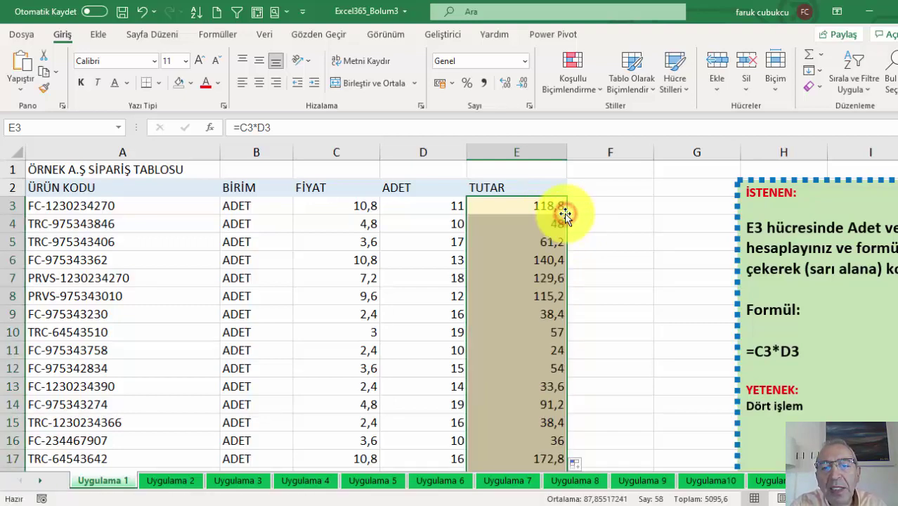
scroll(555, 214, down, 5)
scroll(552, 219, down, 5)
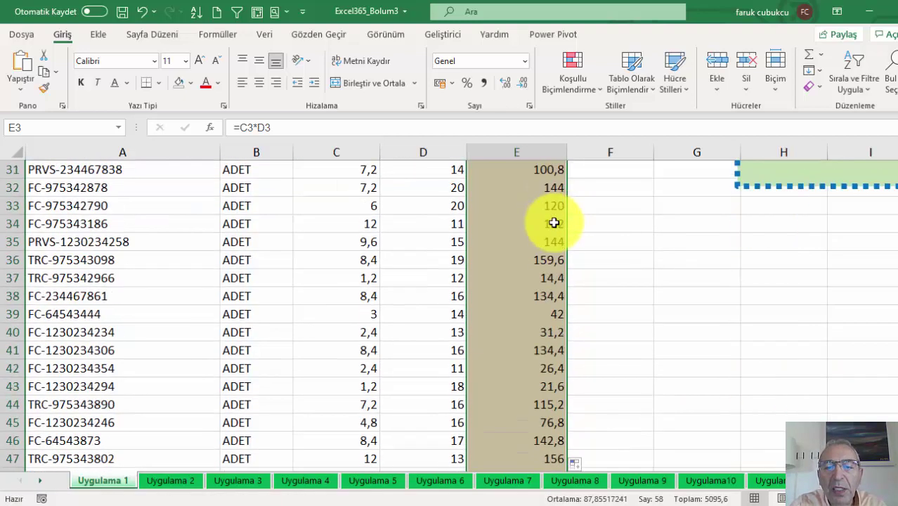
scroll(553, 222, down, 6)
scroll(531, 337, up, 7)
scroll(531, 337, up, 8)
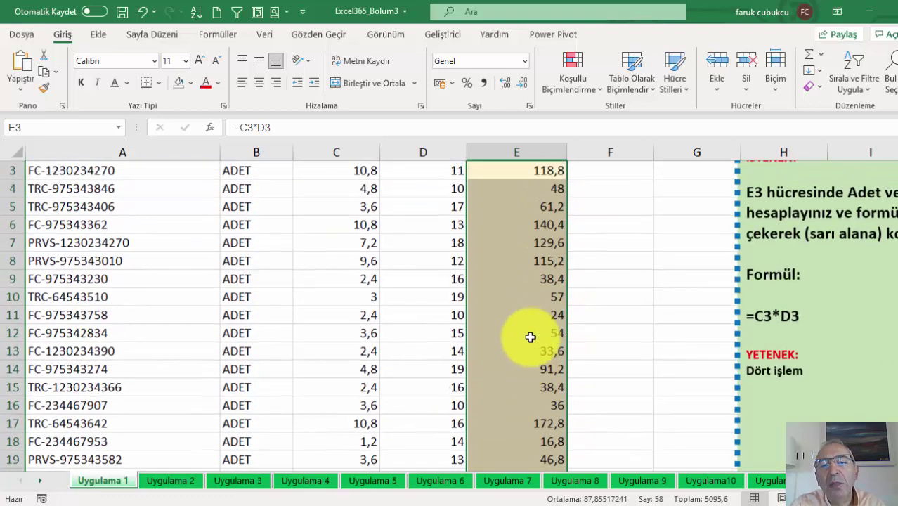
scroll(531, 316, up, 1)
- Check that E7 holds the copied formula =C7*D7 giving 129,6
drag(531, 313, 519, 206)
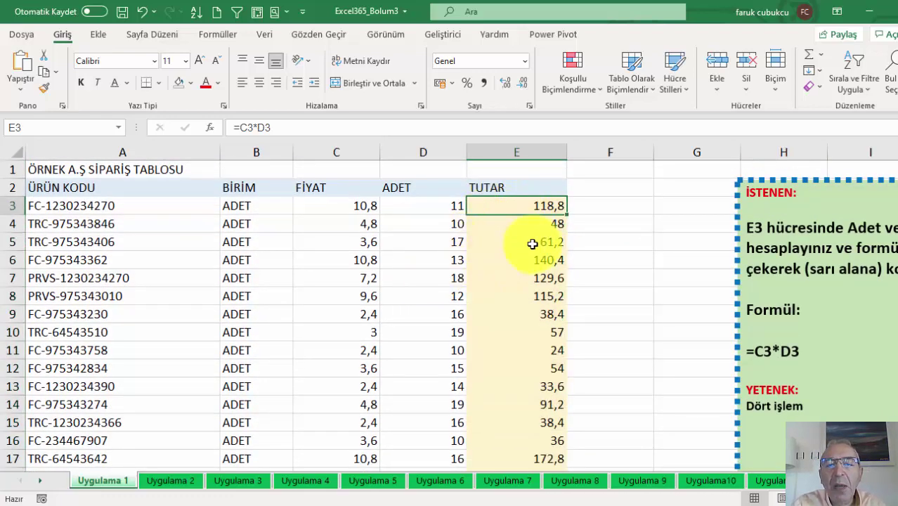
click(527, 278)
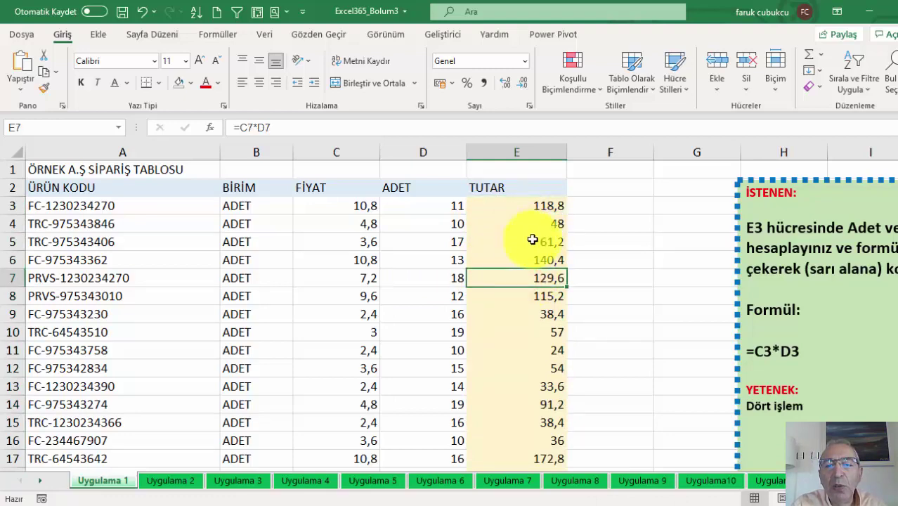
scroll(525, 259, down, 6)
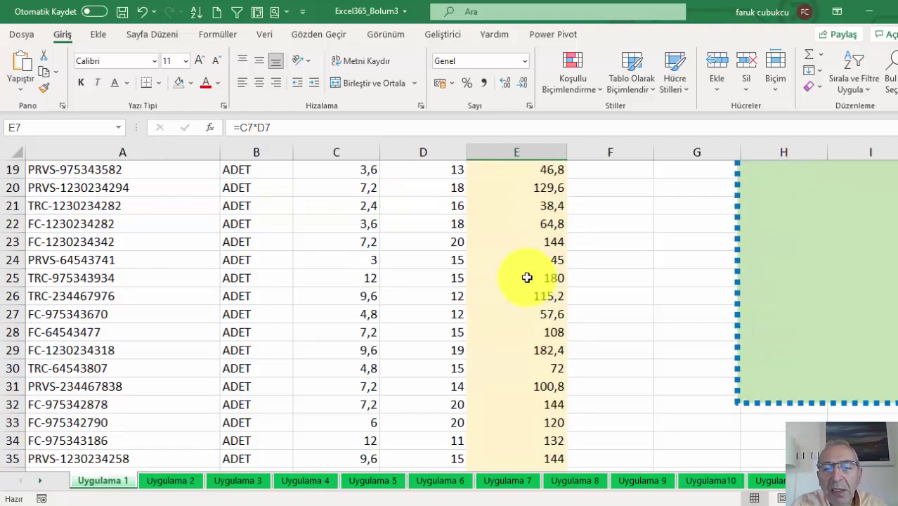
scroll(526, 278, up, 6)
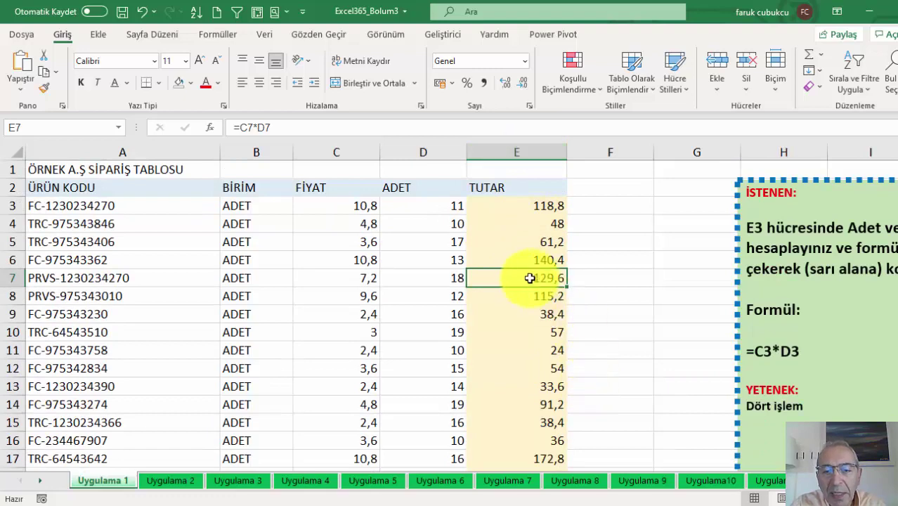
scroll(495, 382, down, 3)
scroll(494, 382, up, 3)
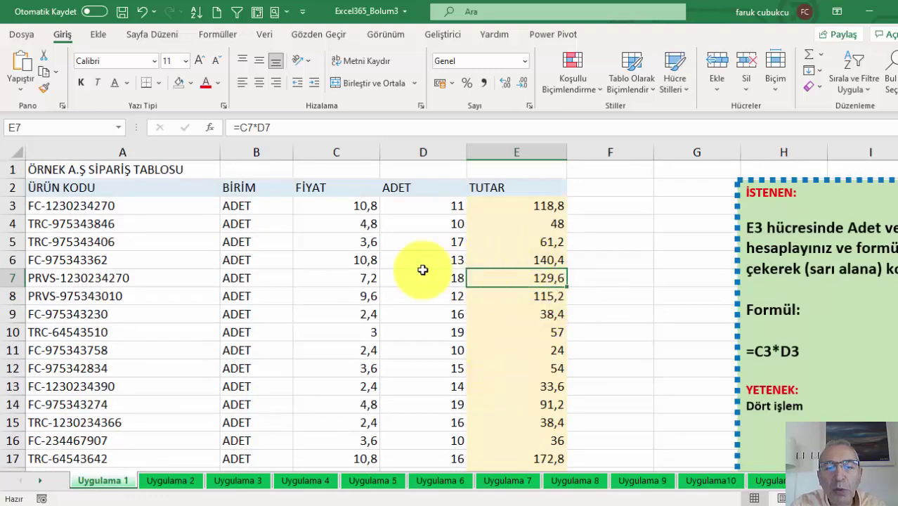
- Apply Comma Style to C3:E60 for thousands separators and two decimals
click(359, 210)
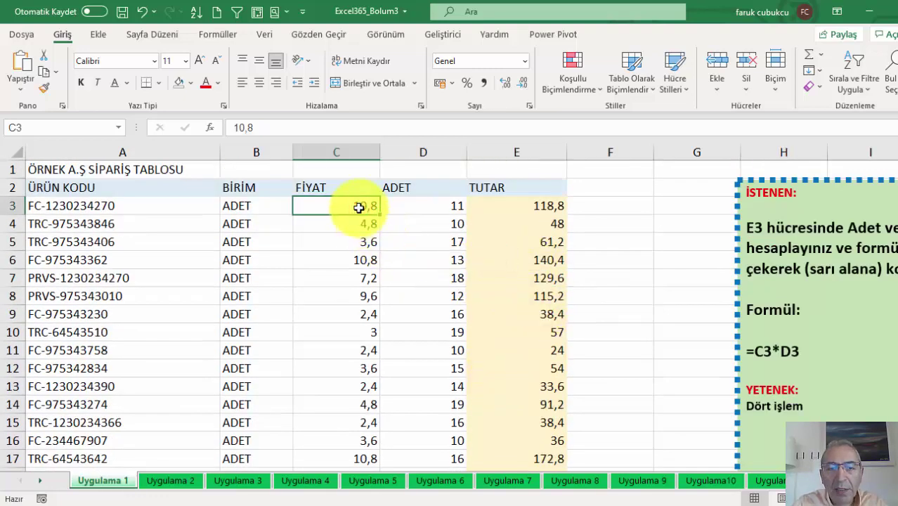
key(shift+Right)
key(shift+Right)
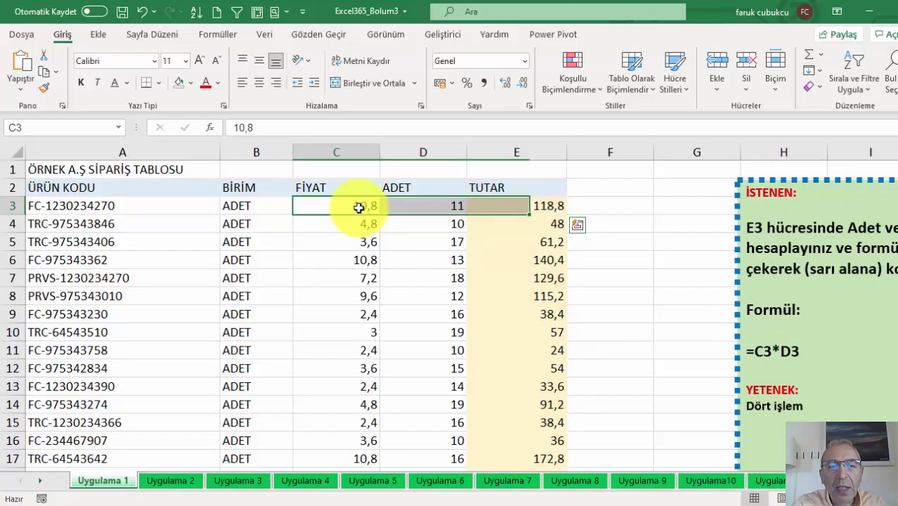
drag(356, 206, 422, 211)
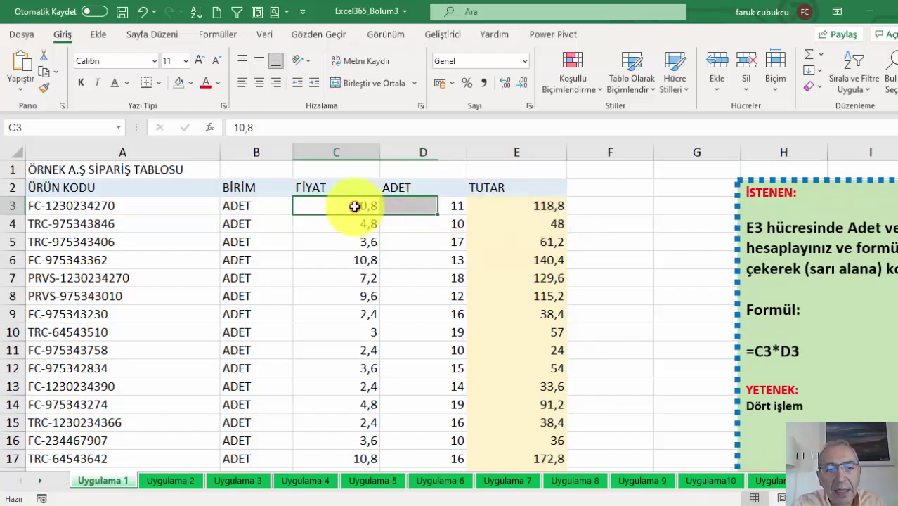
key(shift+Right)
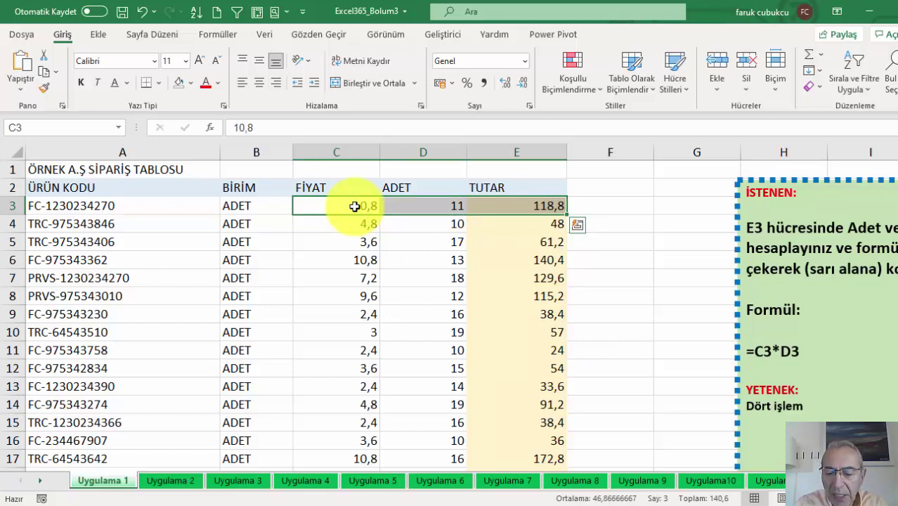
key(ctrl+shift+Down)
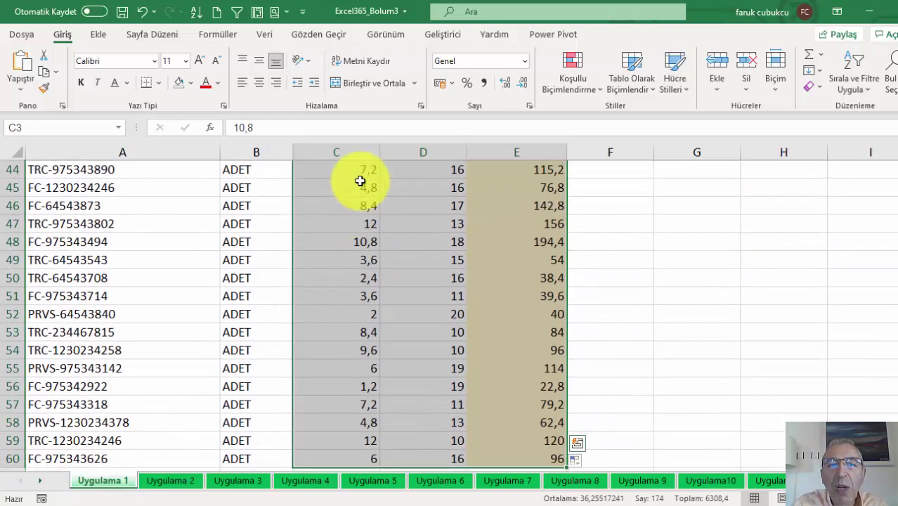
click(483, 83)
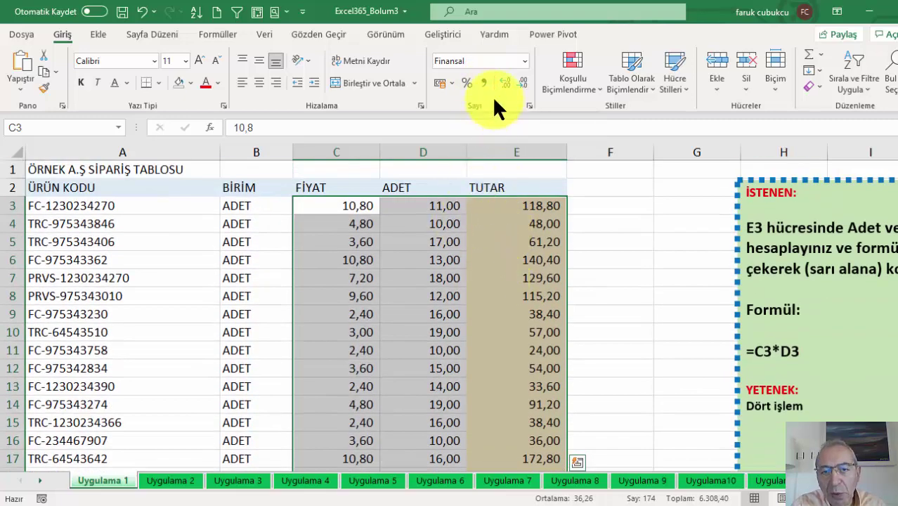
click(518, 275)
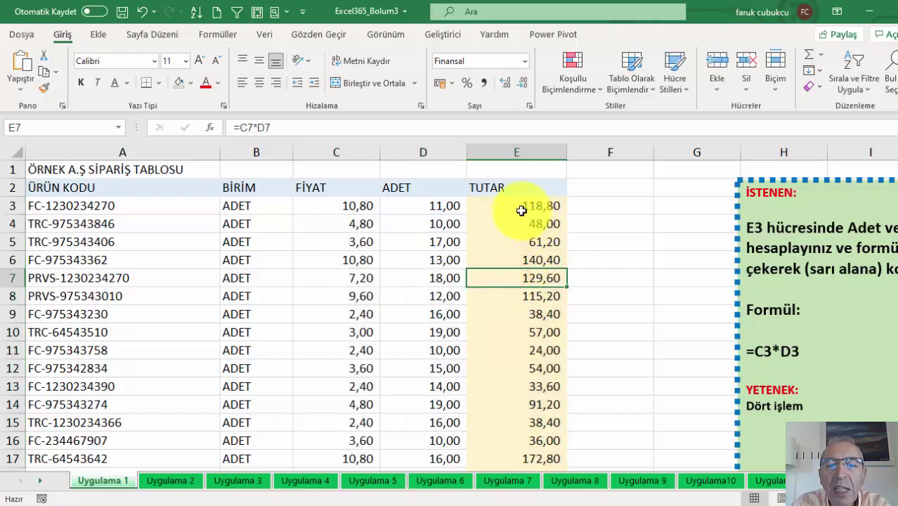
- Review E3's =C3*D3 formula, showing 118,80, without changing it
click(508, 207)
double_click(508, 208)
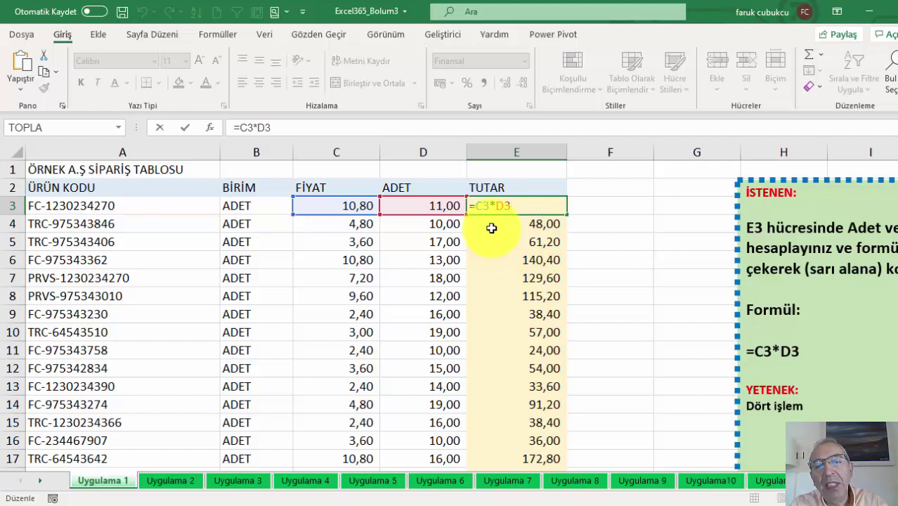
key(Escape)
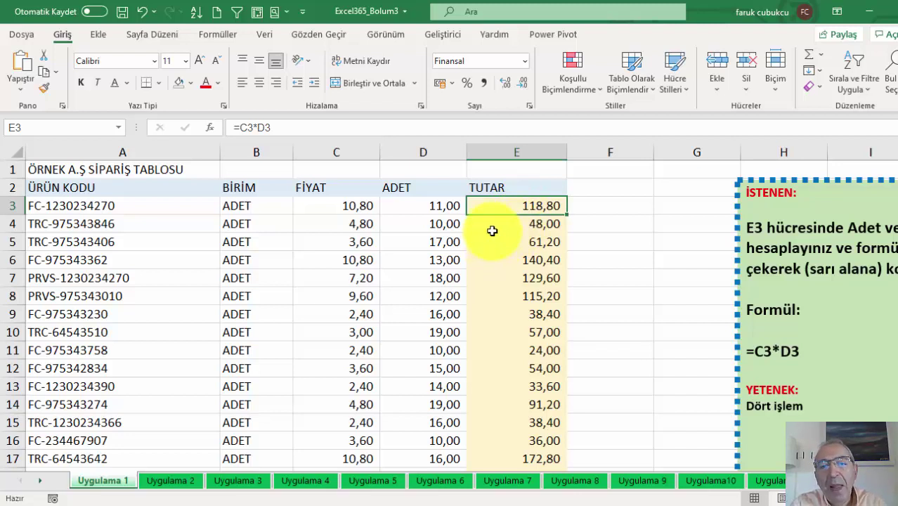
scroll(492, 230, down, 2)
scroll(492, 230, up, 2)
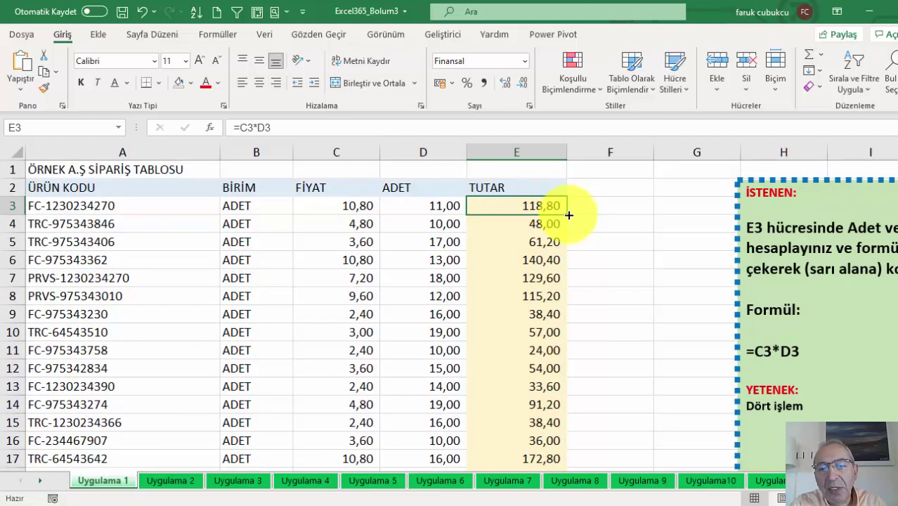
- Switch to the Uygulama 2 sheet with the 2022 budget table
click(161, 484)
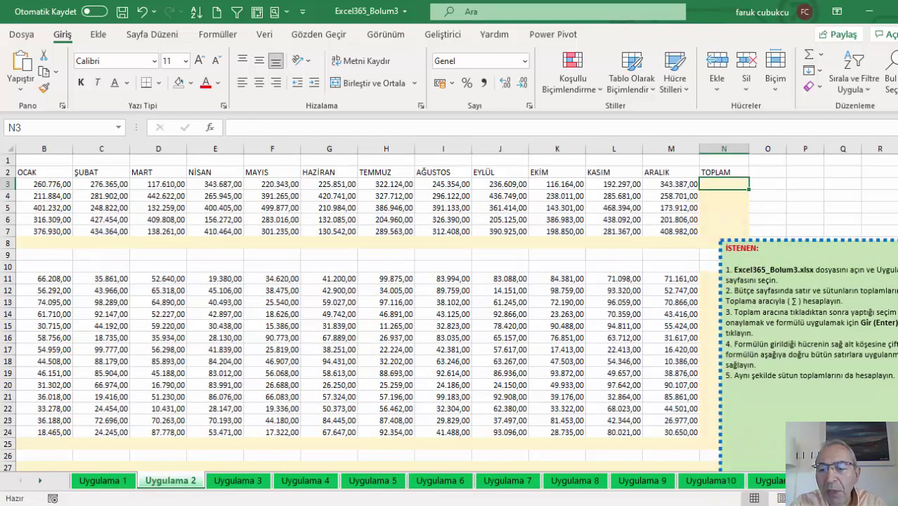
scroll(134, 254, down, 5)
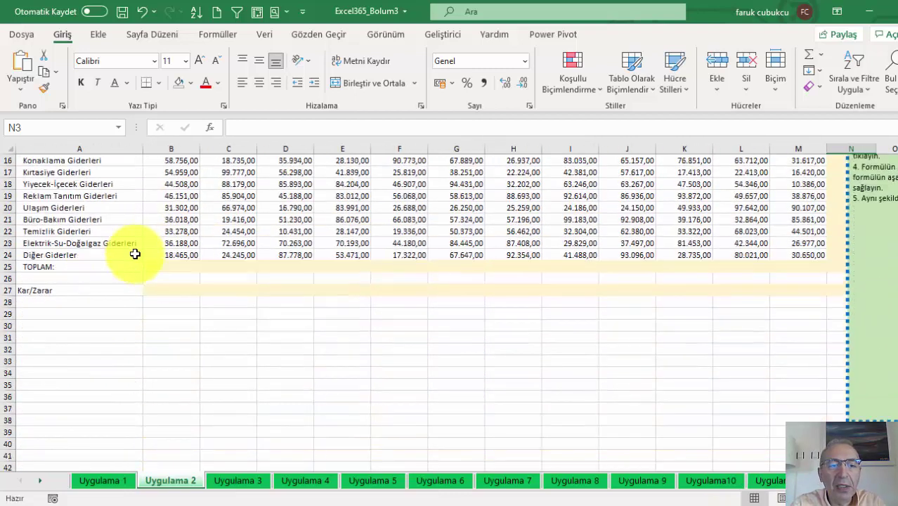
scroll(135, 254, up, 5)
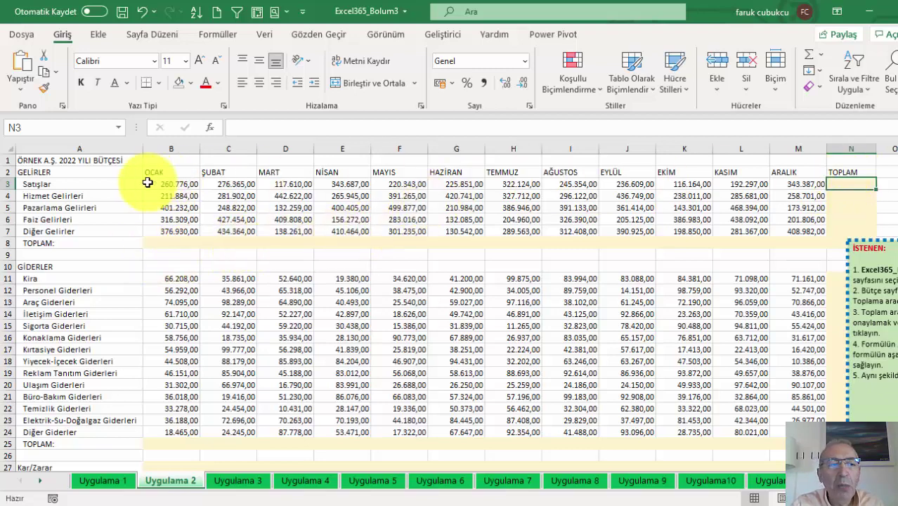
scroll(120, 233, down, 2)
scroll(162, 218, up, 2)
- Move the İSTENEN instruction note aside and select B3:B7, B8 and N3
drag(172, 184, 173, 231)
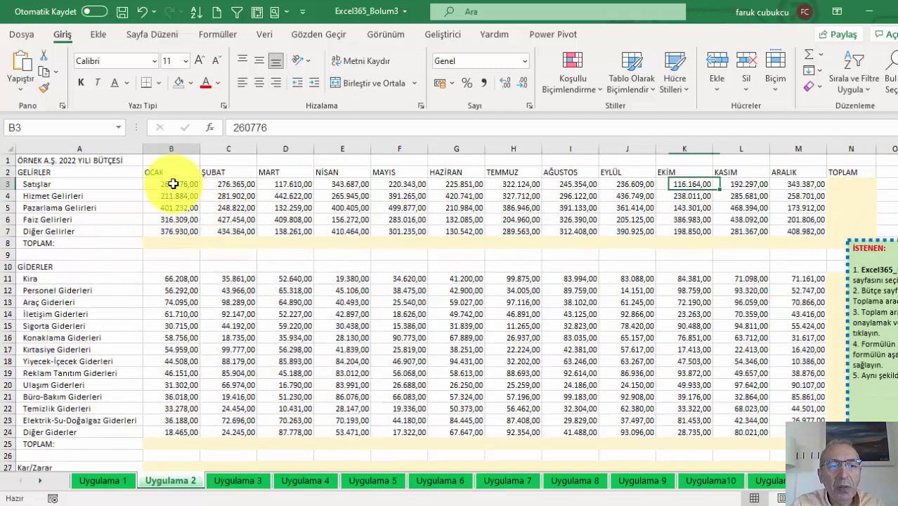
click(172, 243)
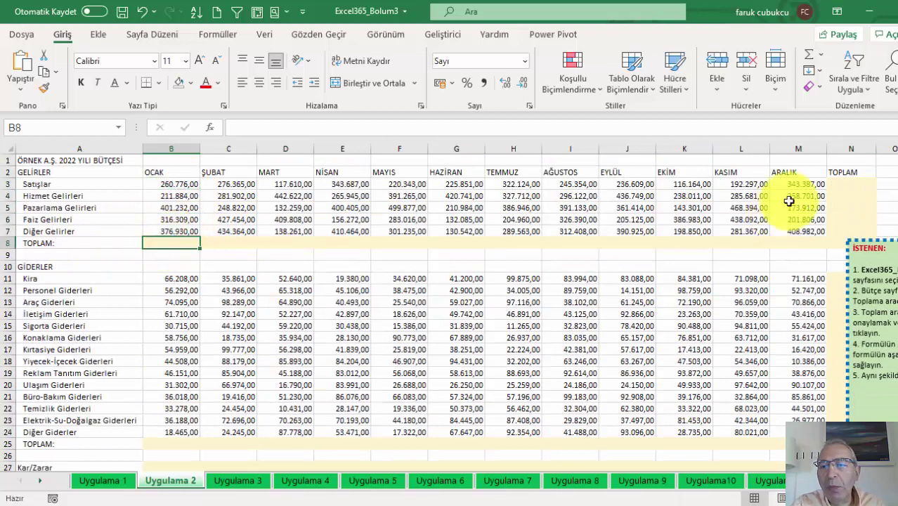
click(846, 186)
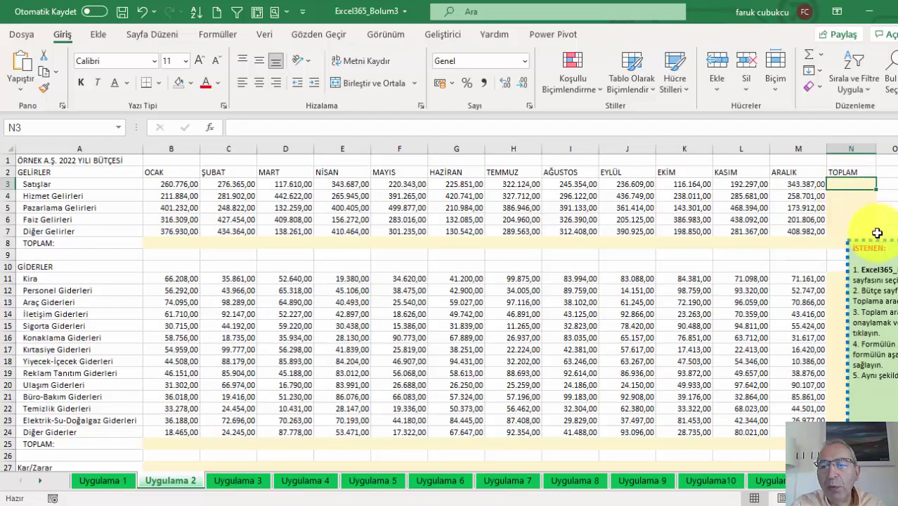
drag(864, 241, 846, 279)
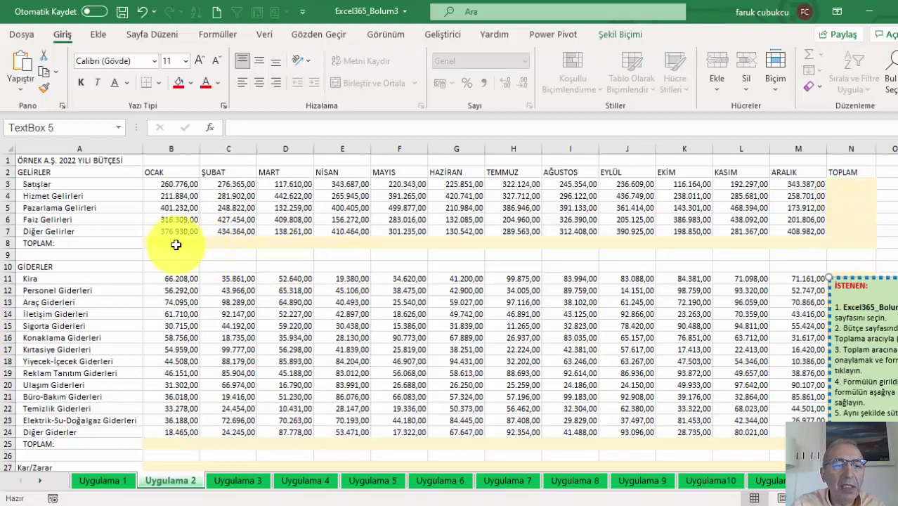
click(172, 242)
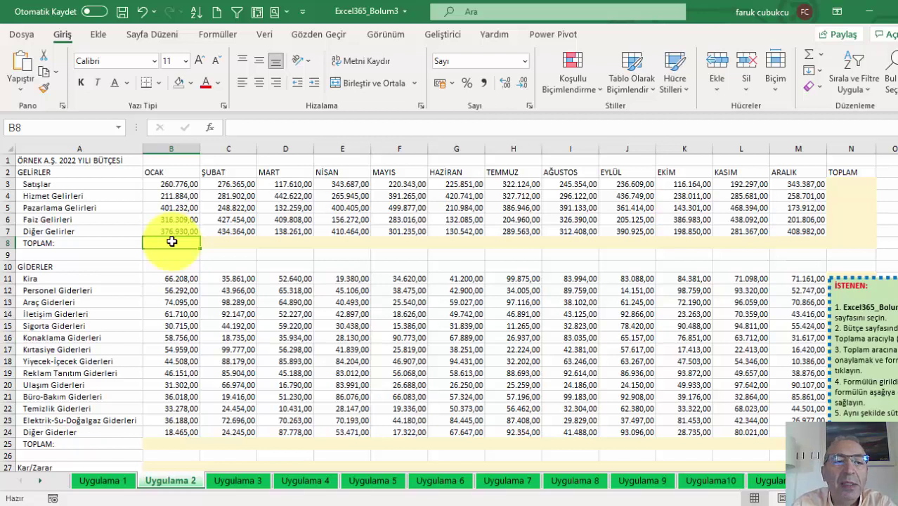
drag(166, 231, 175, 185)
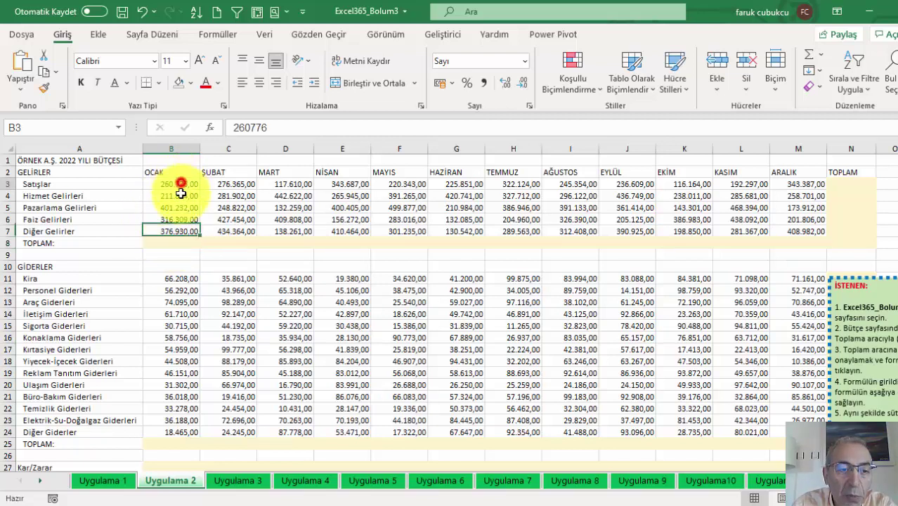
click(173, 242)
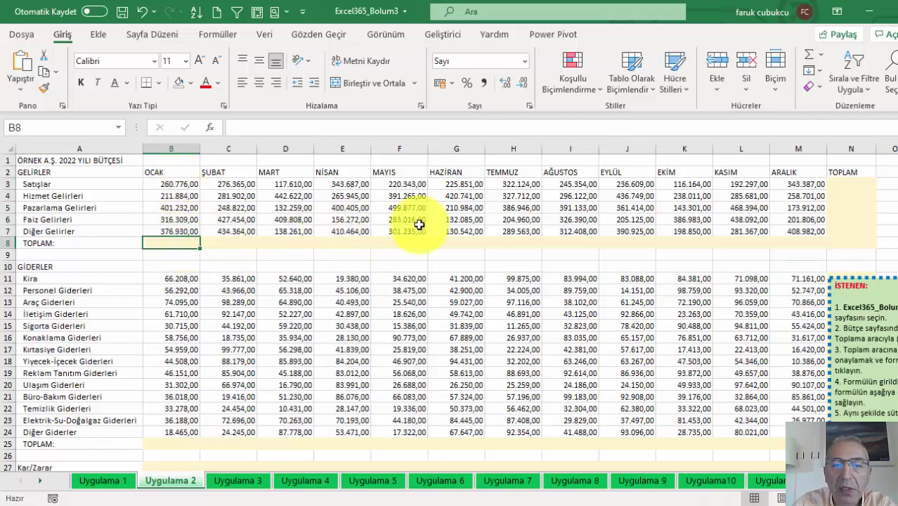
click(848, 186)
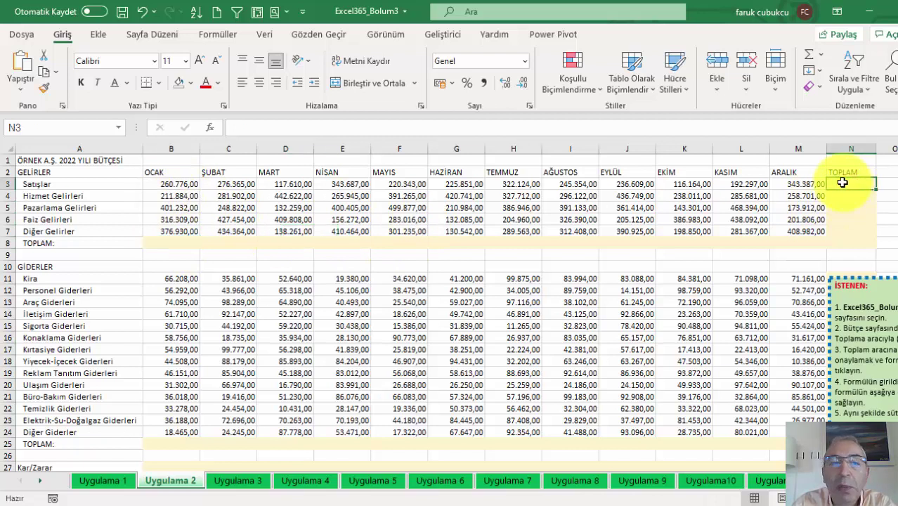
- Try an AutoSum total in B8, then clear it and cancel the retry
click(177, 245)
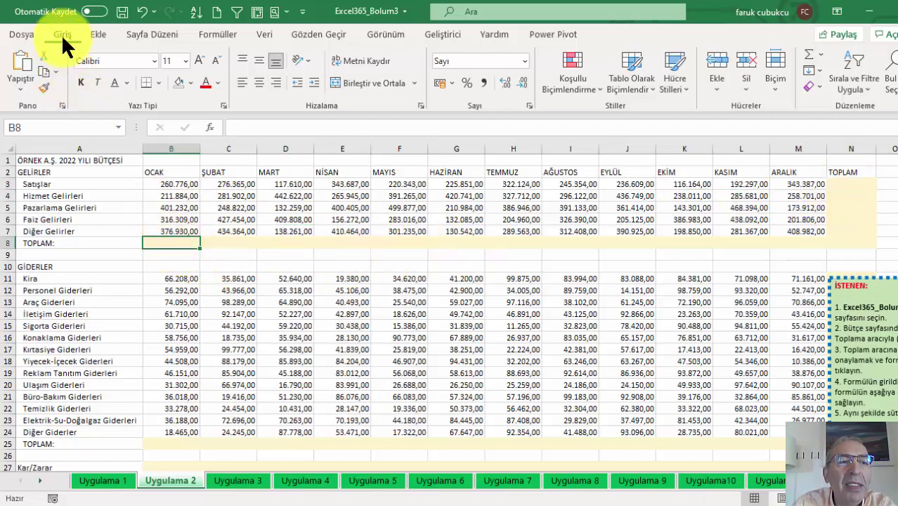
click(809, 56)
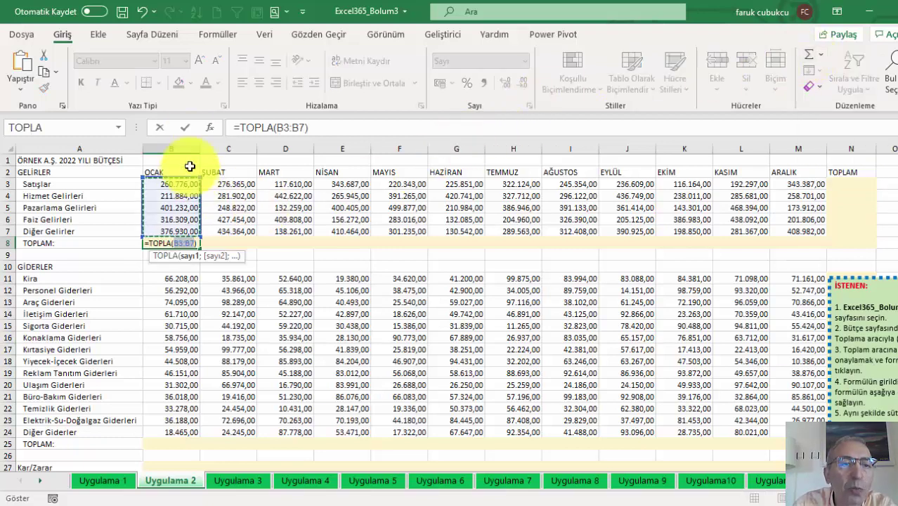
click(185, 127)
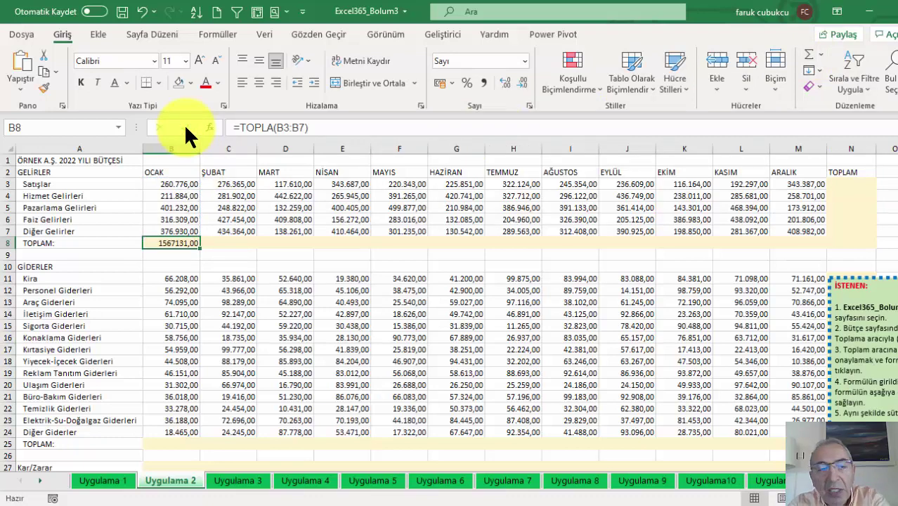
key(Delete)
click(810, 57)
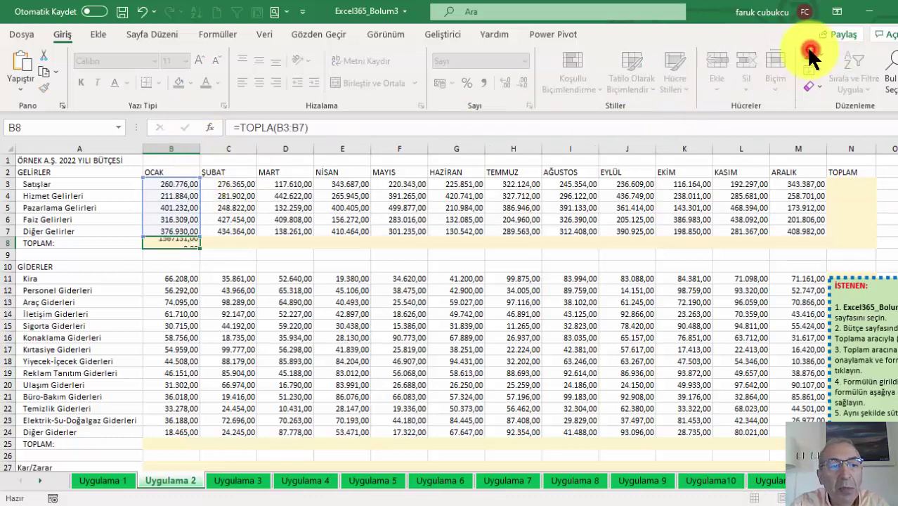
key(Escape)
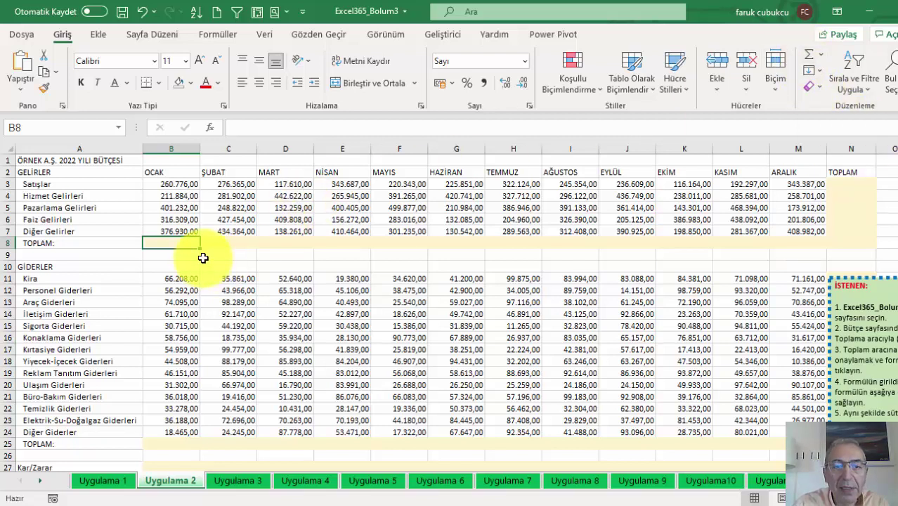
- AutoSum =TOPLA(B3:B7) into B8 and copy it across row 8 to M8
click(228, 207)
click(181, 239)
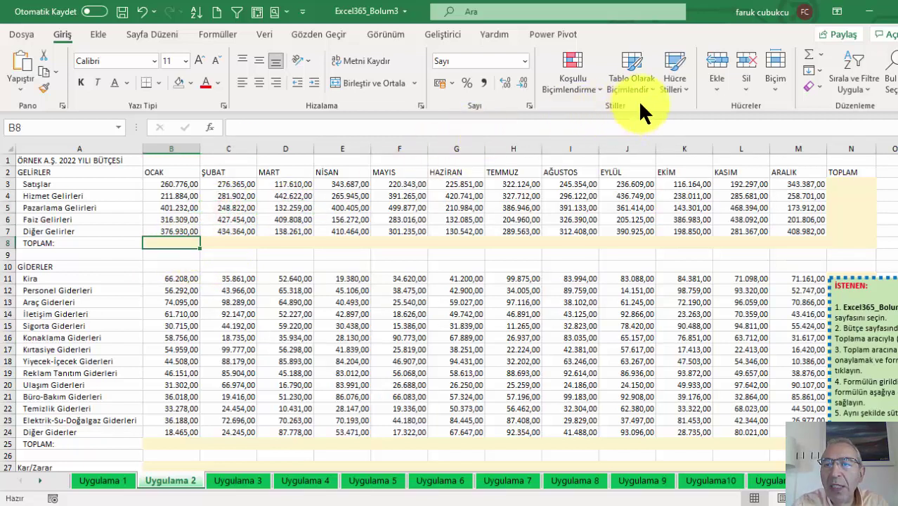
click(222, 238)
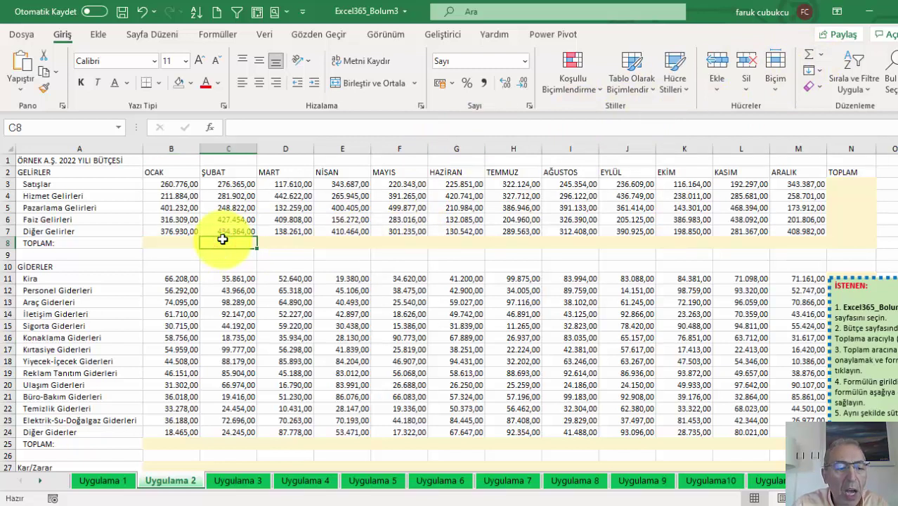
click(179, 242)
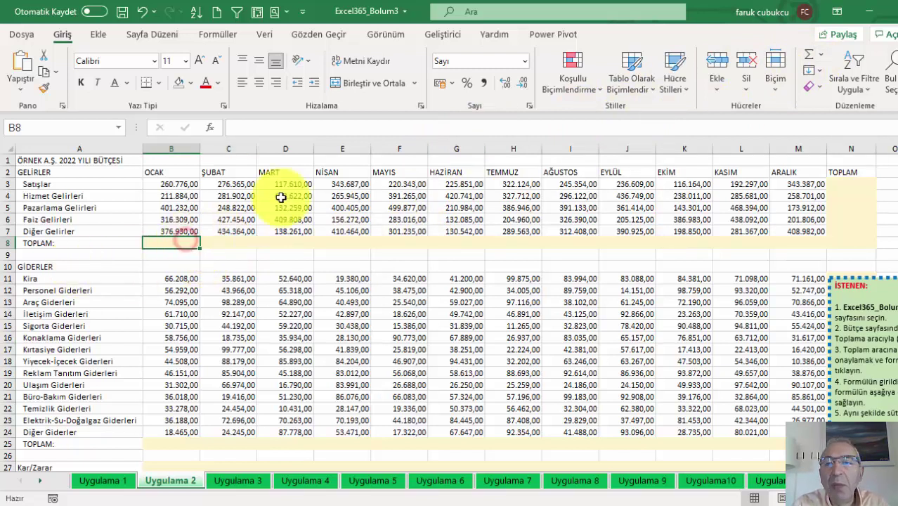
click(807, 62)
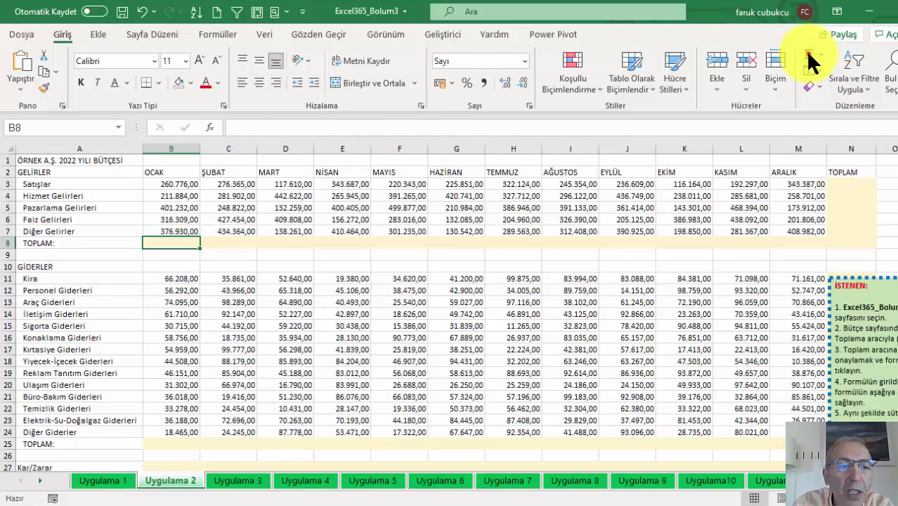
click(808, 61)
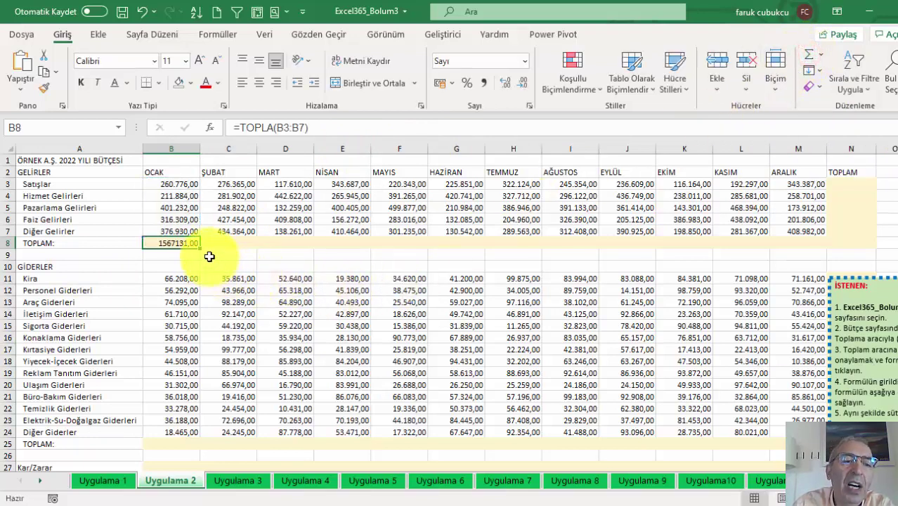
mouse_move(199, 249)
mouse_down()
mouse_move(860, 245)
mouse_move(822, 243)
mouse_up()
- AutoSum Satışlar in N3, copy it down to N8, autofit column N, narrow column A
click(835, 181)
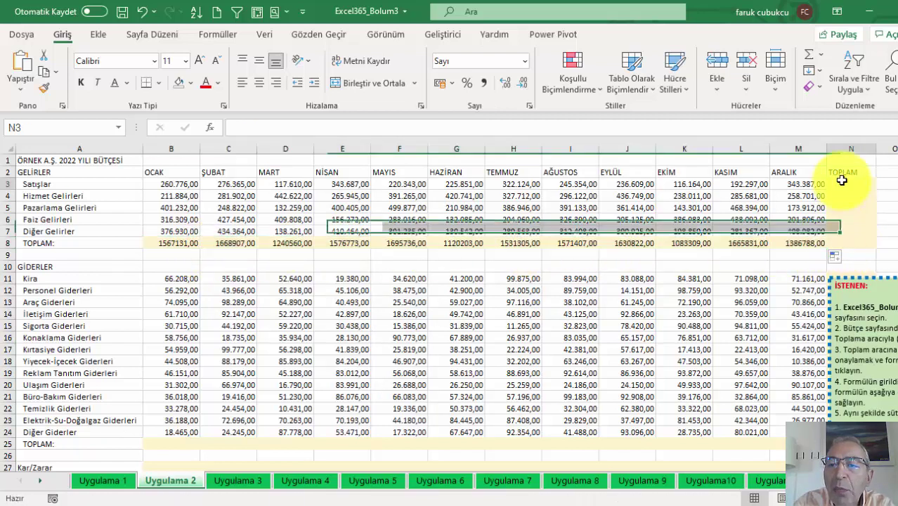
click(809, 54)
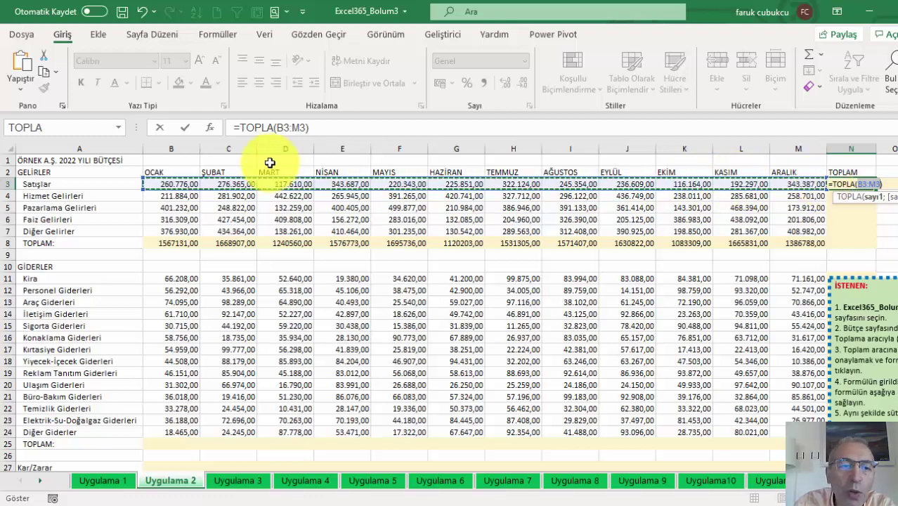
click(184, 127)
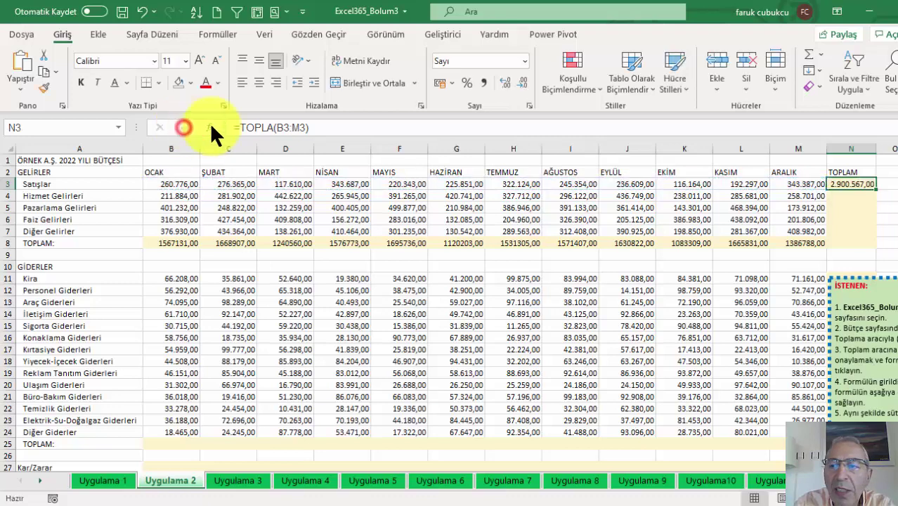
drag(876, 189, 869, 244)
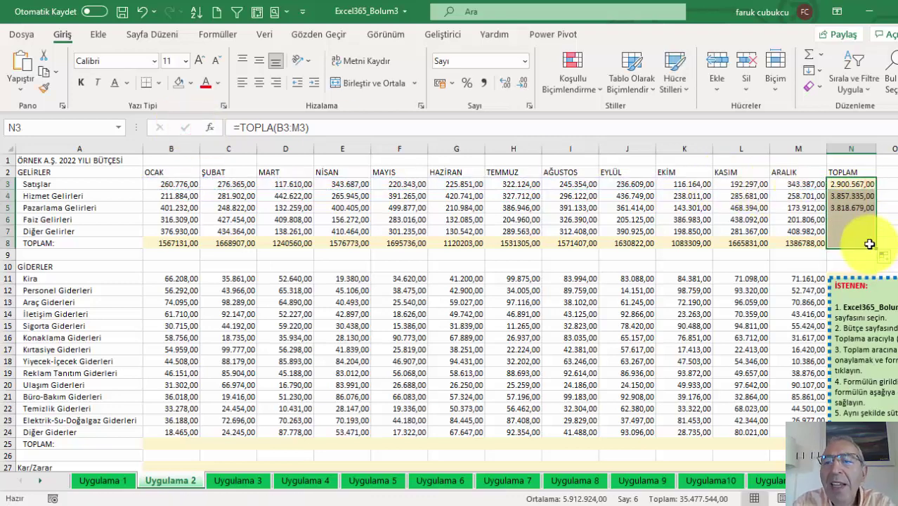
double_click(874, 150)
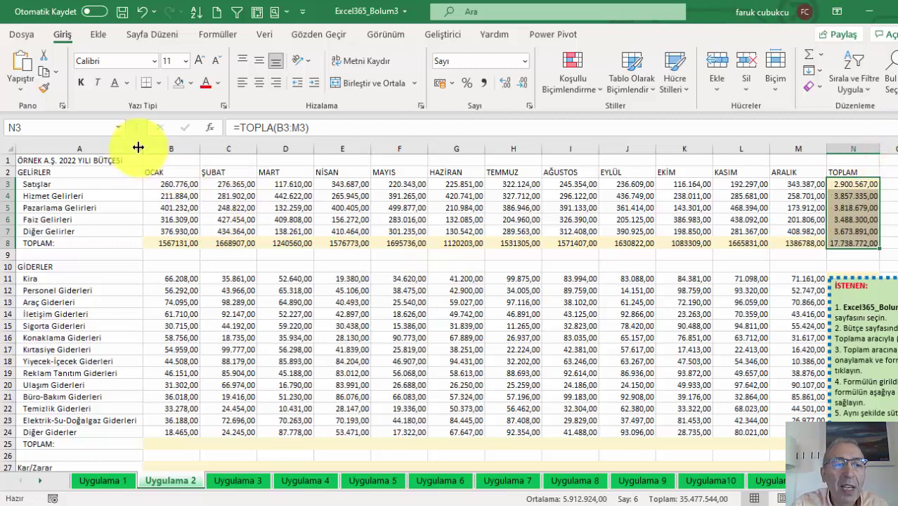
drag(138, 147, 117, 147)
- Retype =TOPLA(B3:B7) in B8 for the January income total
click(156, 240)
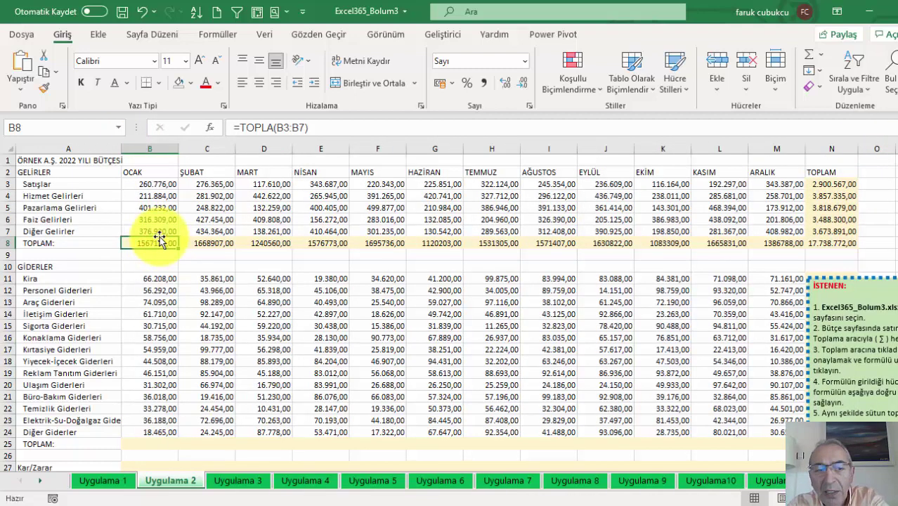
key(Delete)
text(=t)
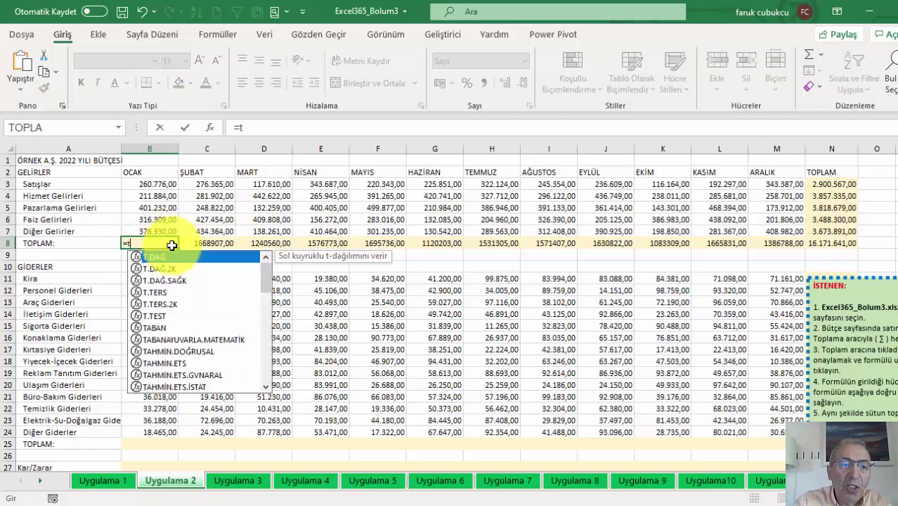
text(o)
key(Down)
key(Down)
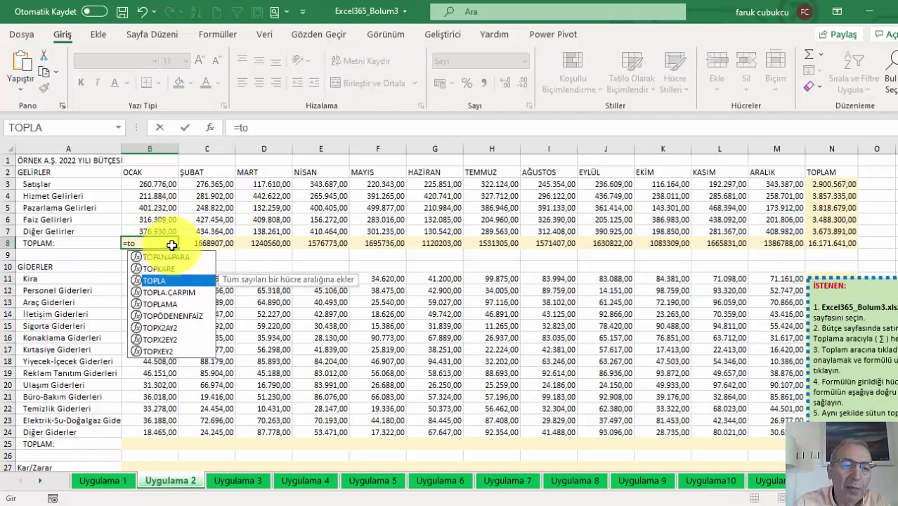
key(Tab)
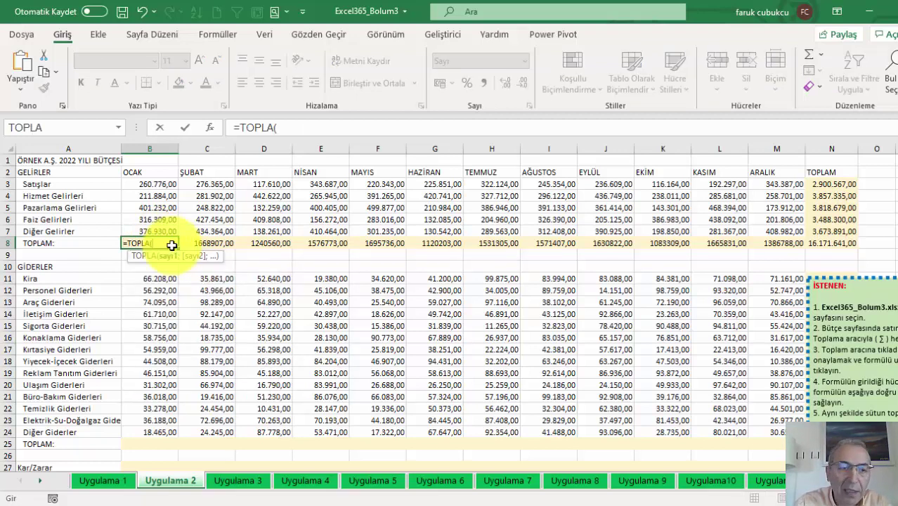
key(Up)
key(Up)
key(Up)
key(Up)
key(Up)
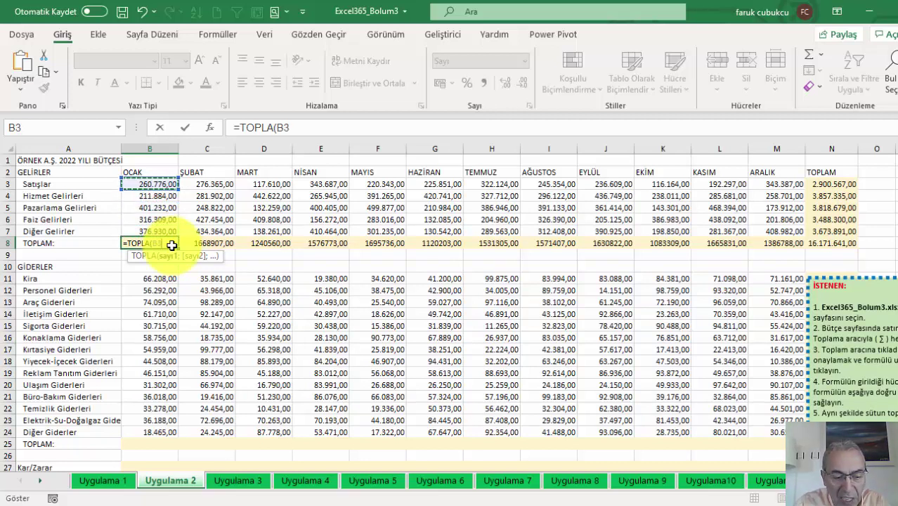
key(shift+Down)
key(shift+Down)
key(shift+Down)
key(shift+Down)
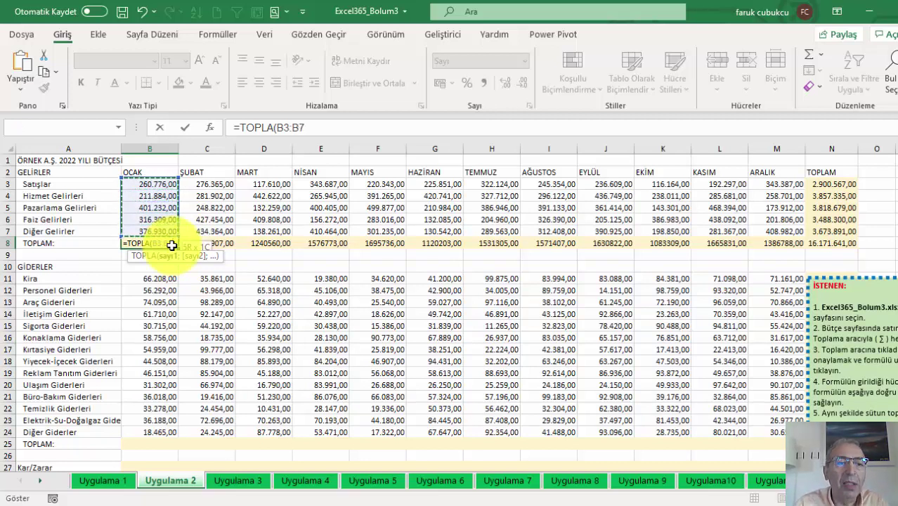
key(Return)
- Paste B8's formula along row 8, then clear C8:E8 again
click(171, 244)
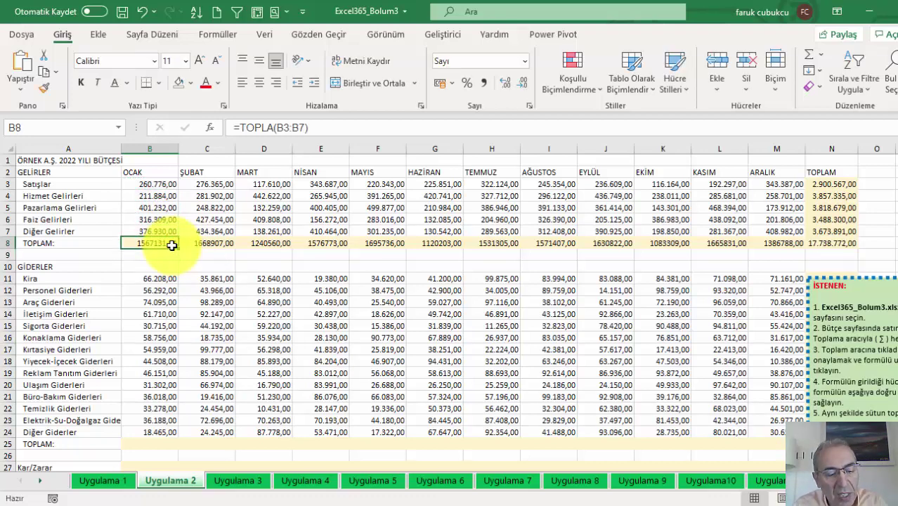
key(ctrl+c)
key(Right)
key(ctrl+v)
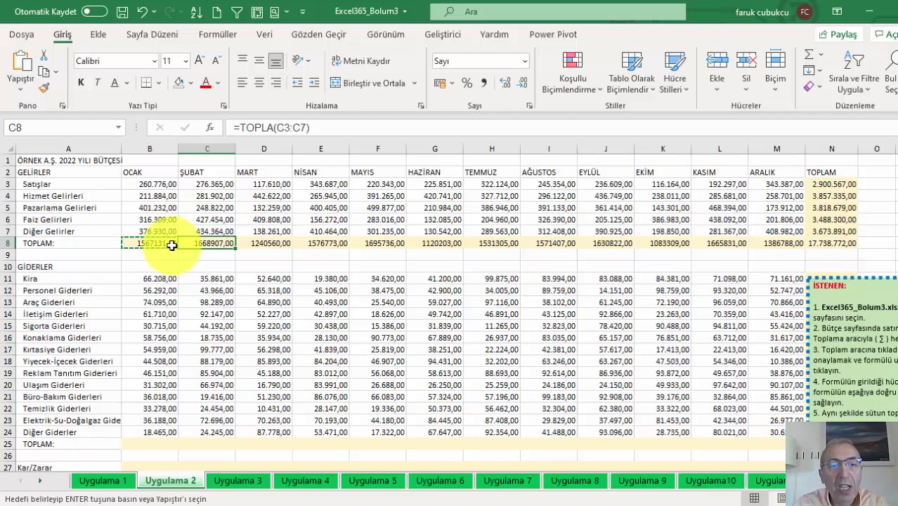
key(shift+Right)
key(shift+Right)
key(ctrl+v)
key(Delete)
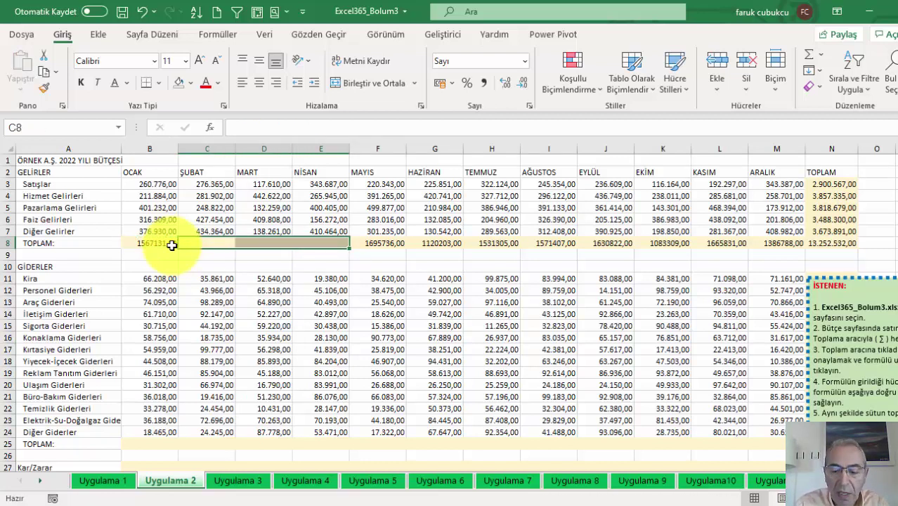
- Copy B8's =TOPLA total into C8:E8, giving 1668907,00 in C8
click(171, 244)
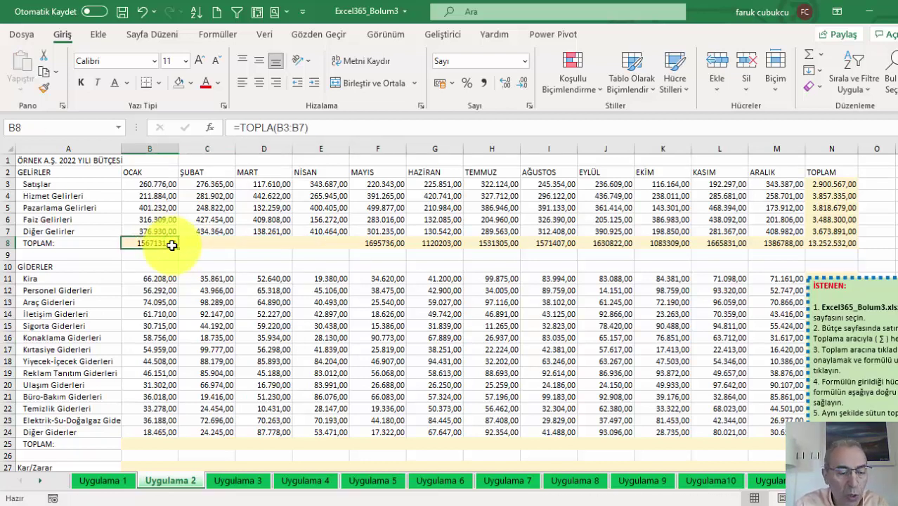
key(ctrl+c)
key(Right)
key(shift+Right)
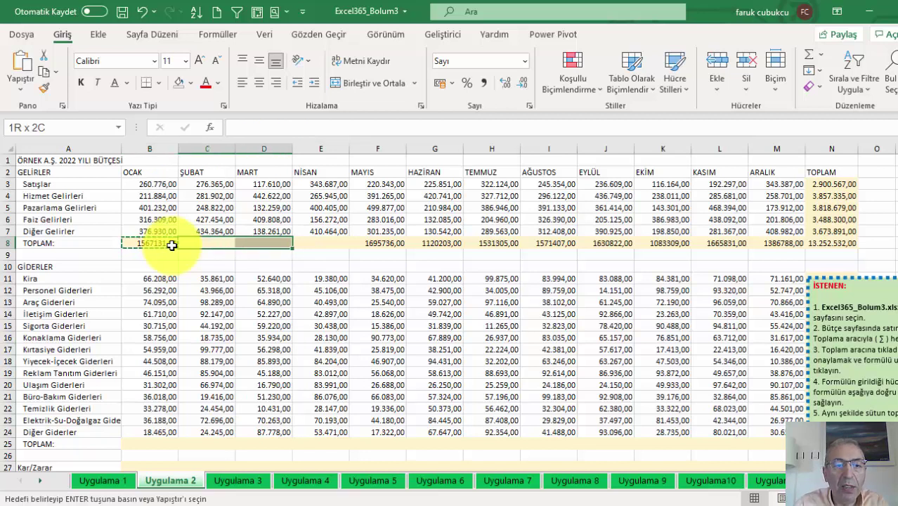
key(shift+Right)
key(shift+Right)
key(shift+Left)
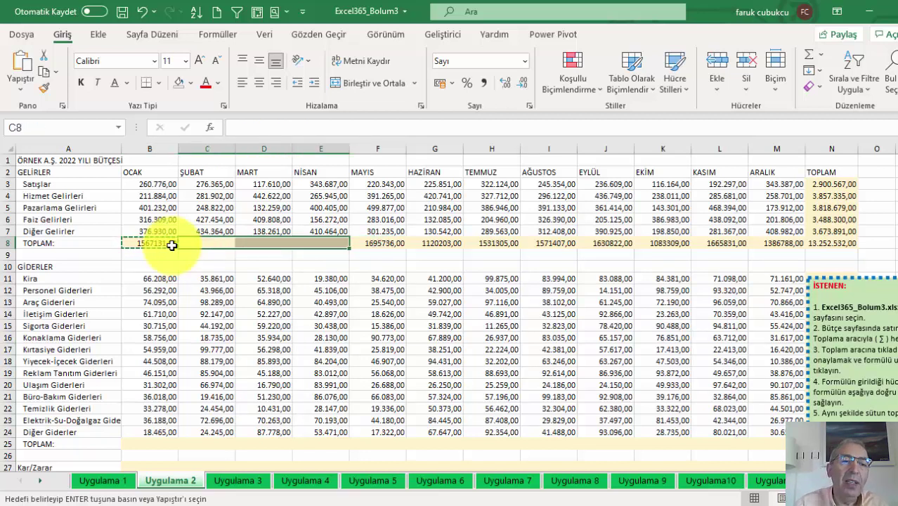
key(Return)
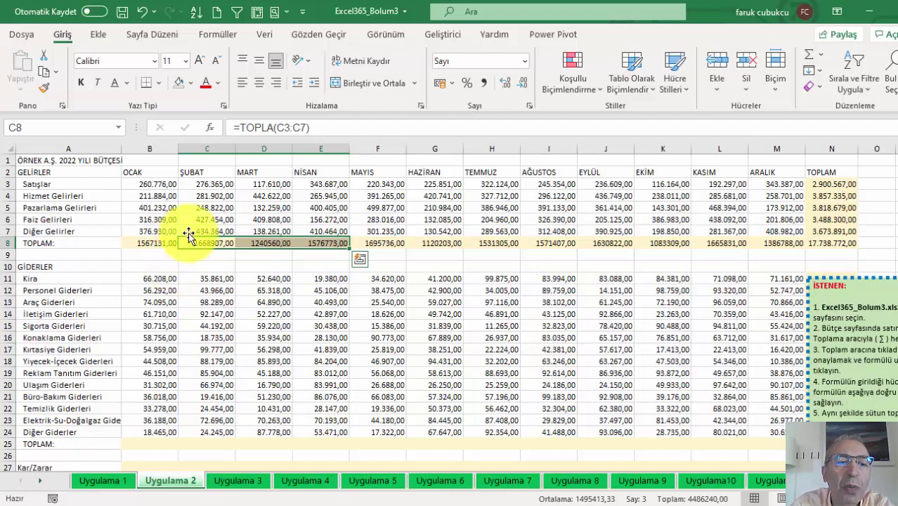
click(201, 208)
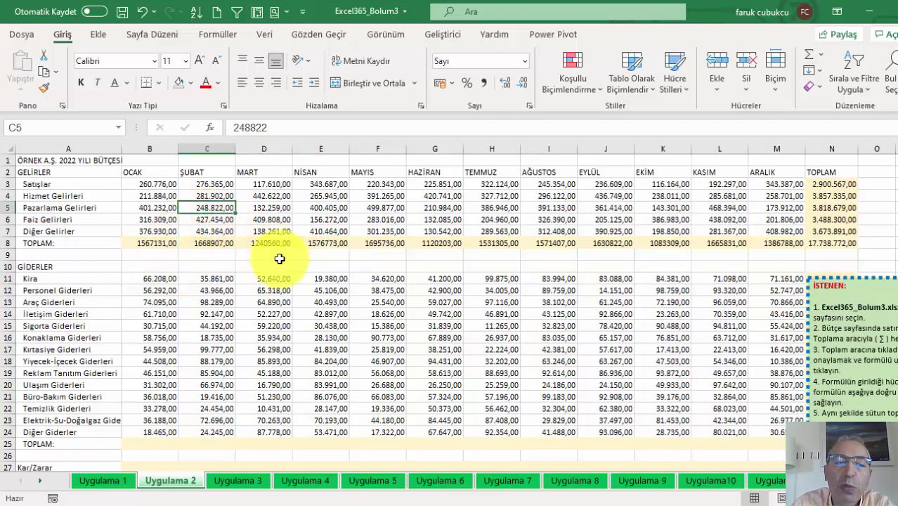
- Move the İSTENEN instructions box further right and autofit column N
scroll(299, 262, down, 2)
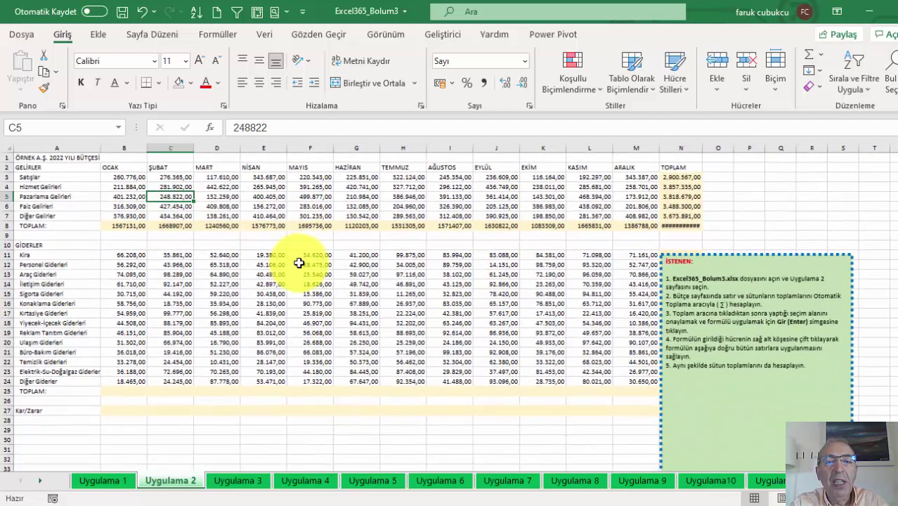
click(715, 301)
drag(685, 253, 850, 262)
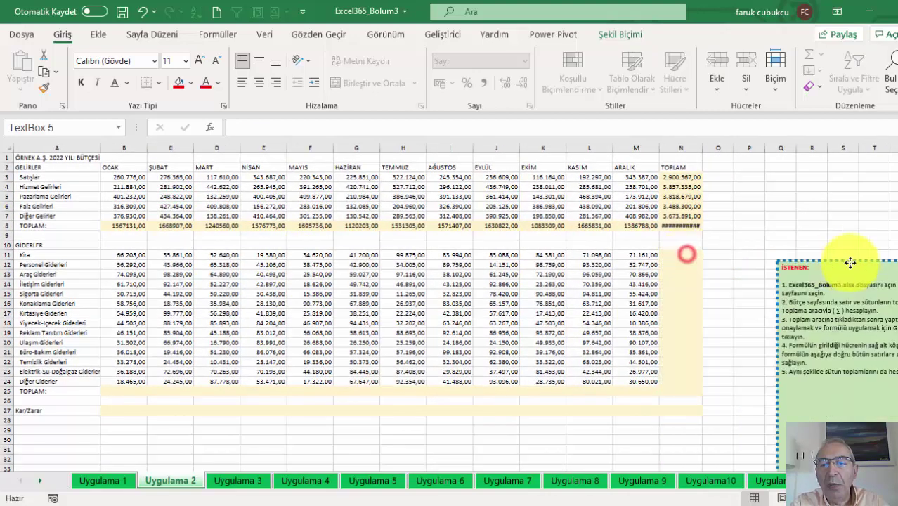
double_click(705, 148)
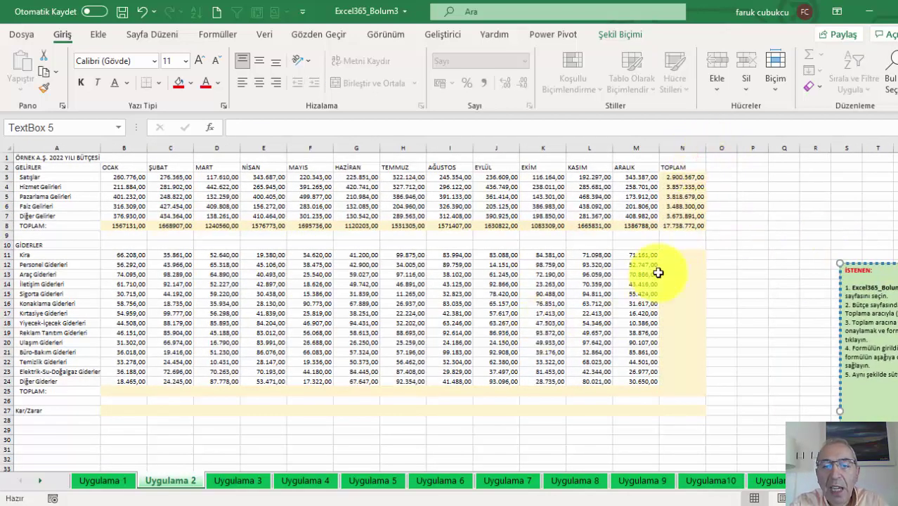
- AutoSum the Kira row into N11 and copy it down to N25
click(671, 254)
click(808, 57)
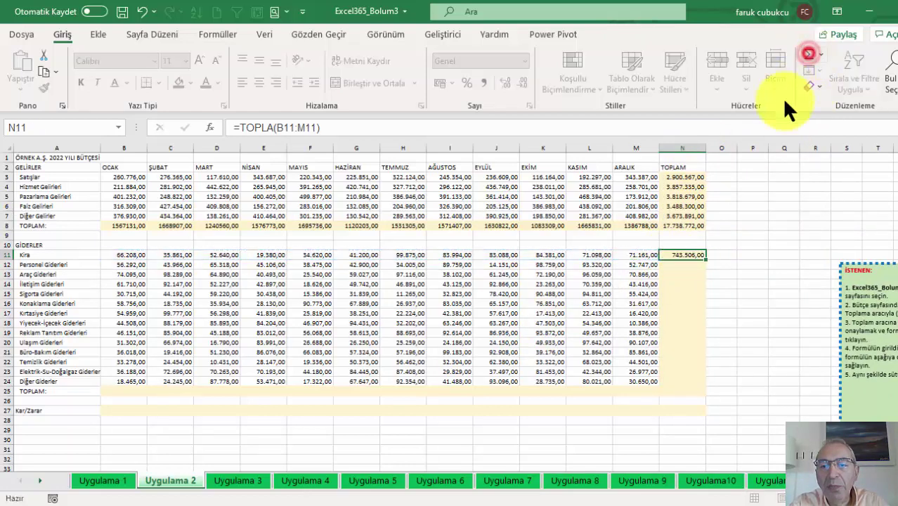
key(ctrl+Return)
drag(704, 259, 701, 396)
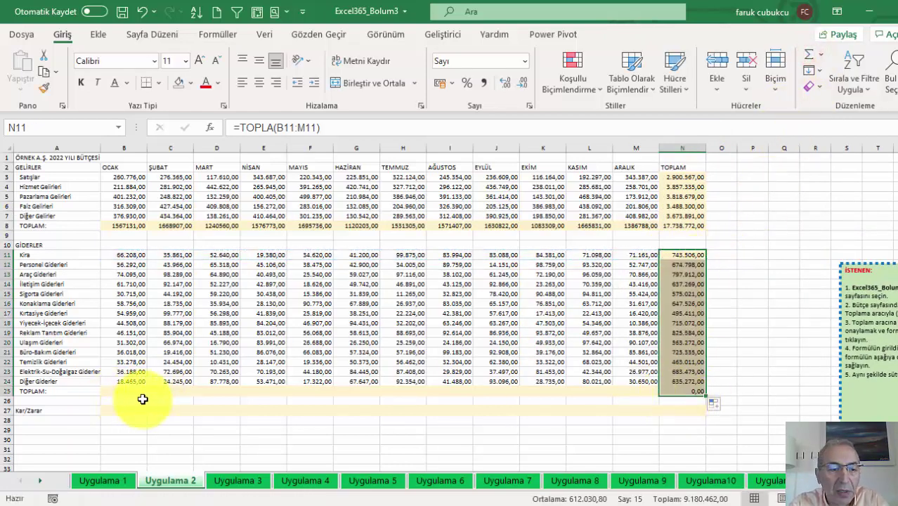
- AutoSum January expenses into B25 and copy it across to M25
click(135, 391)
click(808, 55)
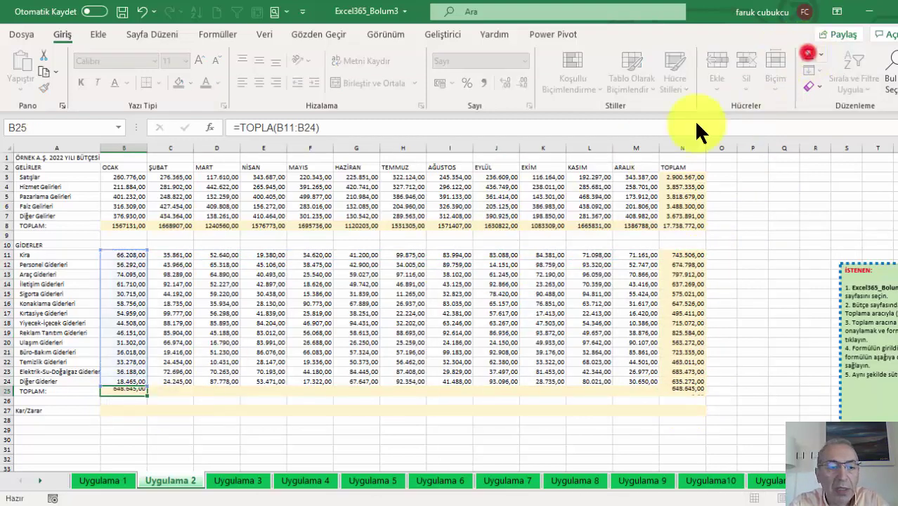
key(ctrl+Return)
drag(147, 395, 639, 392)
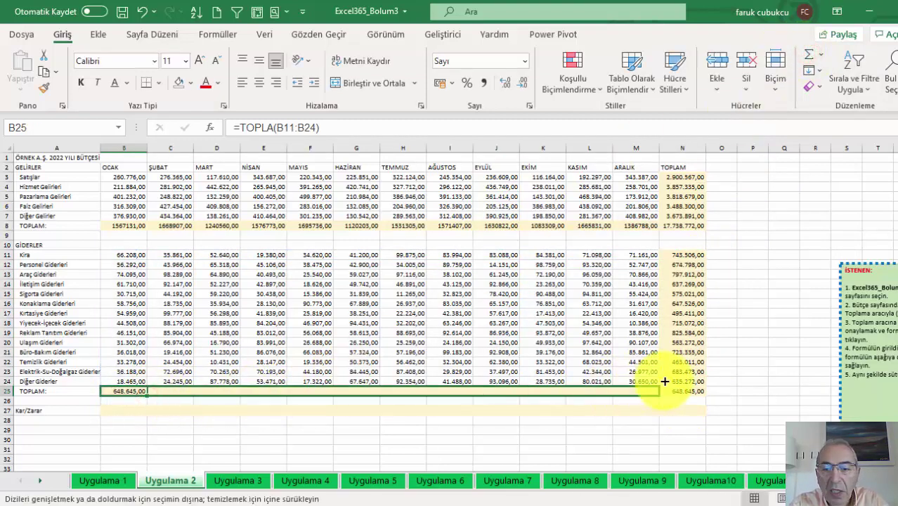
- Select B27 for Kar/Zarar and check the B8 and B25 total formulas
click(130, 412)
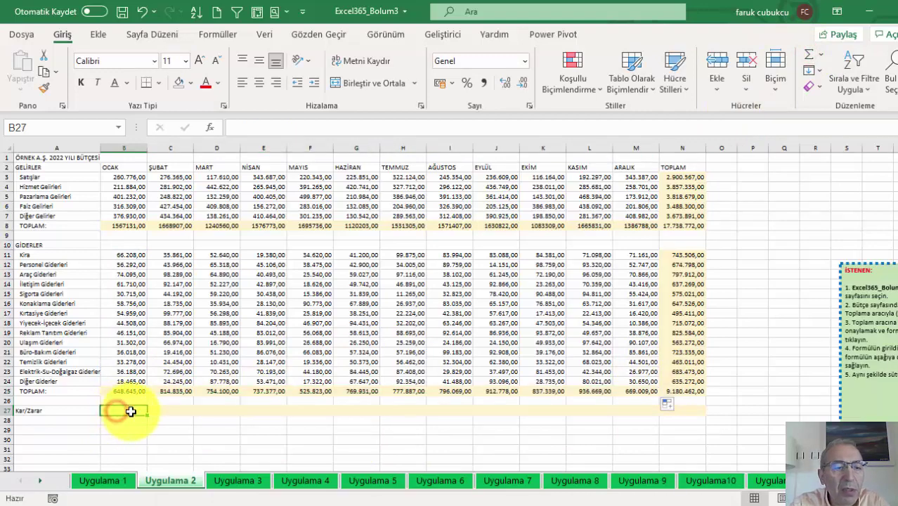
ctrl+scroll(131, 412, up, 2)
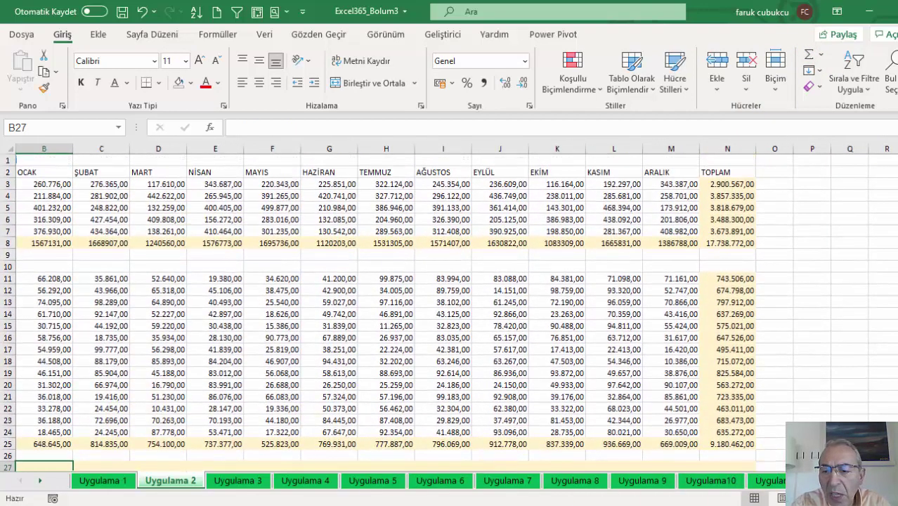
scroll(261, 310, left, 2)
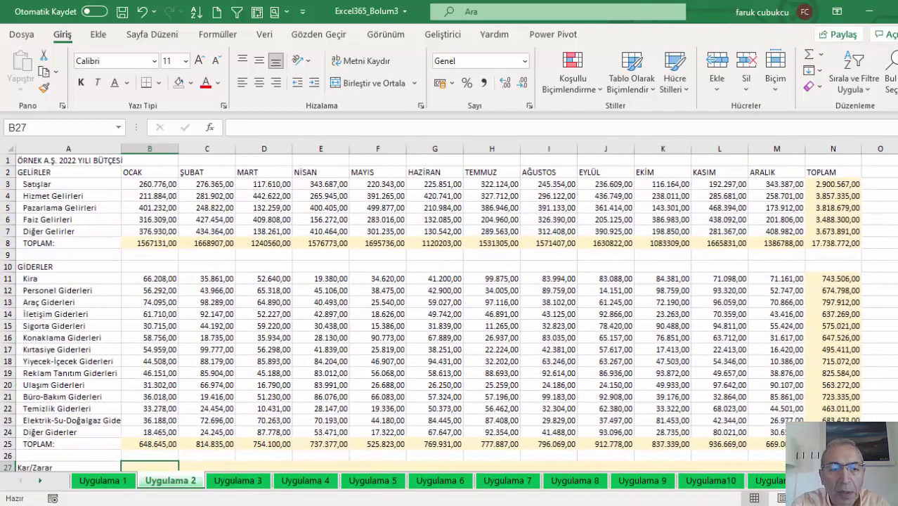
click(156, 243)
scroll(156, 243, down, 2)
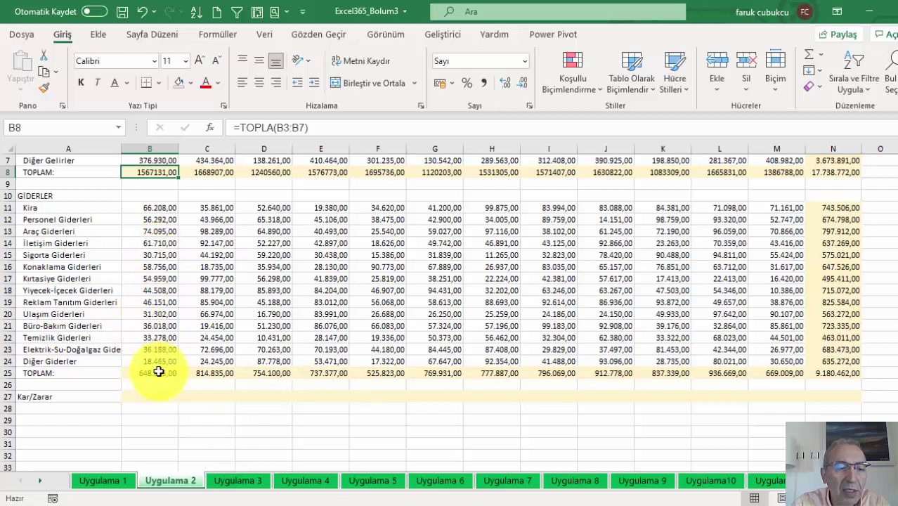
click(156, 373)
- Enter =B8-B25 in B27, fill it across to N27, then go to the Uygulama 3 sheet
click(144, 399)
text(=)
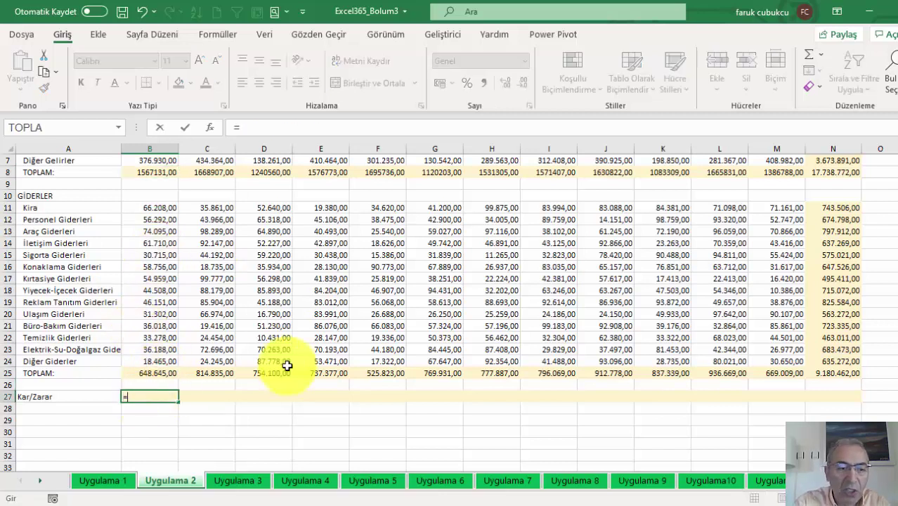
click(163, 172)
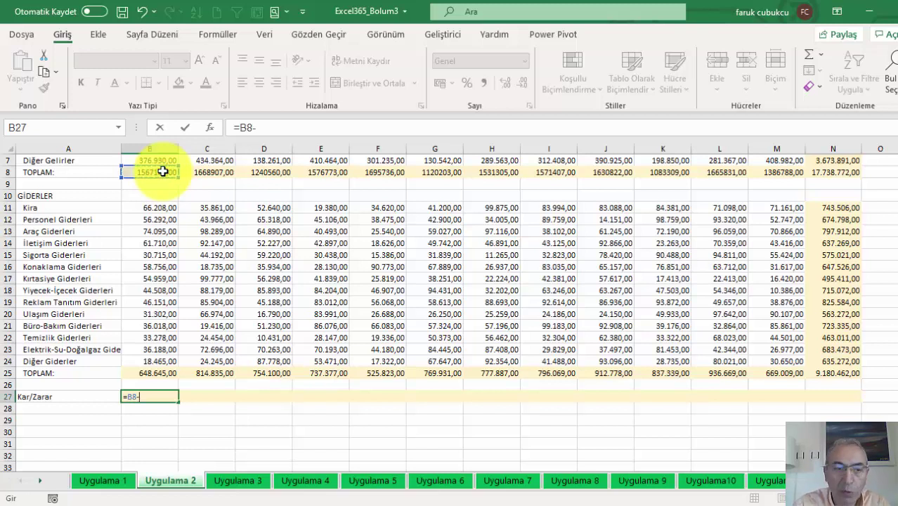
click(159, 372)
key(Return)
click(141, 394)
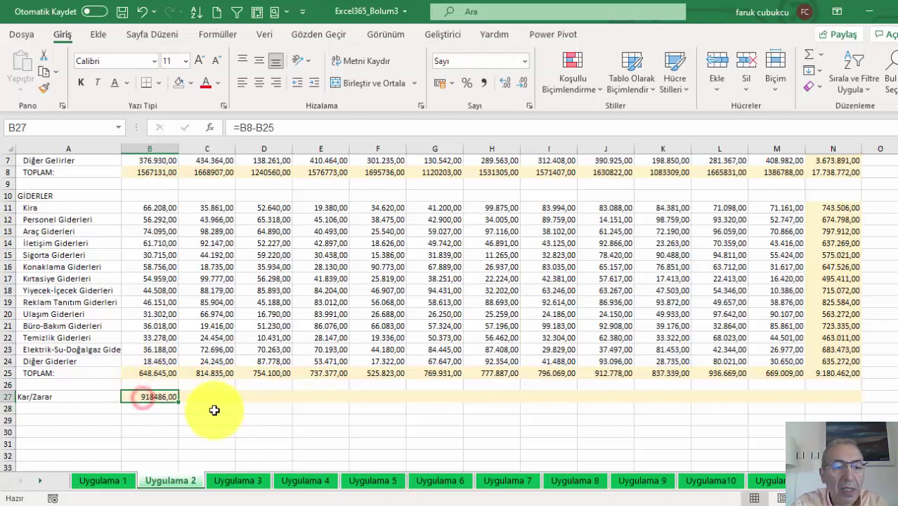
drag(180, 403, 862, 403)
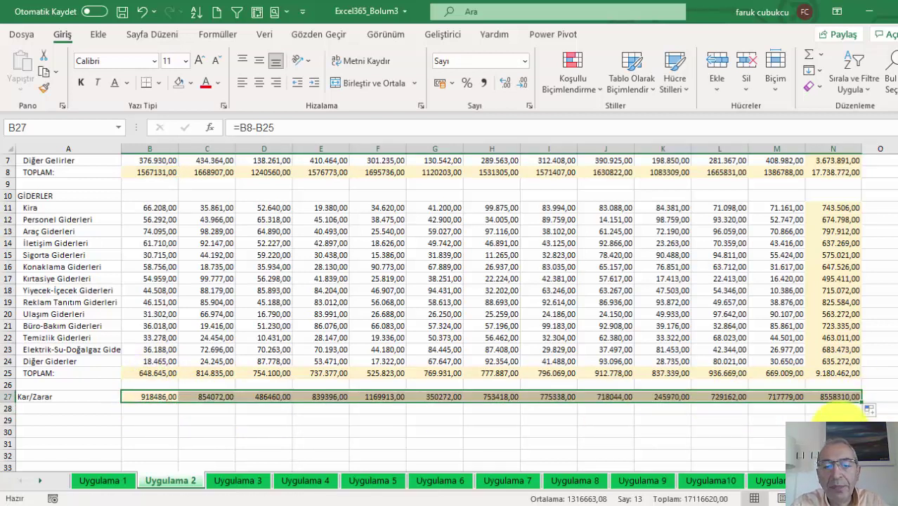
scroll(578, 381, up, 2)
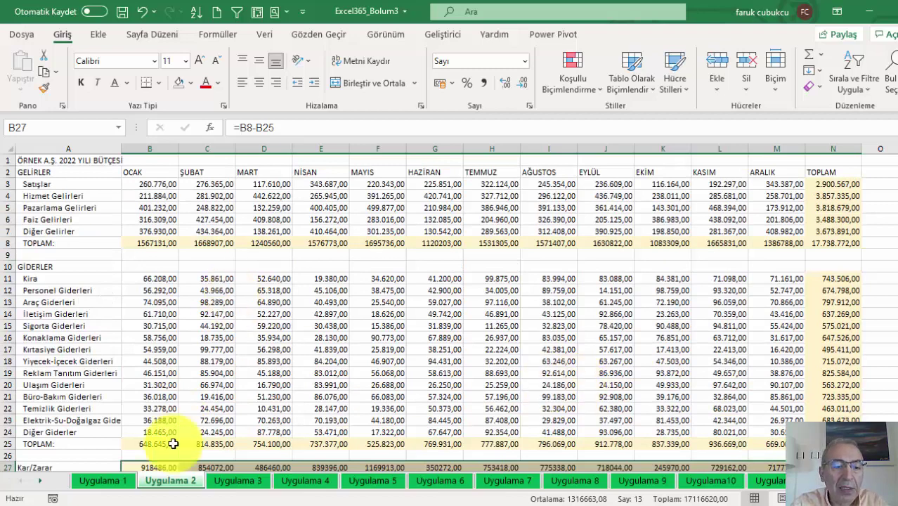
click(232, 481)
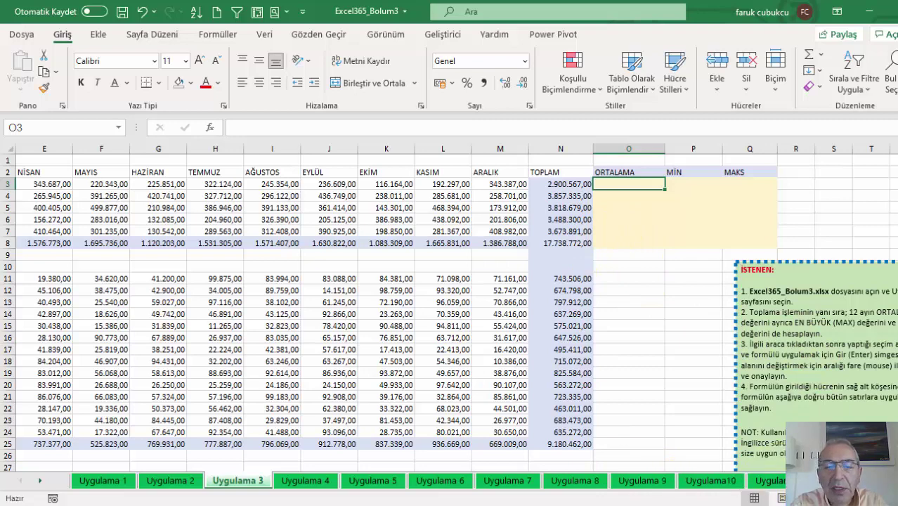
- Narrow column A on the Uygulama 3 sheet
scroll(140, 161, left, 2)
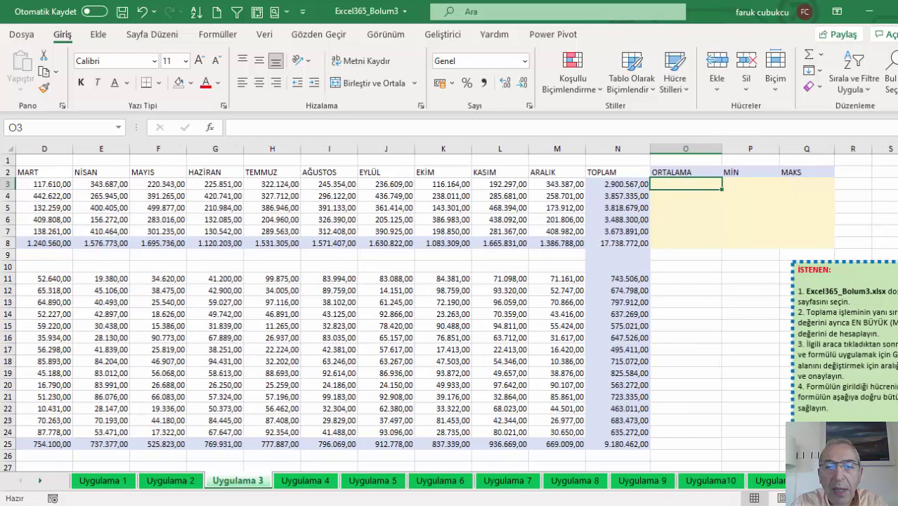
scroll(140, 160, left, 2)
scroll(140, 160, left, 1)
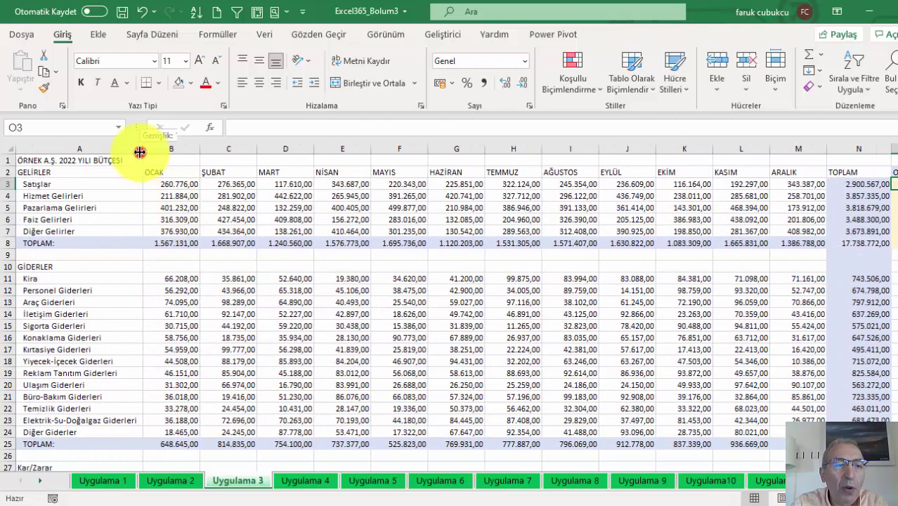
drag(140, 152, 87, 152)
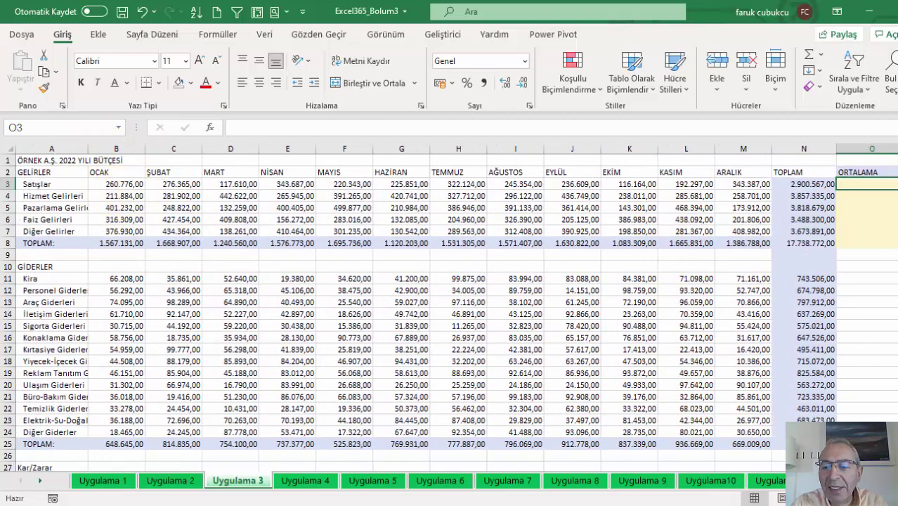
- Bring up the AutoSum function list (Ortalama, En Büyük, En Küçük) for O3
scroll(441, 195, right, 1)
scroll(441, 194, right, 3)
scroll(441, 194, right, 1)
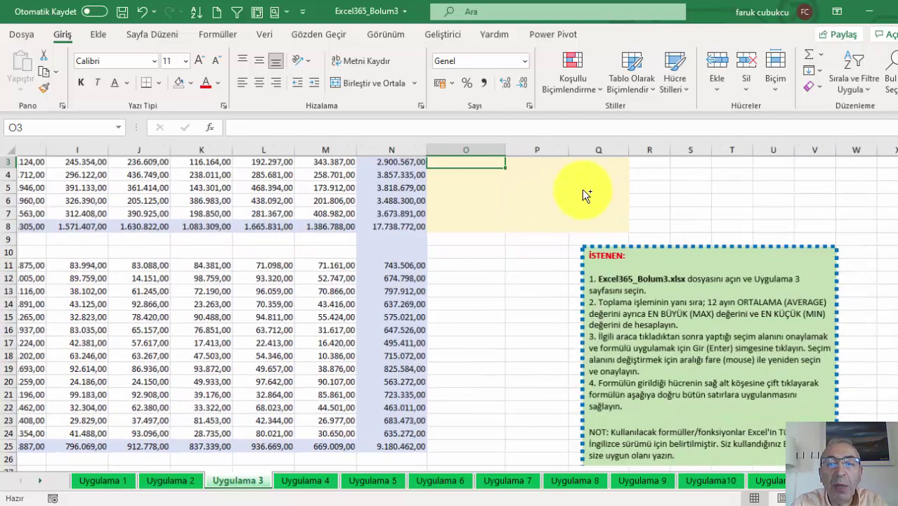
ctrl+scroll(583, 193, up, 2)
scroll(578, 200, up, 1)
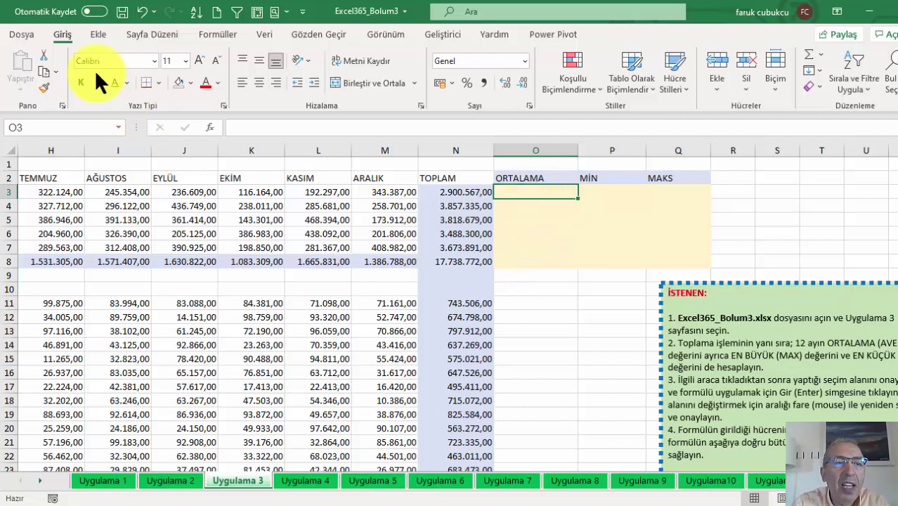
click(820, 56)
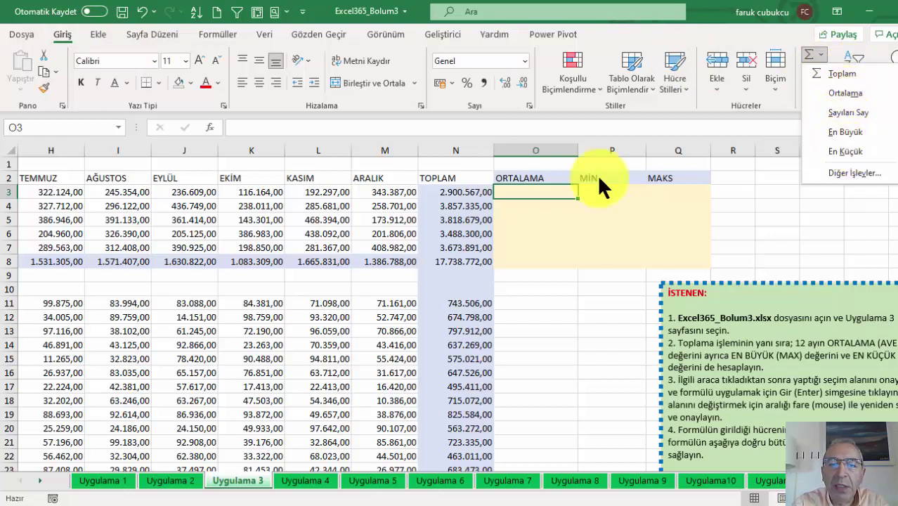
- Try an Ortalama average over B3:M3 in O3, then delete it to redo
click(843, 94)
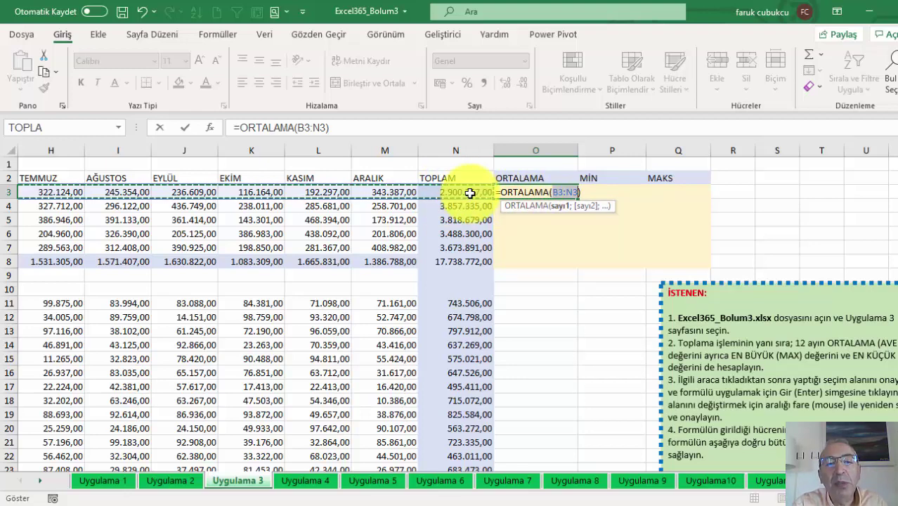
click(391, 191)
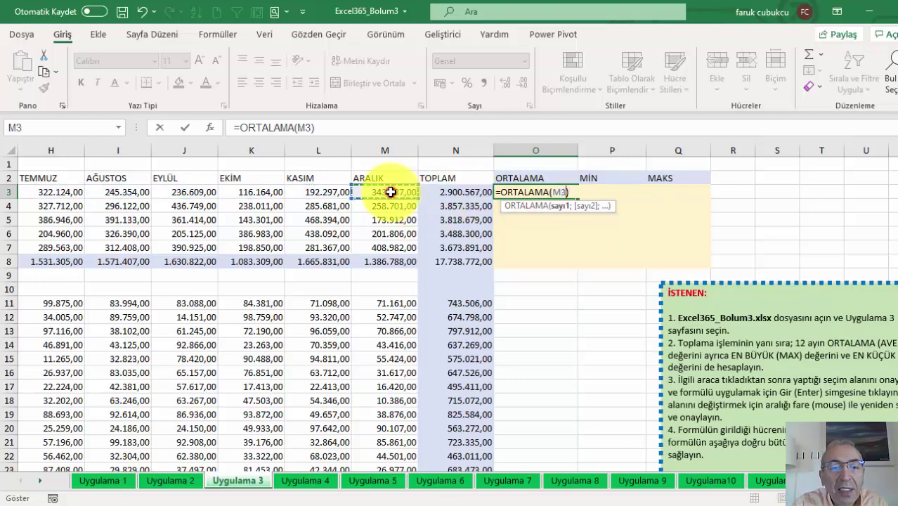
drag(391, 192, 4, 206)
drag(3, 194, 162, 190)
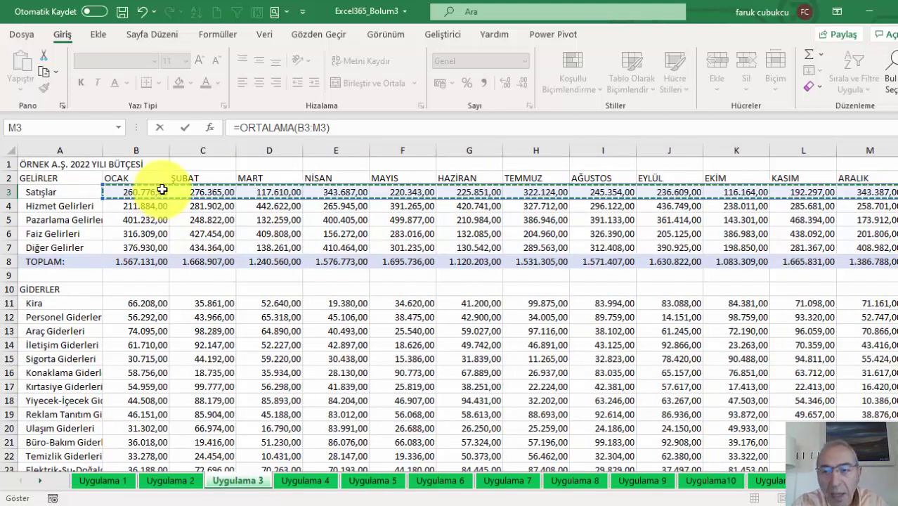
click(186, 128)
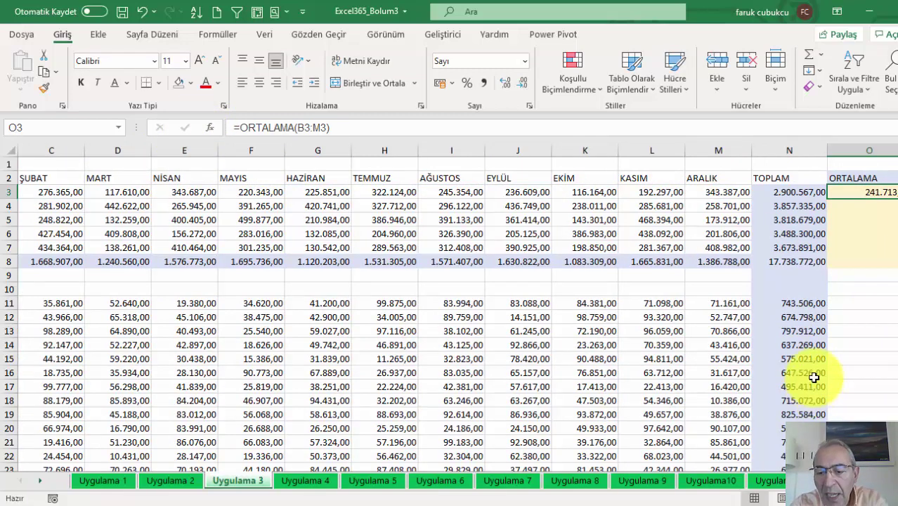
key(Delete)
- Re-enter the O3 average as =ORTALAMA(B3:M3) using keyboard range selection
scroll(457, 309, right, 1)
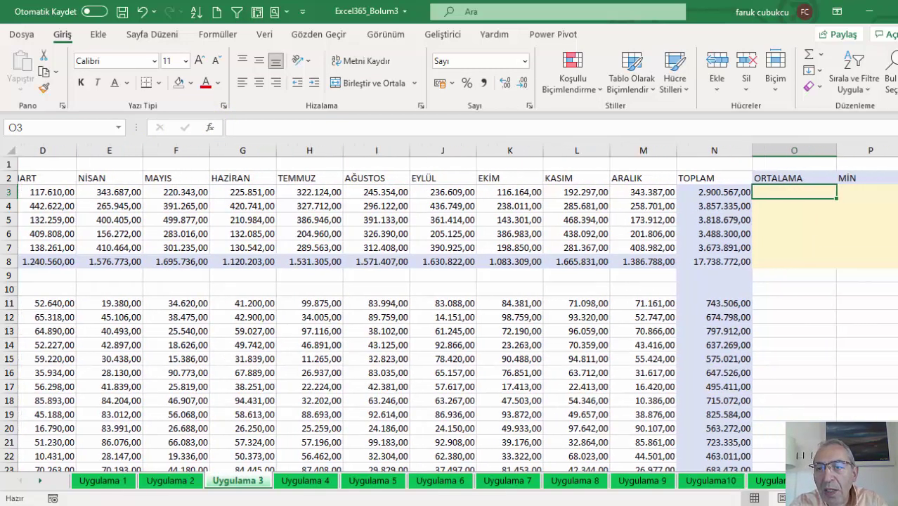
scroll(457, 309, right, 2)
click(827, 58)
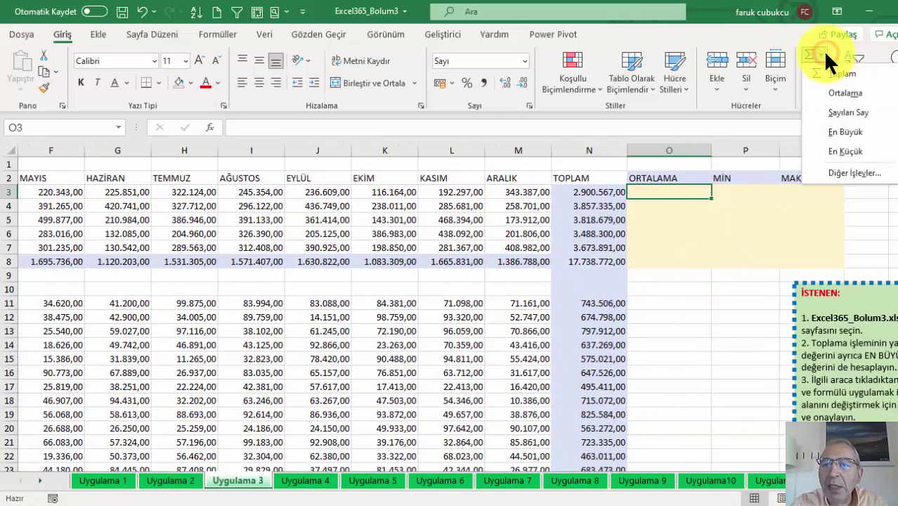
click(835, 90)
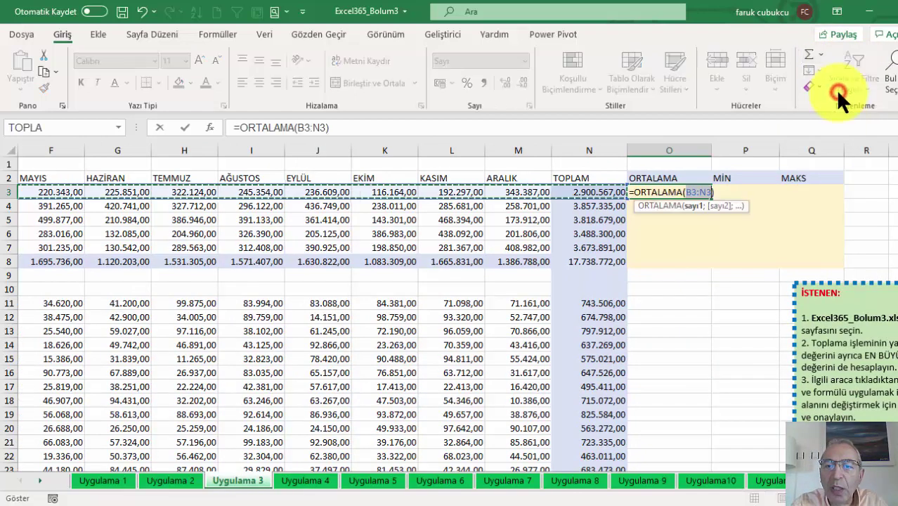
click(535, 191)
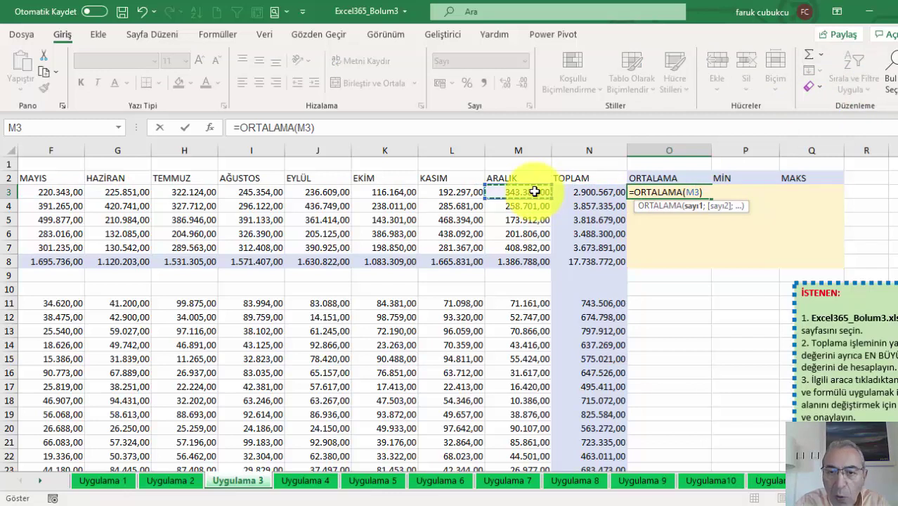
key(shift+Left)
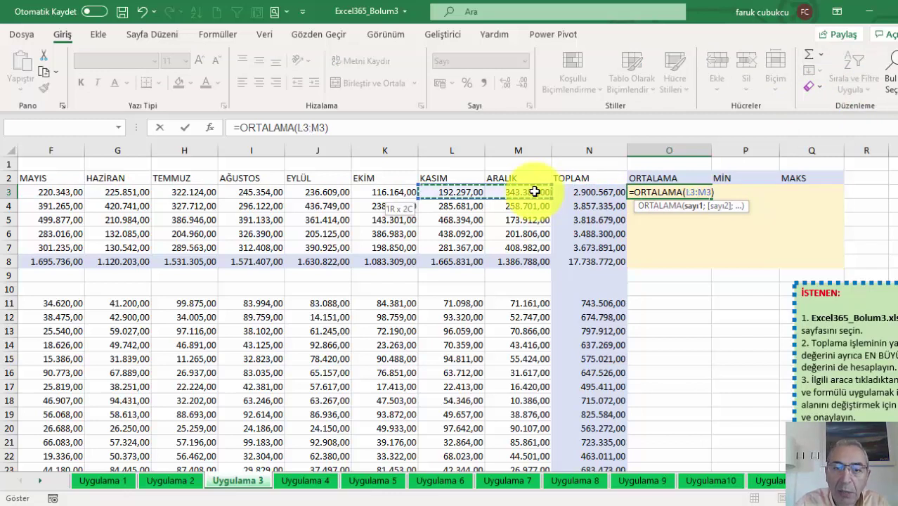
key(Left)
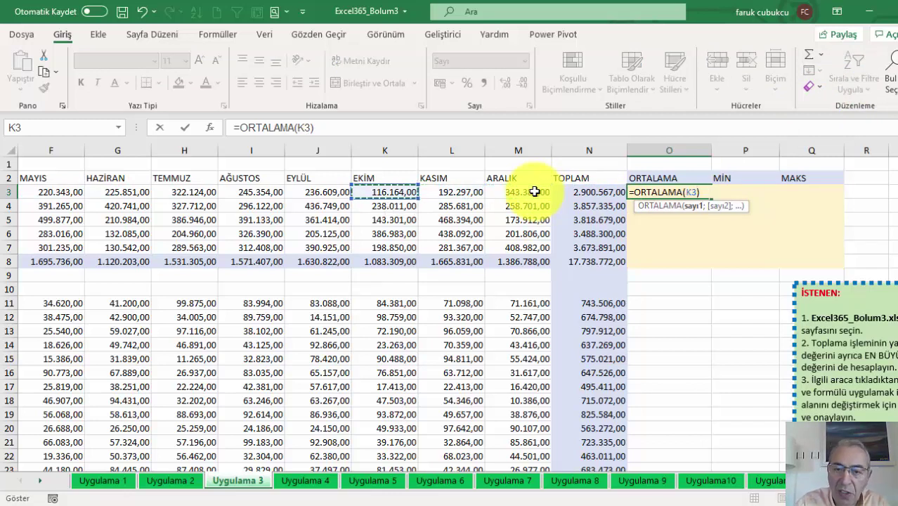
key(Right)
key(Right)
key(shift+Left)
key(shift+Left)
key(shift+Left)
key(shift+Left)
key(shift+Left)
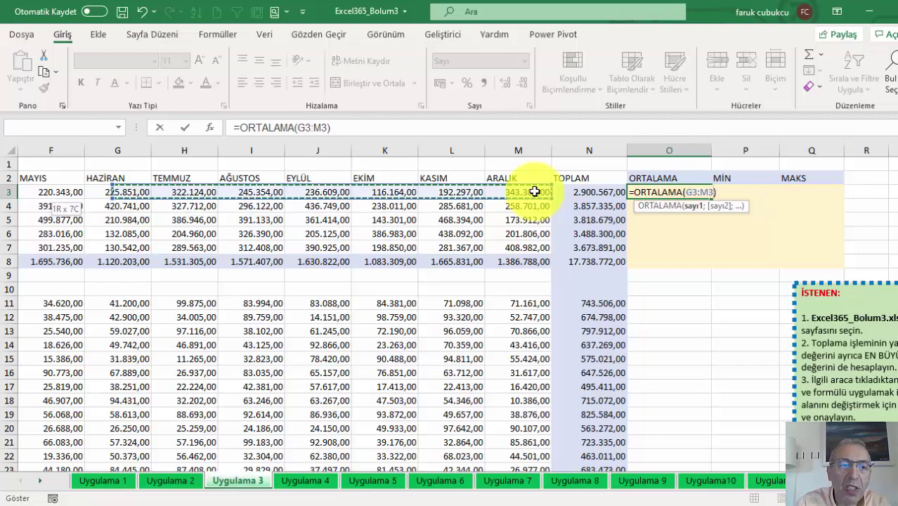
key(shift+Left)
key(shift+Left)
key(shift+Left)
key(shift+Left)
key(shift+Left)
key(shift+Left)
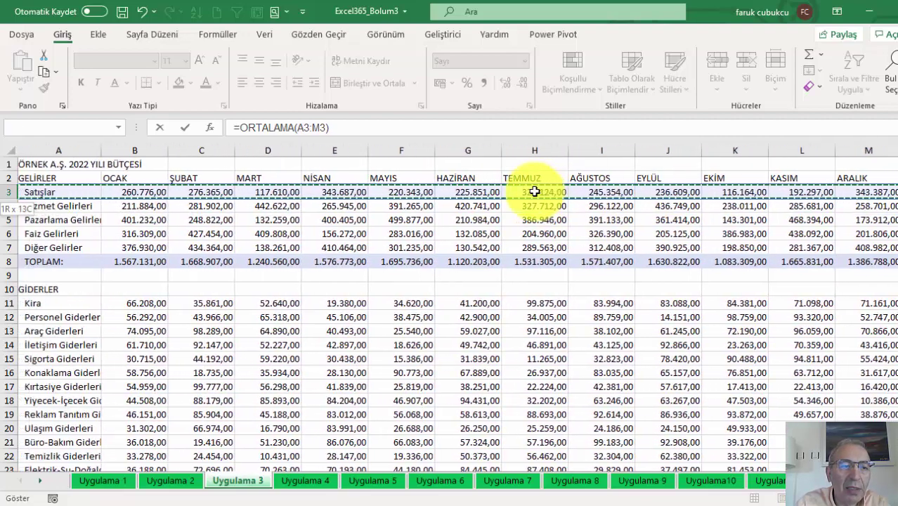
key(shift+Right)
key(Return)
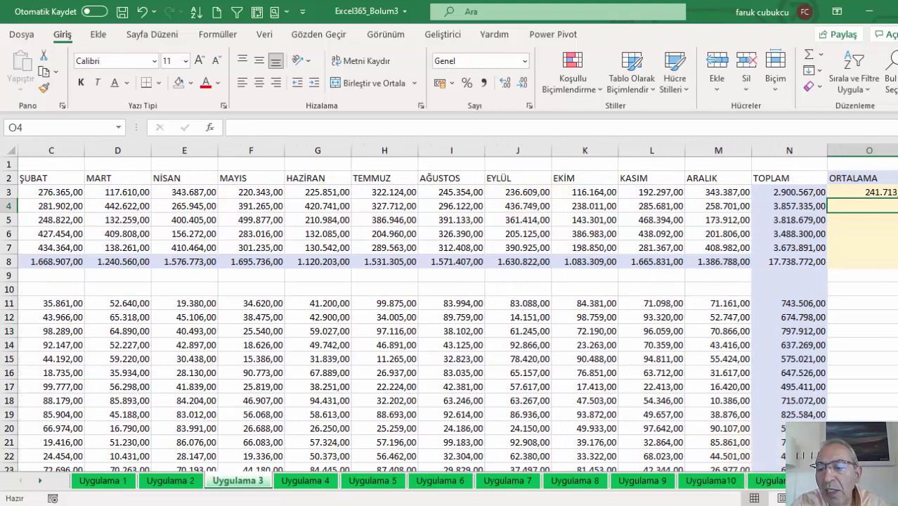
- Copy the O3 average down to O8, giving 241.713,92 through 1.478.231,00
scroll(633, 316, right, 2)
scroll(653, 320, right, 2)
click(602, 191)
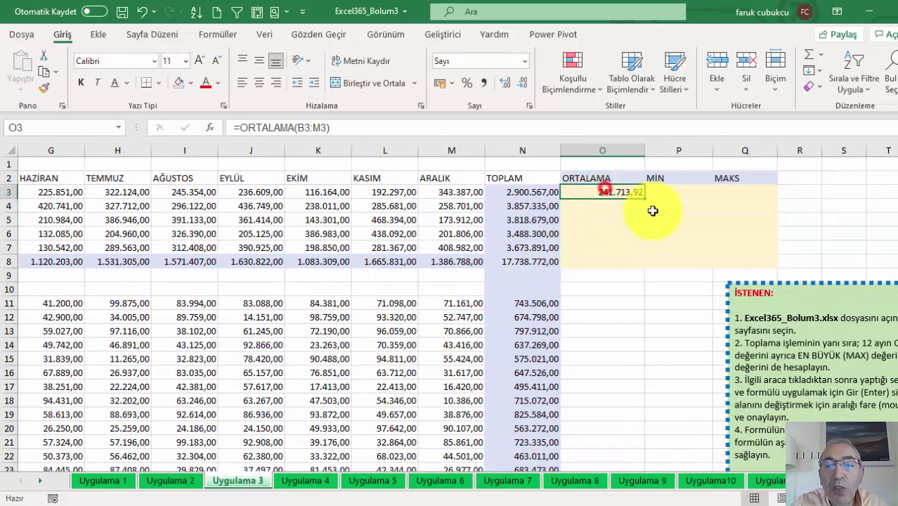
drag(644, 199, 635, 261)
click(613, 262)
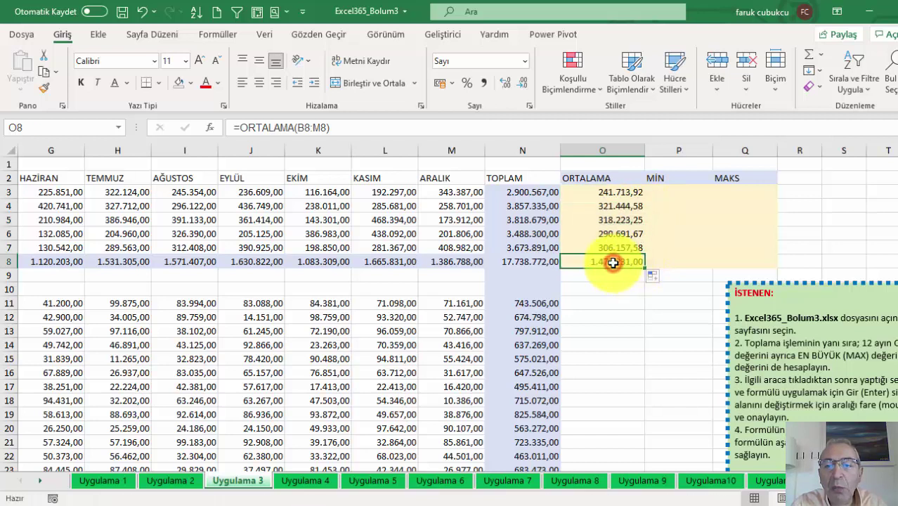
click(671, 193)
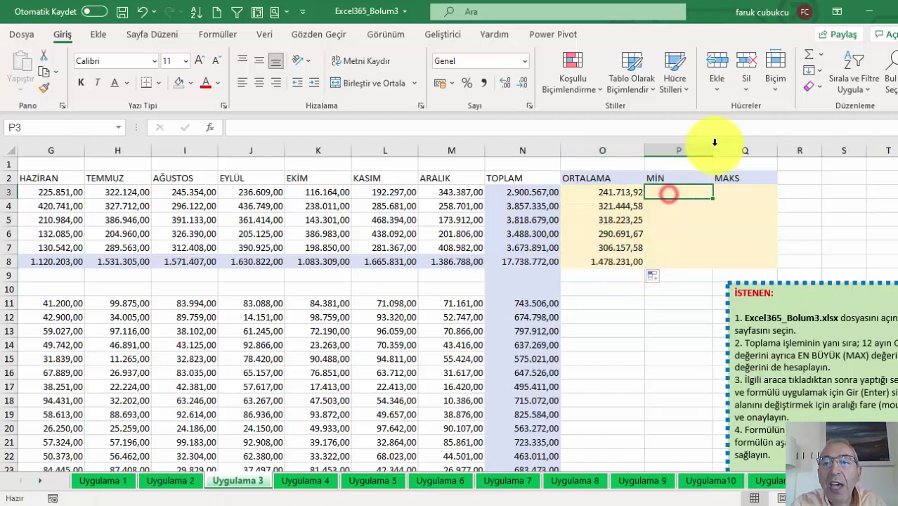
- Enter =MİN(B3:M3) in P3 via En Küçük and fill it down the income rows
click(820, 54)
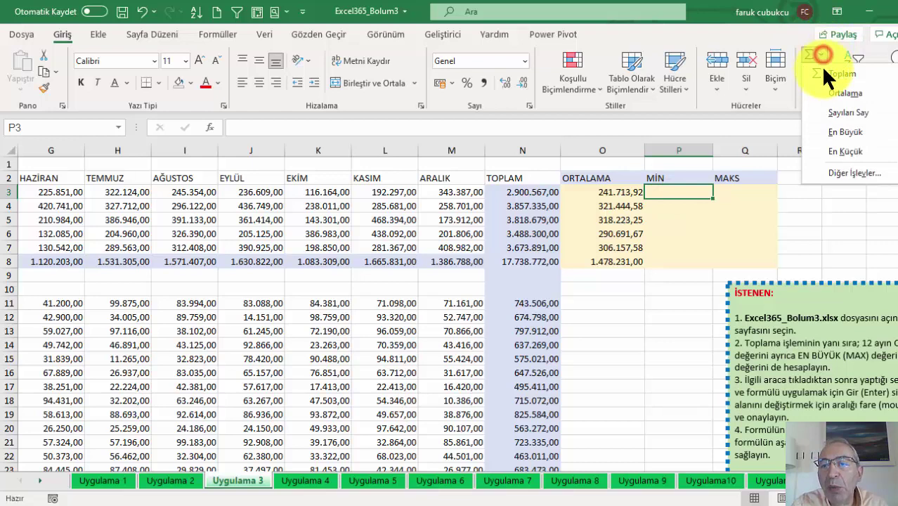
click(846, 151)
click(464, 192)
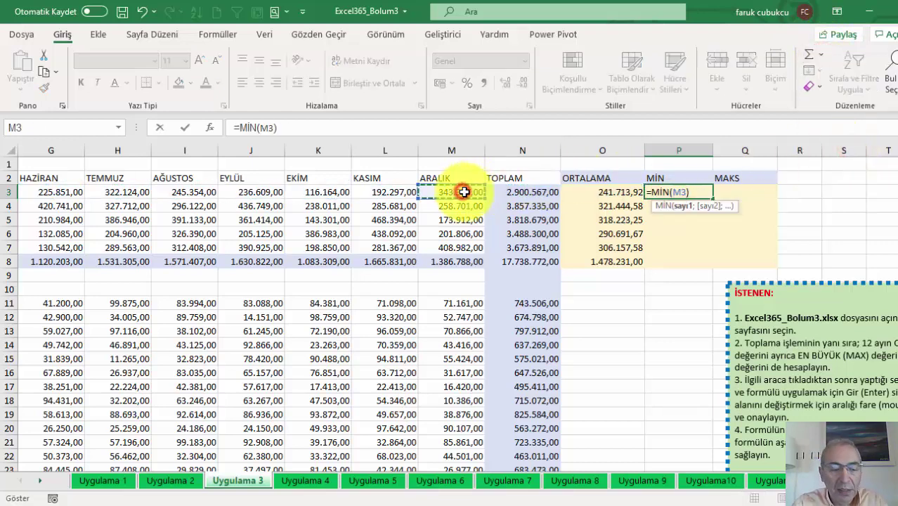
key(ctrl+shift+Left)
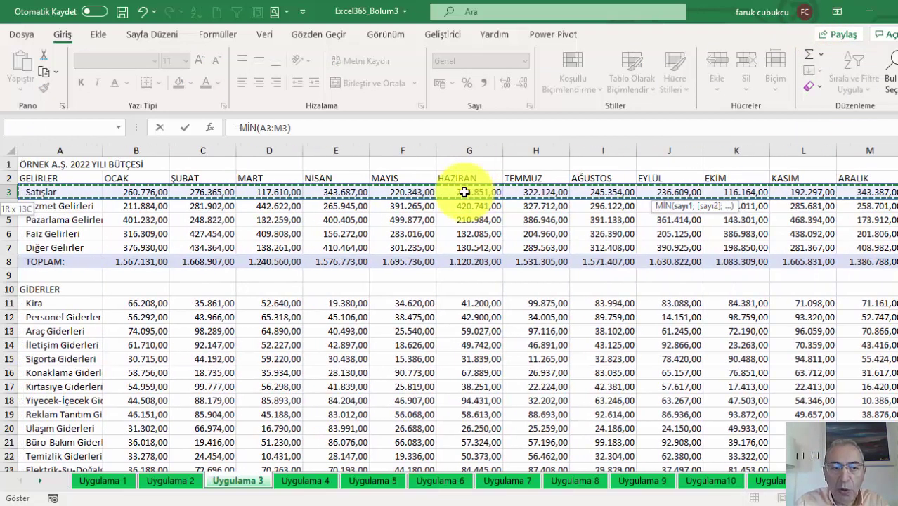
key(Return)
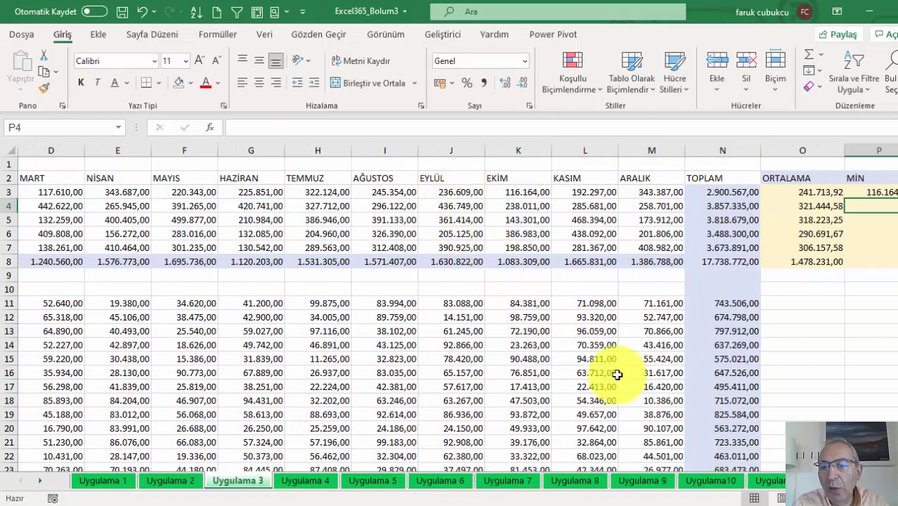
click(875, 192)
drag(893, 194, 892, 271)
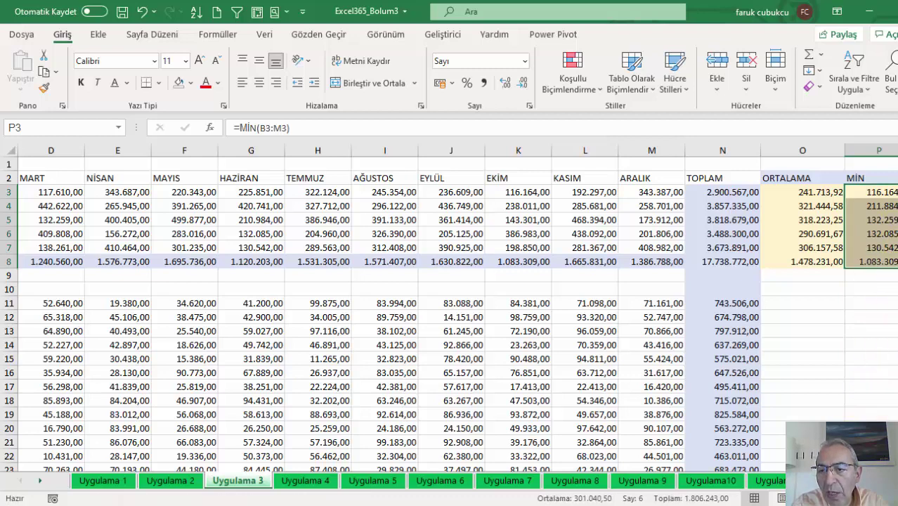
- Enter =MAK(B3:M3) in Q3 via En Büyük and fill it down to row 8
scroll(457, 309, right, 4)
click(674, 192)
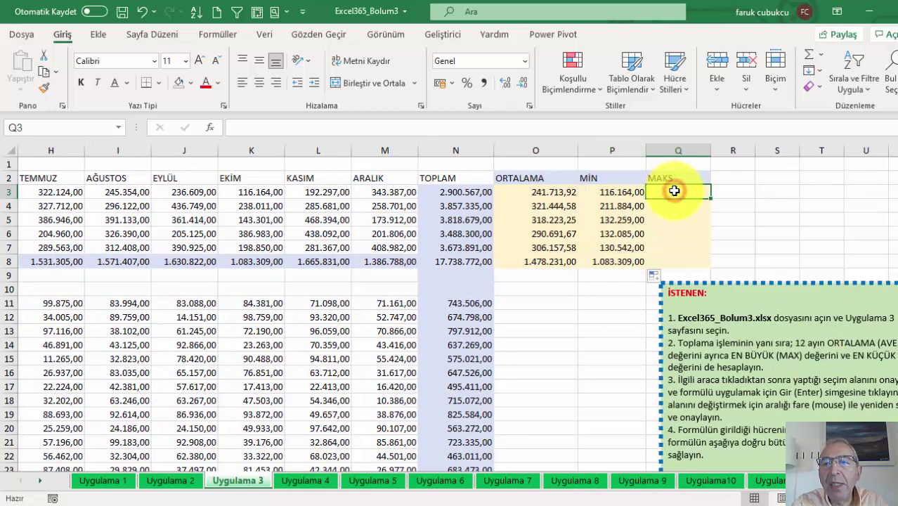
click(821, 54)
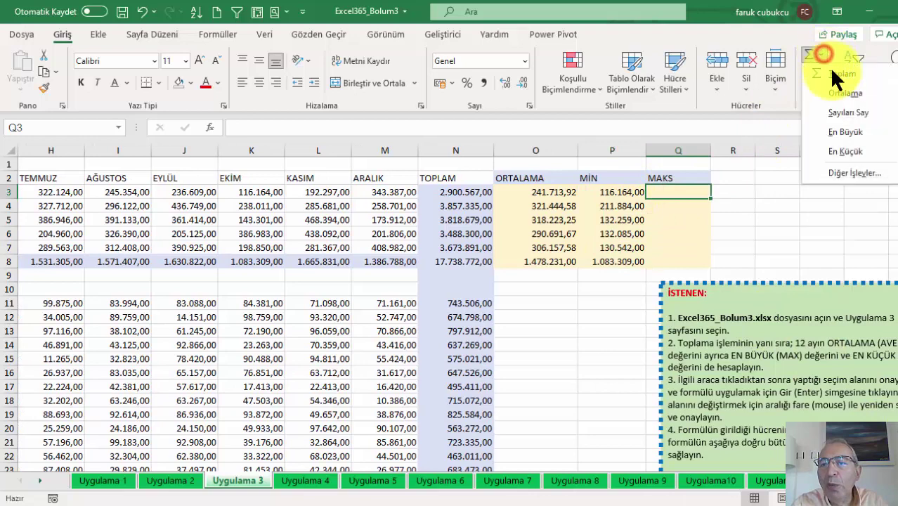
click(850, 131)
click(411, 191)
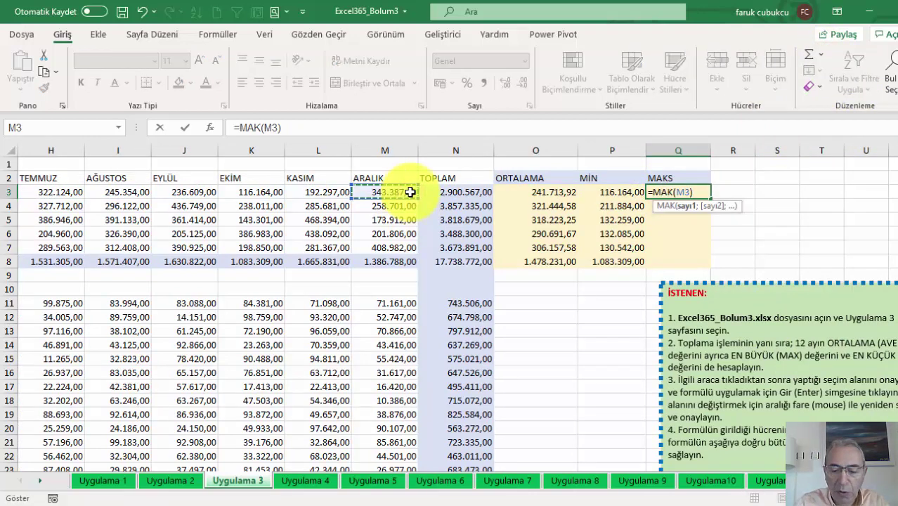
drag(410, 191, 411, 192)
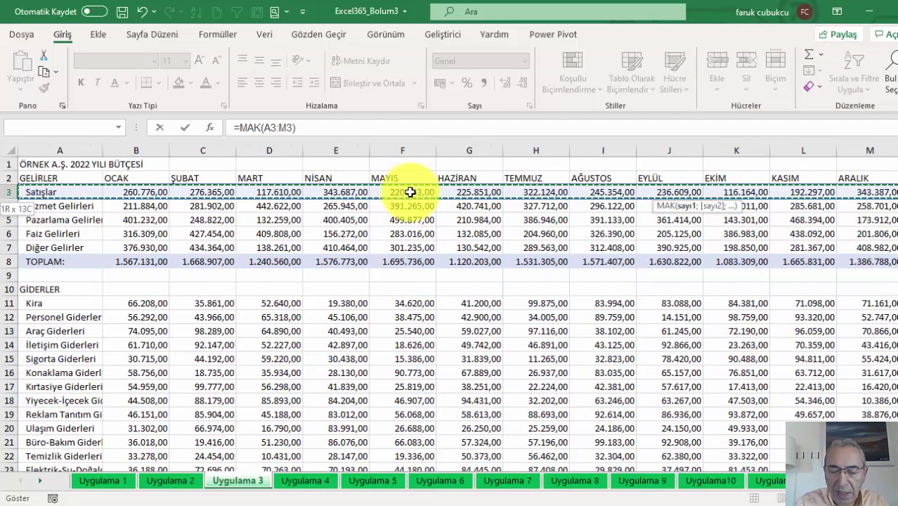
key(Return)
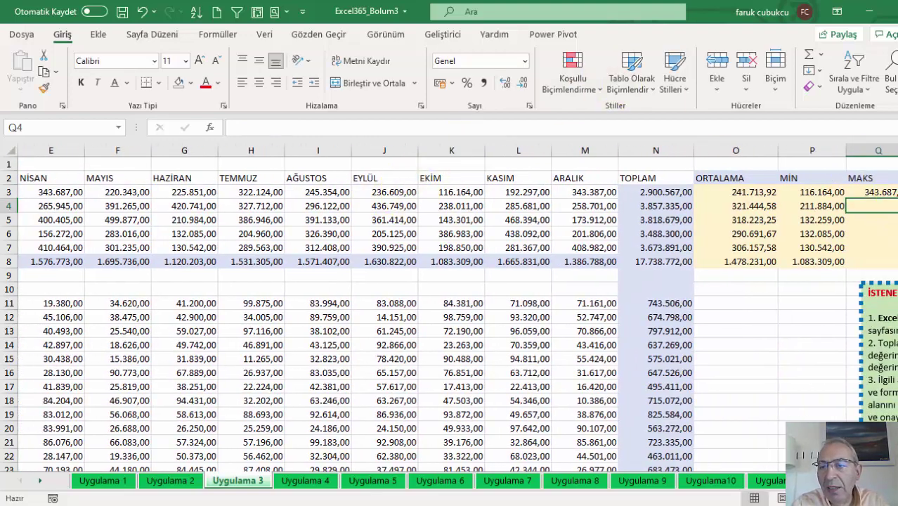
scroll(703, 203, right, 3)
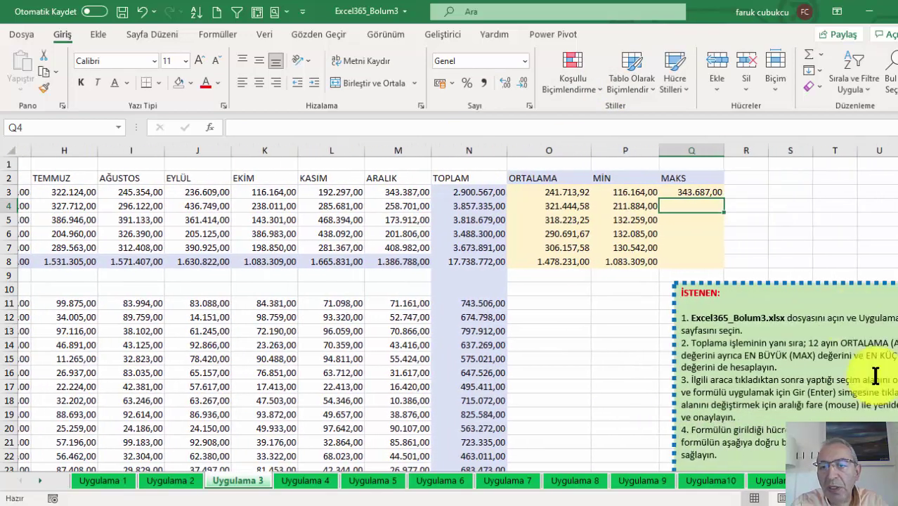
click(699, 193)
drag(710, 199, 710, 265)
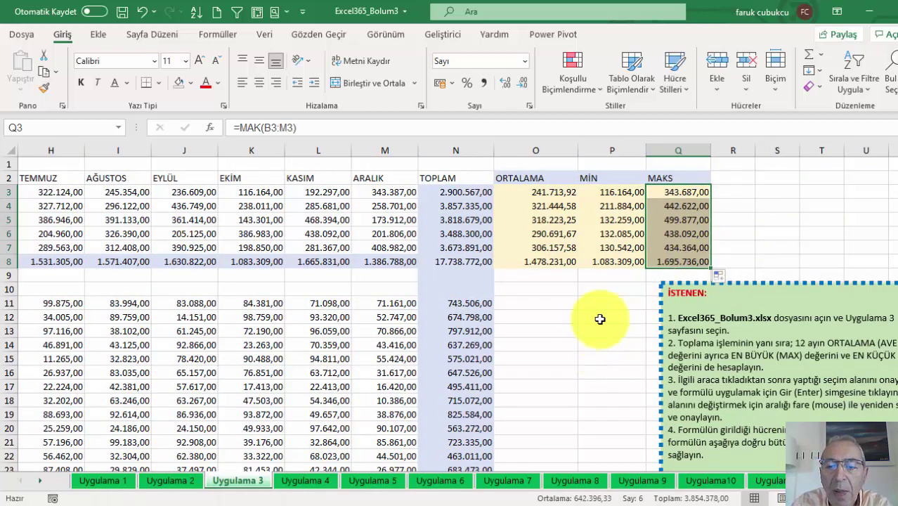
- Review the O3 average formula unchanged, then go to the Uygulama 4 sheet
click(602, 290)
scroll(637, 321, down, 2)
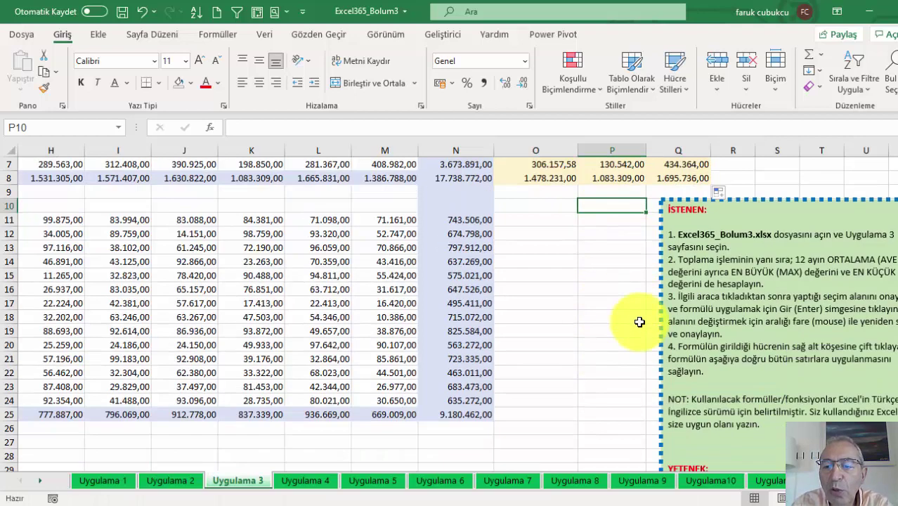
scroll(639, 322, up, 2)
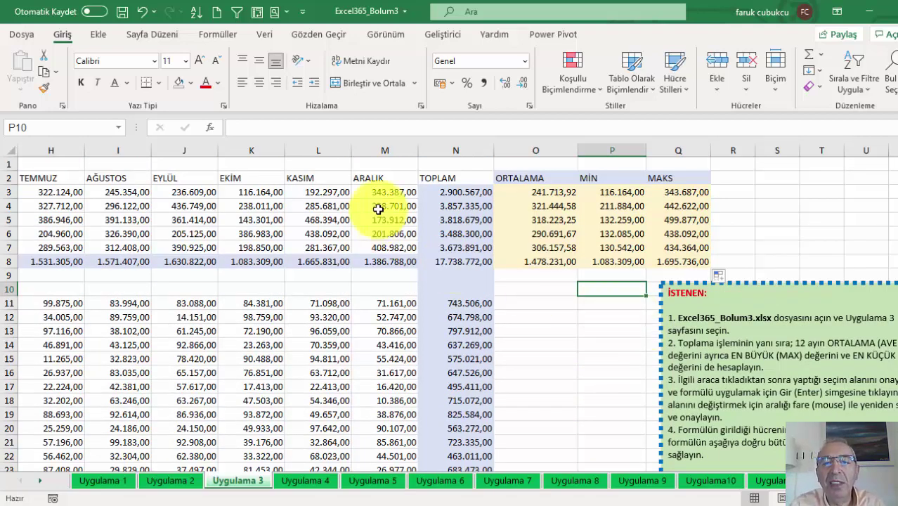
click(528, 192)
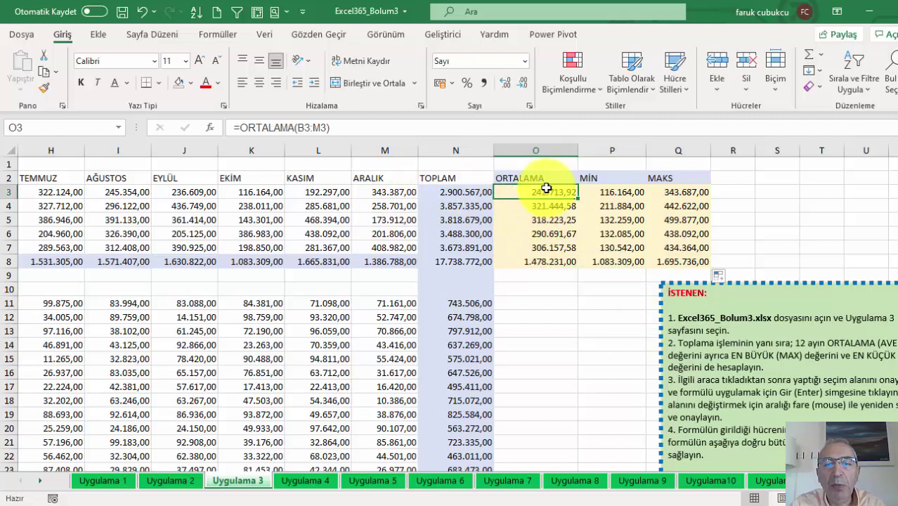
double_click(545, 189)
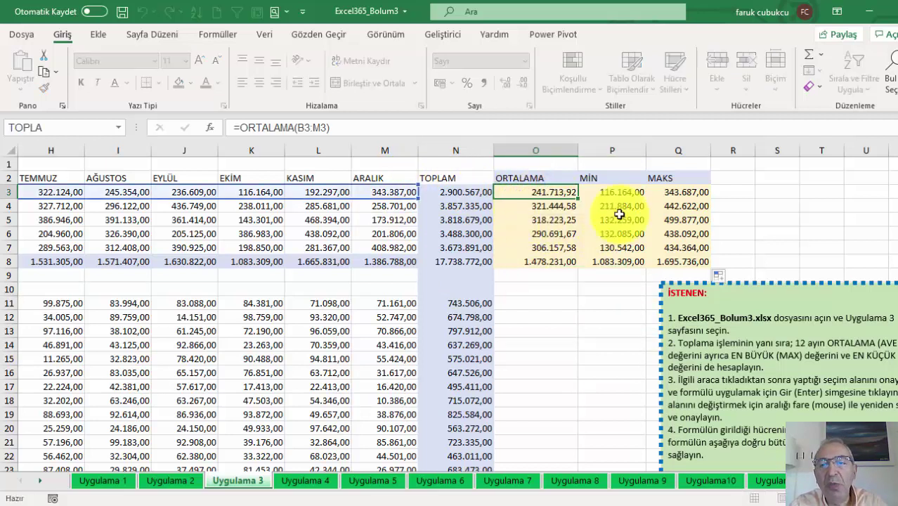
key(Escape)
click(307, 480)
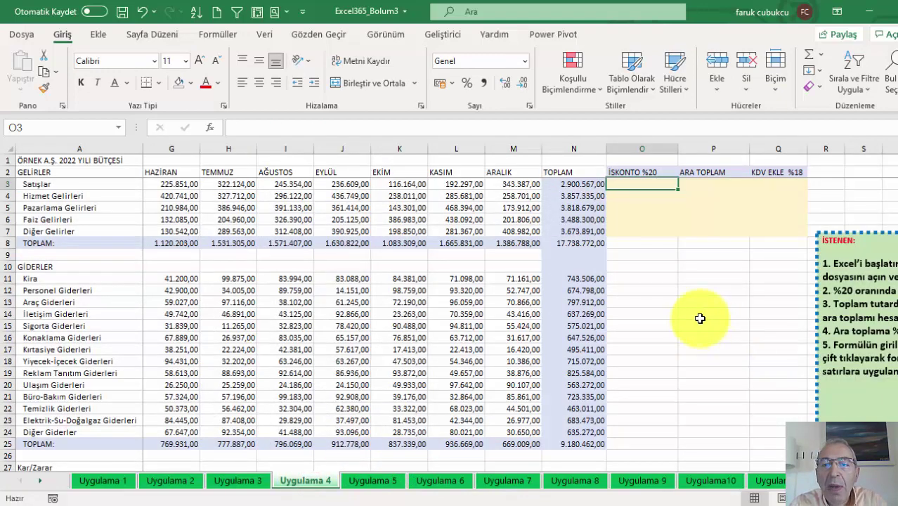
- Enter a 20% discount formula in O3 based on the N3 total
ctrl+scroll(699, 318, up, 1)
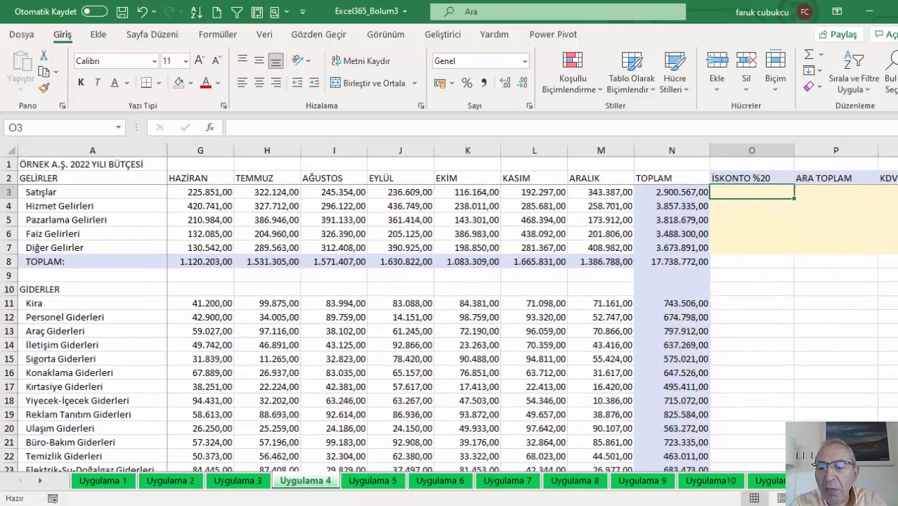
scroll(497, 297, right, 1)
scroll(496, 297, right, 2)
scroll(497, 297, right, 2)
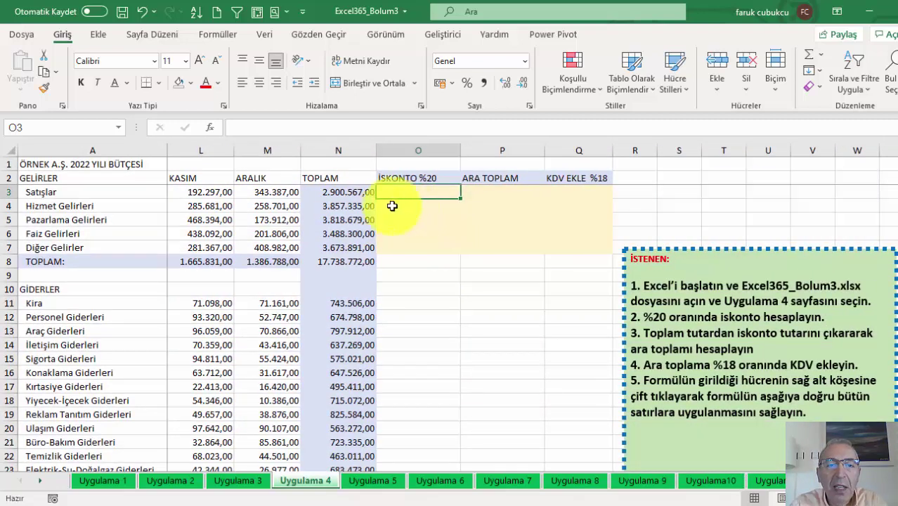
click(357, 194)
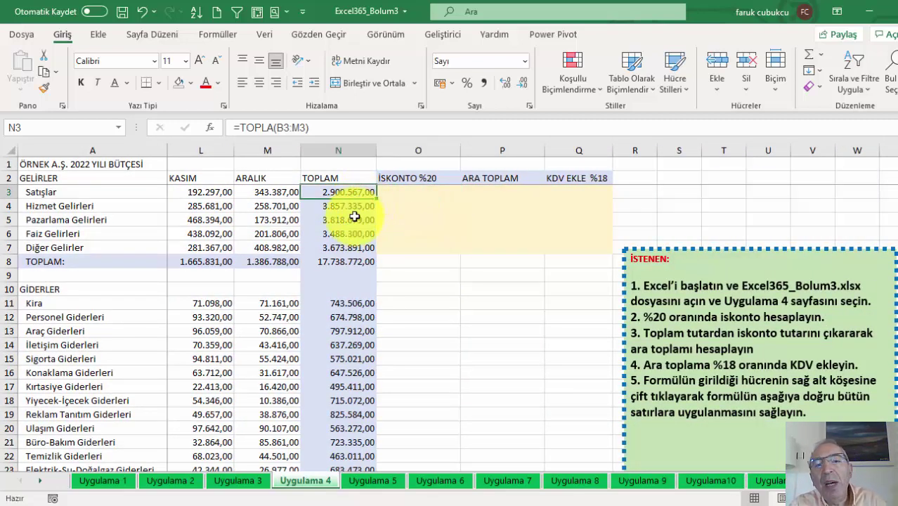
click(415, 190)
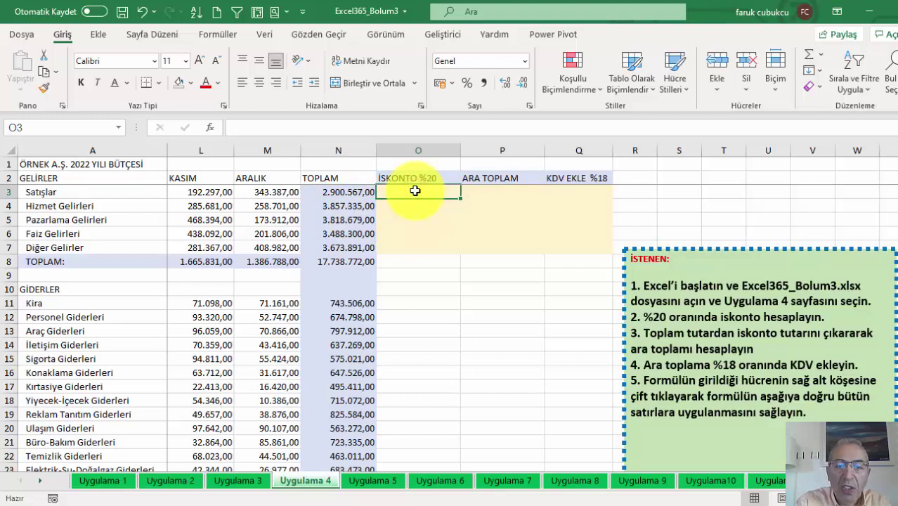
scroll(416, 190, up, 1)
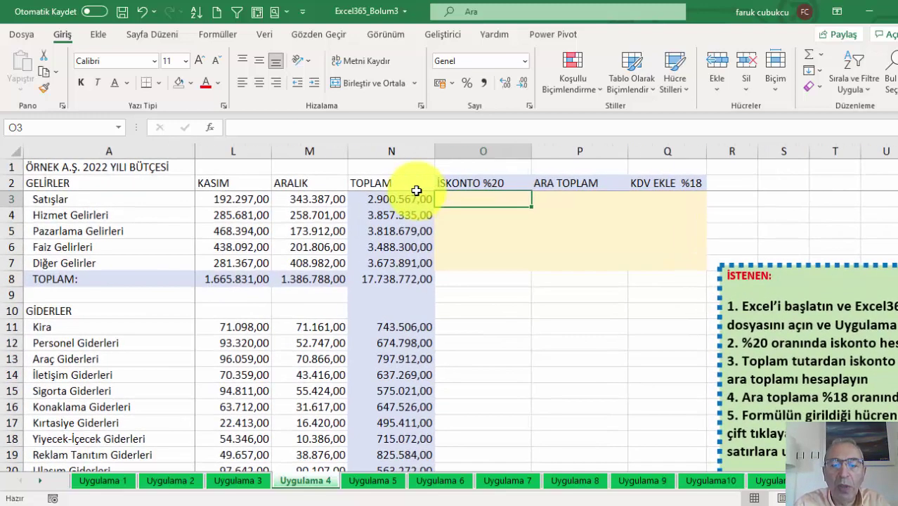
text(=)
click(400, 199)
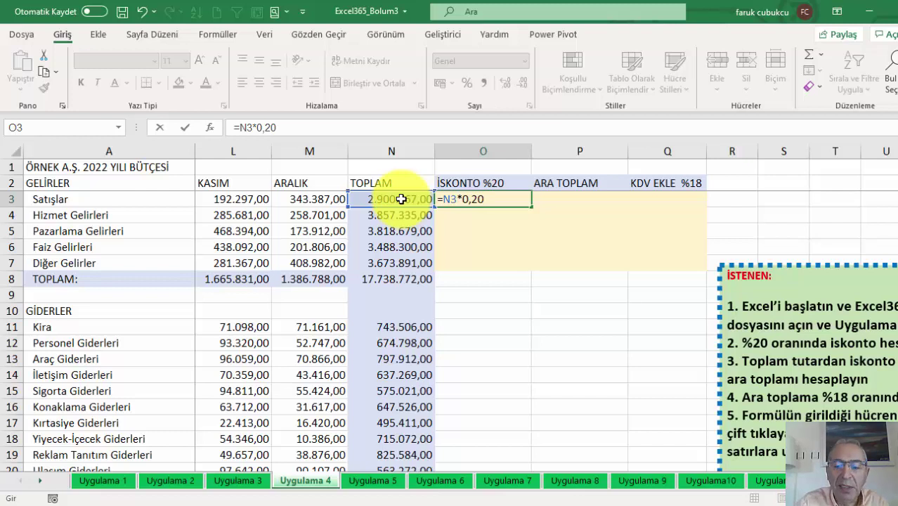
key(Return)
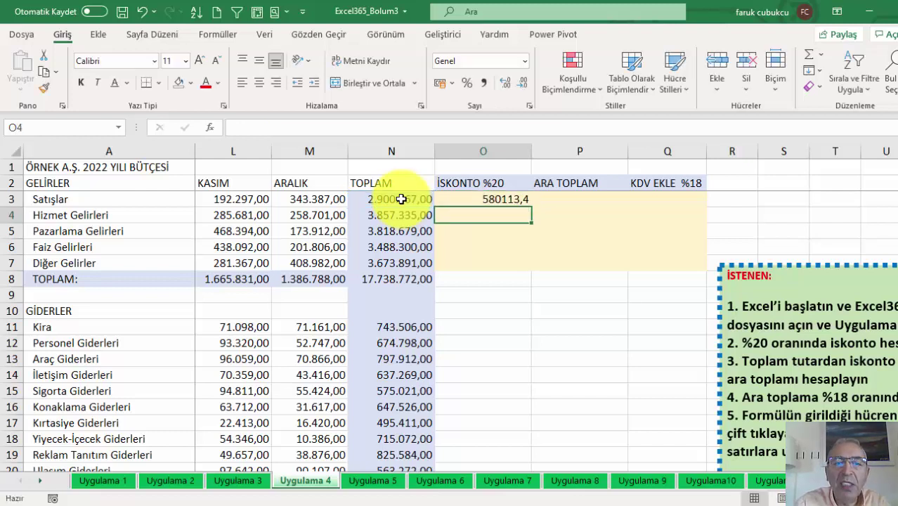
- Rewrite the O3 discount as =N3*20%, showing 580.113,40
click(497, 199)
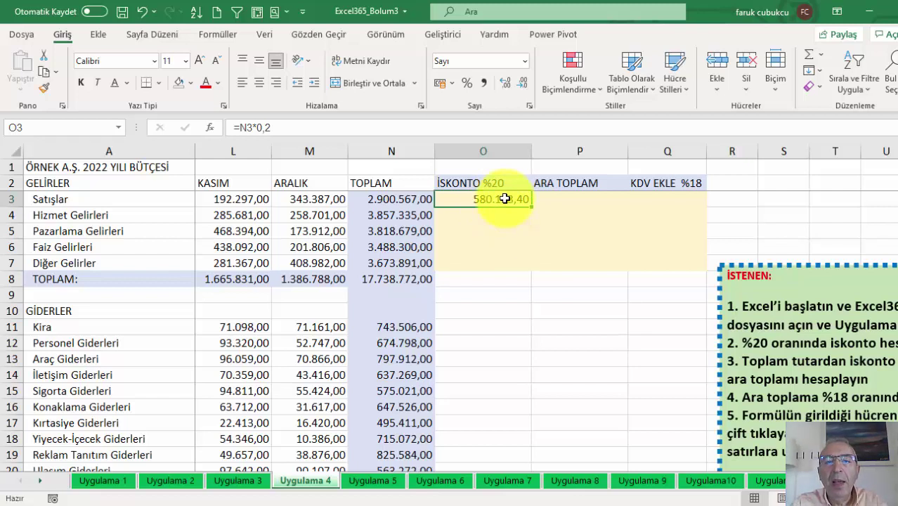
double_click(499, 200)
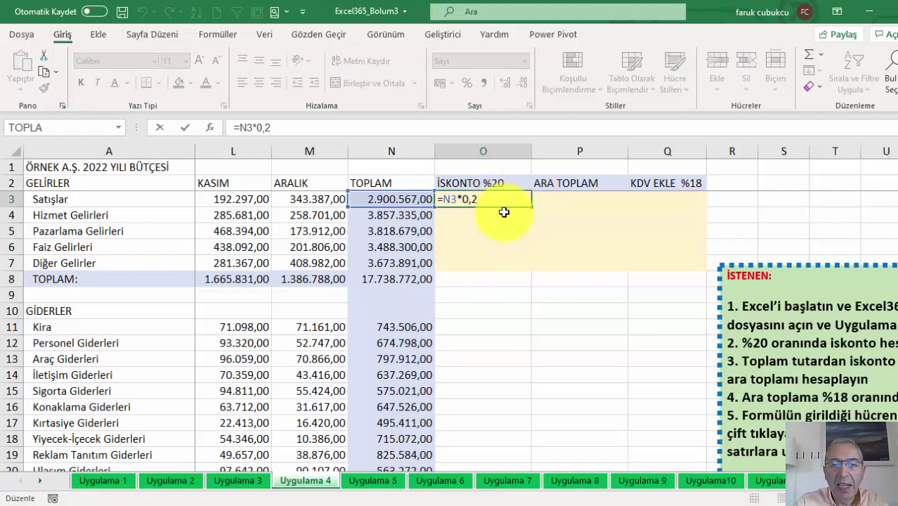
key(Return)
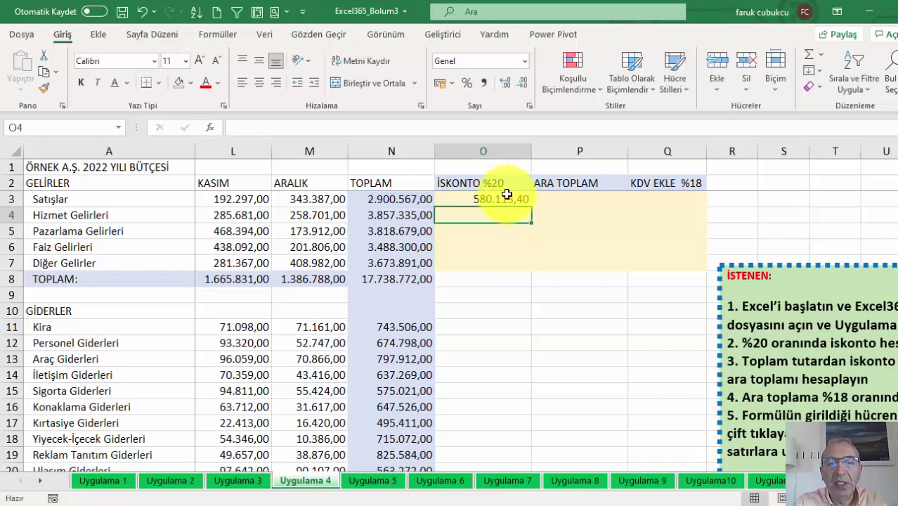
click(501, 202)
click(400, 201)
click(482, 198)
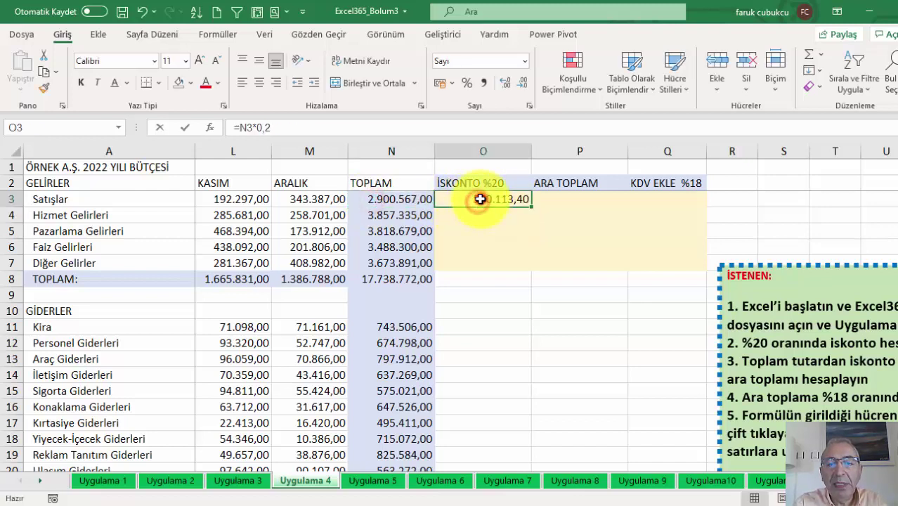
double_click(483, 200)
text(20%)
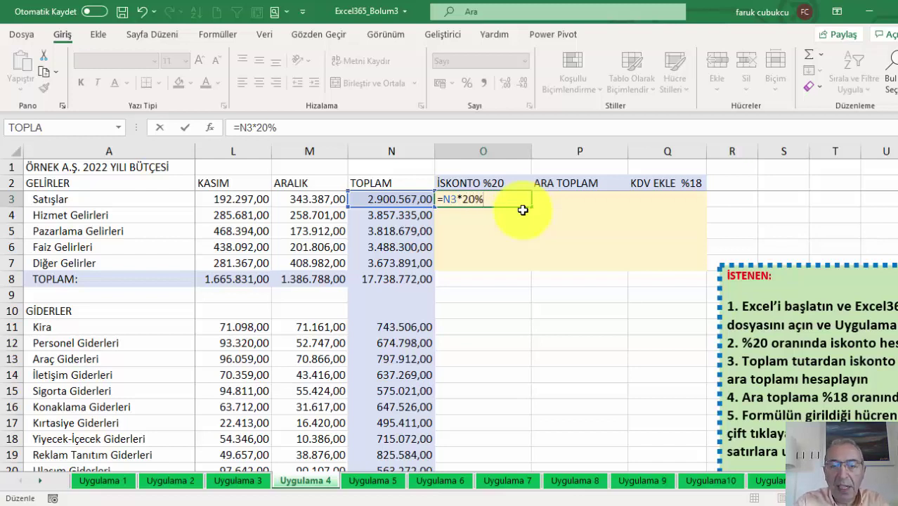
key(Return)
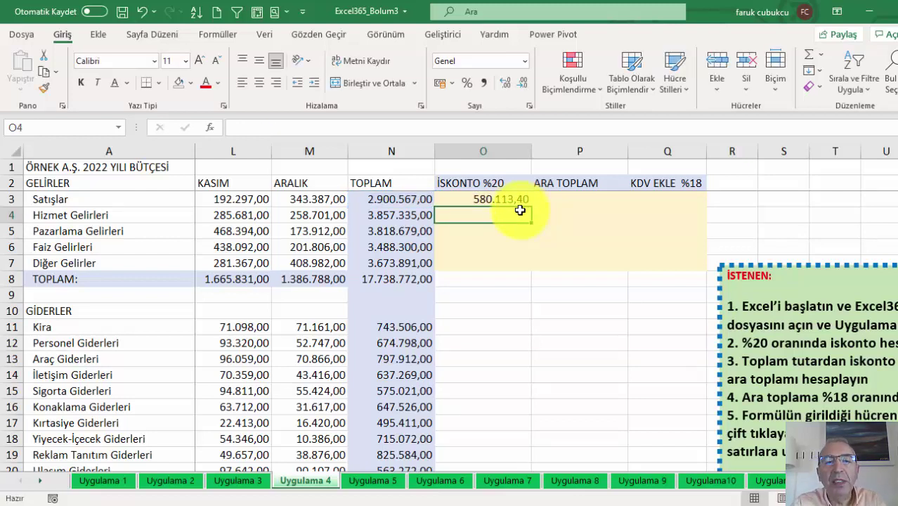
- Change O3 to total minus discount, =N3-(N3*20%)
click(413, 199)
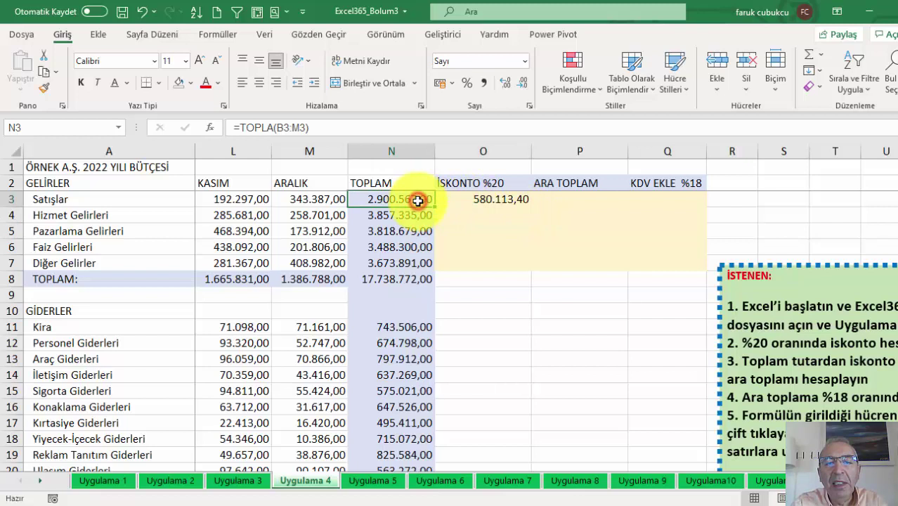
click(497, 200)
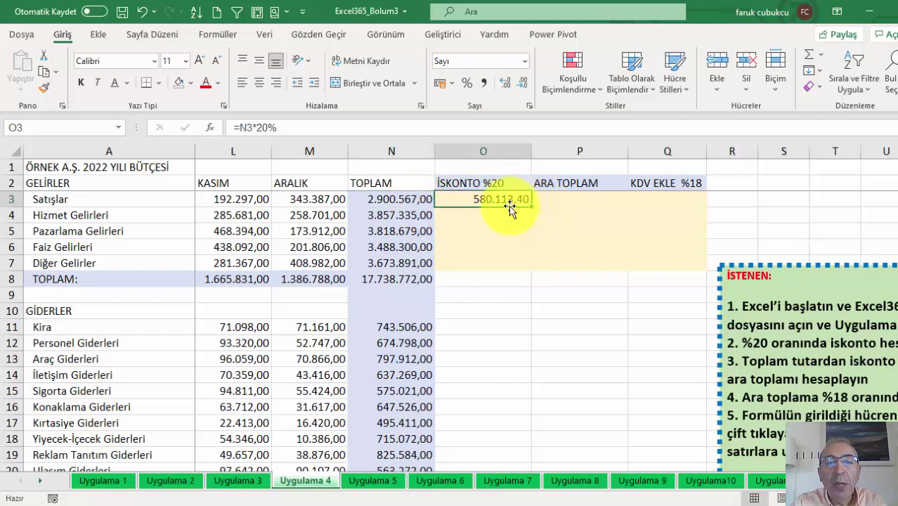
click(397, 199)
click(482, 199)
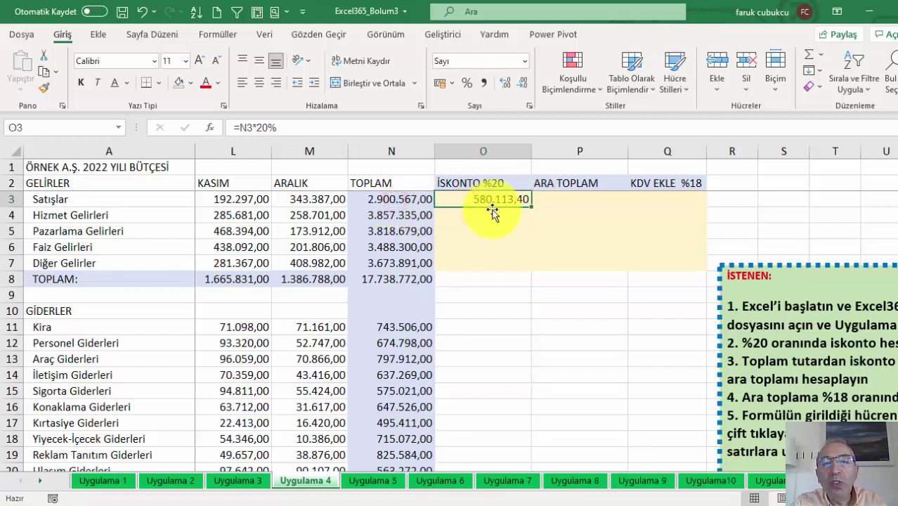
double_click(494, 200)
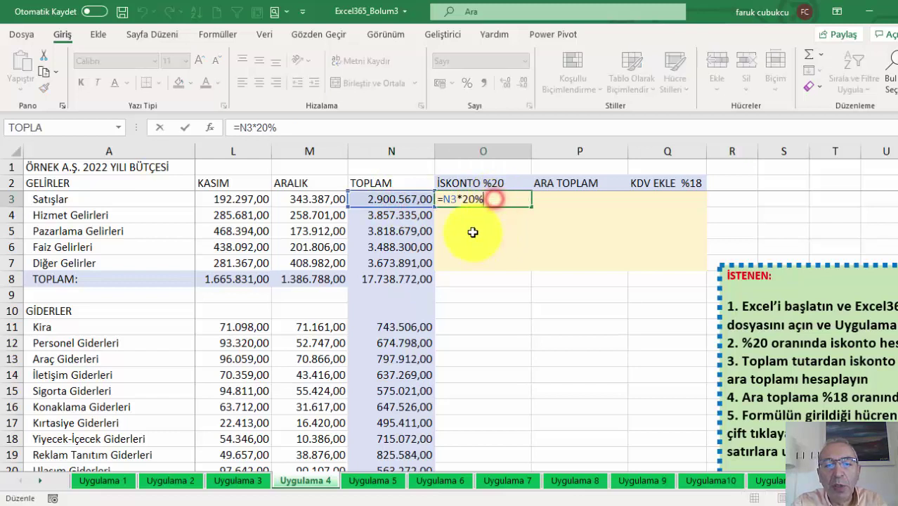
click(440, 200)
click(404, 199)
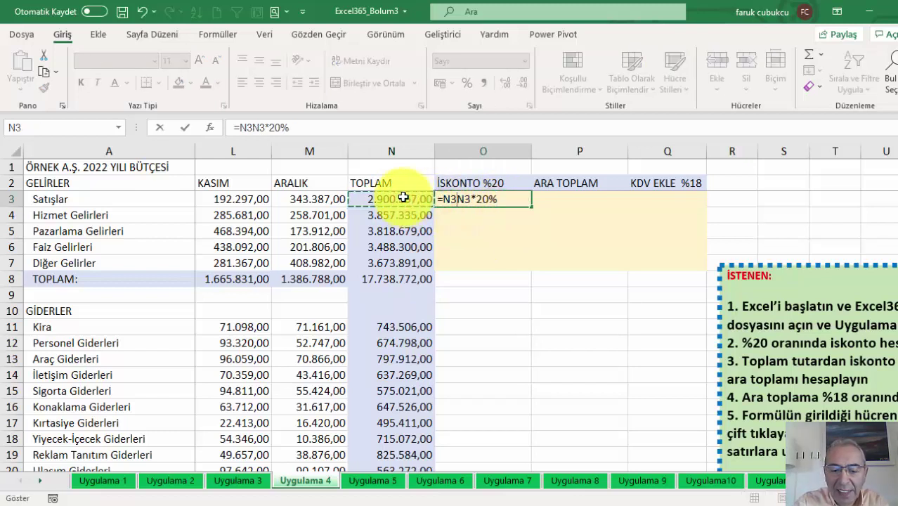
text(-()
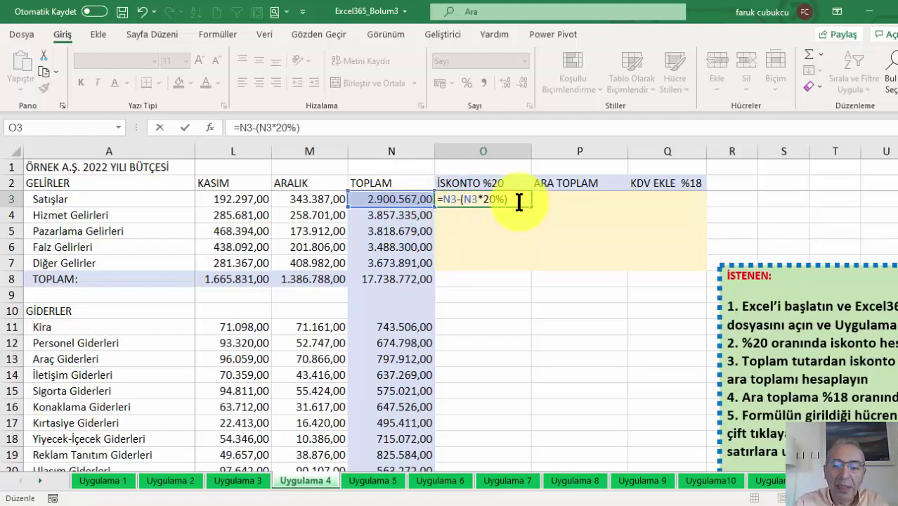
key(Return)
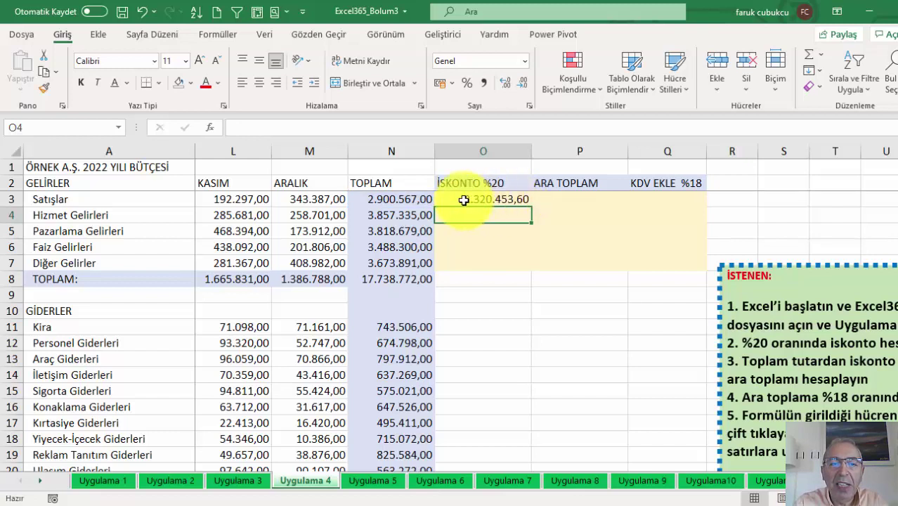
- Copy the O3 formula down to O8, from 2.320.453,60 to 14.191.017,60
click(363, 197)
click(482, 199)
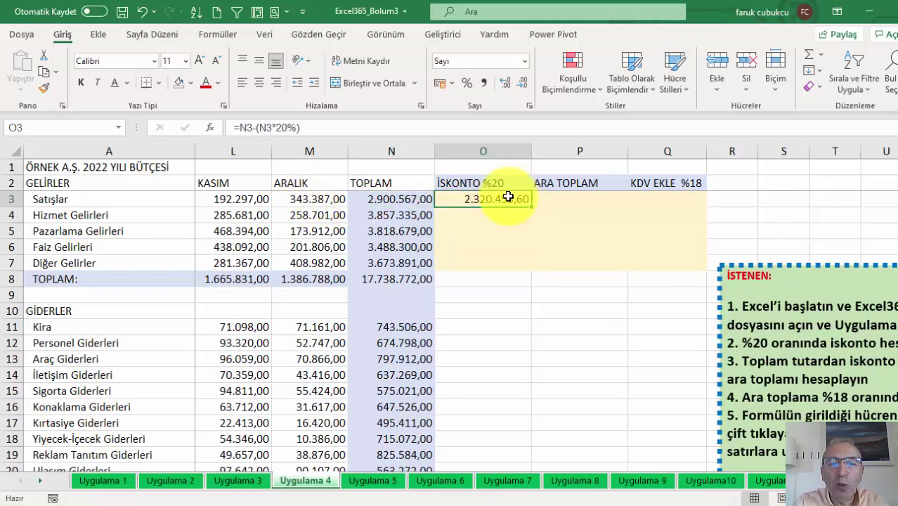
double_click(501, 198)
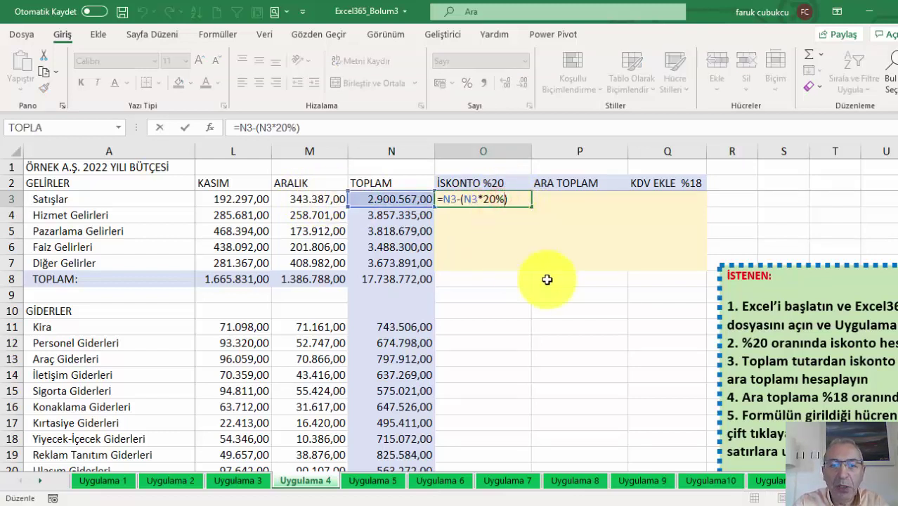
key(Return)
ctrl+scroll(547, 280, up, 1)
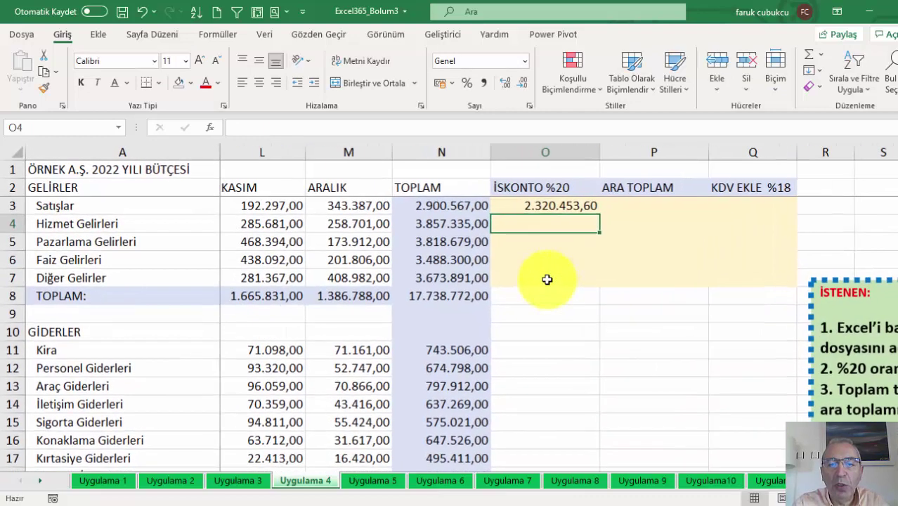
double_click(571, 204)
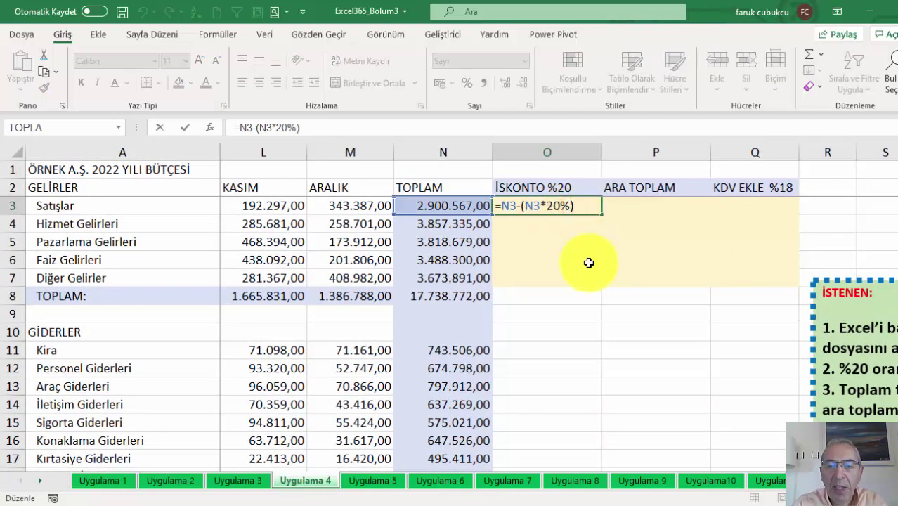
key(Return)
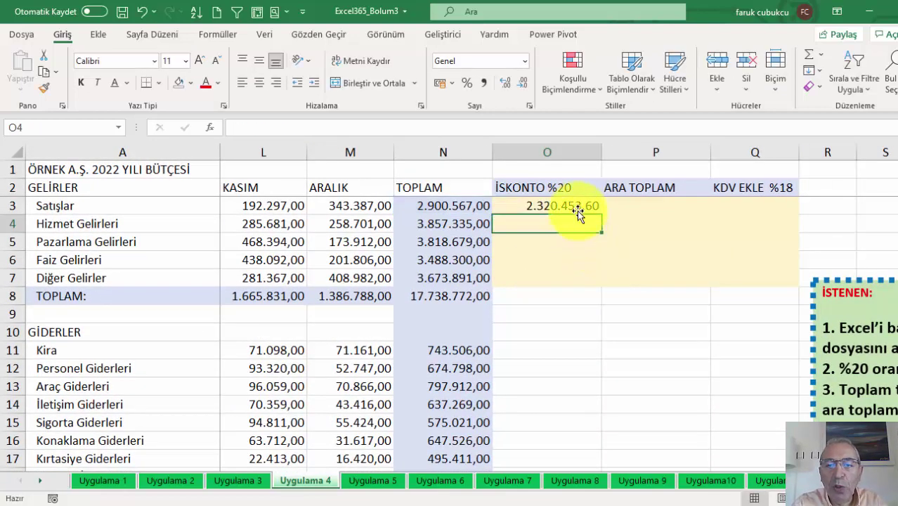
click(578, 206)
drag(600, 214, 597, 307)
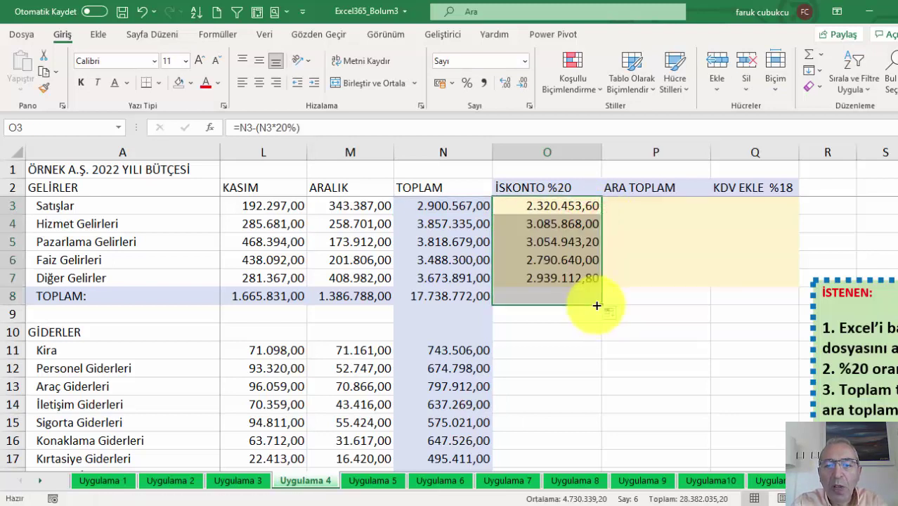
click(571, 223)
click(635, 205)
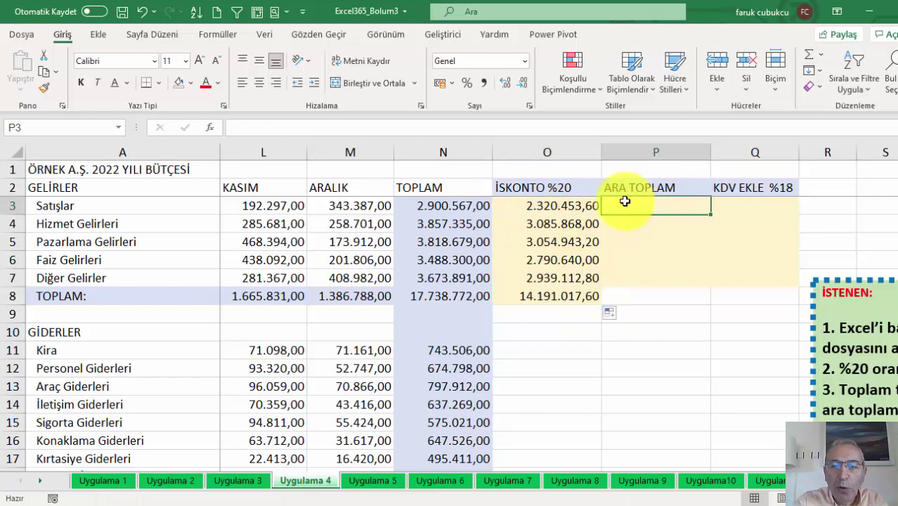
- Revert O3 to =N3*20% and copy it down to O7, 580.113,40 to 734.778,20
click(562, 206)
double_click(561, 206)
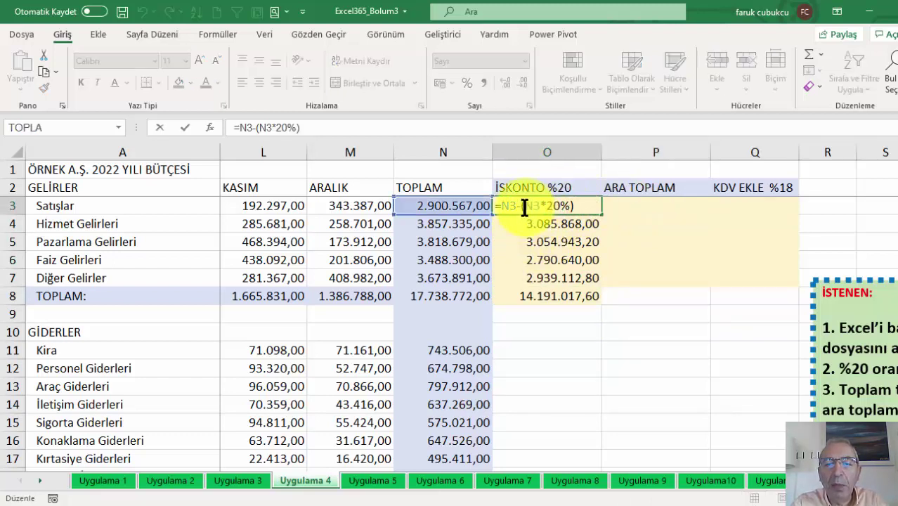
key(BackSpace)
key(BackSpace)
key(BackSpace)
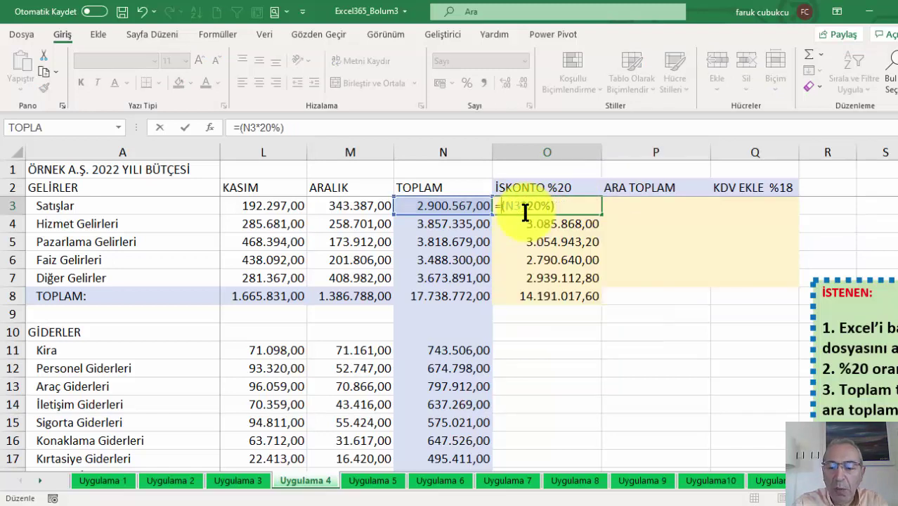
key(Delete)
click(580, 200)
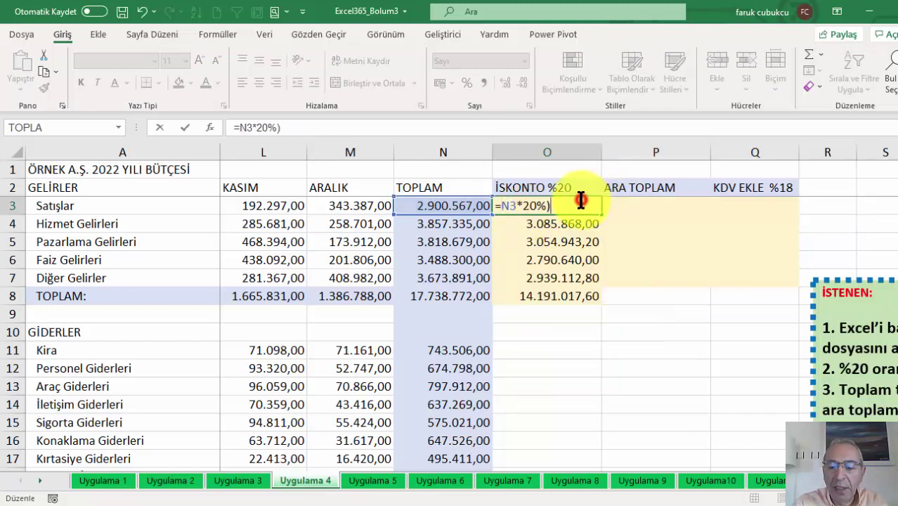
key(Return)
click(581, 204)
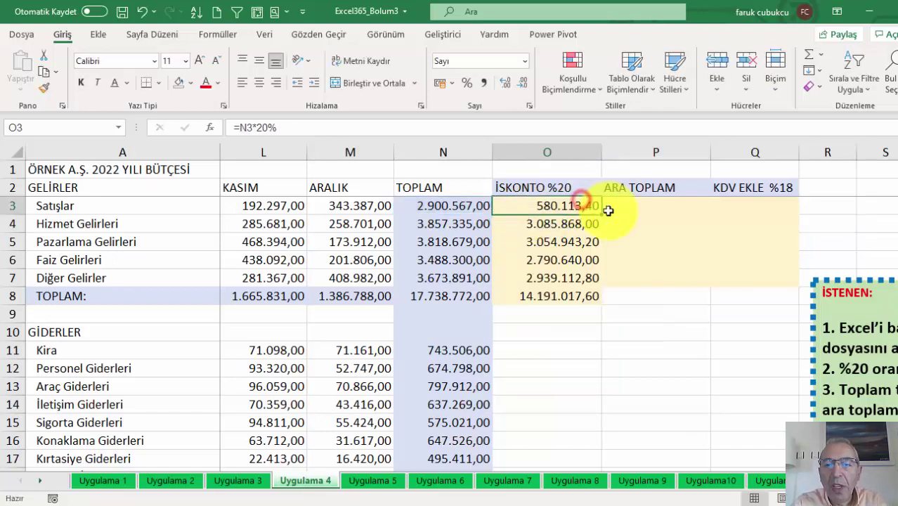
drag(604, 217, 601, 284)
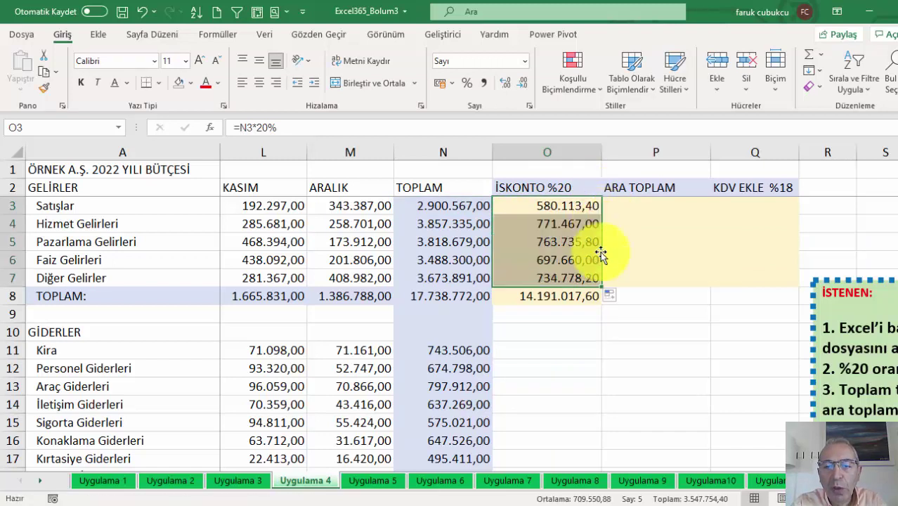
click(634, 203)
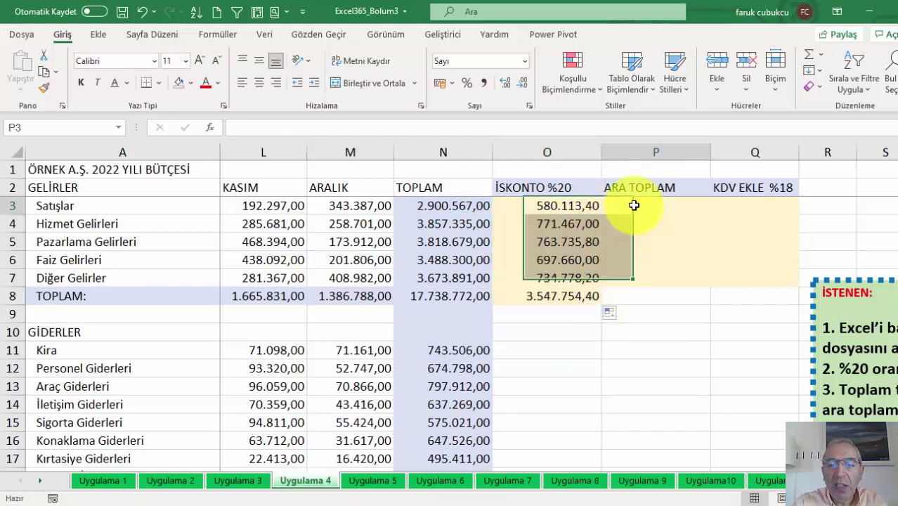
- Enter =N3-O3 in ARA TOPLAM cell P3 and fill it to P8, totalling 14.191.017,60
text(=)
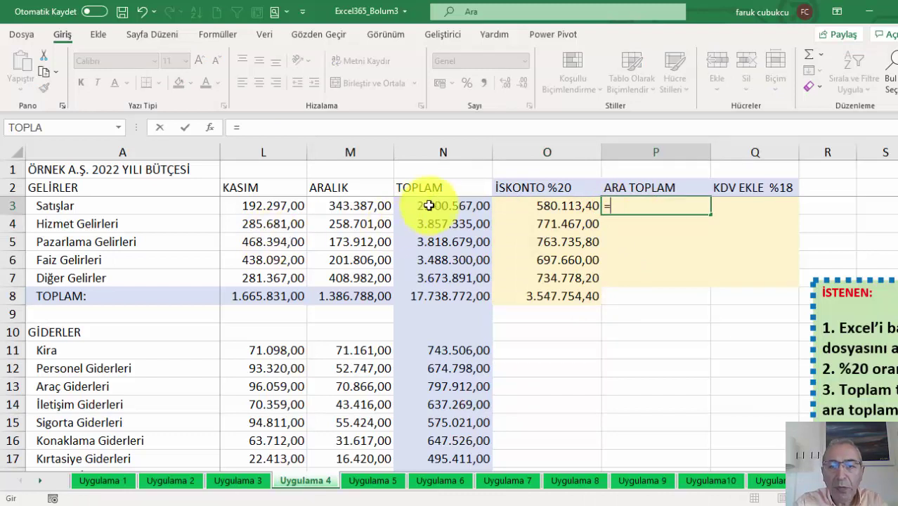
click(433, 203)
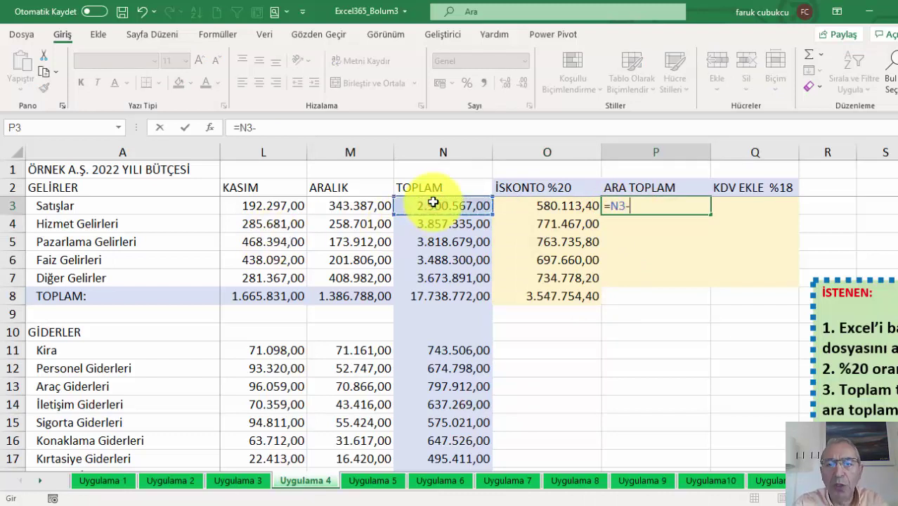
click(542, 205)
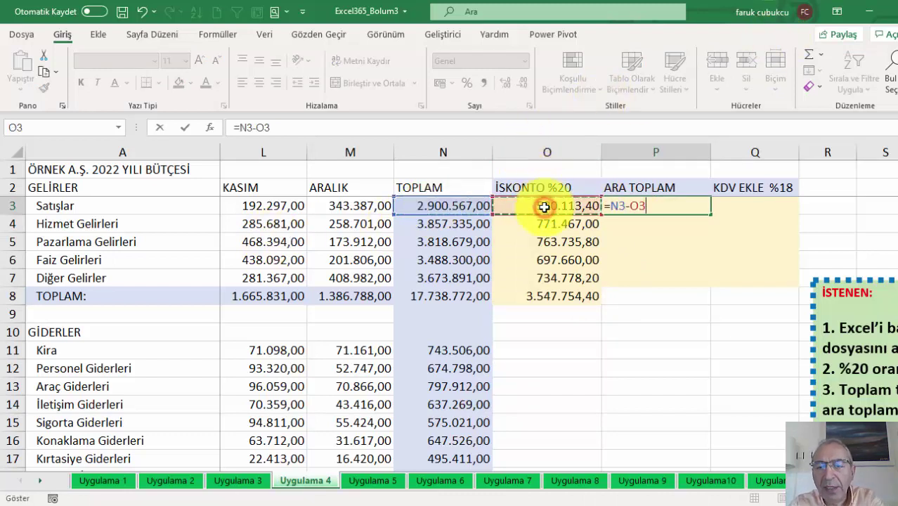
key(Return)
click(622, 202)
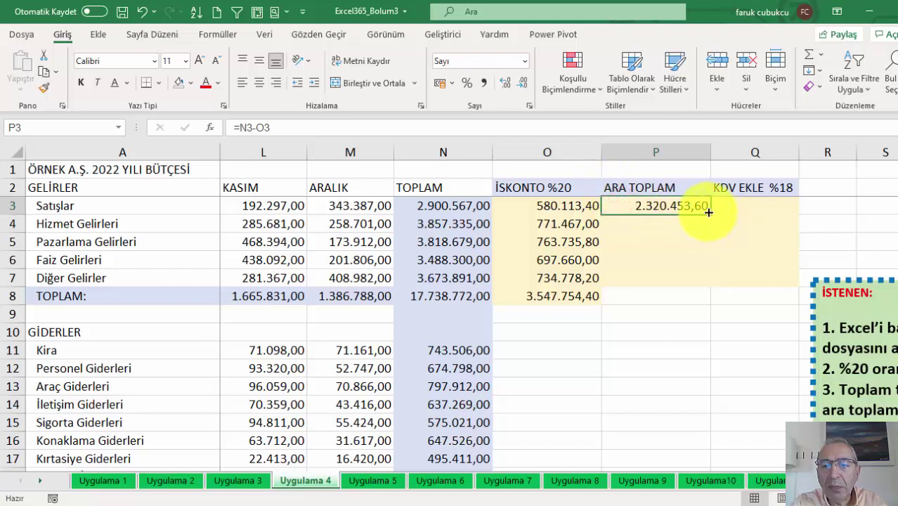
drag(712, 216, 697, 297)
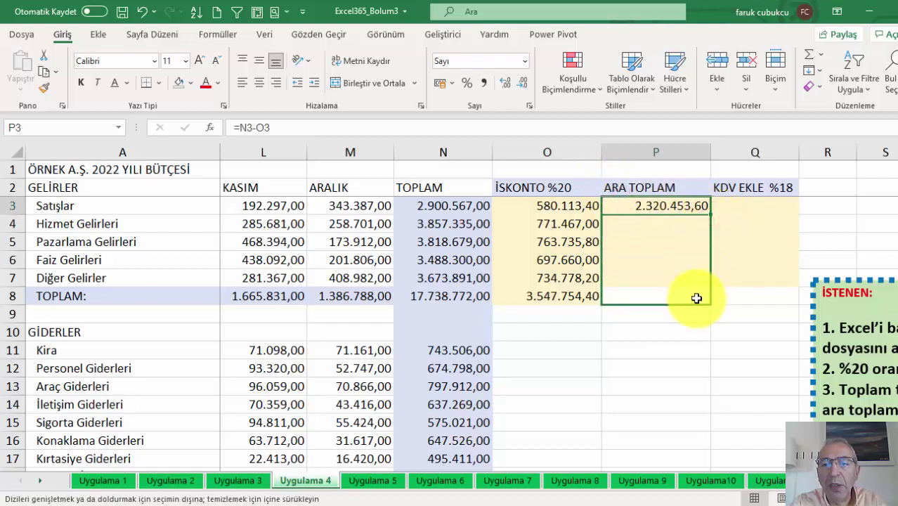
click(668, 205)
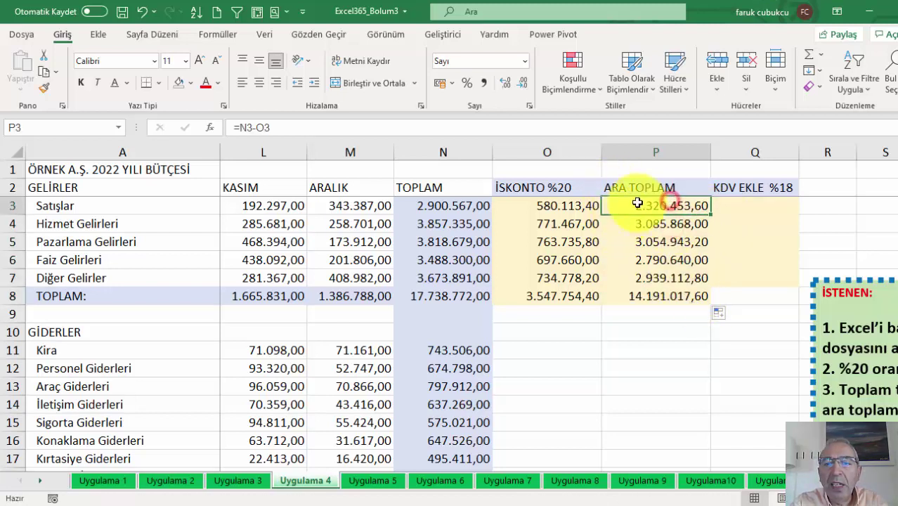
click(734, 202)
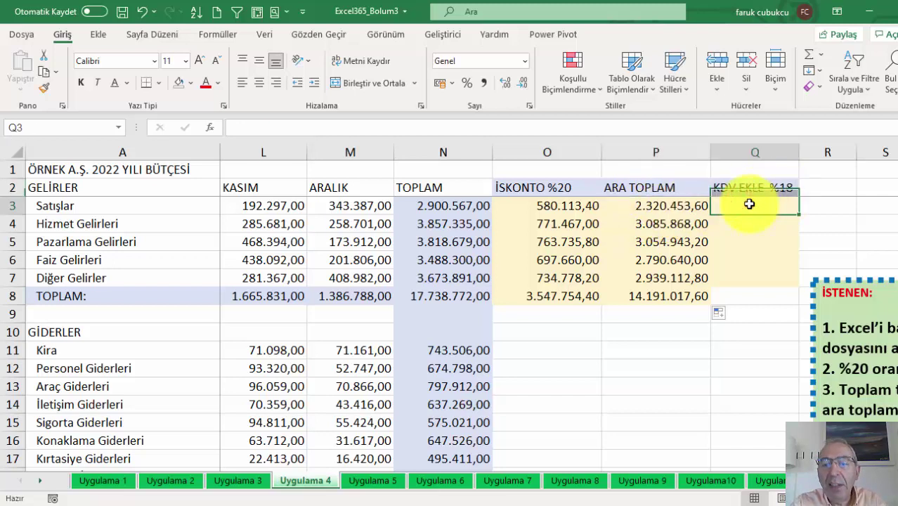
- Enter =P3*1,18 in Q3, apply Number format, and fill it down to Q8
text(=)
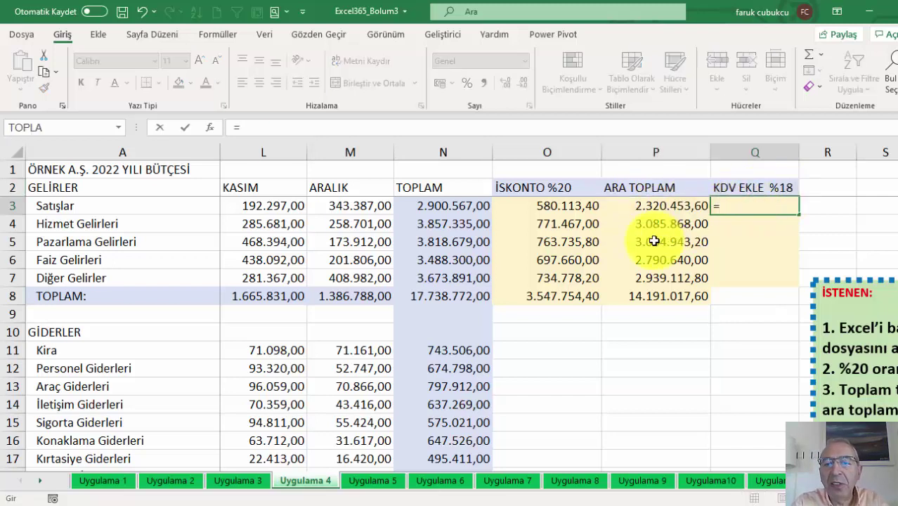
click(646, 203)
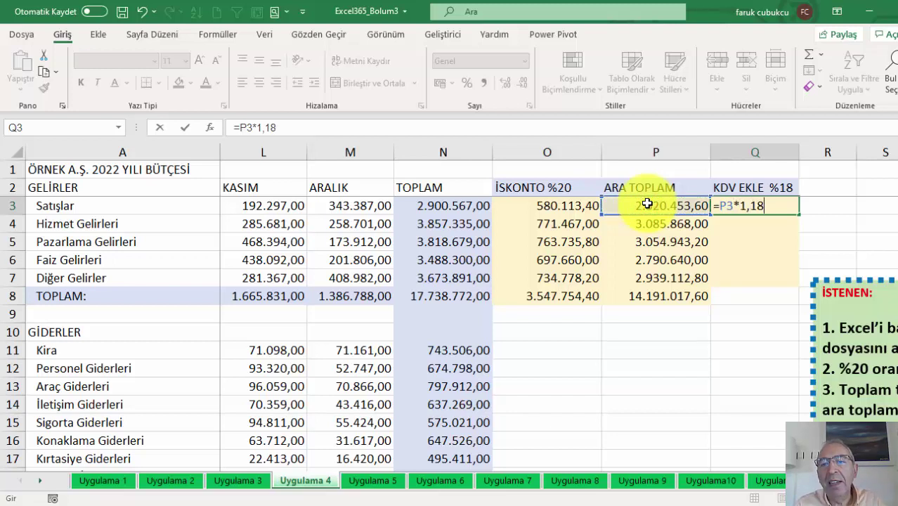
key(Return)
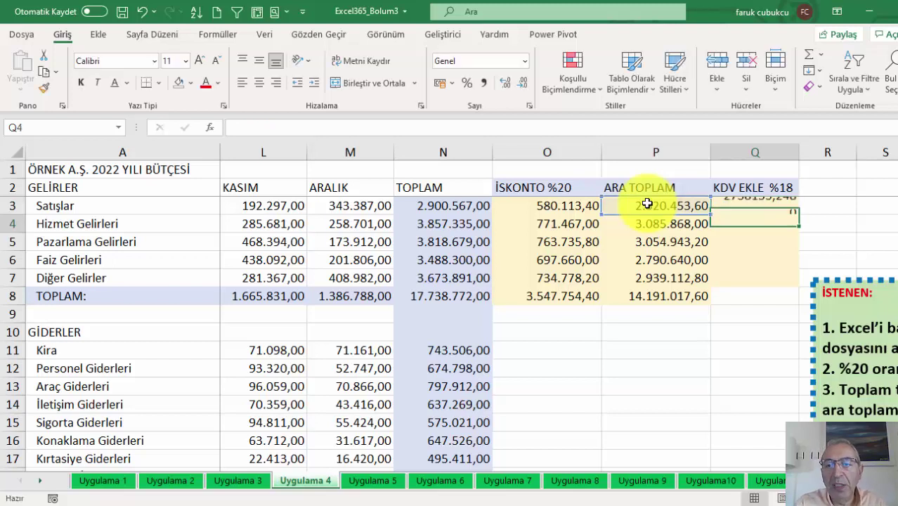
click(762, 205)
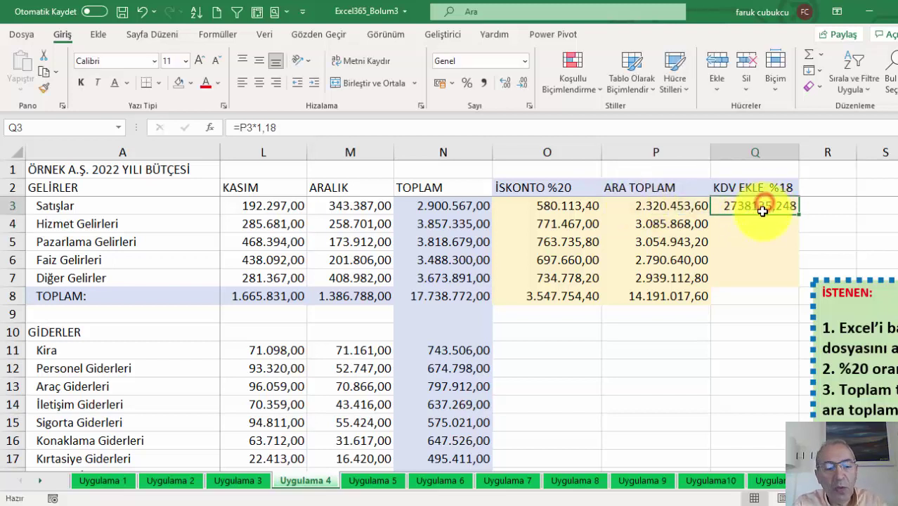
key(ctrl+shift+1)
drag(798, 217, 772, 296)
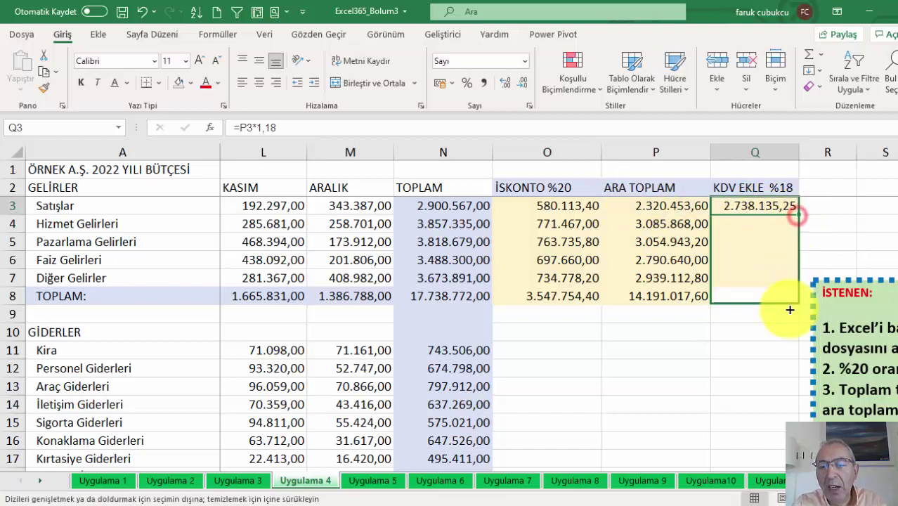
click(764, 241)
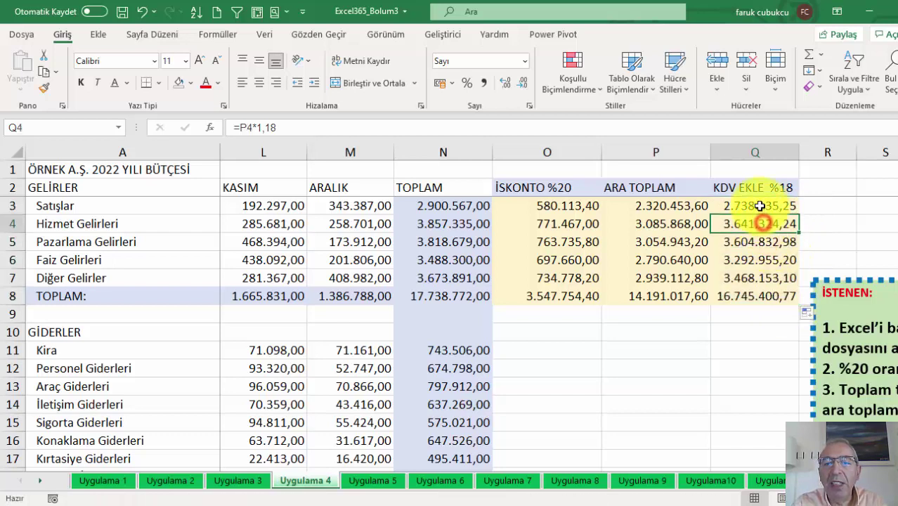
click(432, 202)
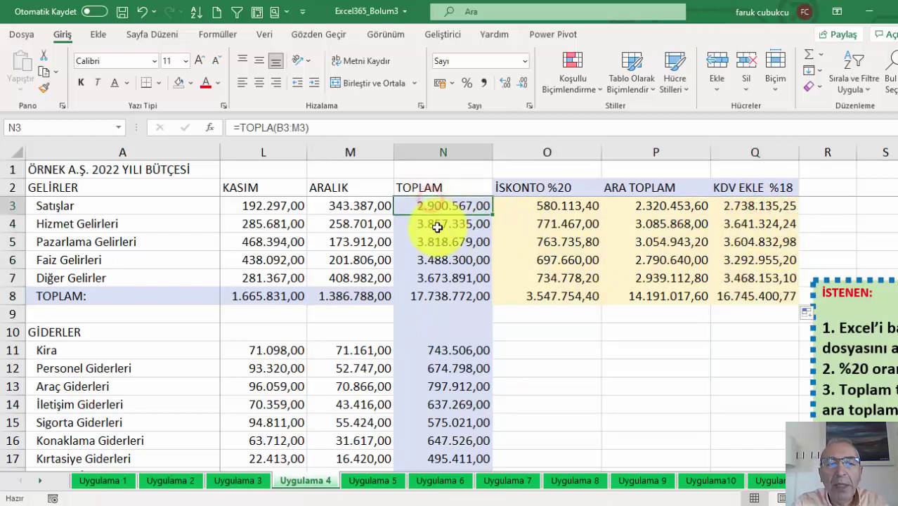
double_click(547, 203)
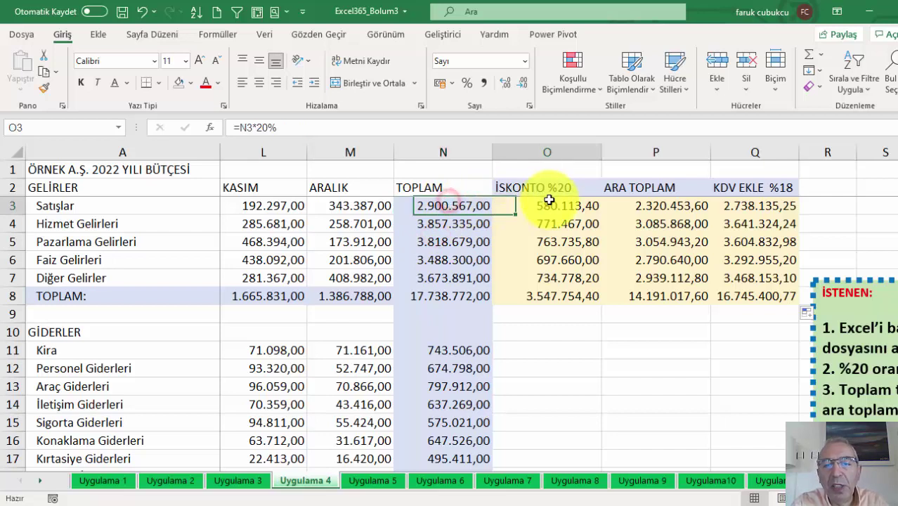
key(Return)
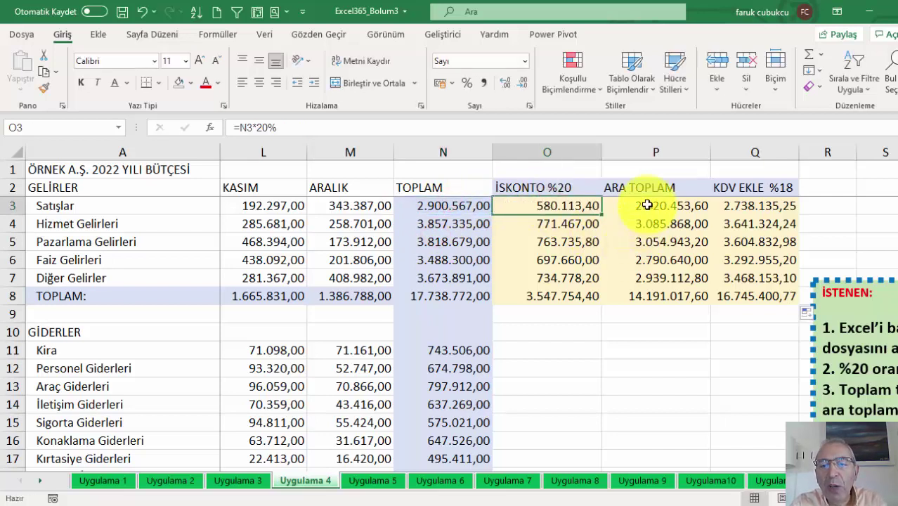
double_click(645, 204)
key(Return)
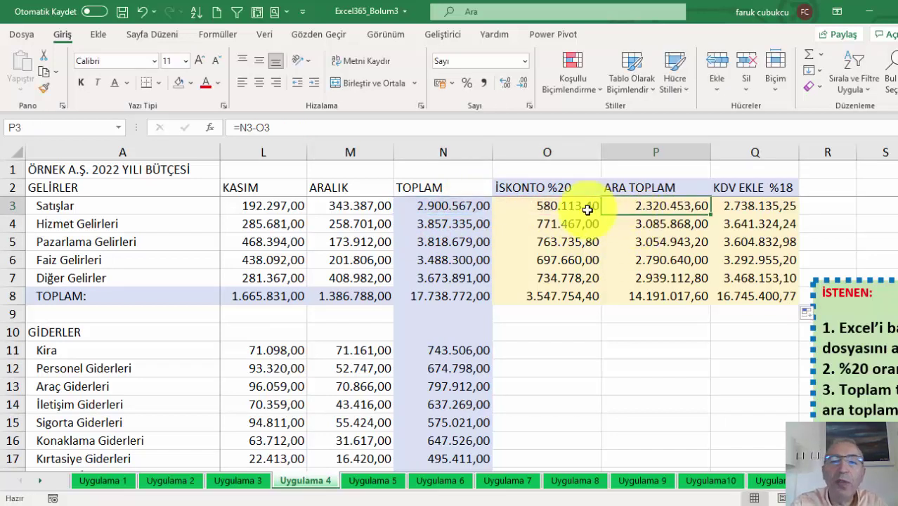
click(575, 204)
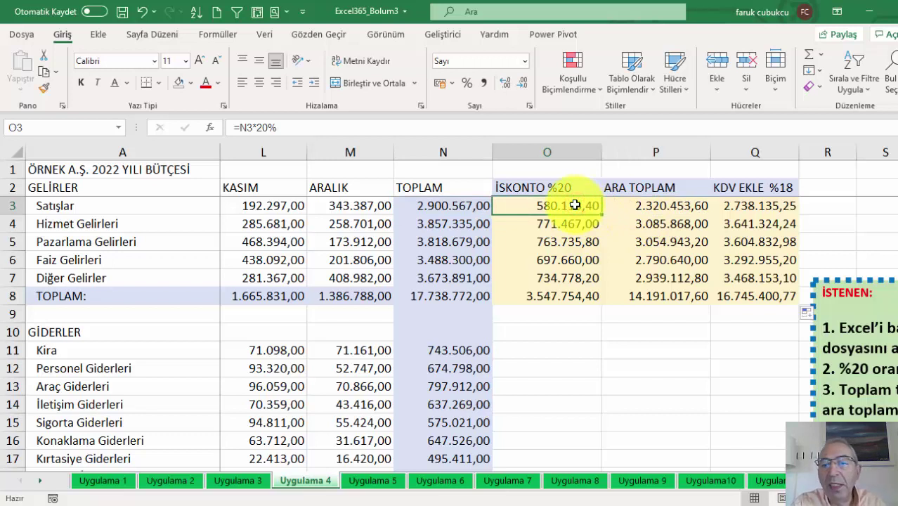
click(668, 204)
click(755, 205)
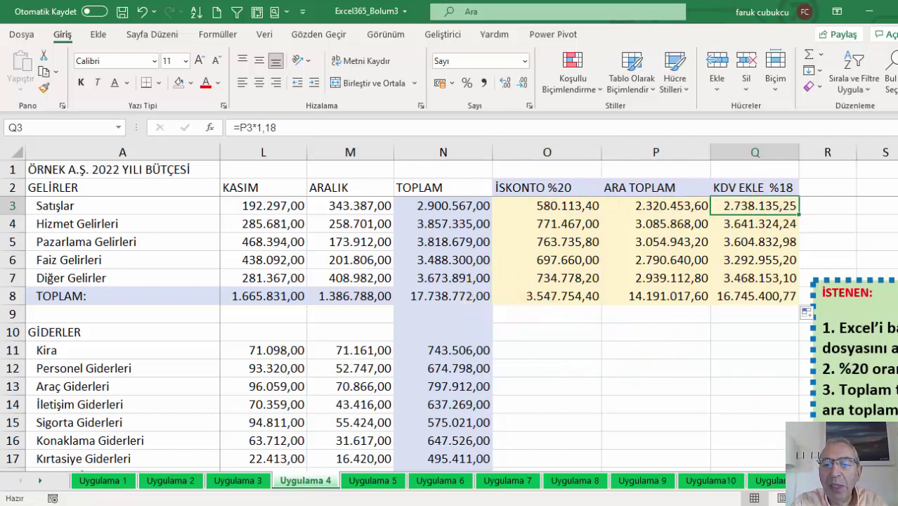
scroll(559, 309, left, 3)
scroll(559, 309, left, 2)
scroll(558, 309, left, 2)
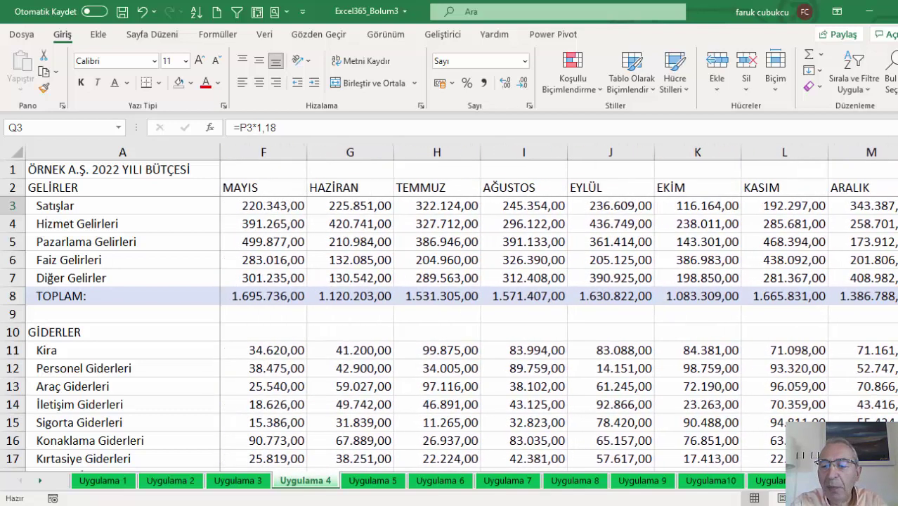
scroll(531, 290, right, 2)
scroll(531, 291, right, 3)
scroll(531, 291, right, 2)
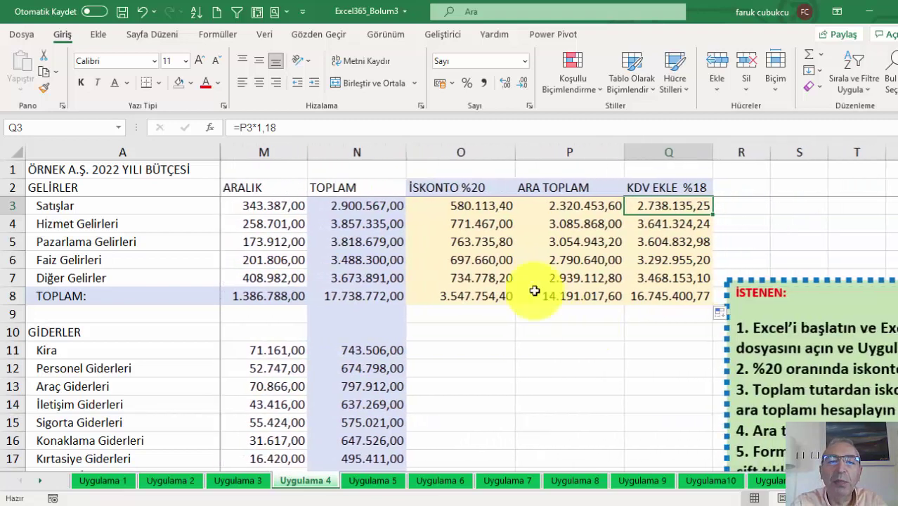
click(510, 224)
click(460, 207)
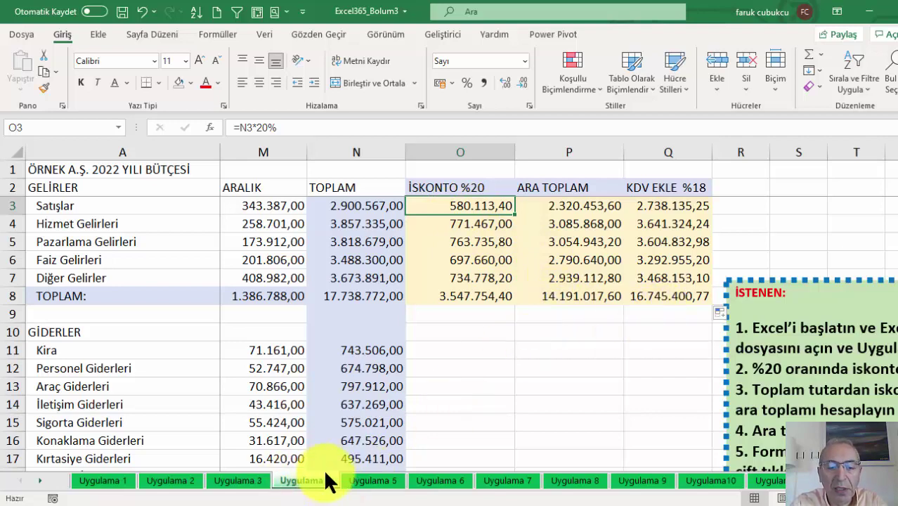
- On Uygulama 5, fill SIRA NO A3:A20 as a 1–18 series via Fill Series
click(370, 483)
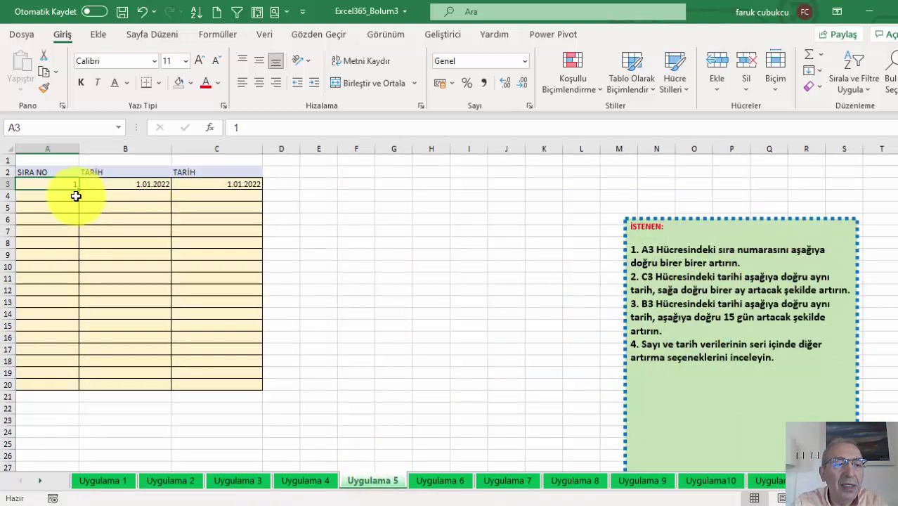
drag(81, 187, 65, 392)
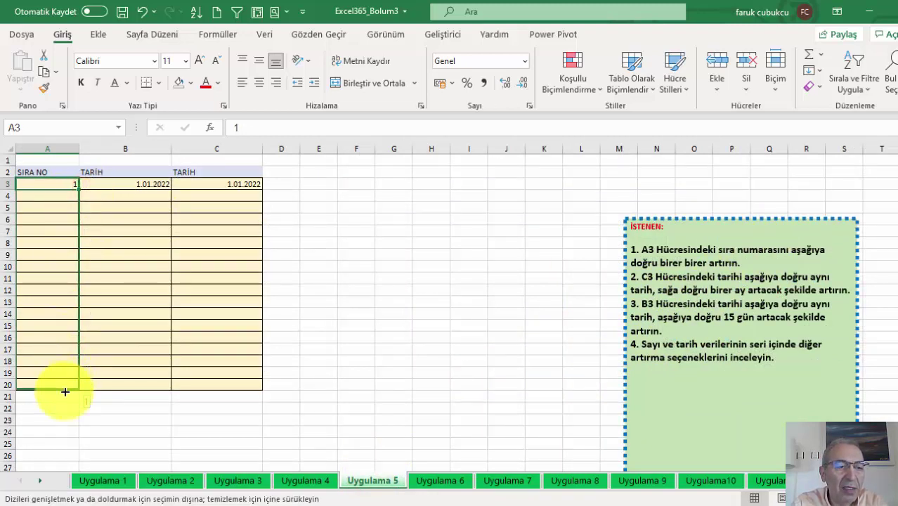
click(89, 397)
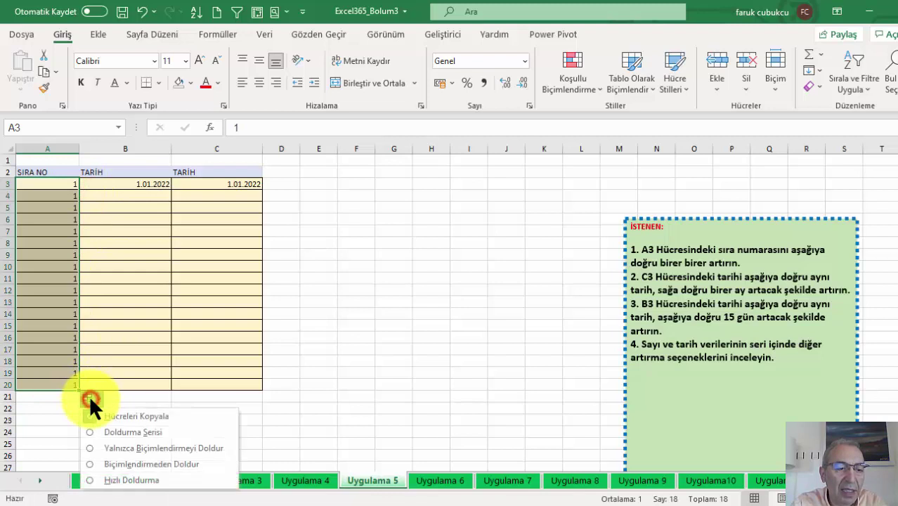
click(111, 430)
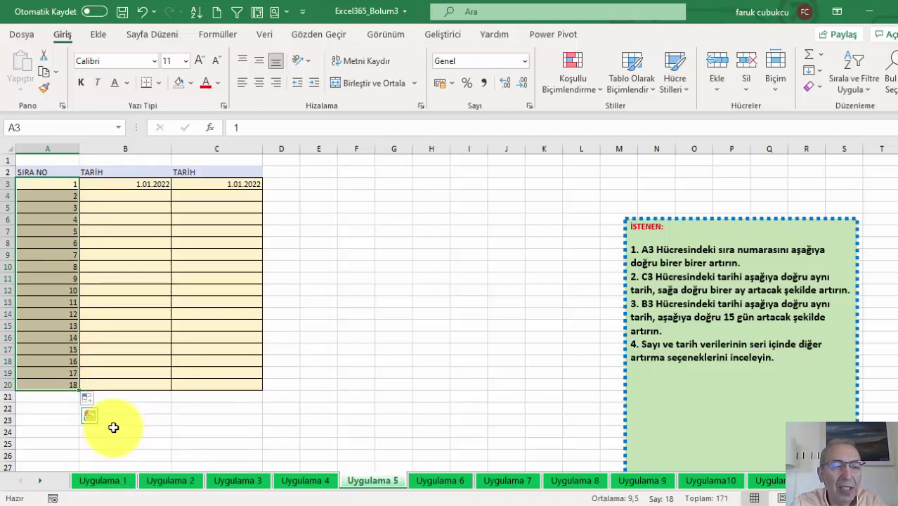
ctrl+scroll(118, 416, up, 2)
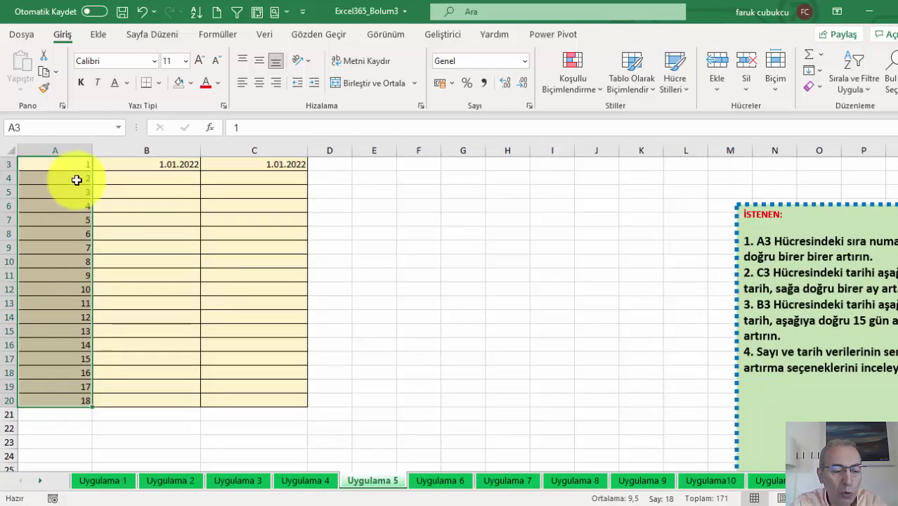
ctrl+scroll(76, 181, down, 1)
mouse_move(79, 366)
mouse_down()
mouse_move(78, 165)
mouse_move(108, 374)
mouse_up()
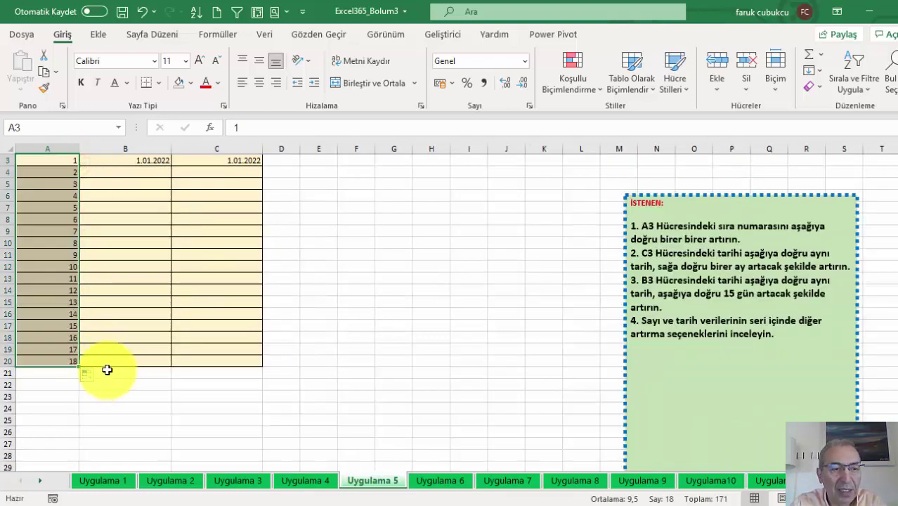
- Undo the numbering, copy 1 down A3:A20, and apply a linear series with step 1
key(ctrl+z)
drag(81, 168, 80, 363)
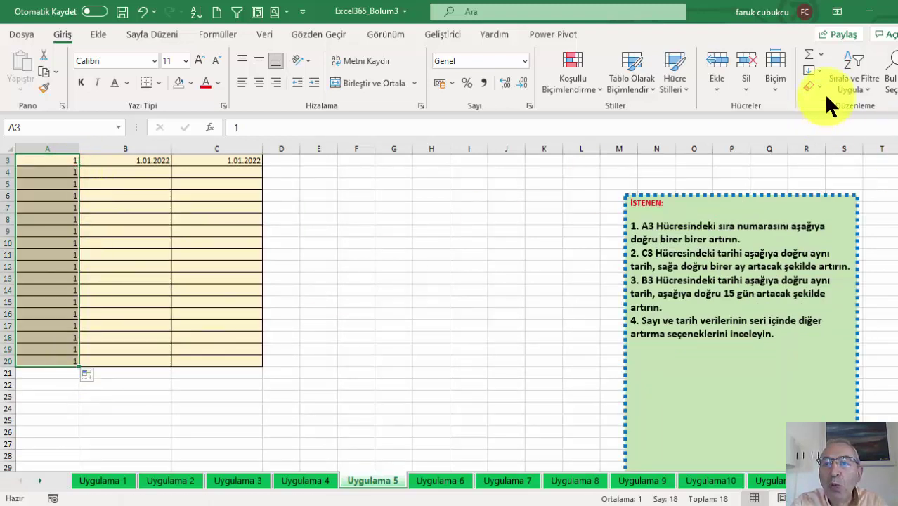
click(813, 71)
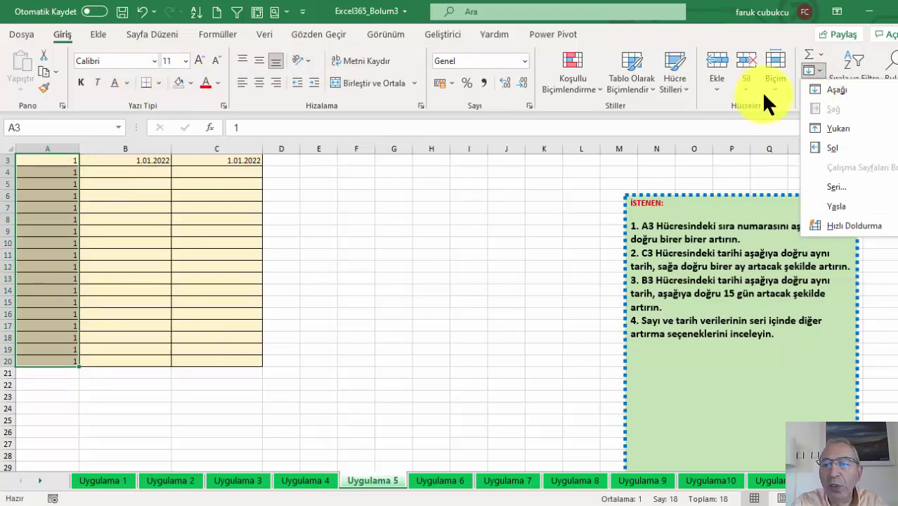
click(835, 187)
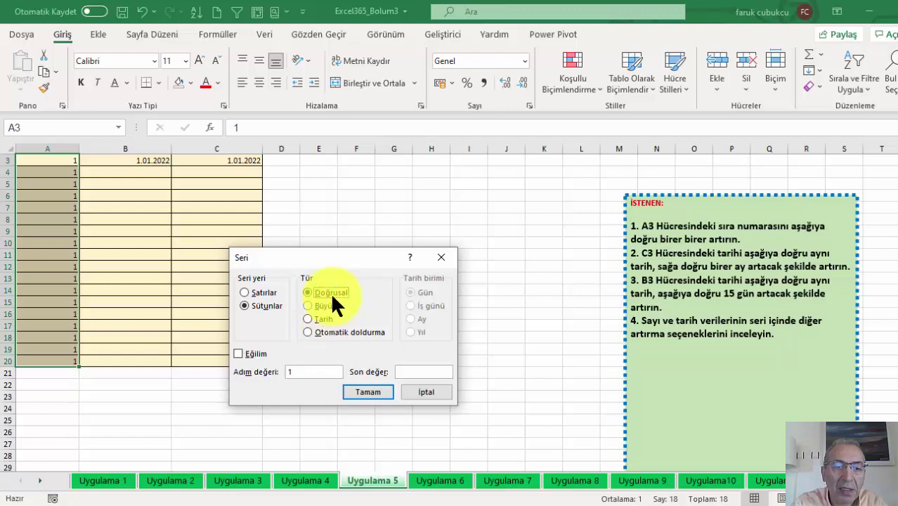
click(363, 392)
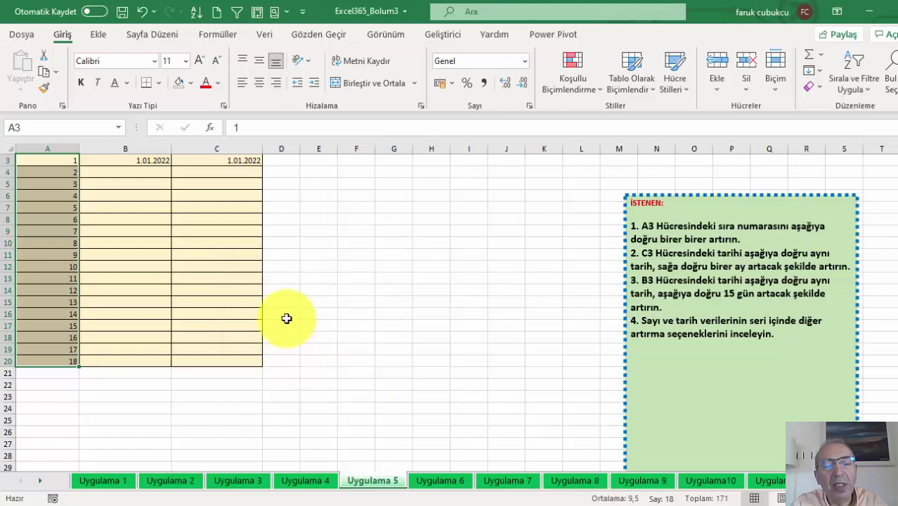
- Refill A3:A20 from 1 and apply a Fill Series with step value 5, ending at 86
scroll(159, 193, up, 1)
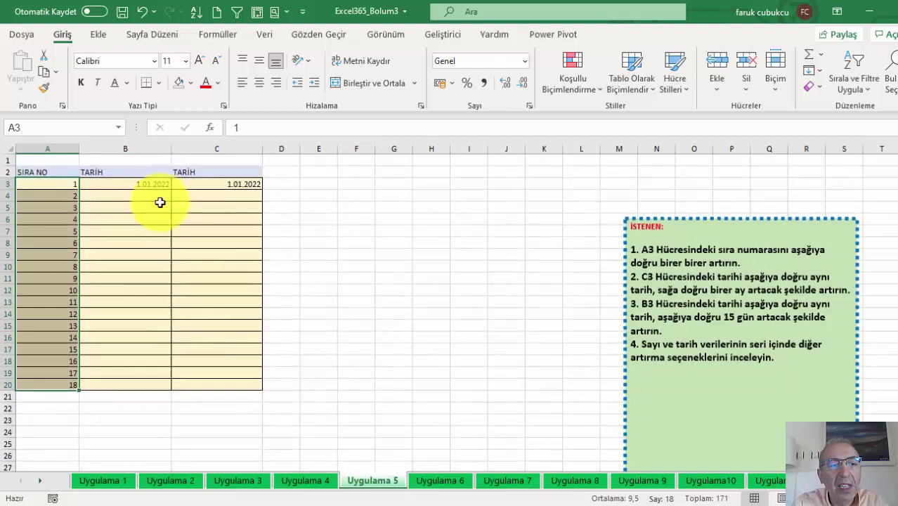
click(60, 187)
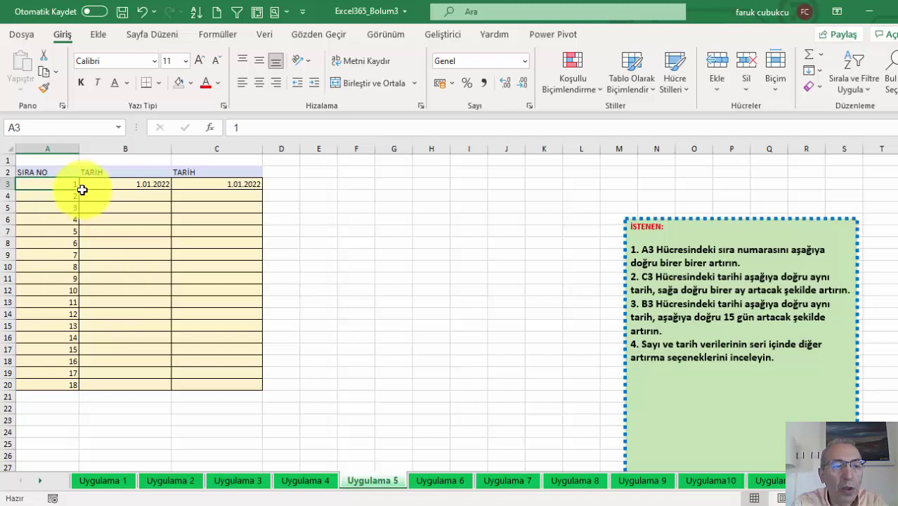
drag(79, 189, 80, 390)
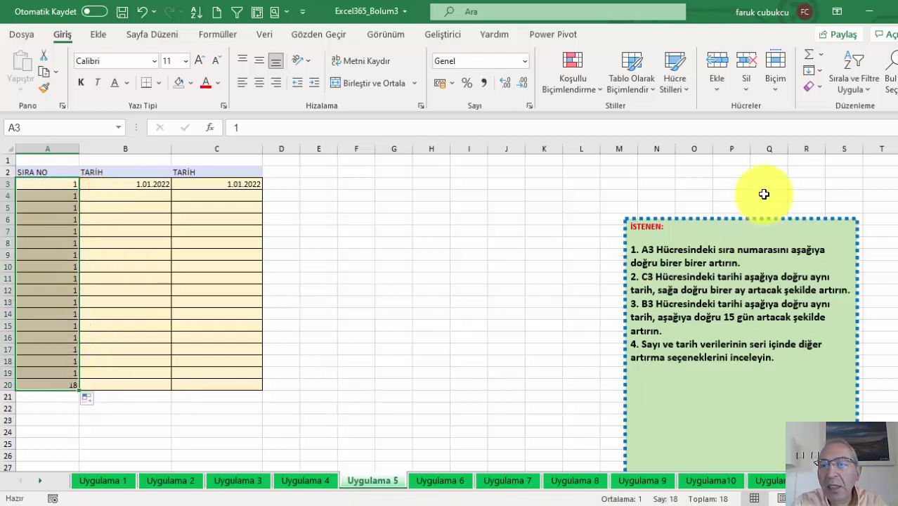
click(818, 68)
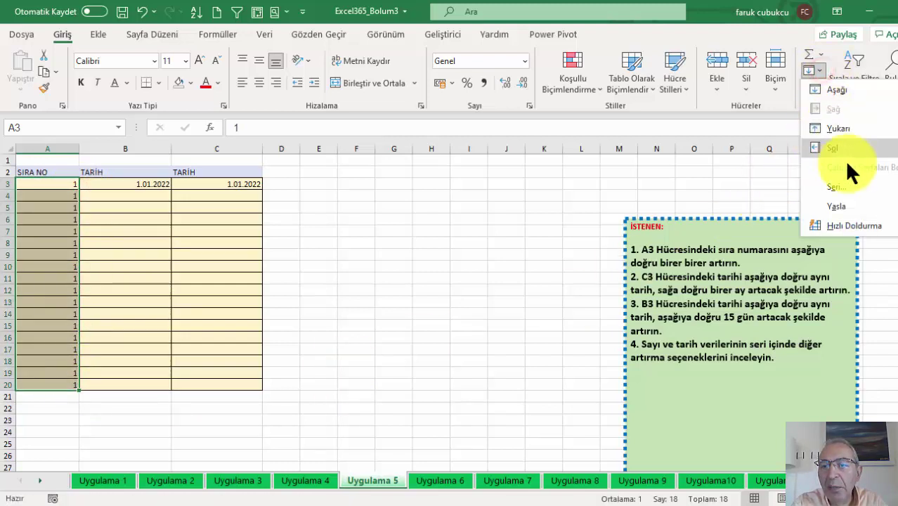
click(836, 188)
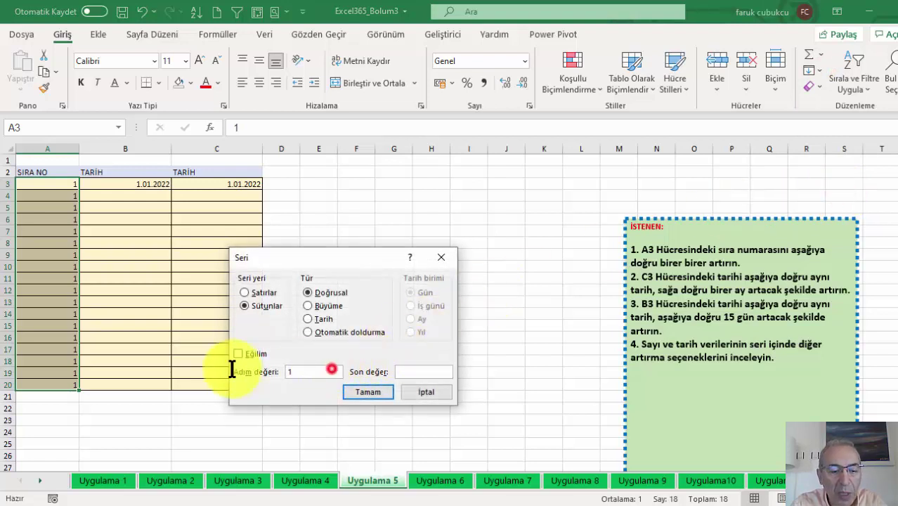
text(5)
click(367, 393)
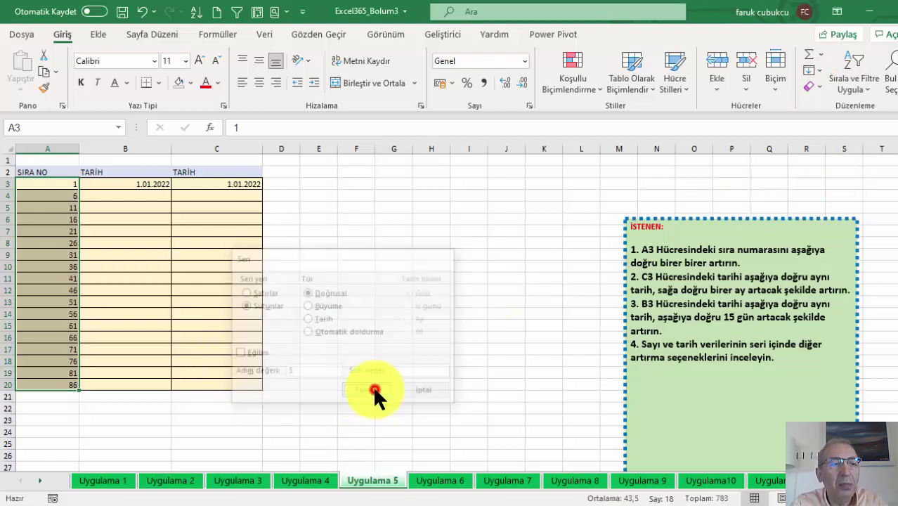
click(156, 186)
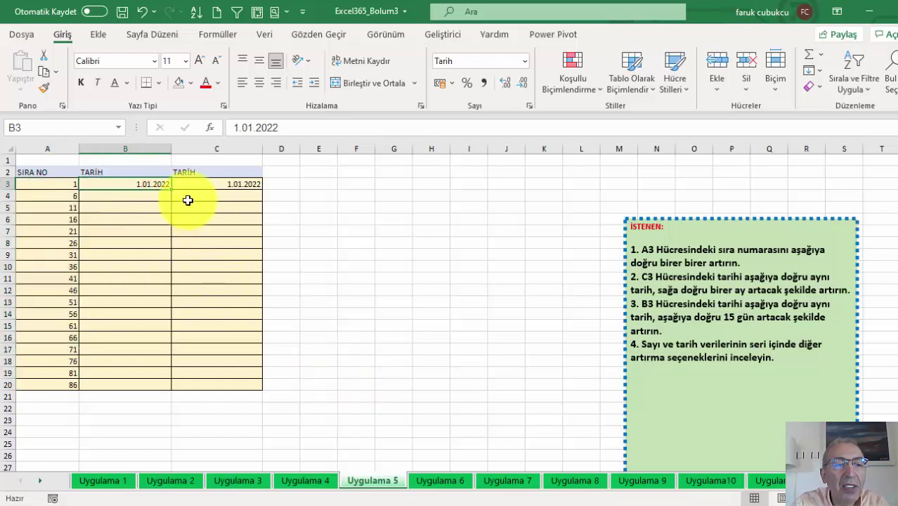
- Extend B3's date to B20, then switch Auto Fill Options through weekdays, months, and finally years
drag(172, 190, 179, 393)
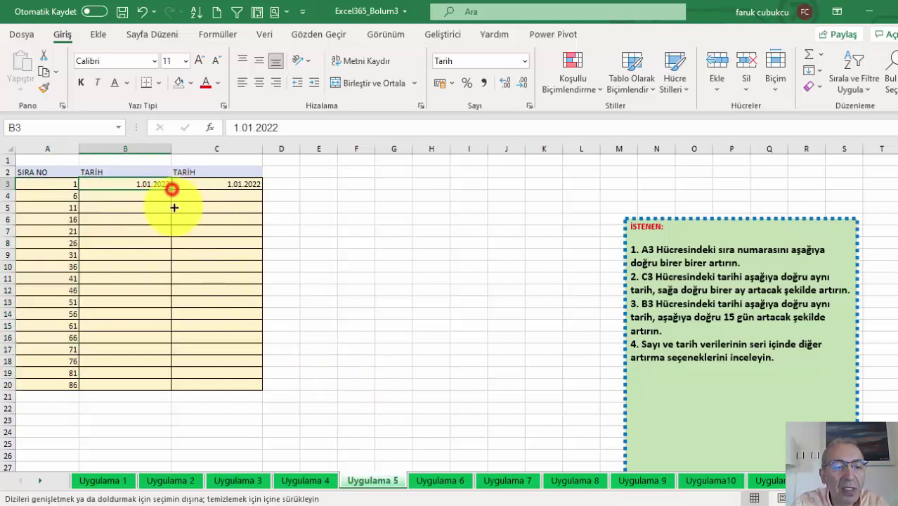
click(179, 397)
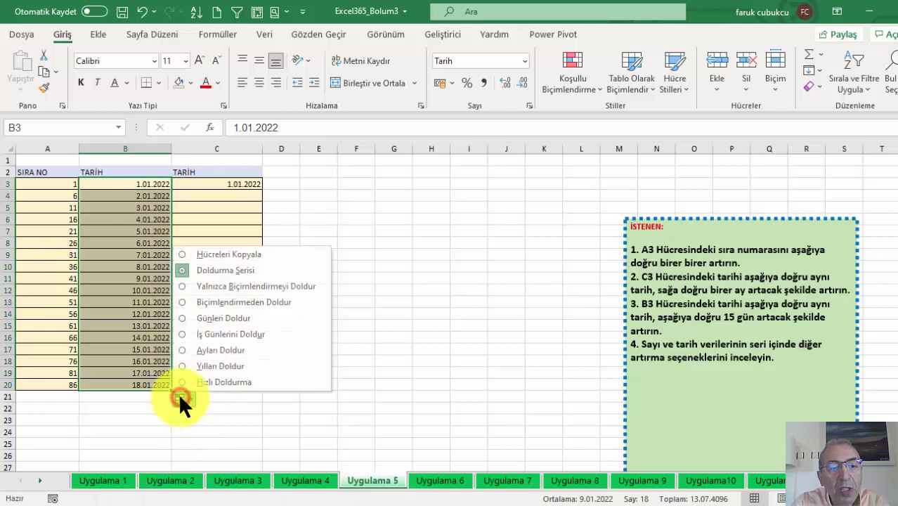
click(240, 334)
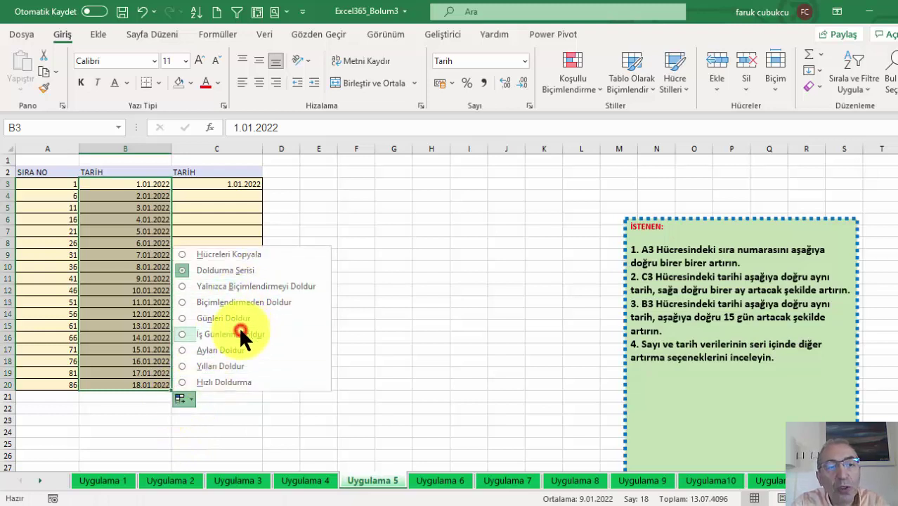
click(183, 398)
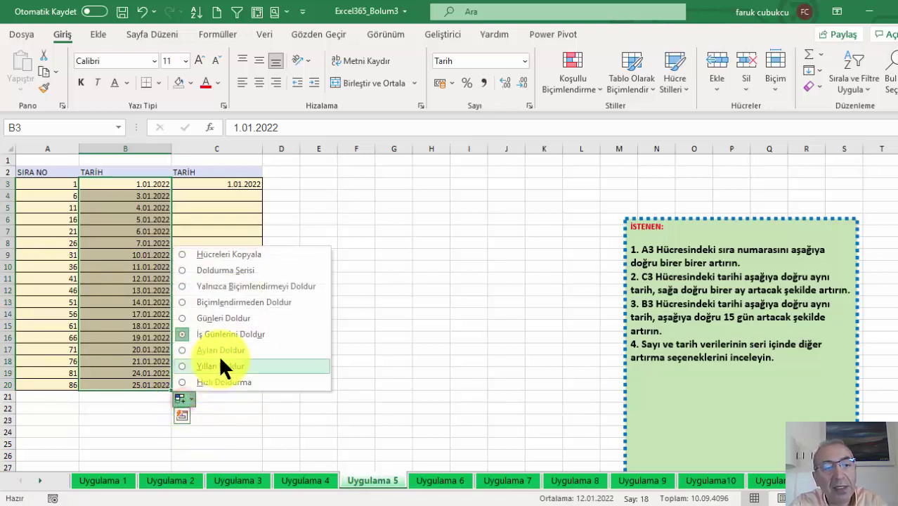
click(219, 352)
click(181, 406)
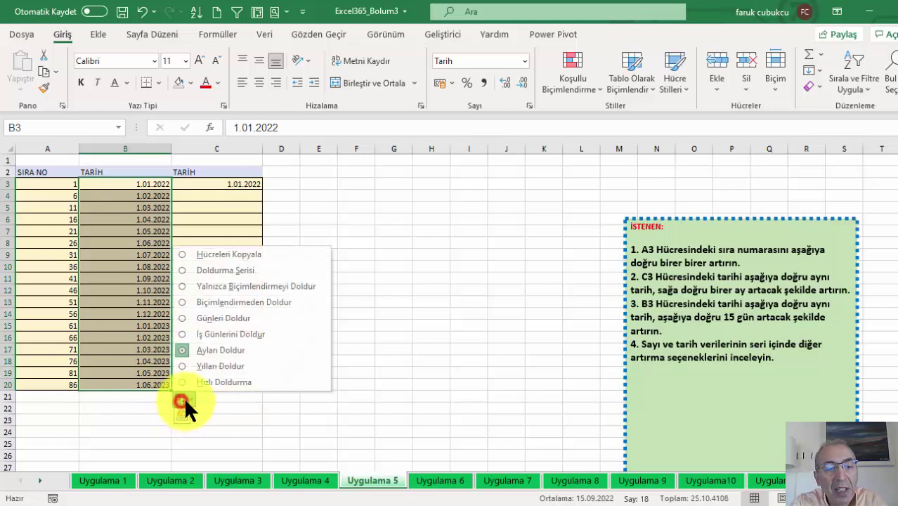
click(219, 366)
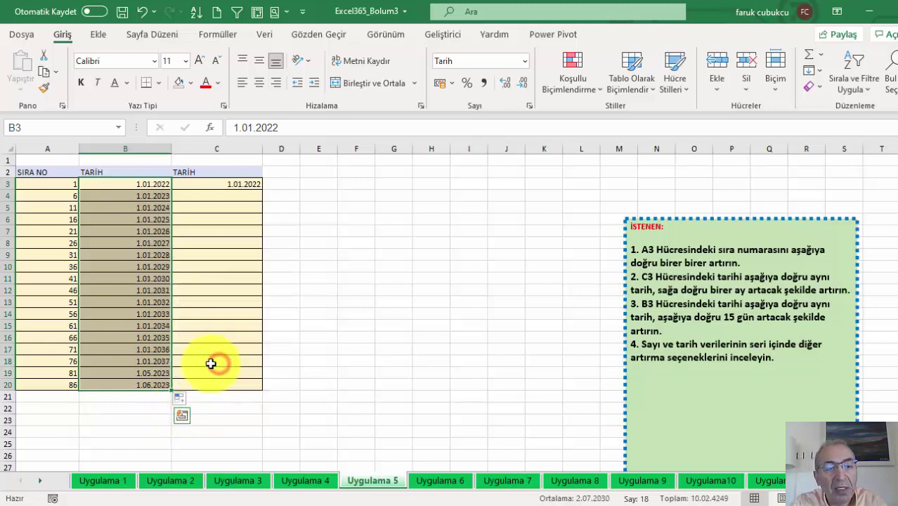
click(814, 71)
- Refill column B as a Weekday date series with step 5, ending 29.04.2022
click(832, 186)
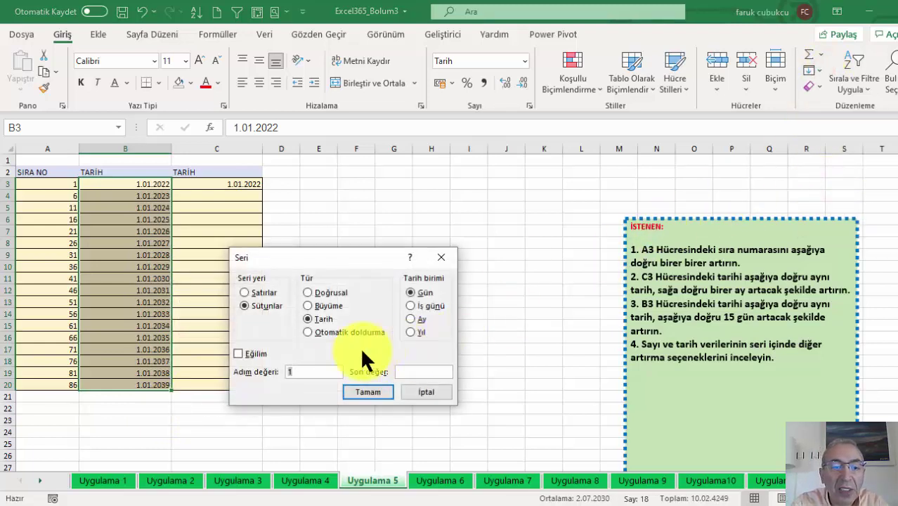
click(430, 305)
click(311, 372)
text(4)
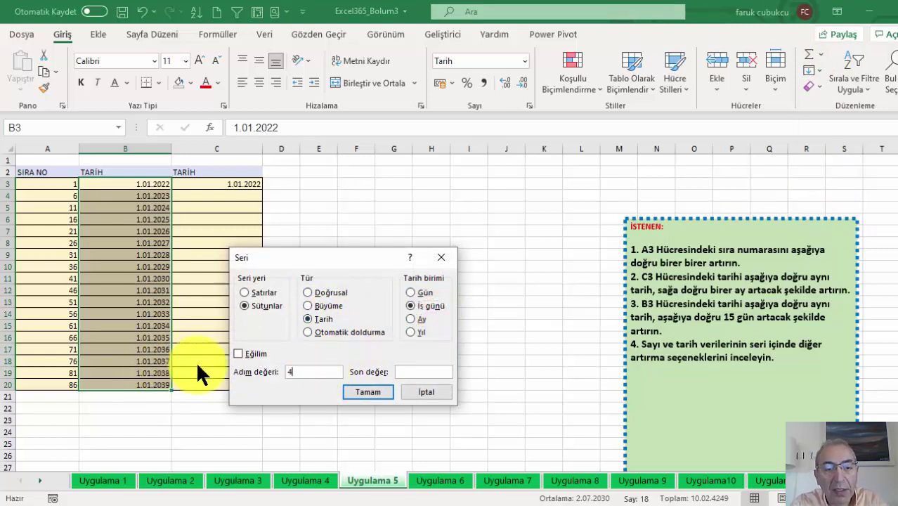
text(5)
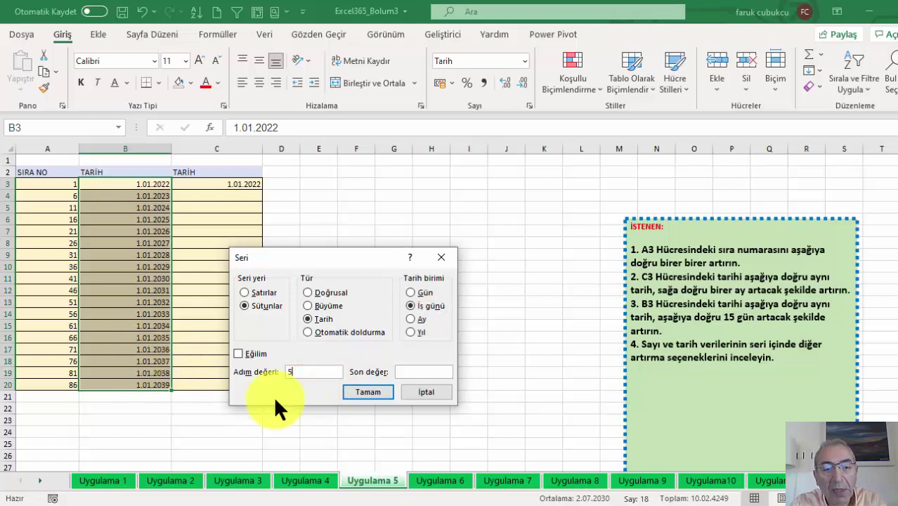
click(378, 389)
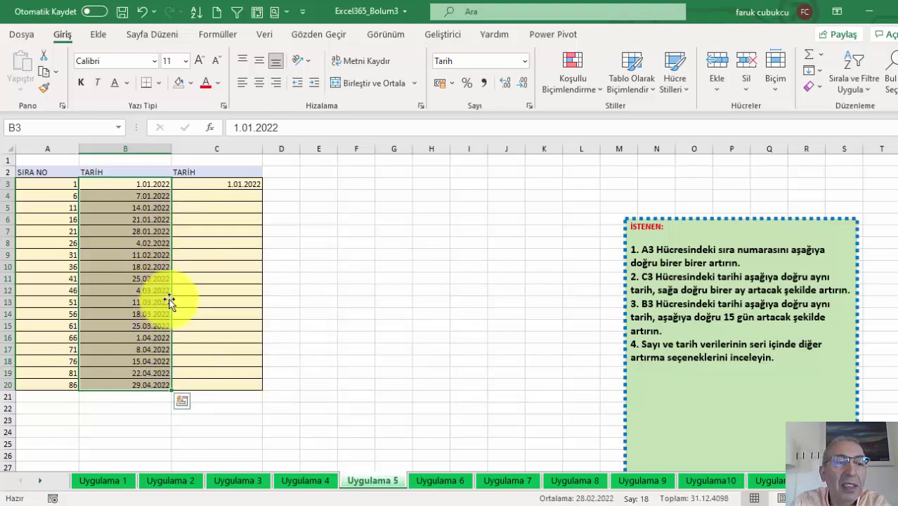
- Drag the 1.01.2022 date in C3 down to C20 for daily dates through 18.01.2022
click(133, 251)
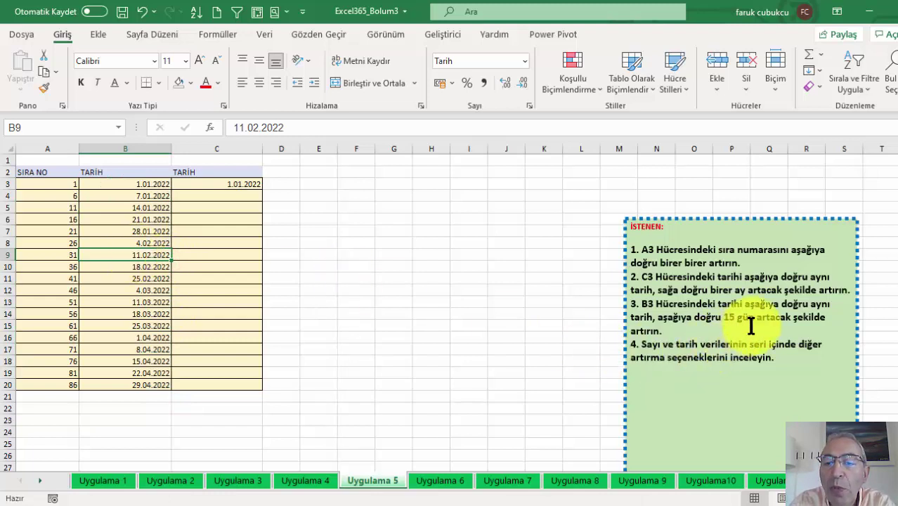
click(250, 183)
drag(262, 192, 271, 390)
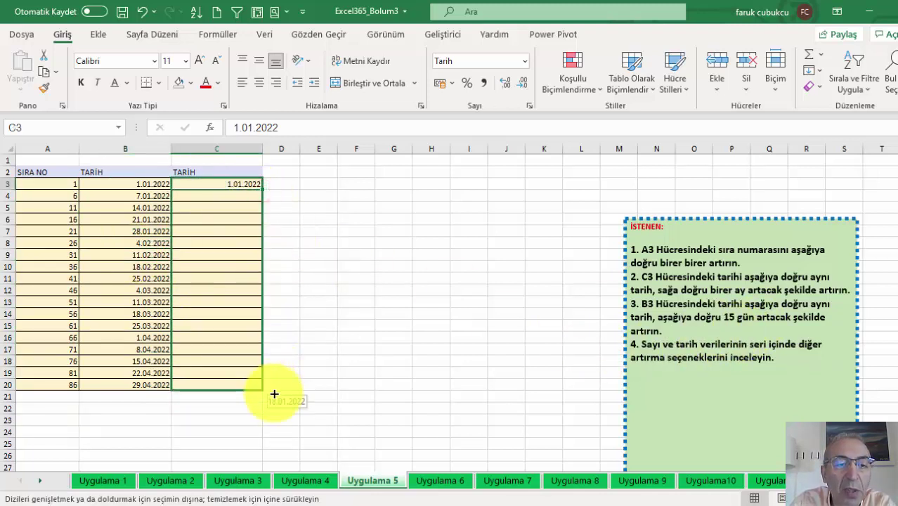
click(821, 71)
- Apply a Day-unit date series with step 15 to column C, ending 13.09.2022
click(838, 190)
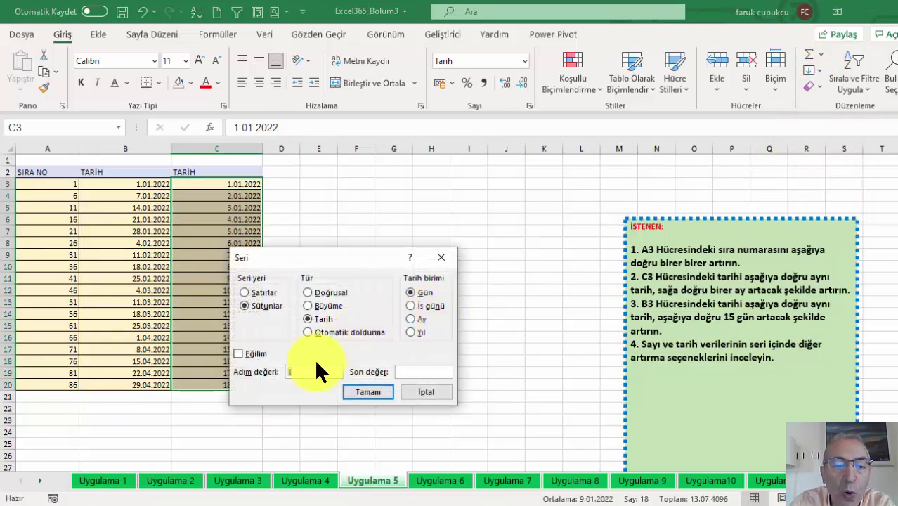
text(15)
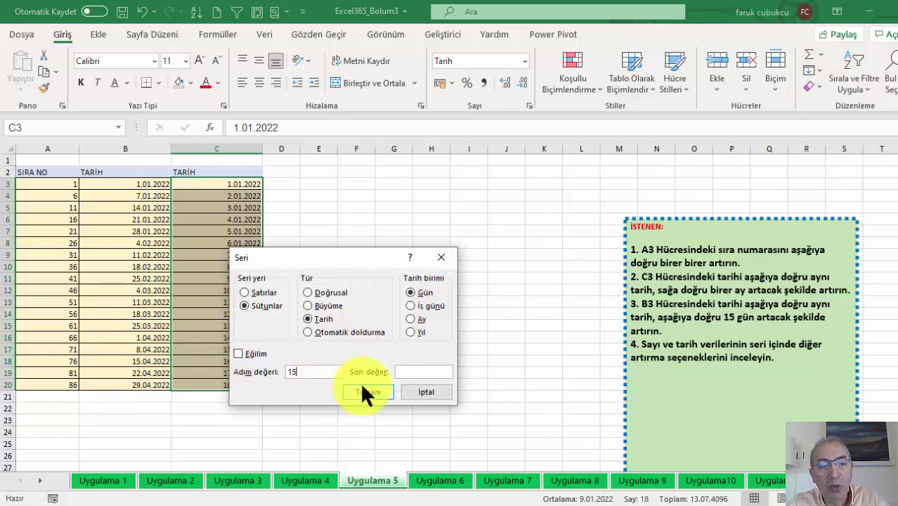
click(420, 292)
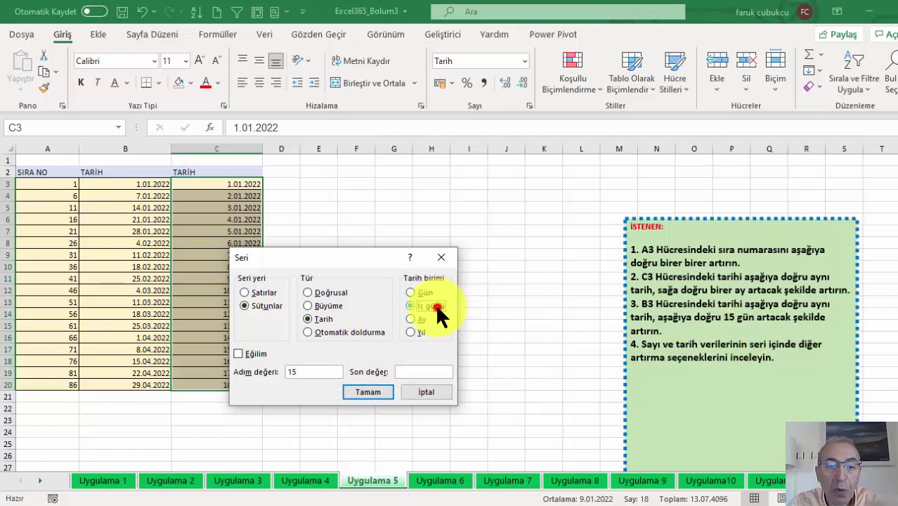
click(373, 391)
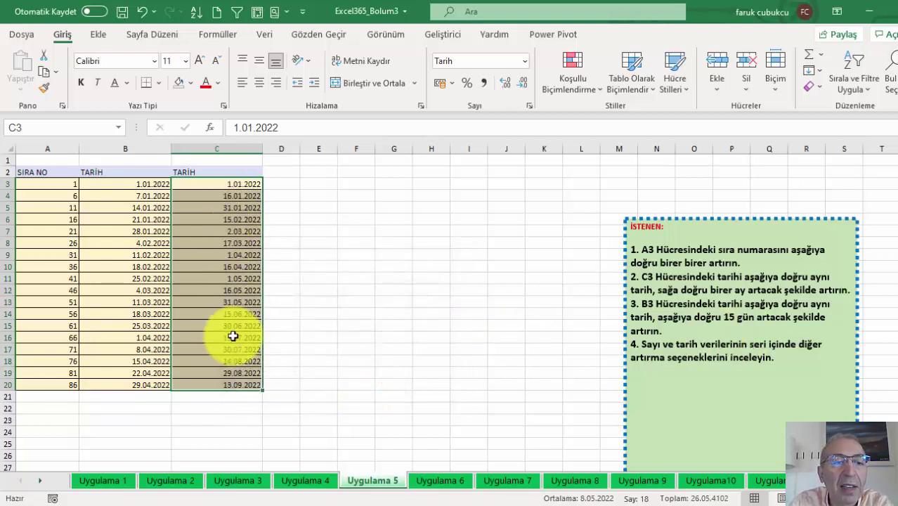
click(239, 231)
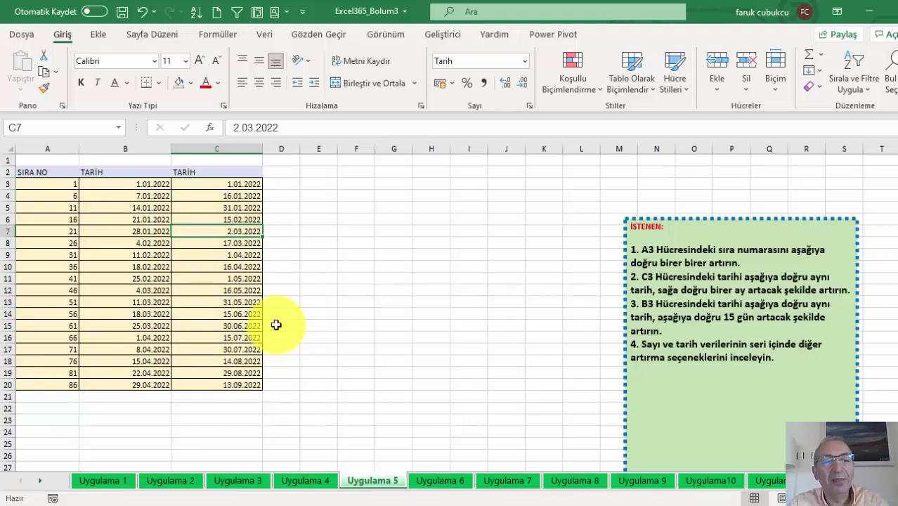
- On the Uygulama 6 sheet, insert a blank column C ahead of BÖLÜMÜ
click(433, 483)
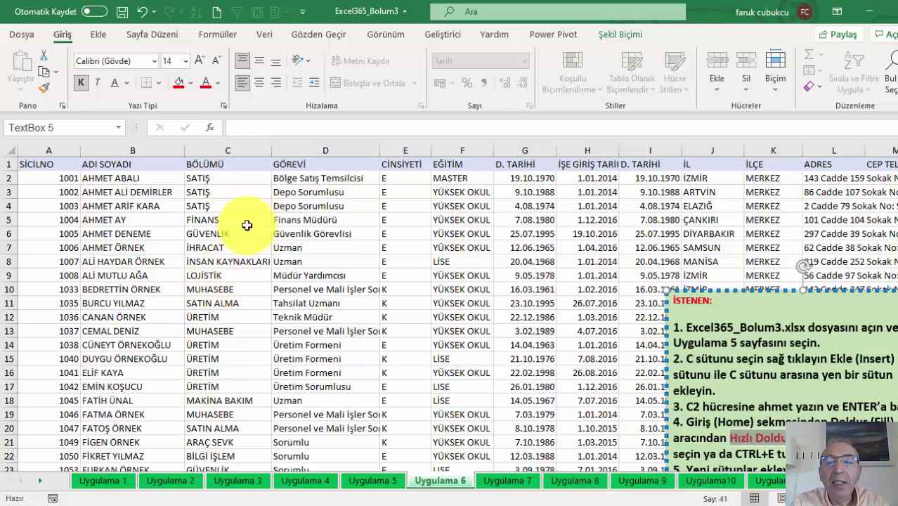
click(231, 149)
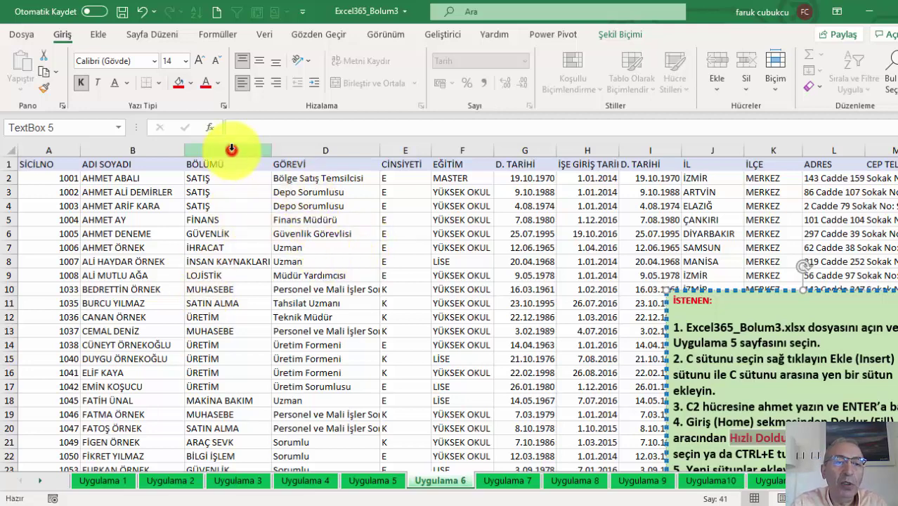
right_click(231, 148)
click(323, 270)
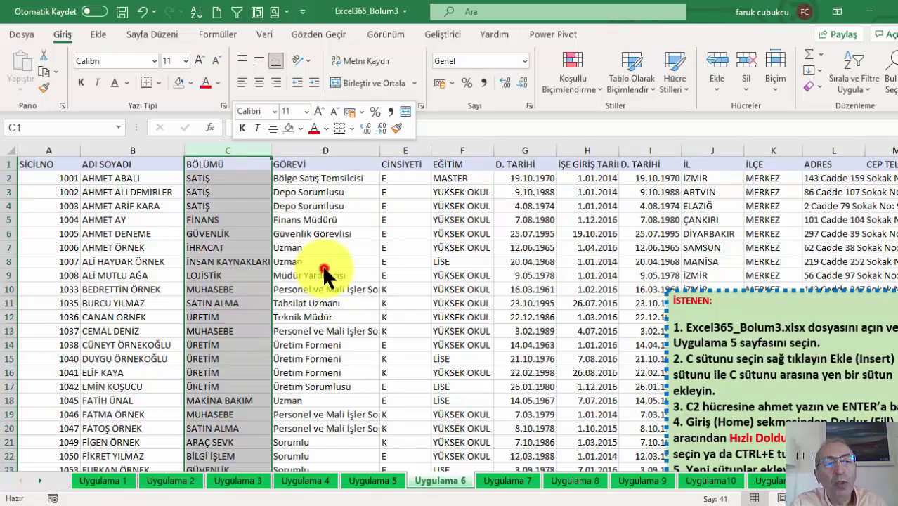
click(228, 177)
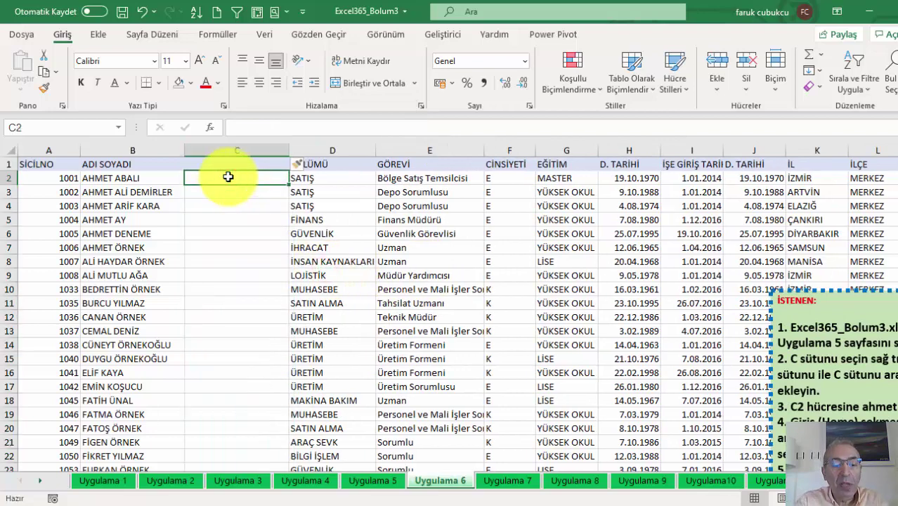
- Enter a lowercase first-name example in C2 and Flash Fill first names down column C
text(ahmet)
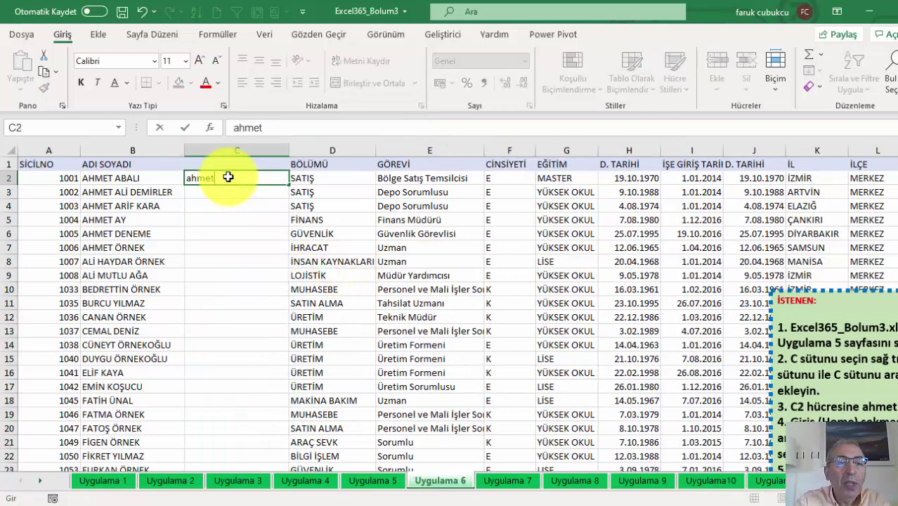
key(Return)
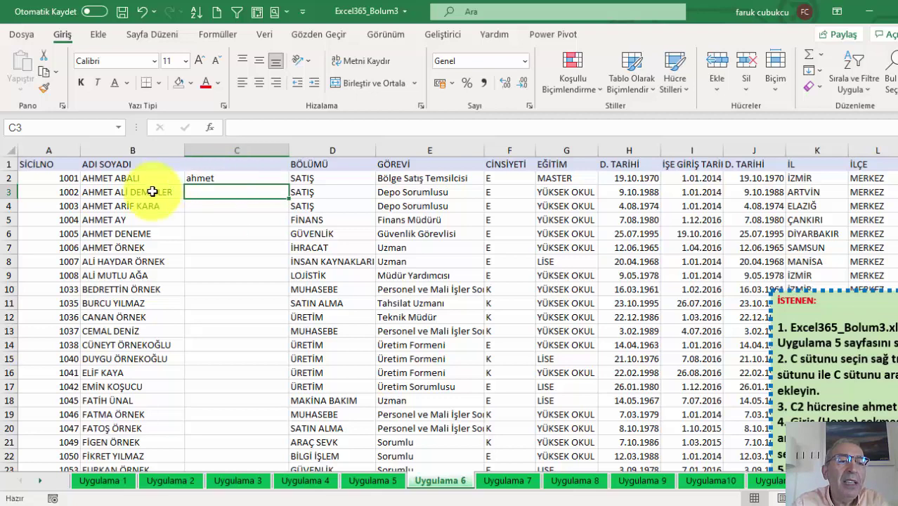
click(142, 180)
click(191, 211)
click(158, 147)
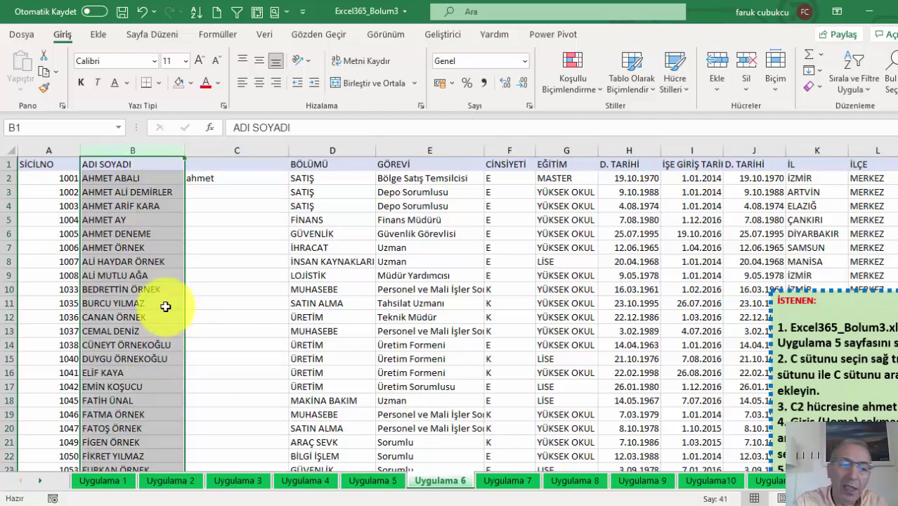
click(64, 277)
click(236, 178)
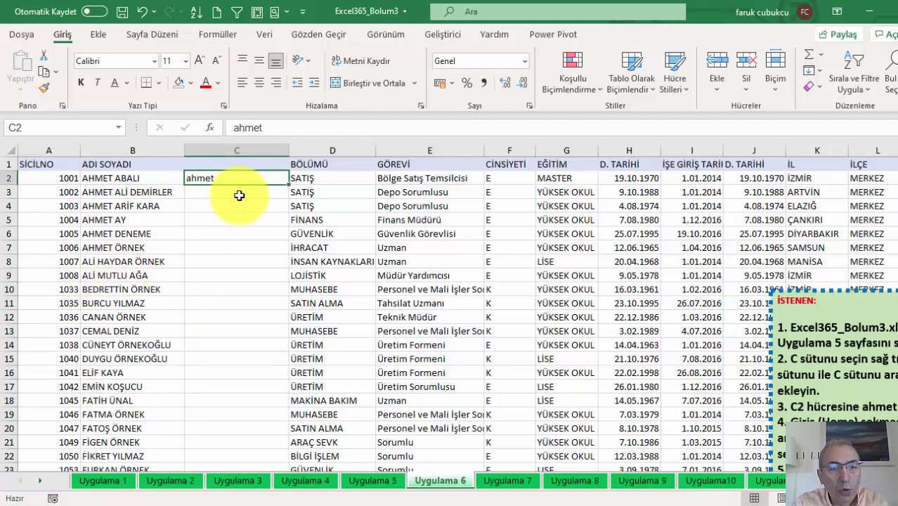
key(ctrl+e)
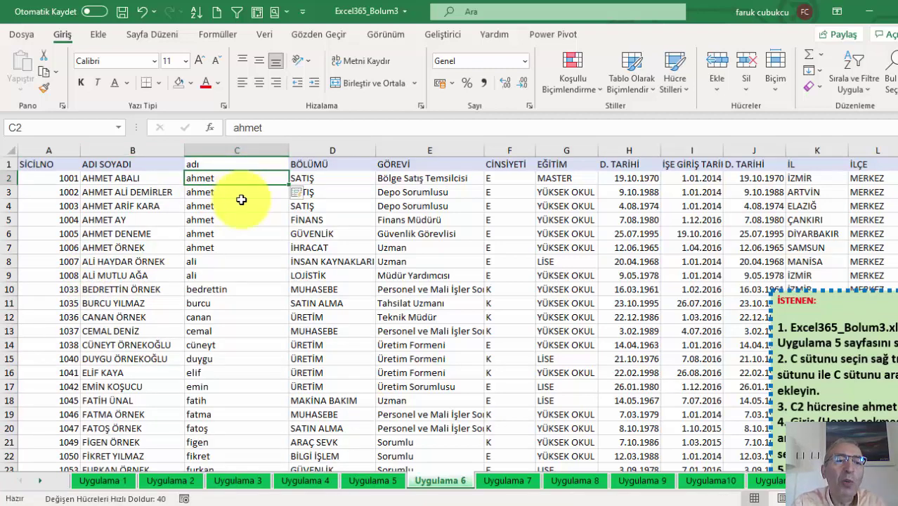
scroll(241, 204, down, 1)
scroll(241, 208, up, 1)
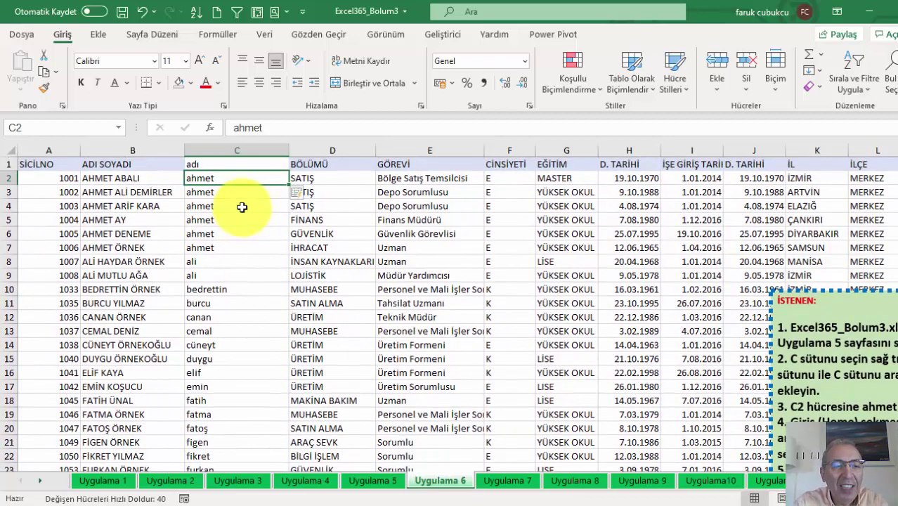
- Try an initials-plus-surname flash fill example, then delete everything in column C
text(ah)
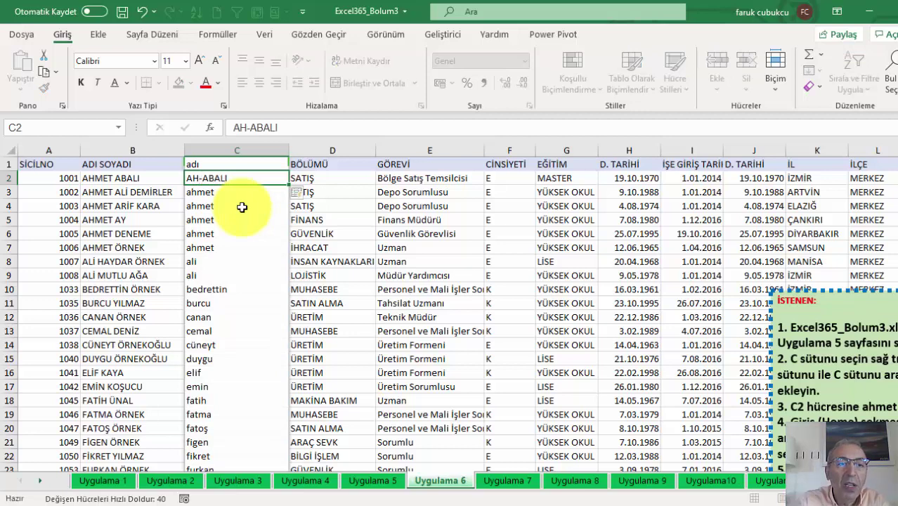
key(Return)
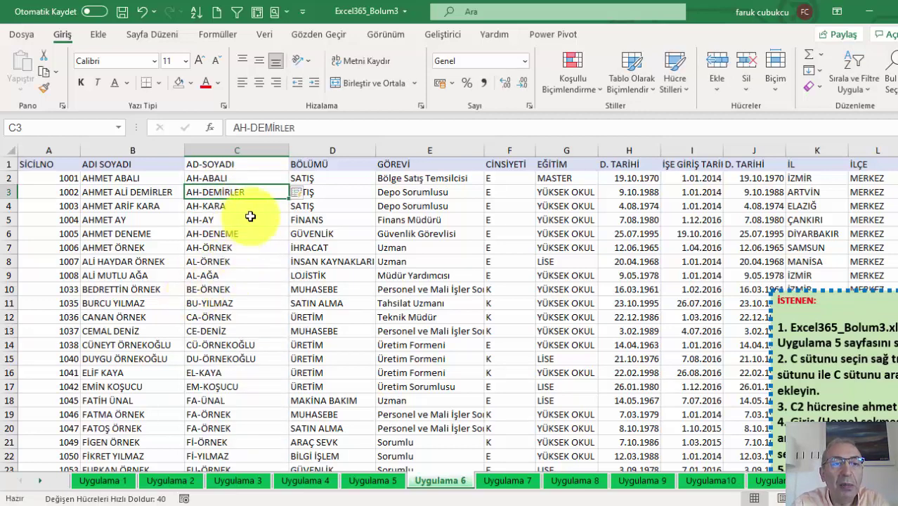
click(240, 150)
key(Delete)
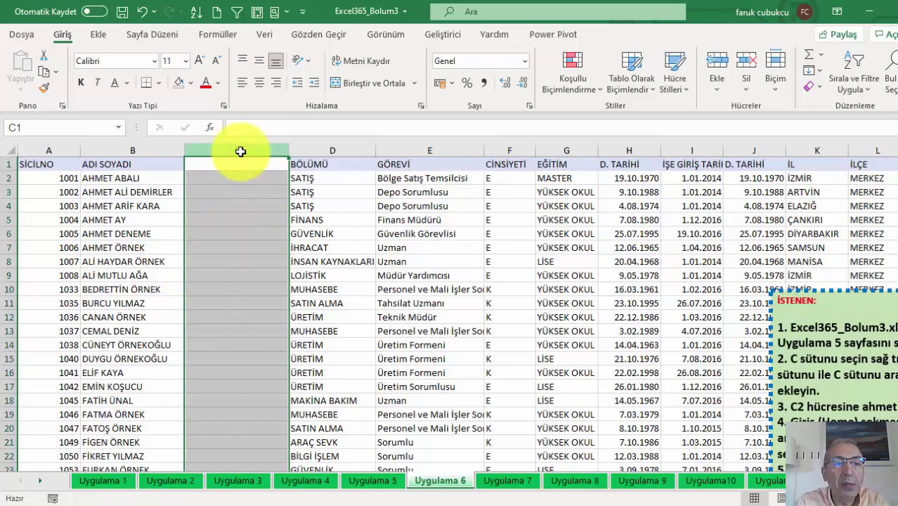
- Enter the first person's full name in lowercase in C2 and Flash Fill it down column C
click(248, 301)
click(102, 176)
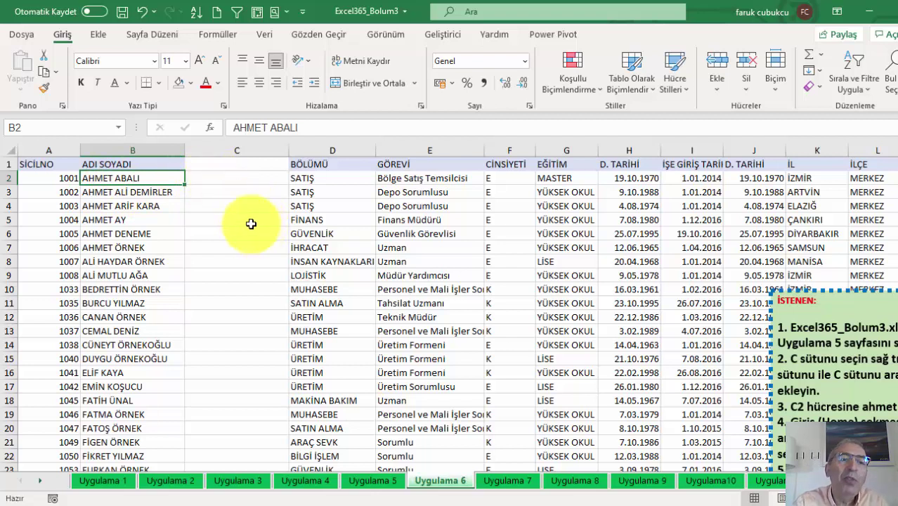
click(219, 177)
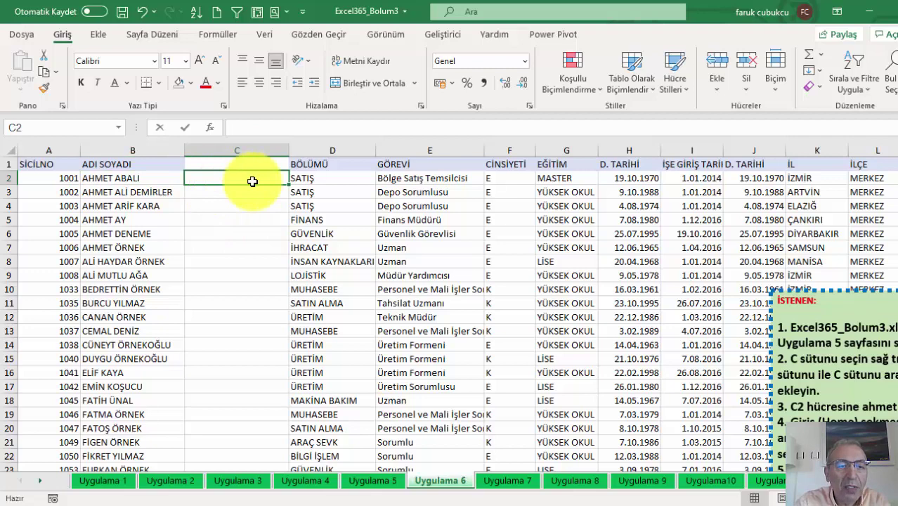
text(ahmet abalı)
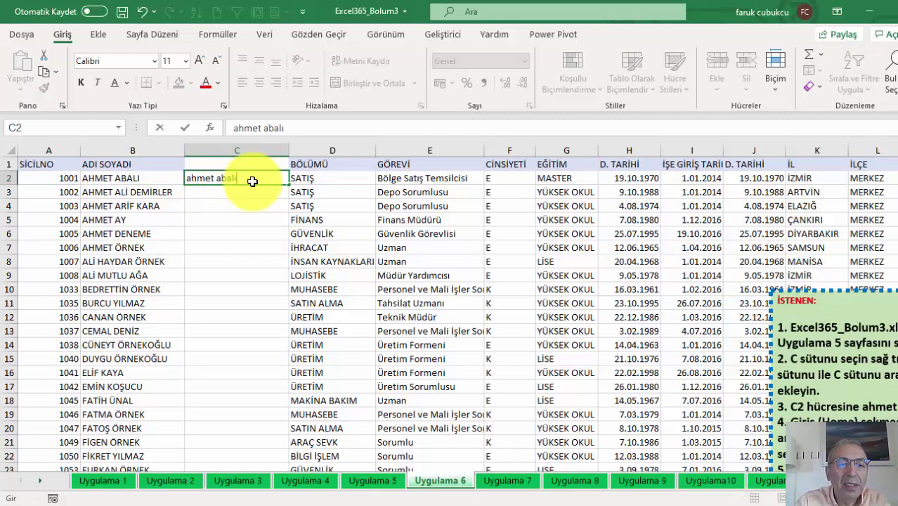
key(Return)
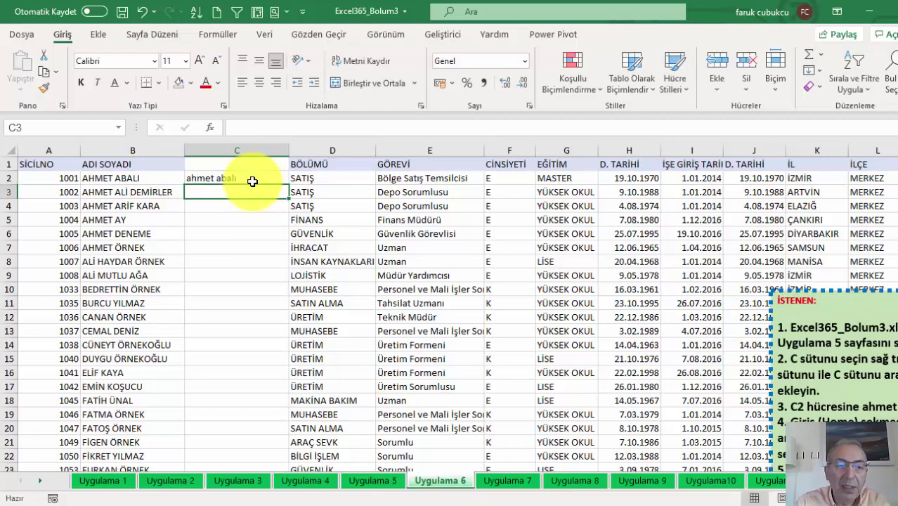
click(252, 181)
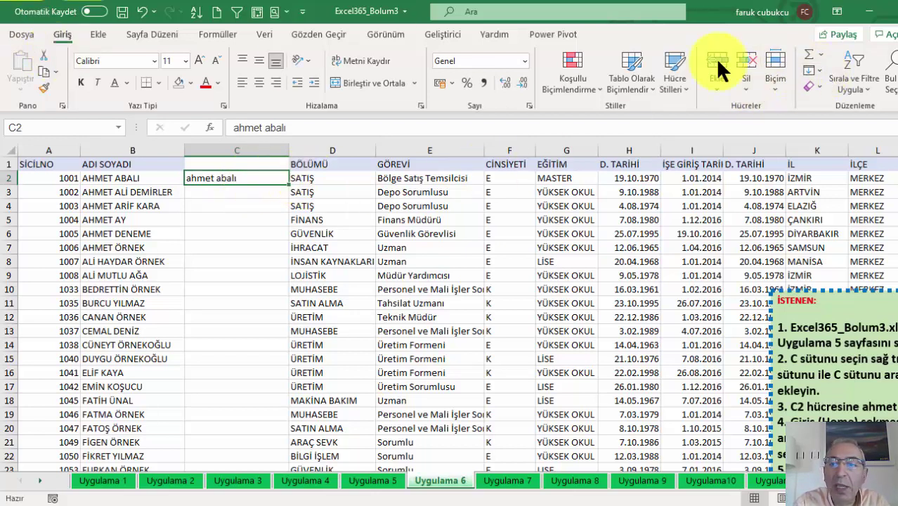
click(820, 71)
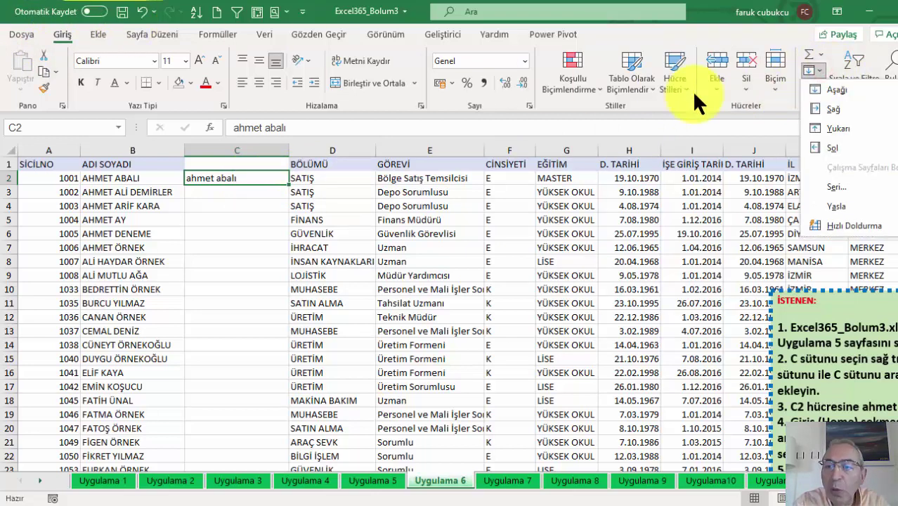
click(830, 227)
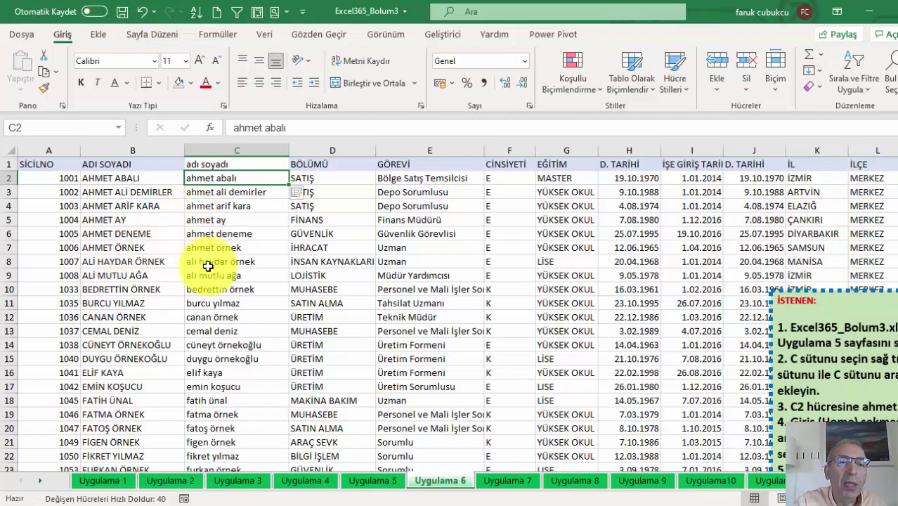
click(235, 193)
click(237, 182)
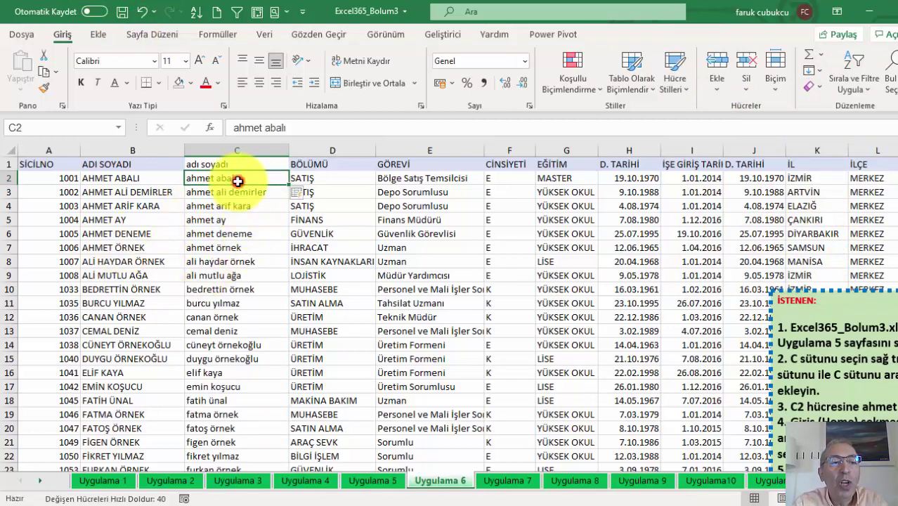
- Retype C2 as a first-name-plus-SİCİLNO example, flash fill it, and select column C
key(BackSpace)
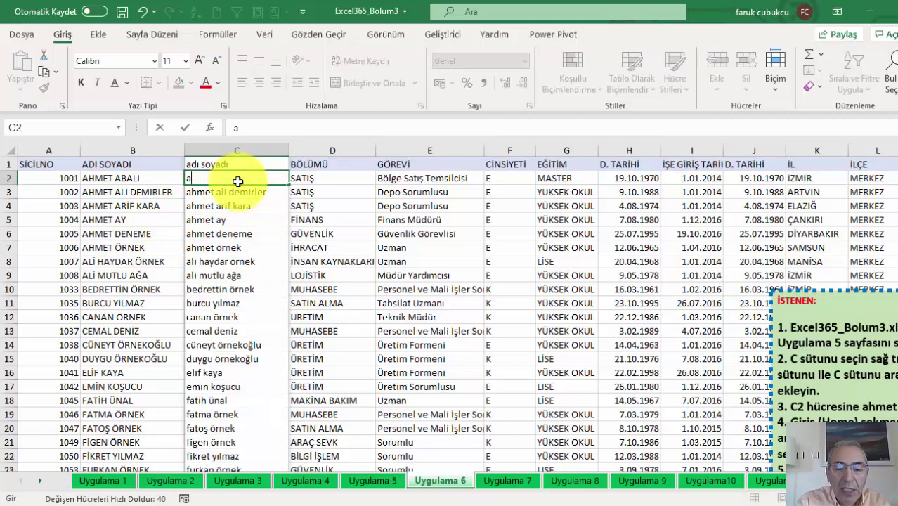
text(a)
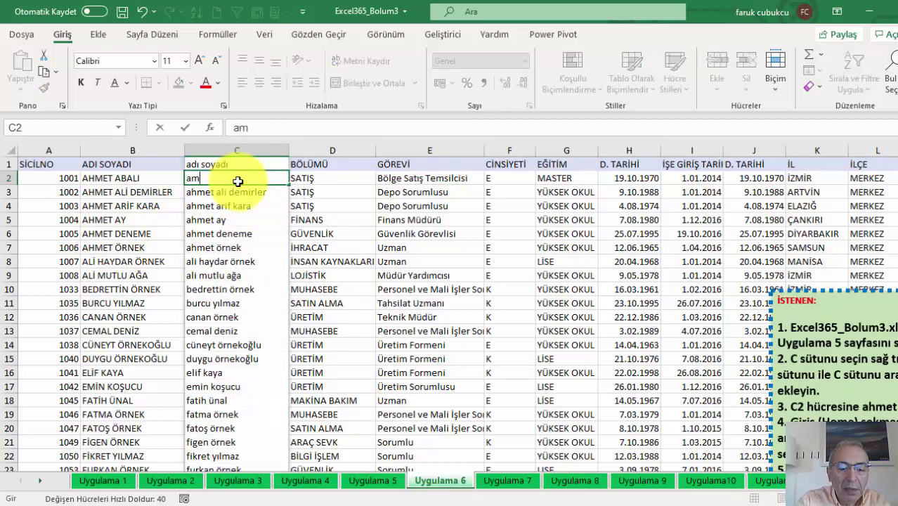
text(hmet-)
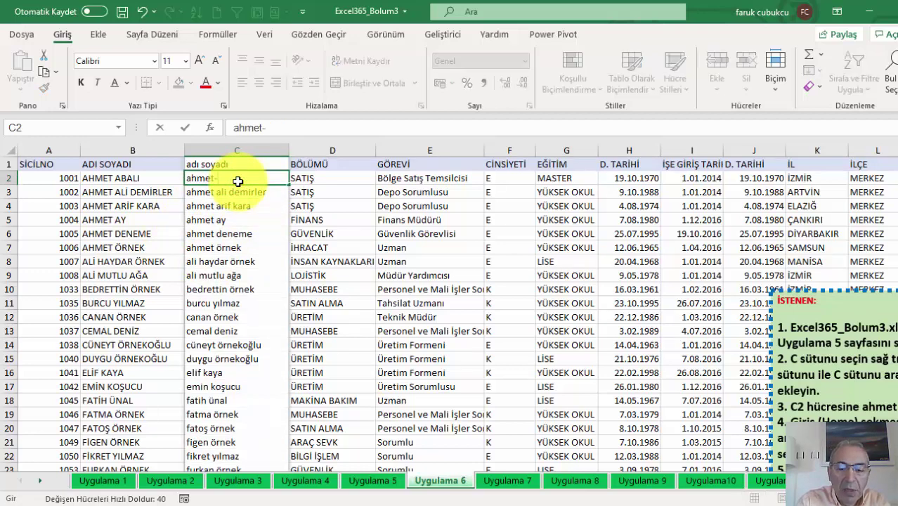
text(1001)
key(Return)
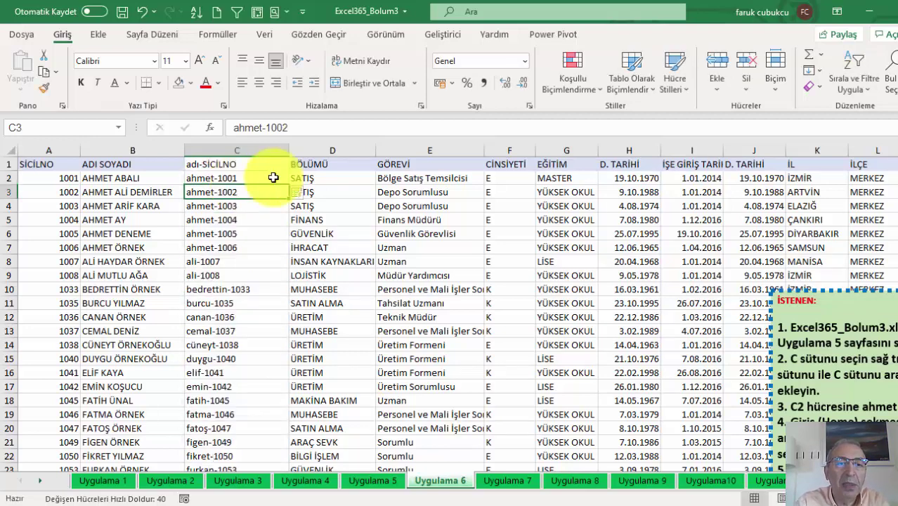
click(277, 151)
- Clear column C, enter a first-name-plus-city example in C2, and Flash Fill it down
key(Delete)
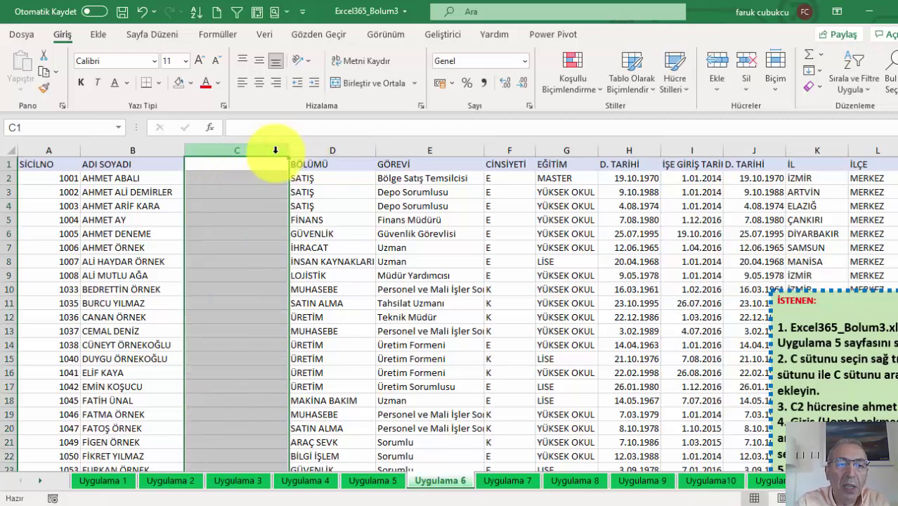
click(260, 178)
click(260, 178)
text(ahmet-)
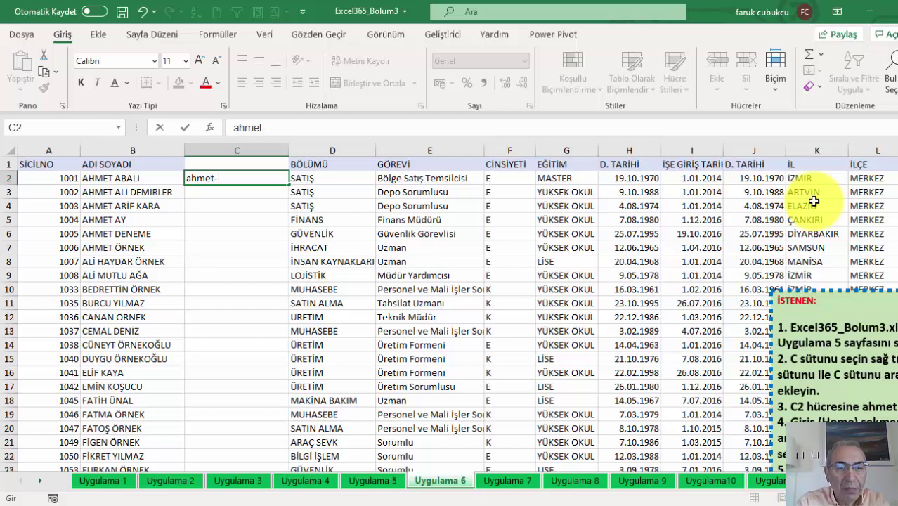
text(İZMİR)
key(Return)
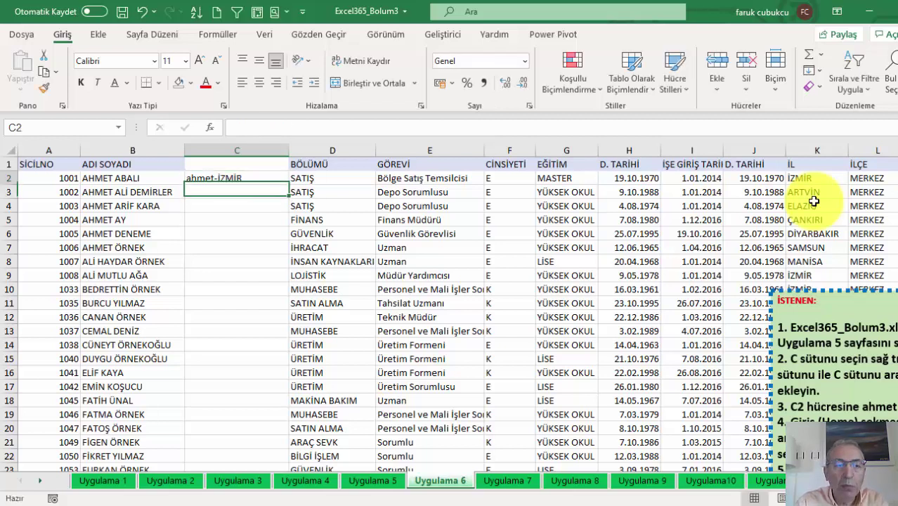
key(Up)
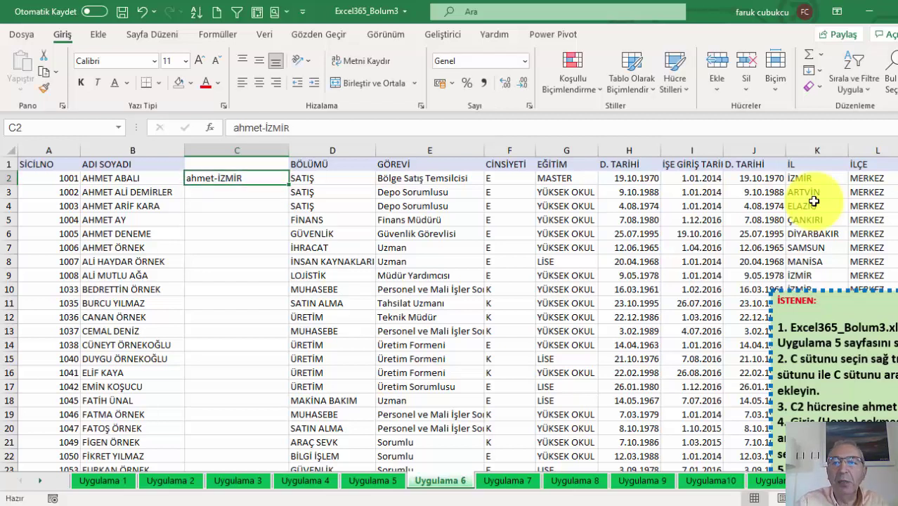
click(818, 87)
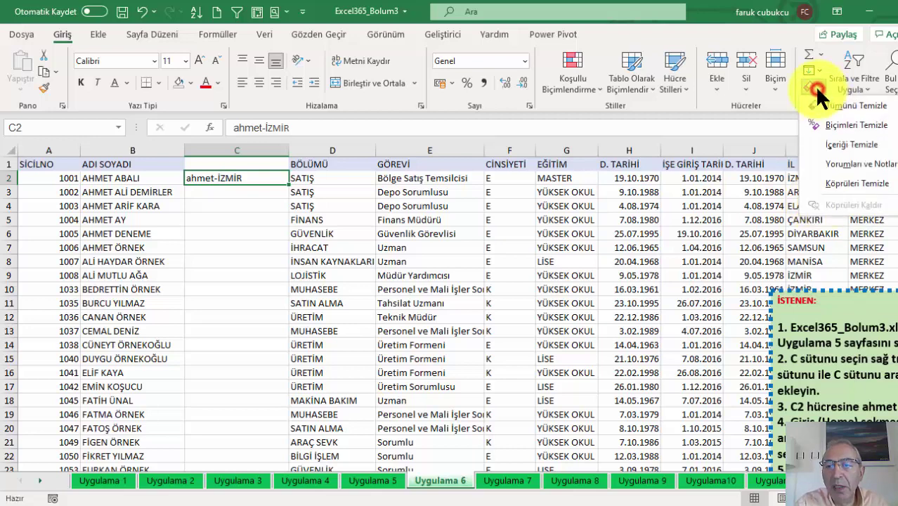
click(815, 71)
click(810, 71)
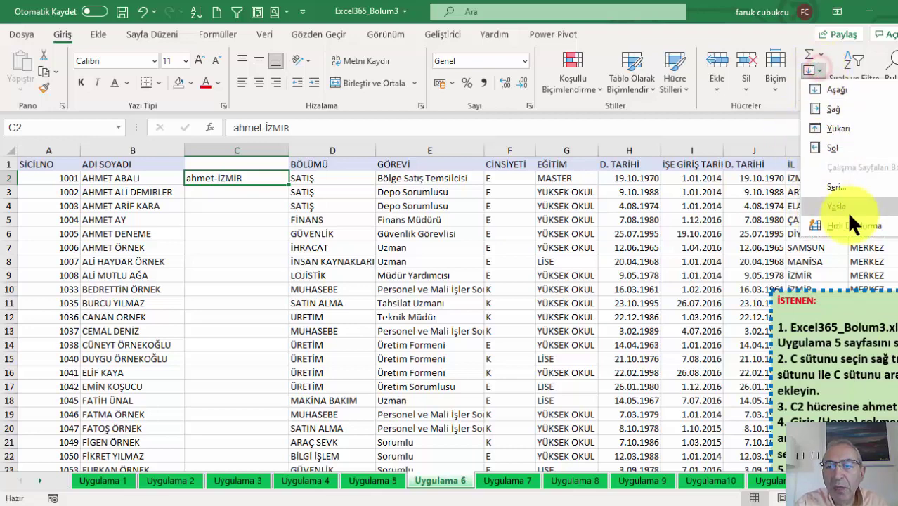
click(847, 223)
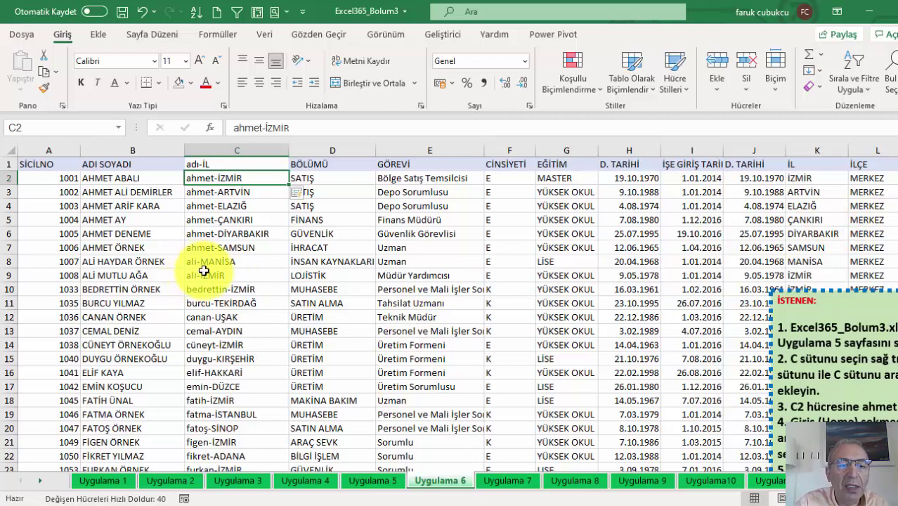
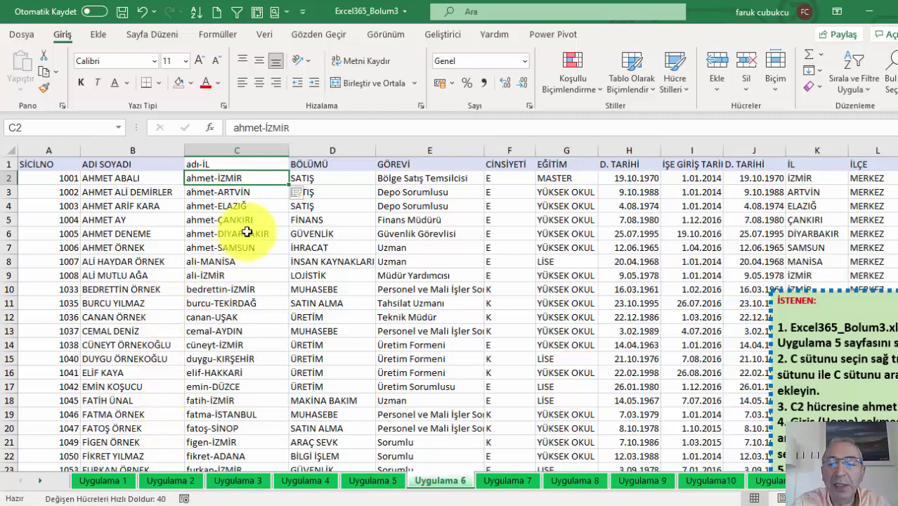
- Move the Uygulama 6 instruction note up and left, then switch to the Uygulama 7 sheet
click(792, 289)
drag(792, 289, 715, 262)
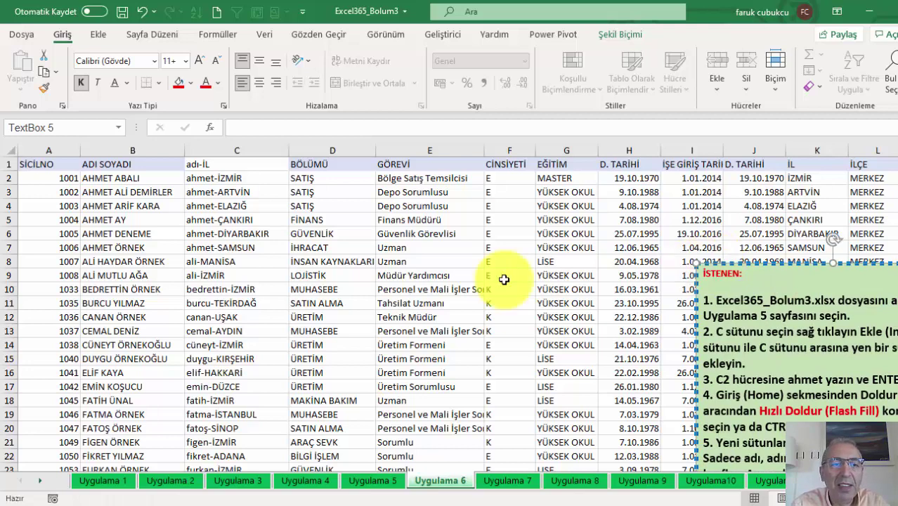
click(146, 164)
click(205, 164)
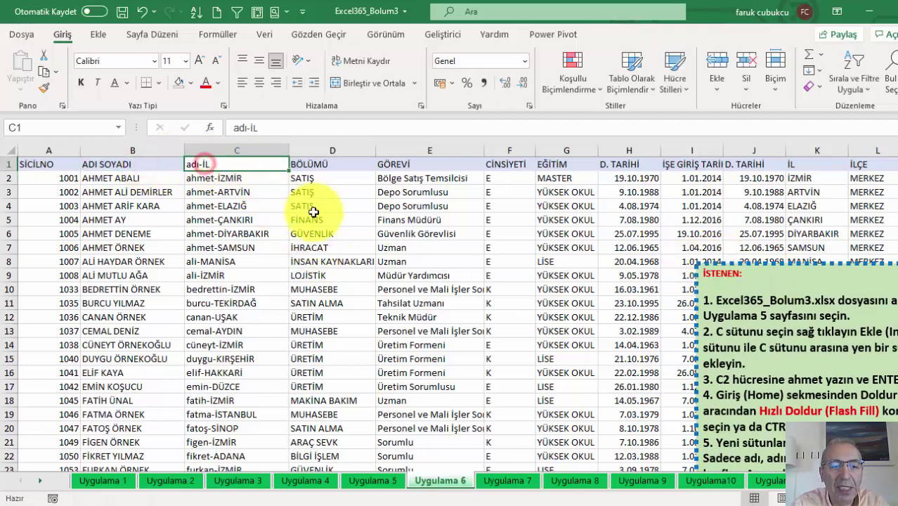
click(507, 480)
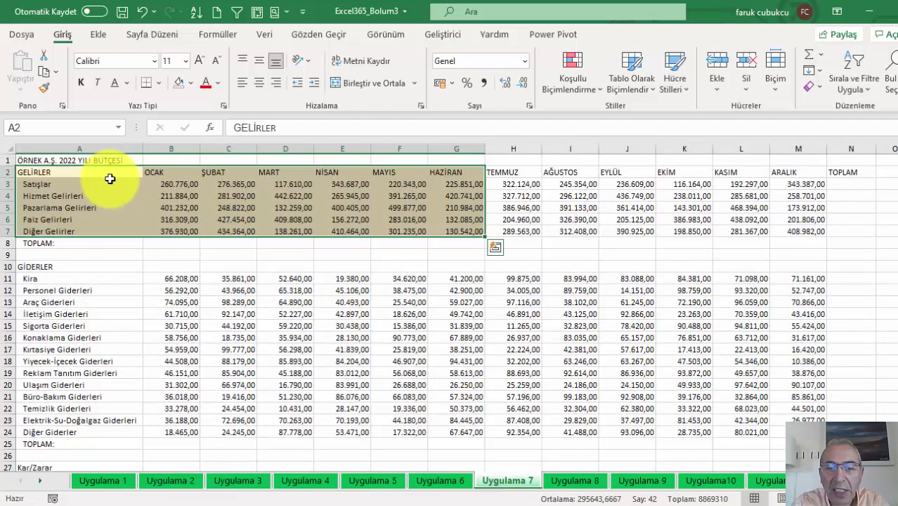
- Highlight January–June income values greater than 400000 with Koyu Yeşil Metinle Yeşil Dolgu
click(137, 195)
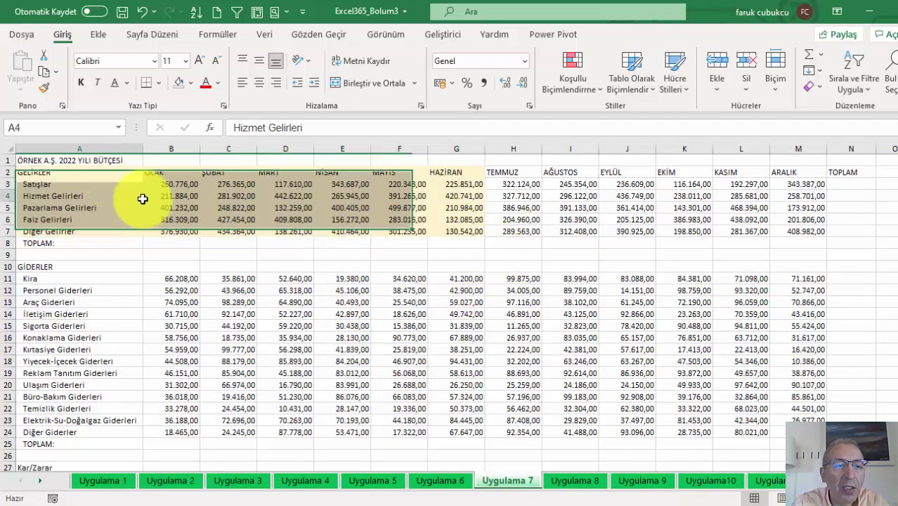
mouse_move(104, 170)
mouse_down()
mouse_move(374, 230)
mouse_move(460, 228)
mouse_up()
click(493, 248)
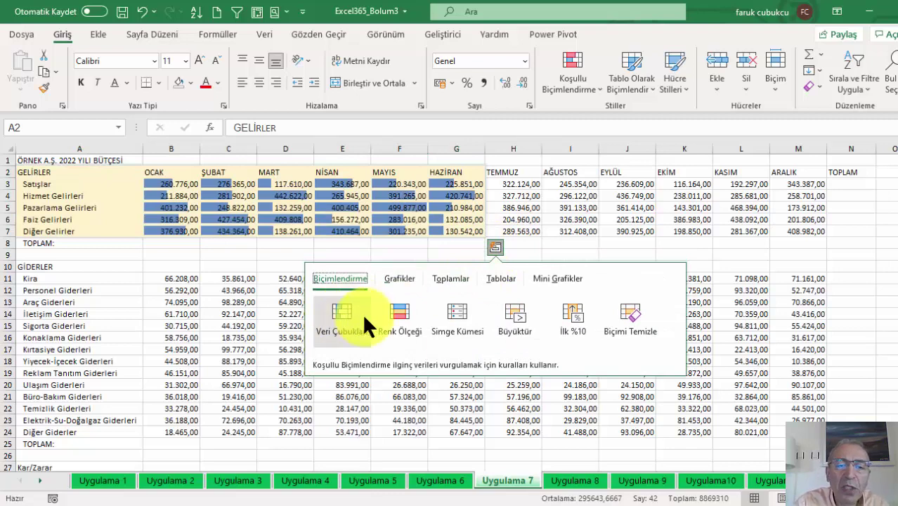
click(519, 312)
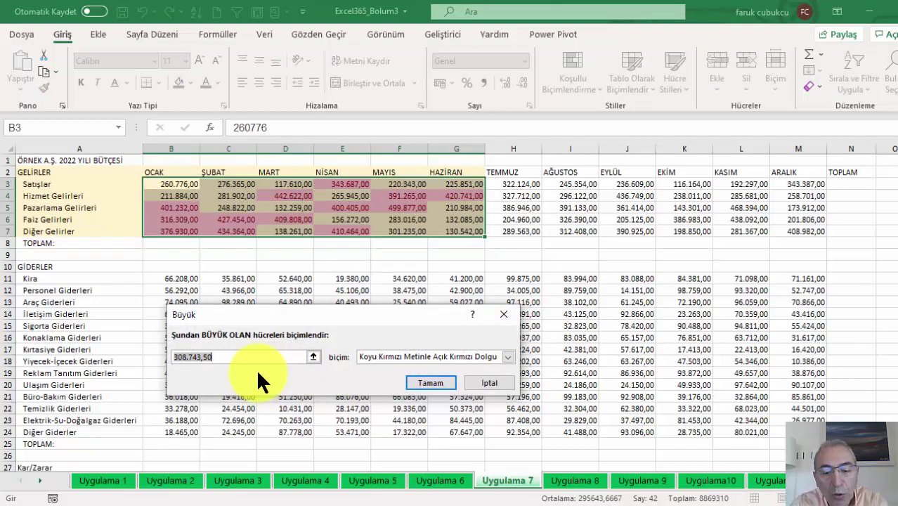
text(400000)
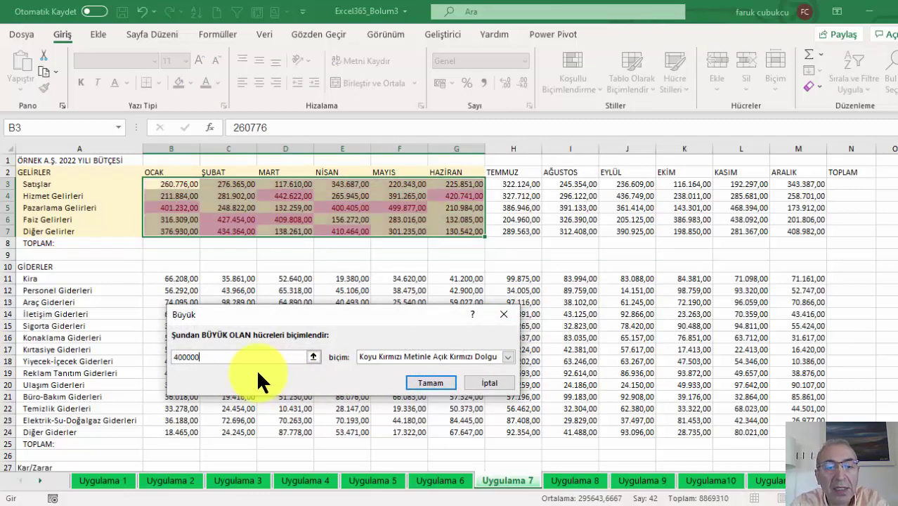
click(360, 355)
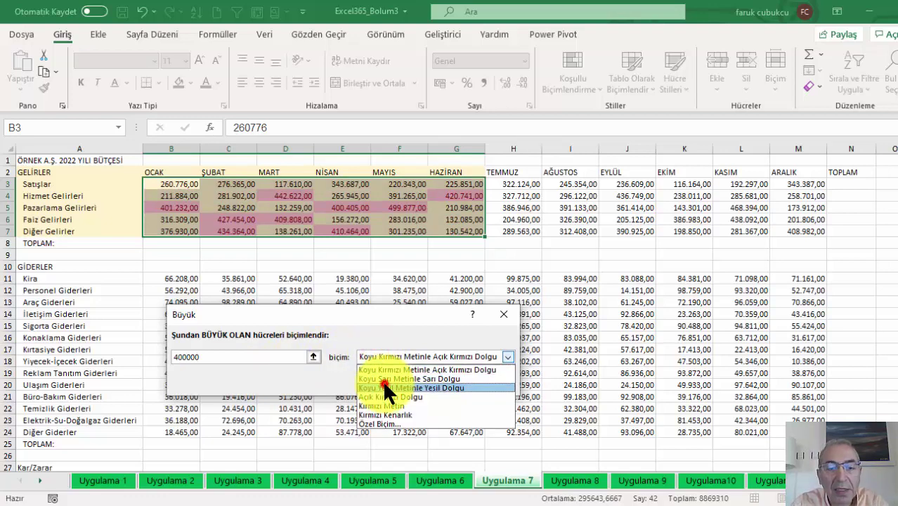
click(385, 388)
click(414, 380)
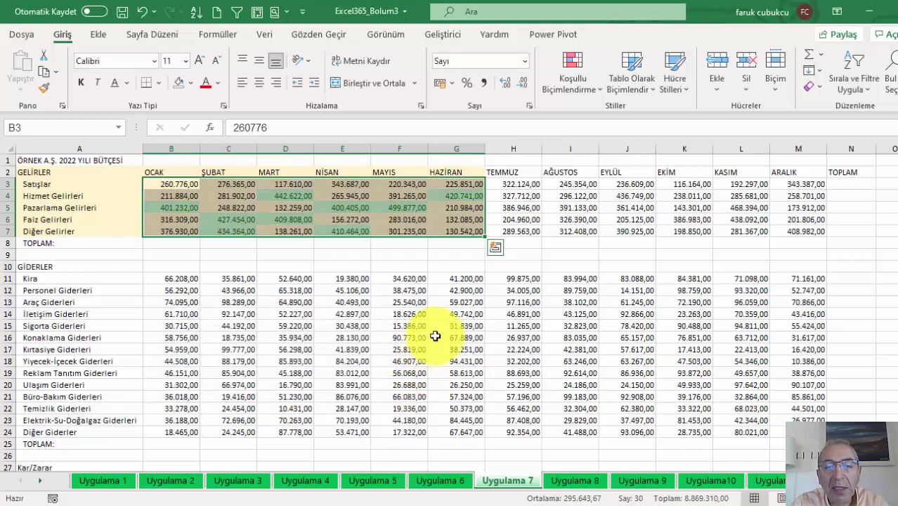
click(495, 246)
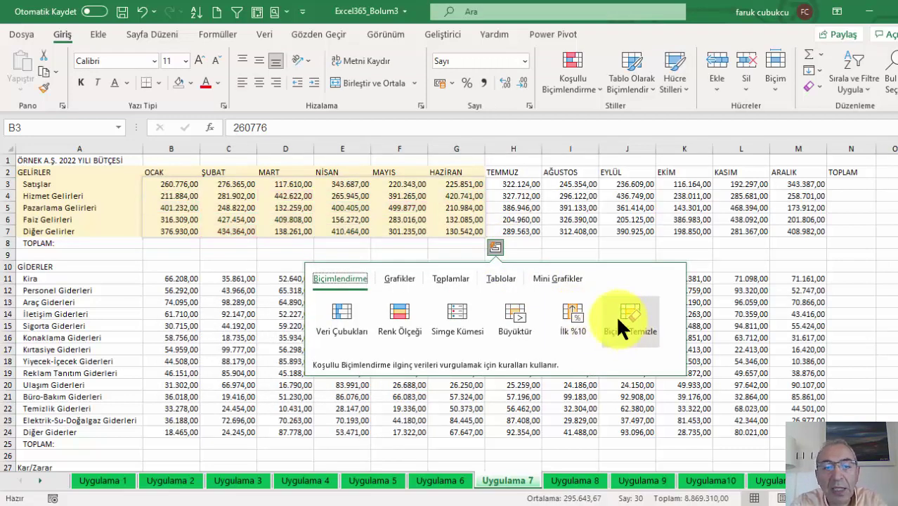
click(400, 279)
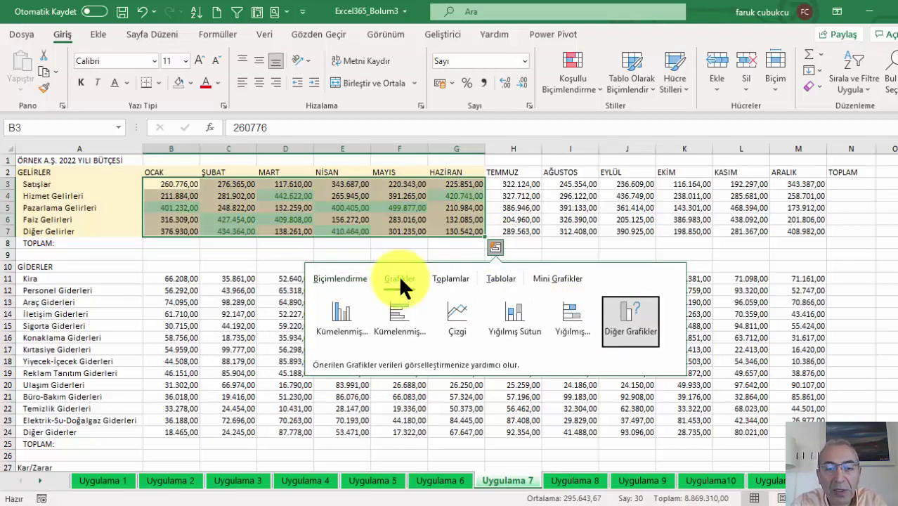
click(450, 281)
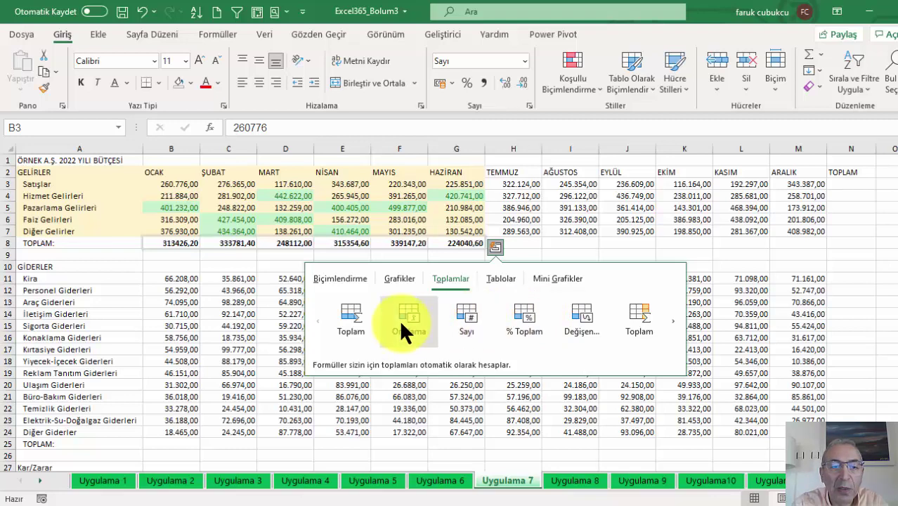
click(260, 196)
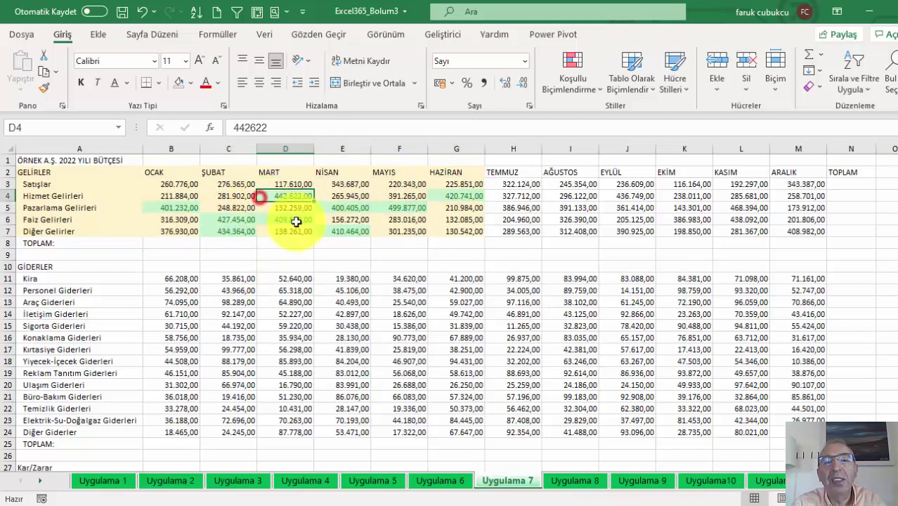
mouse_move(166, 173)
mouse_down()
mouse_move(492, 231)
mouse_move(473, 231)
mouse_up()
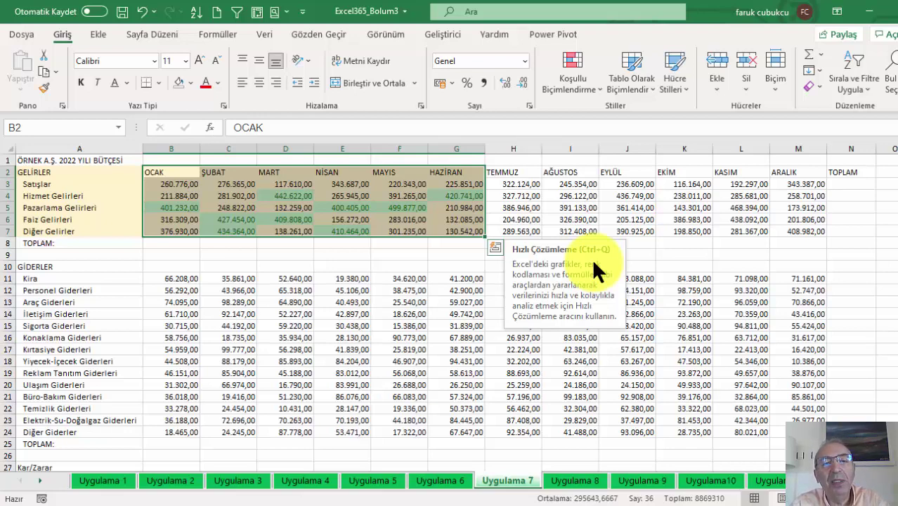
- Switch to the Uygulama 8 staff sheet and select the LİSE entry in F8
click(567, 482)
scroll(769, 354, down, 1)
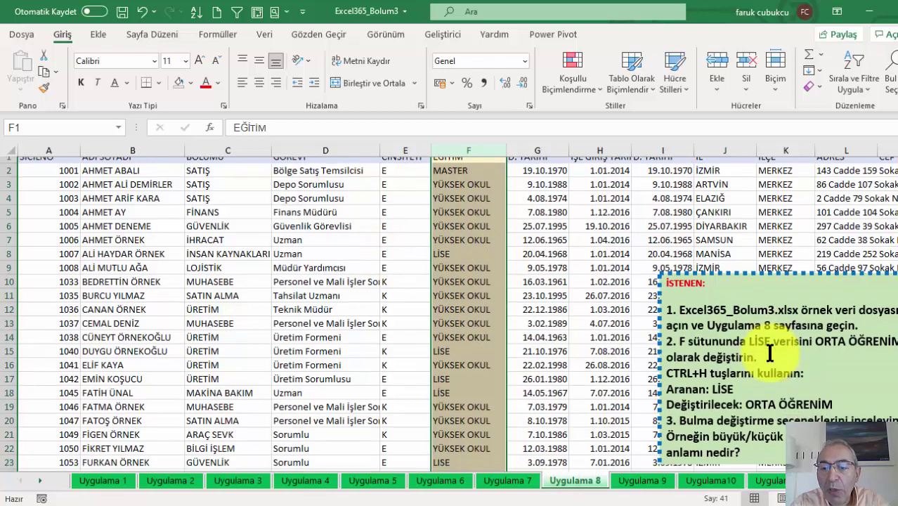
scroll(769, 353, down, 2)
scroll(763, 359, up, 2)
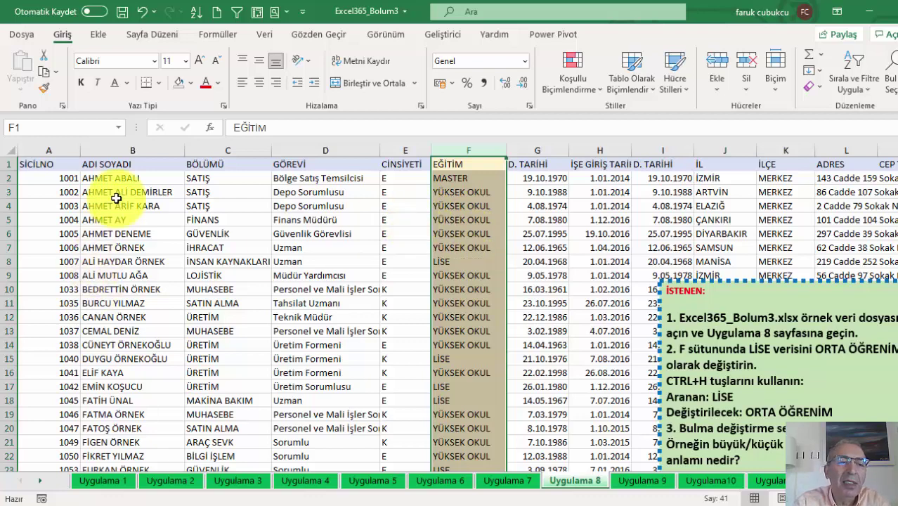
click(458, 260)
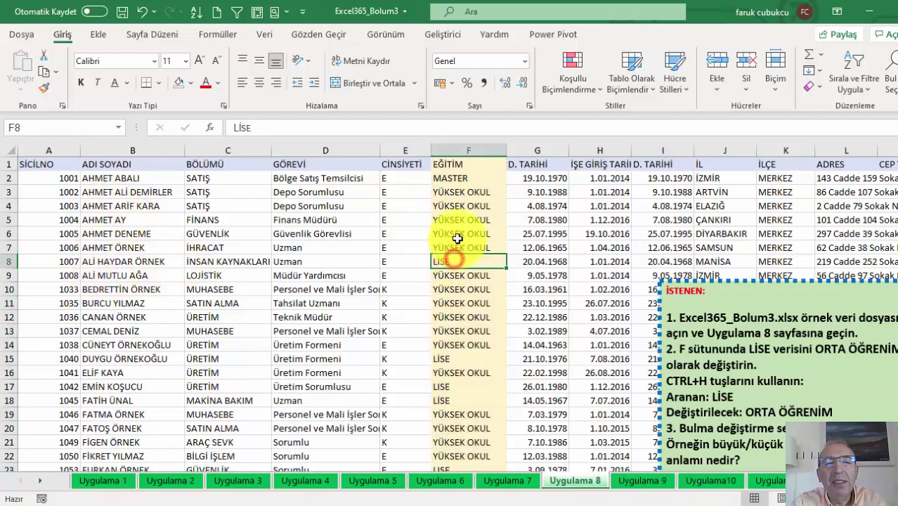
- Select the whole EĞİTİM column F and open Find and Replace with Ctrl+H
click(322, 206)
double_click(323, 206)
double_click(323, 205)
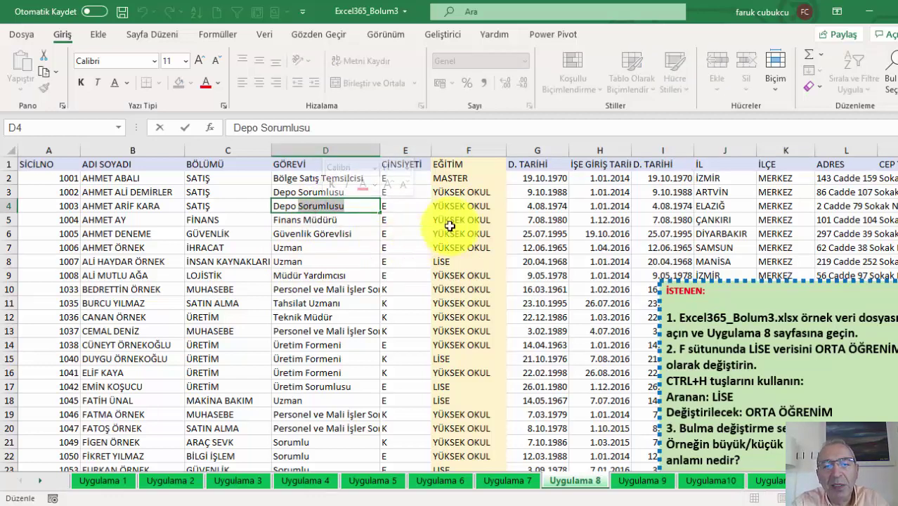
click(483, 148)
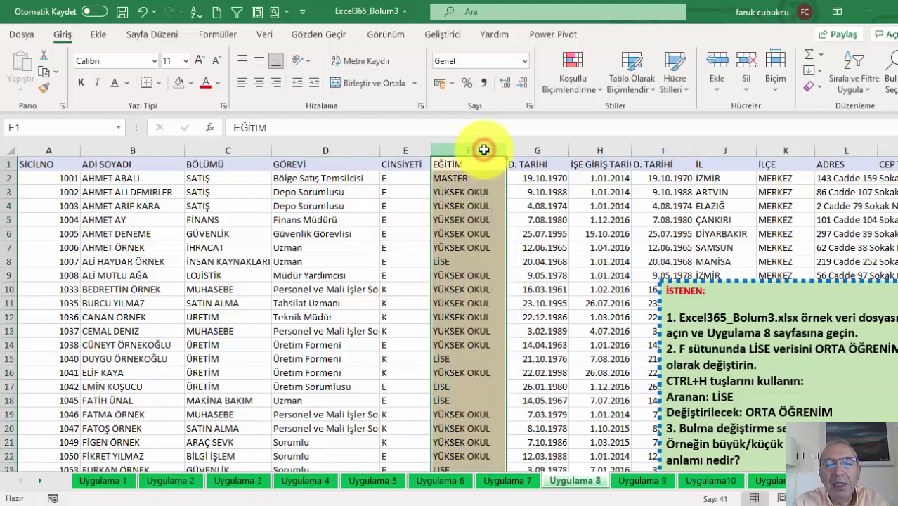
click(302, 192)
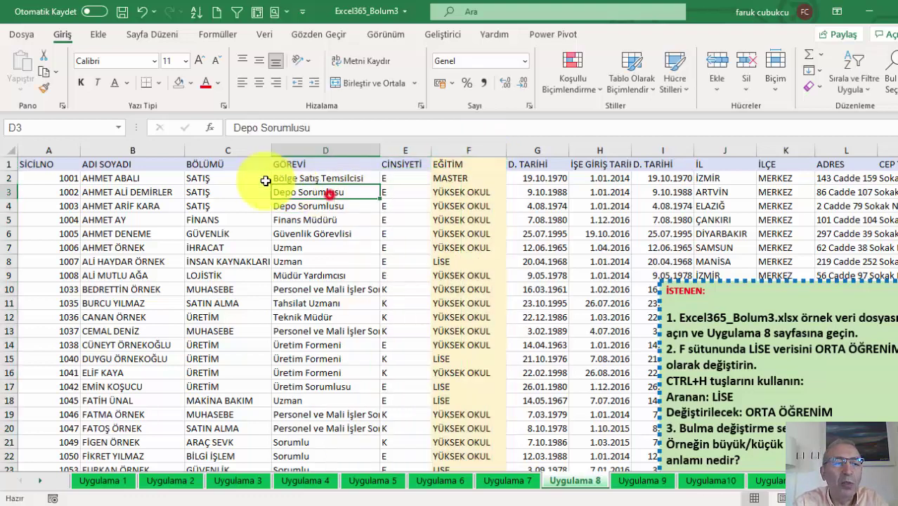
click(473, 146)
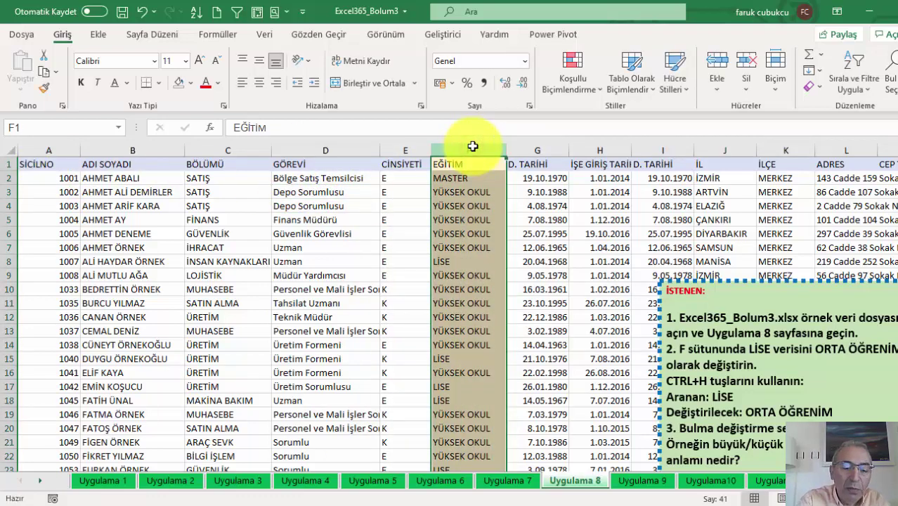
key(ctrl+h)
text(LİSTE)
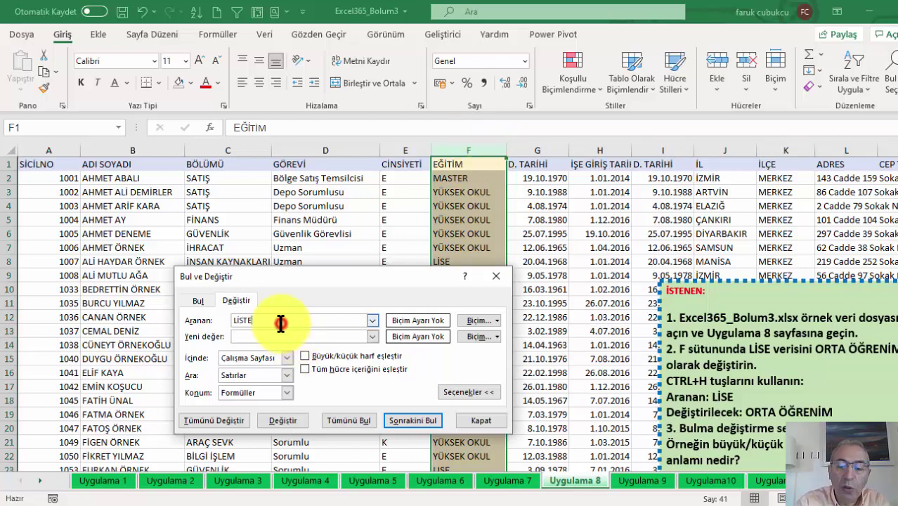
key(BackSpace)
click(289, 340)
text(ORTA ÖĞRENİM)
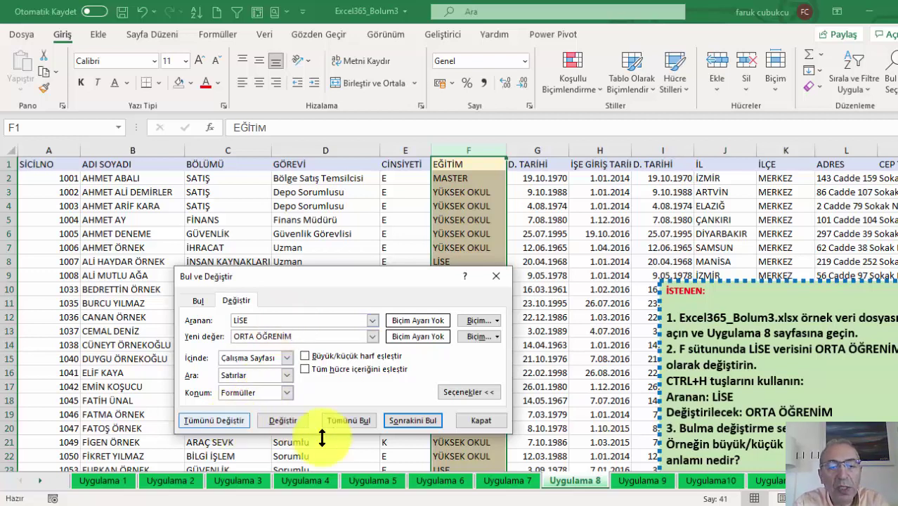
click(288, 355)
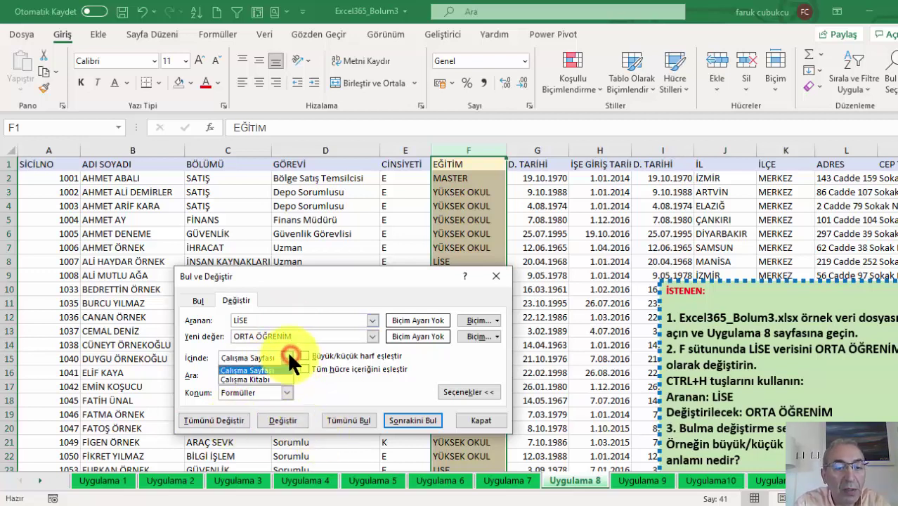
click(160, 233)
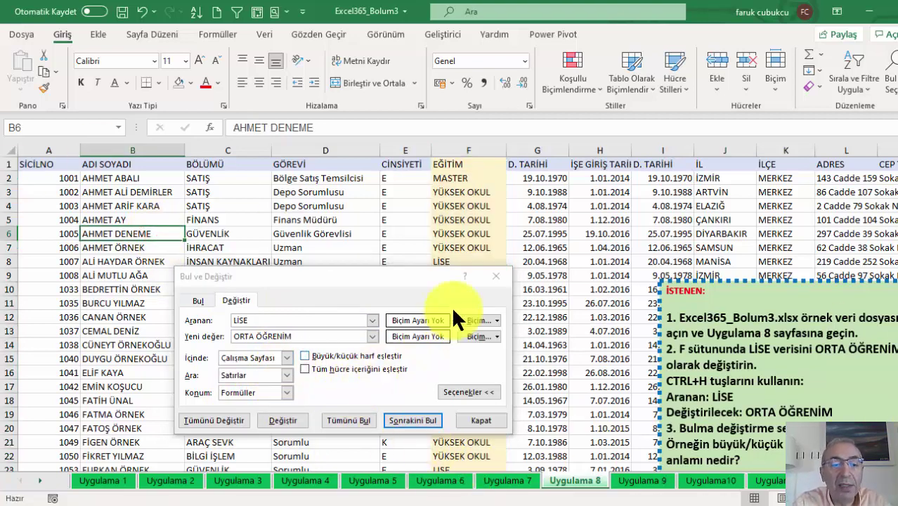
click(216, 421)
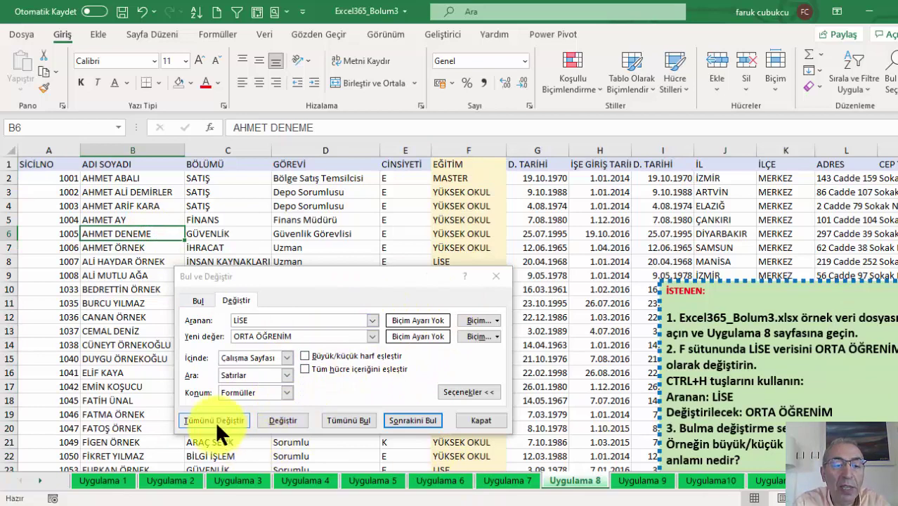
click(214, 415)
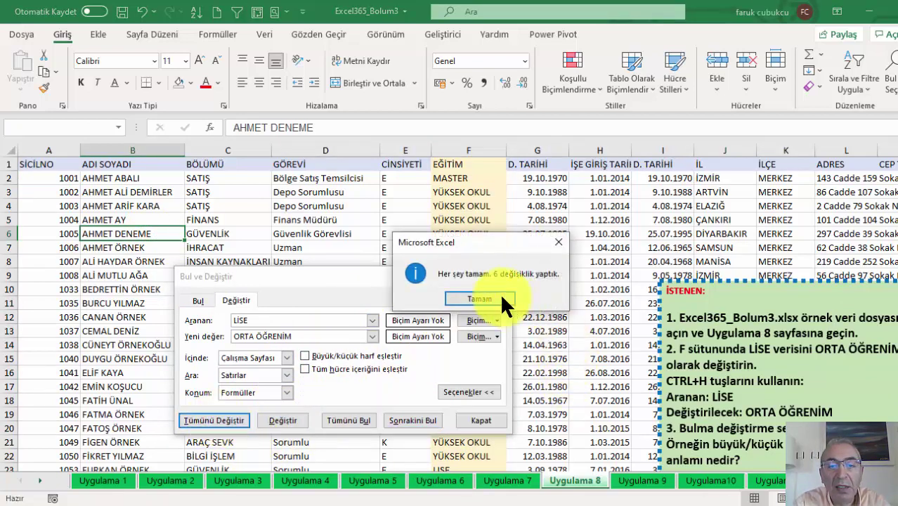
click(500, 295)
click(485, 420)
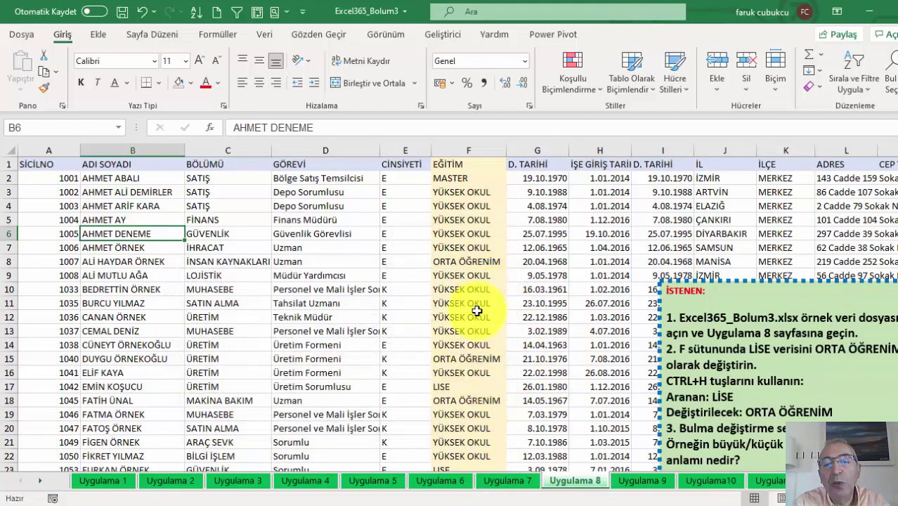
click(541, 248)
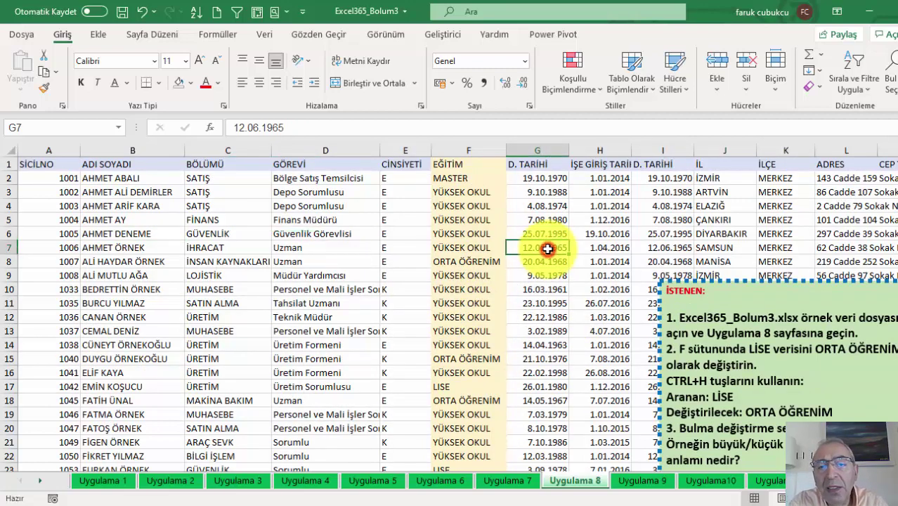
click(165, 220)
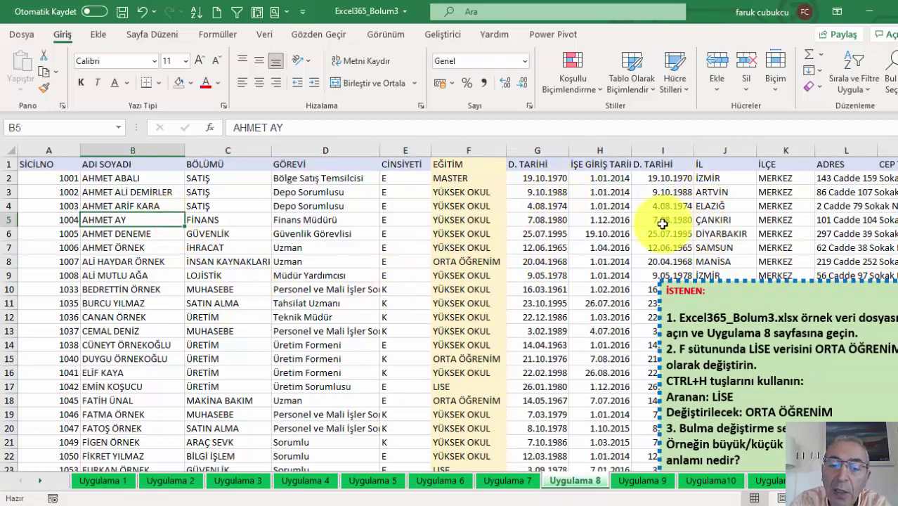
- Switch to the Uygulama 9 budget sheet and select B3, the January sales figure
click(638, 480)
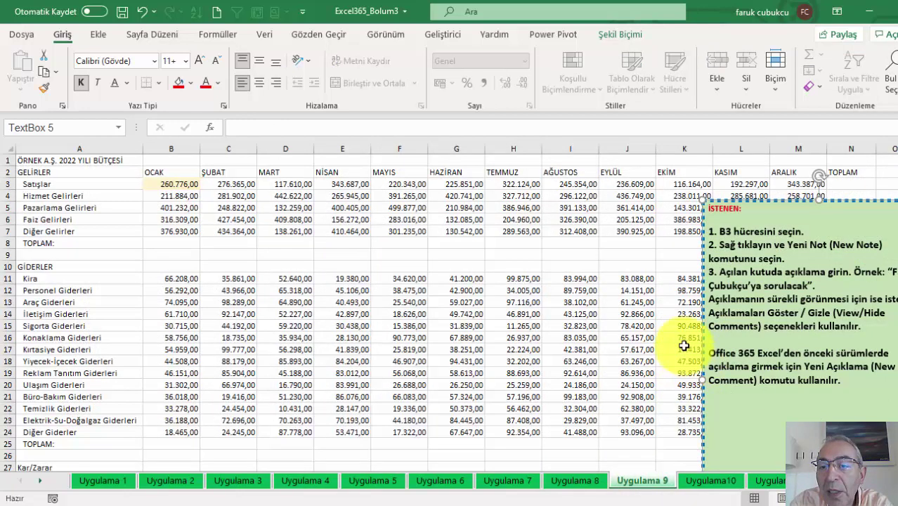
click(170, 278)
click(176, 207)
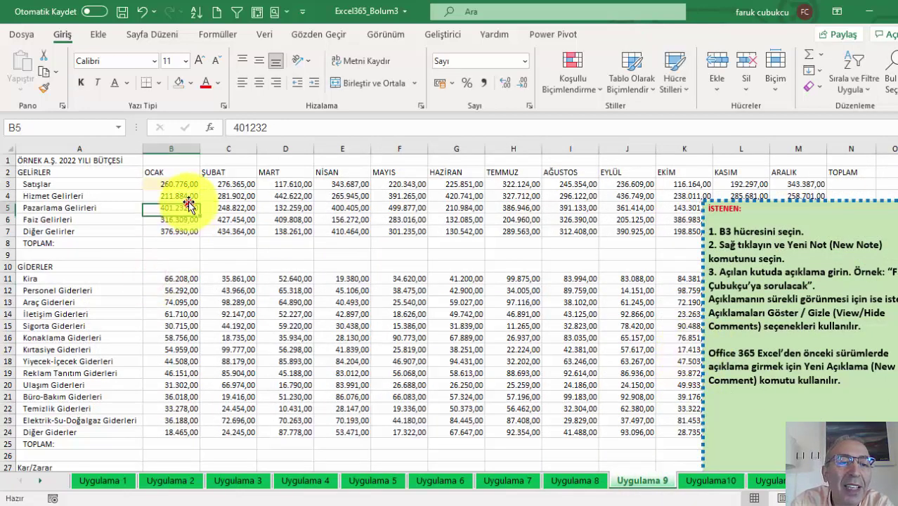
click(239, 208)
click(184, 207)
click(178, 184)
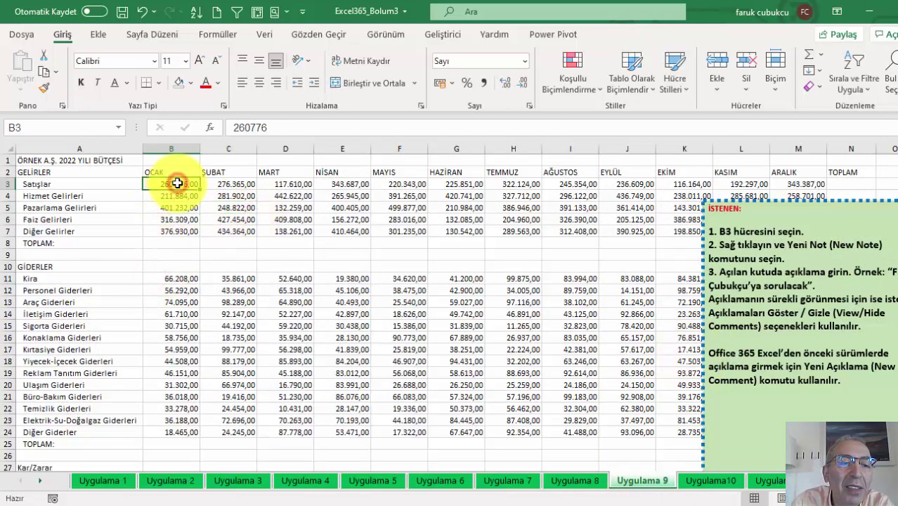
- Add a note to B3 reading 'BU DEĞER ÖNÜMÜZDE ALSDJFSAS', moved down near D9–E13
right_click(177, 182)
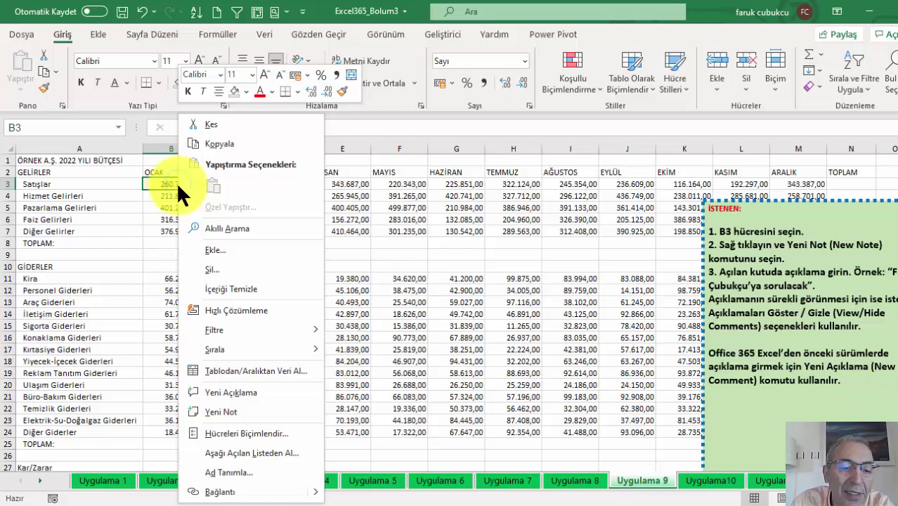
click(229, 412)
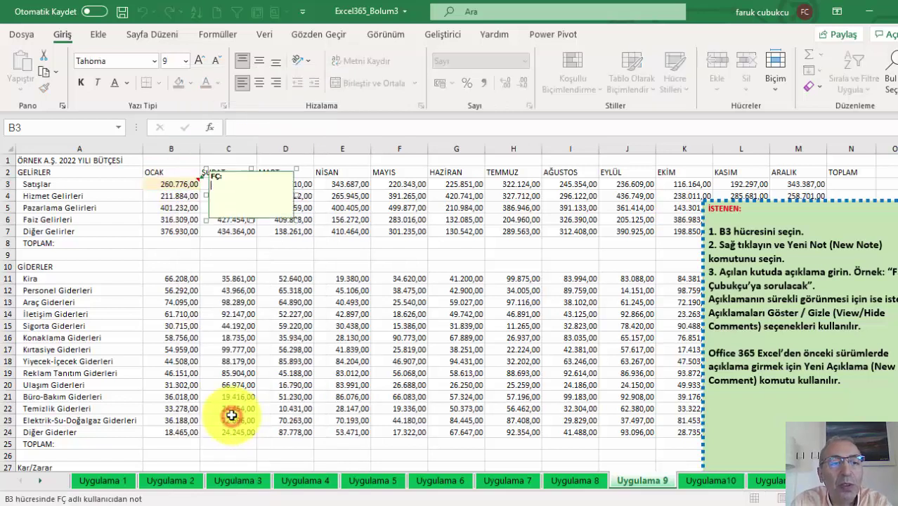
click(265, 218)
drag(300, 245, 294, 280)
text(BU DEĞER ÖNÜMÜZDE ALSDJFŞAS)
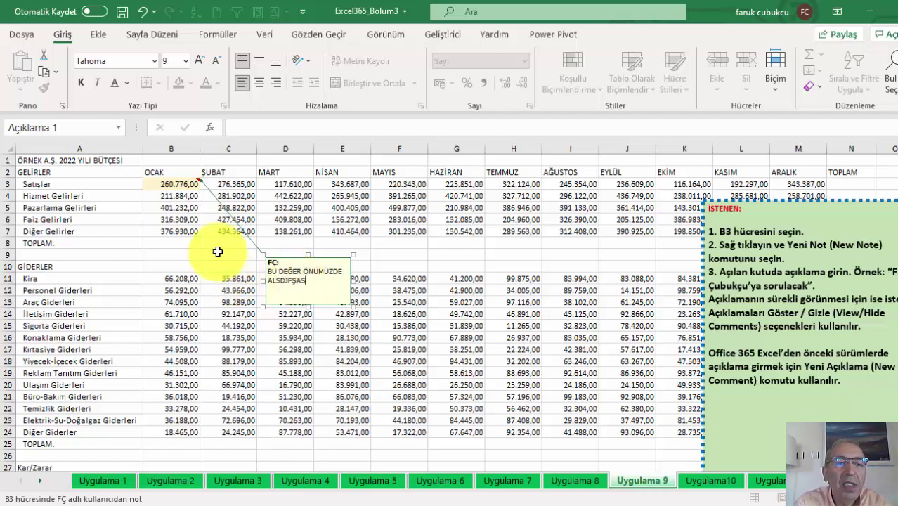
click(184, 207)
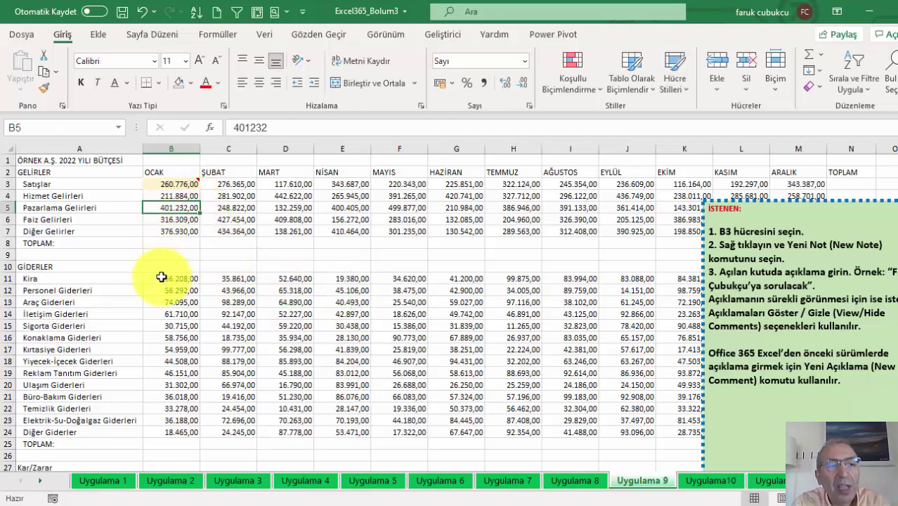
- Add a note to A3 reading 'SATIŞ DEĞERLERİ TAHMİNİDİR'
right_click(99, 184)
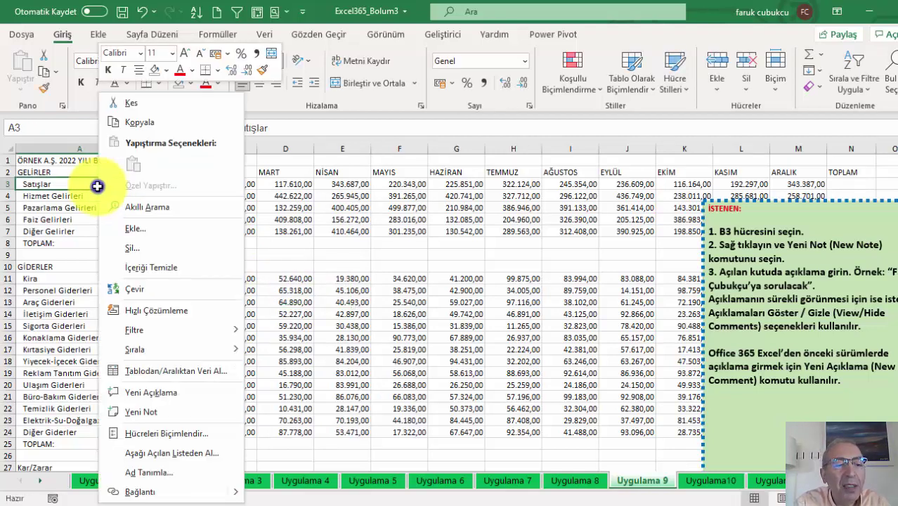
click(155, 412)
text(SATIŞ DEĞERLERİ TAHMİDİR)
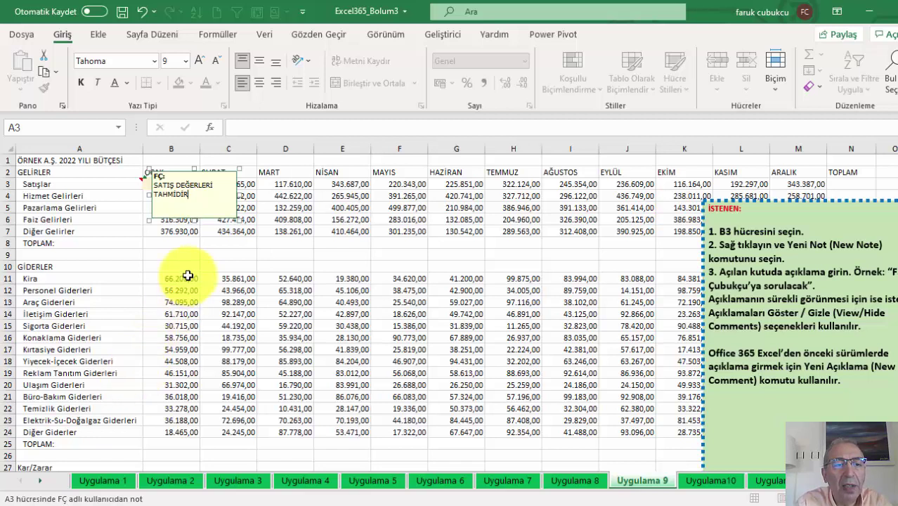
click(179, 197)
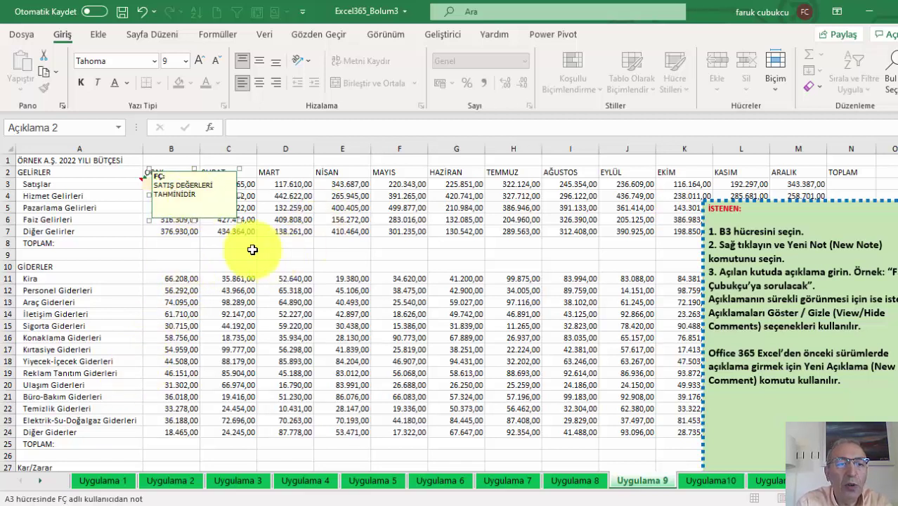
click(199, 236)
click(126, 183)
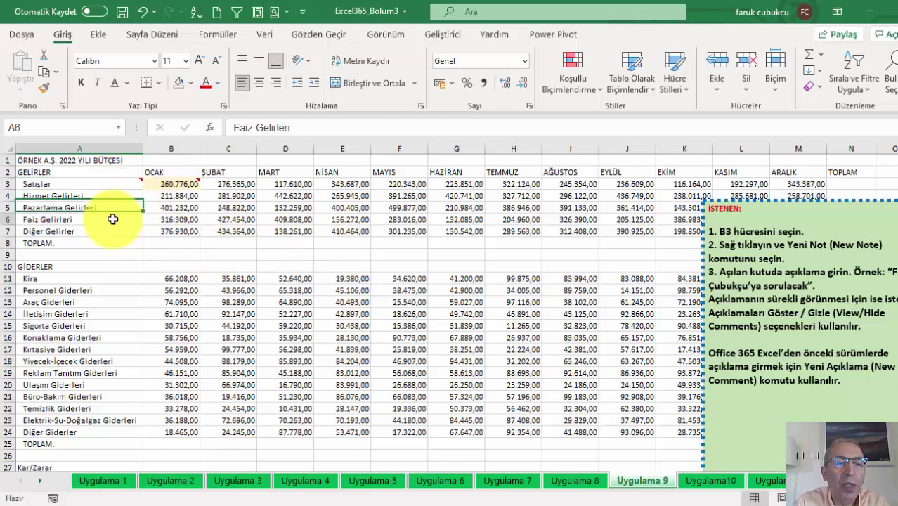
- Show the A3 note permanently, hide it again, then switch to the Uygulama10 sheet
right_click(92, 184)
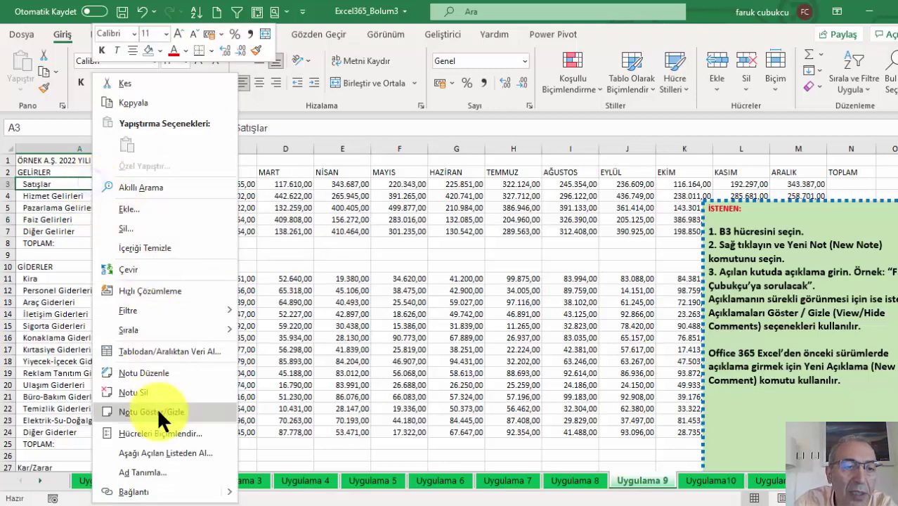
click(151, 412)
right_click(120, 183)
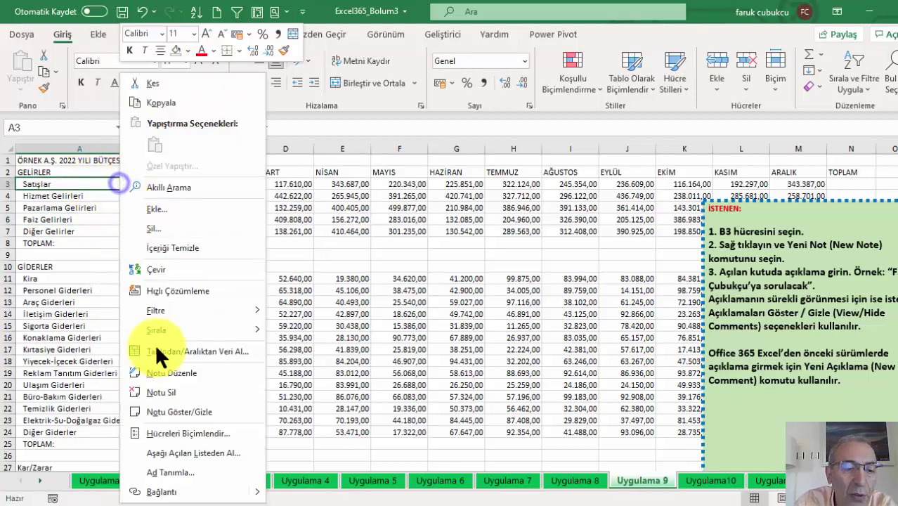
click(169, 412)
click(103, 265)
click(124, 185)
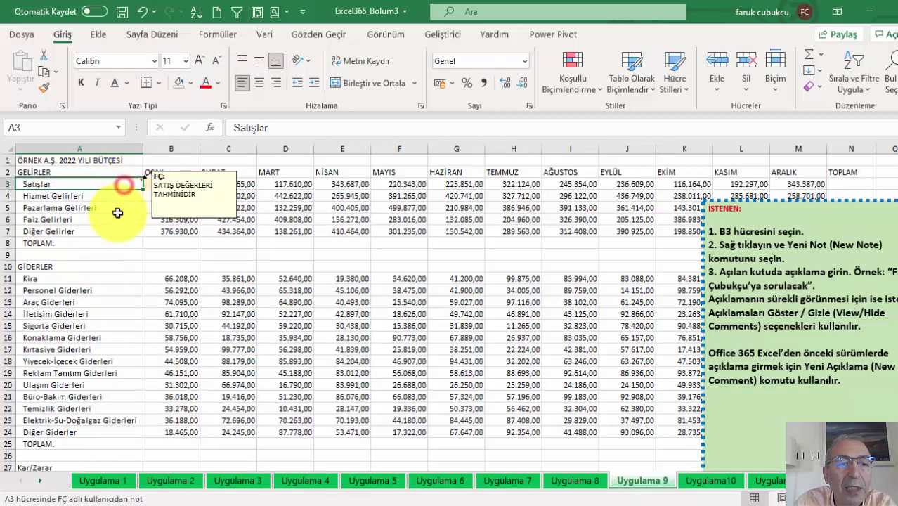
click(115, 223)
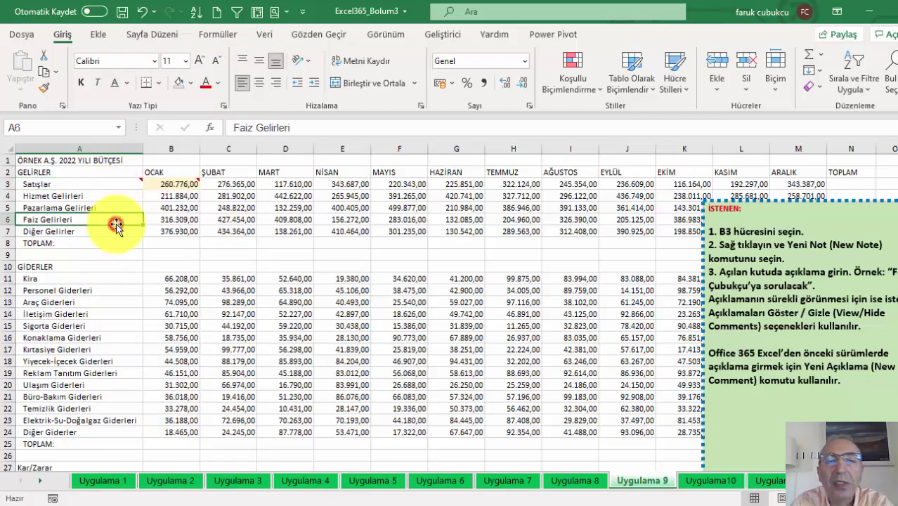
click(730, 481)
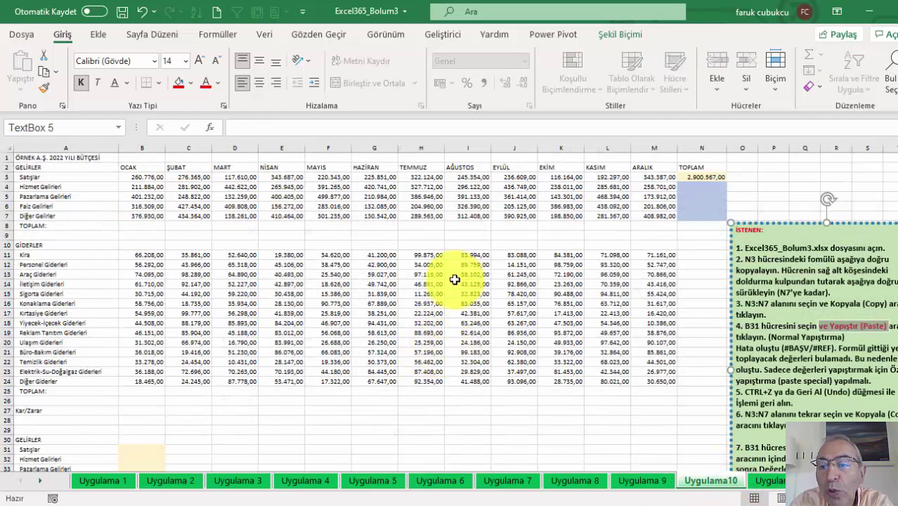
click(532, 287)
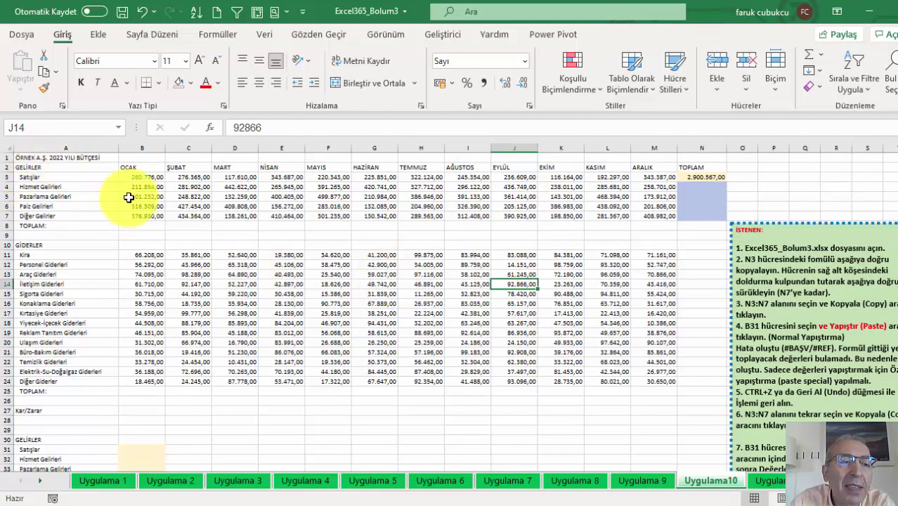
drag(149, 180, 145, 215)
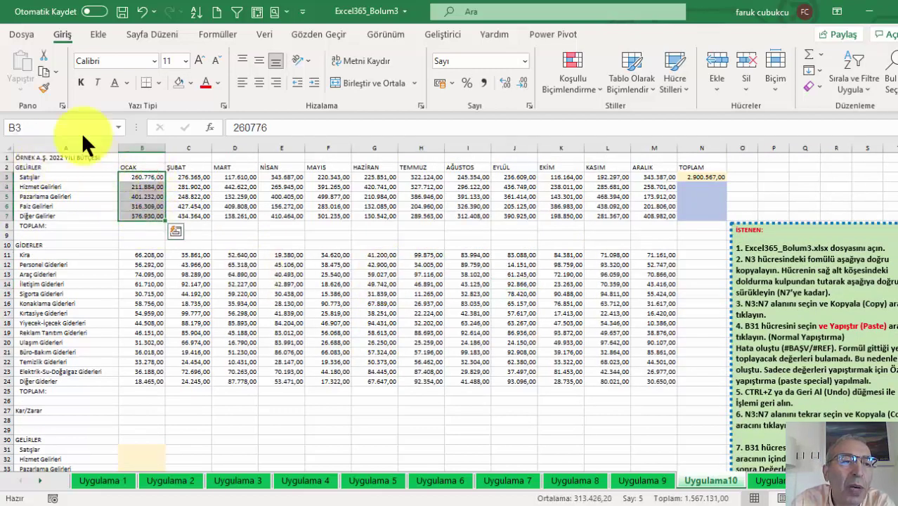
click(43, 72)
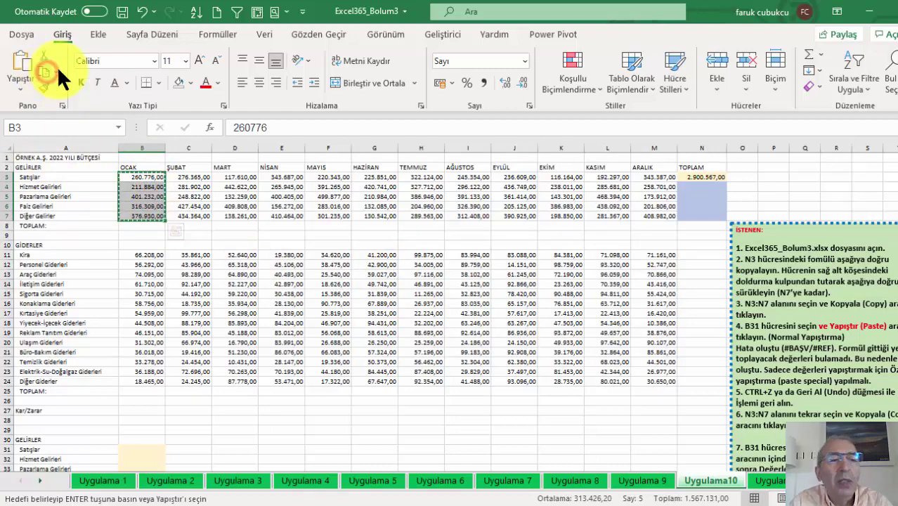
click(343, 408)
key(ctrl+v)
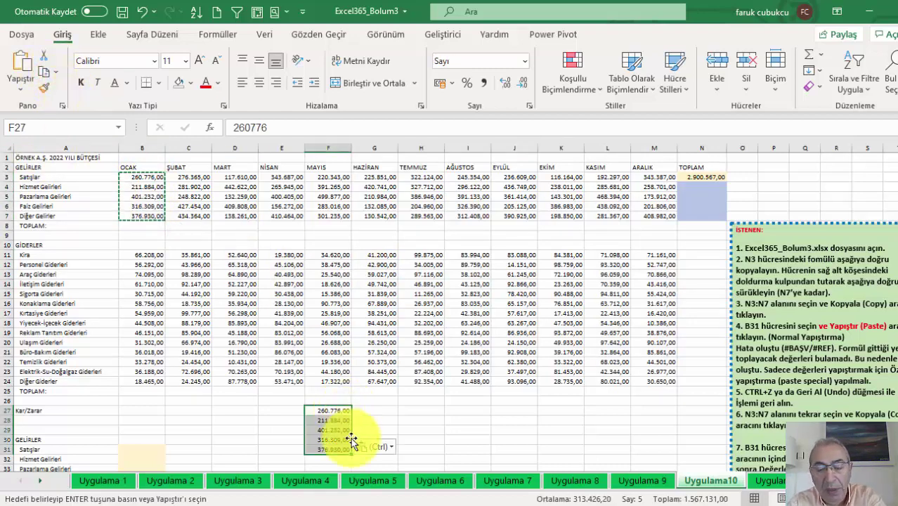
key(ctrl+z)
drag(86, 178, 155, 208)
key(ctrl+c)
click(318, 411)
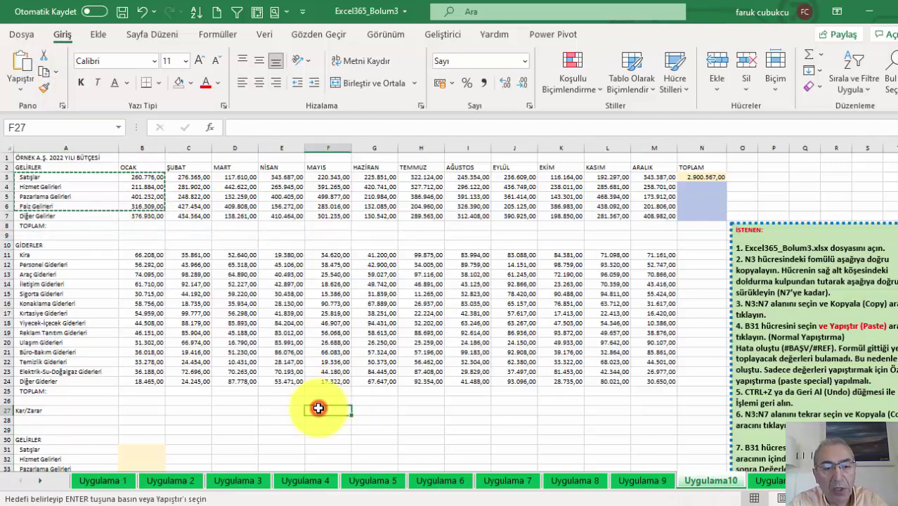
key(ctrl+v)
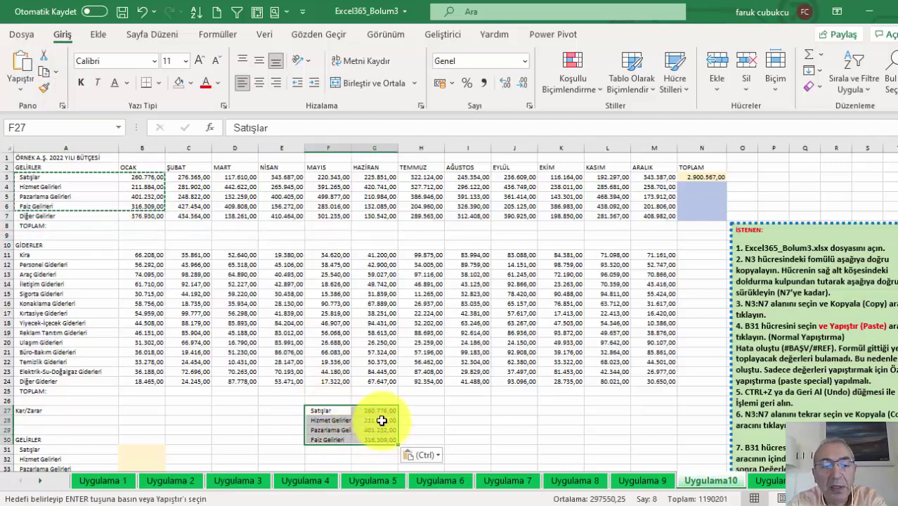
key(ctrl+z)
click(328, 351)
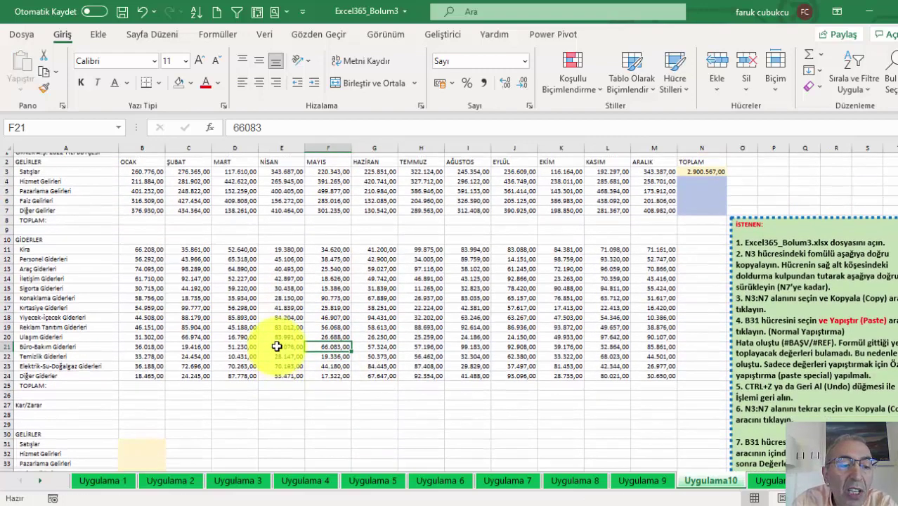
scroll(277, 346, down, 3)
scroll(281, 346, up, 3)
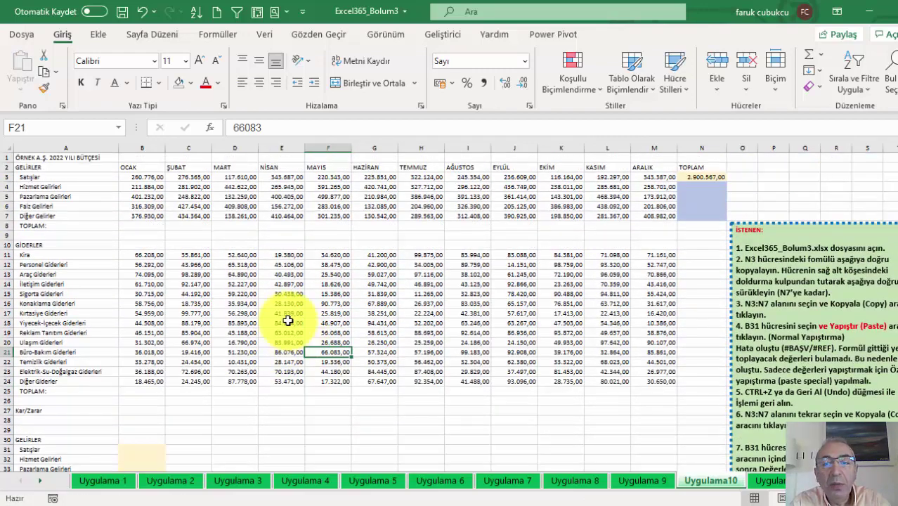
- Fill the N3 total formula down to N7
click(705, 177)
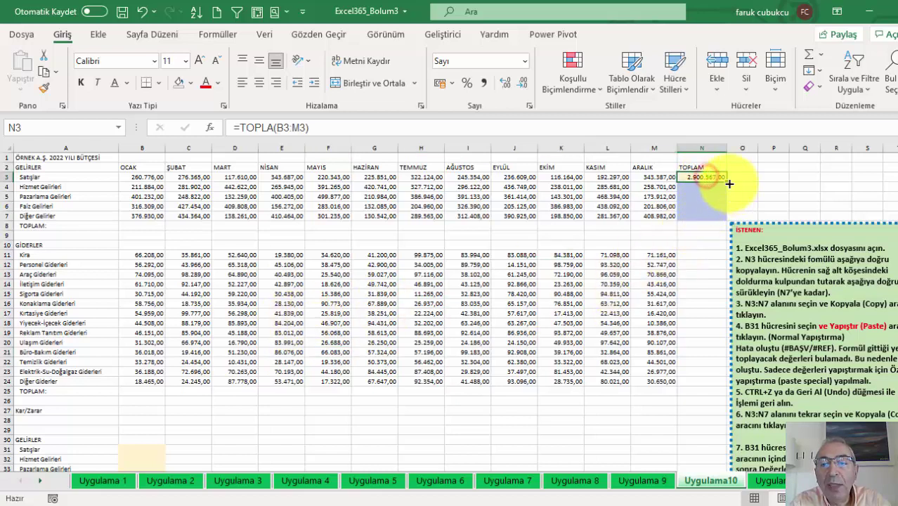
drag(722, 178, 724, 217)
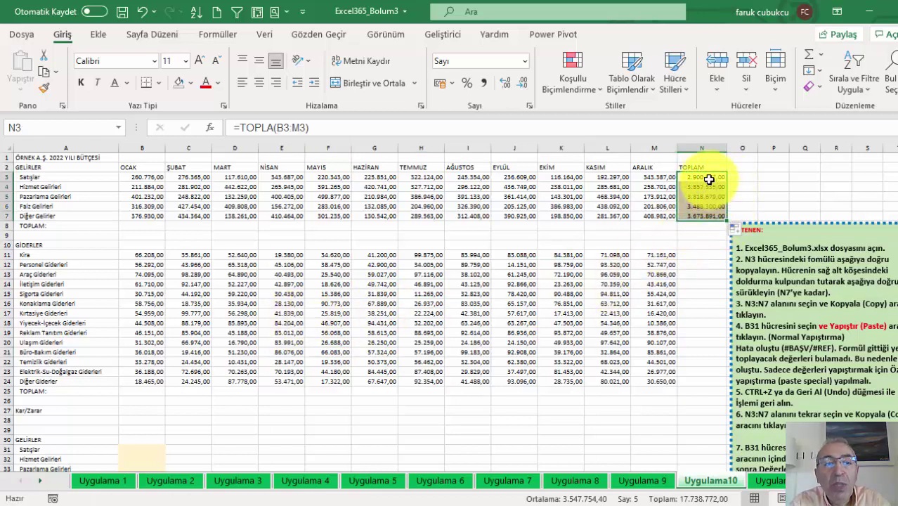
key(ctrl+Down)
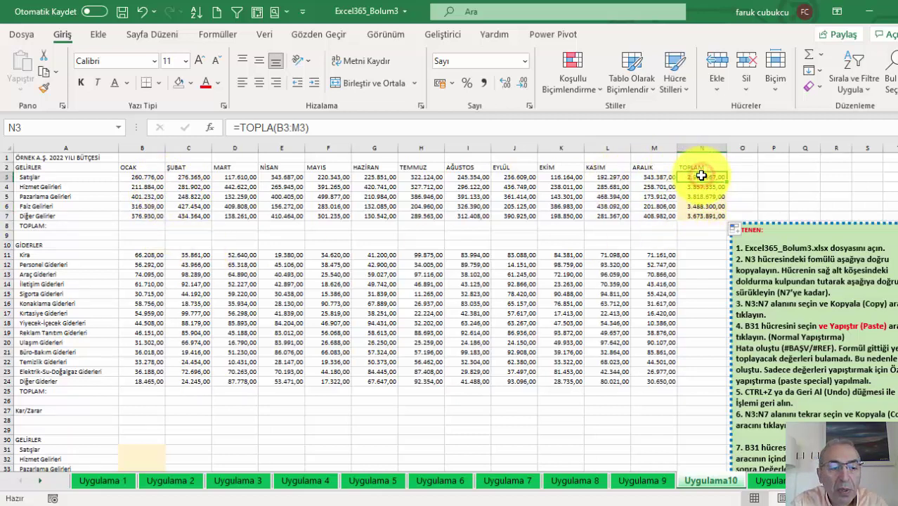
- Copy the TOPLAM cells N2:N7 and paste them at B31, producing #BAŞV! errors
drag(699, 166, 697, 210)
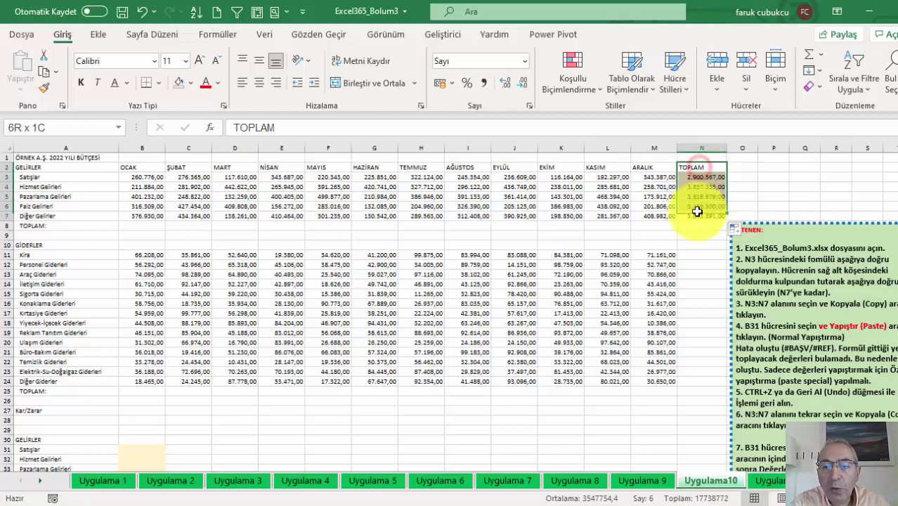
key(ctrl+c)
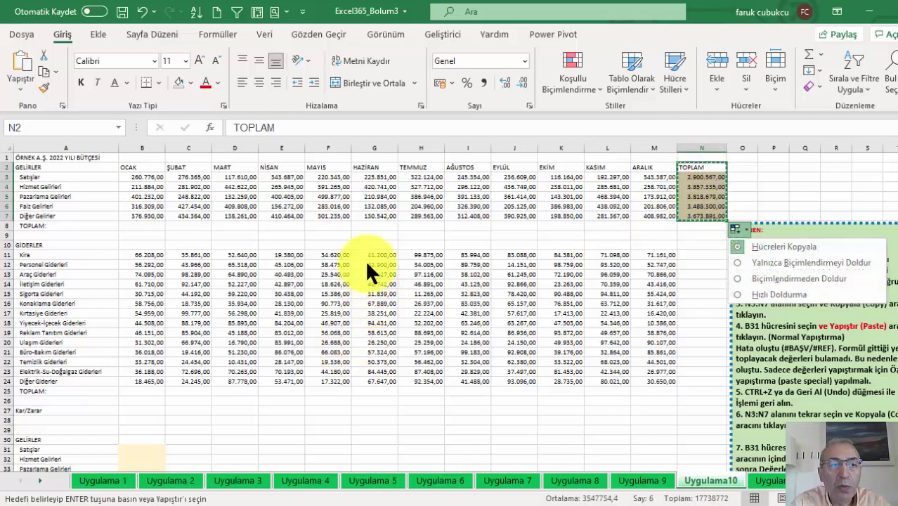
click(52, 71)
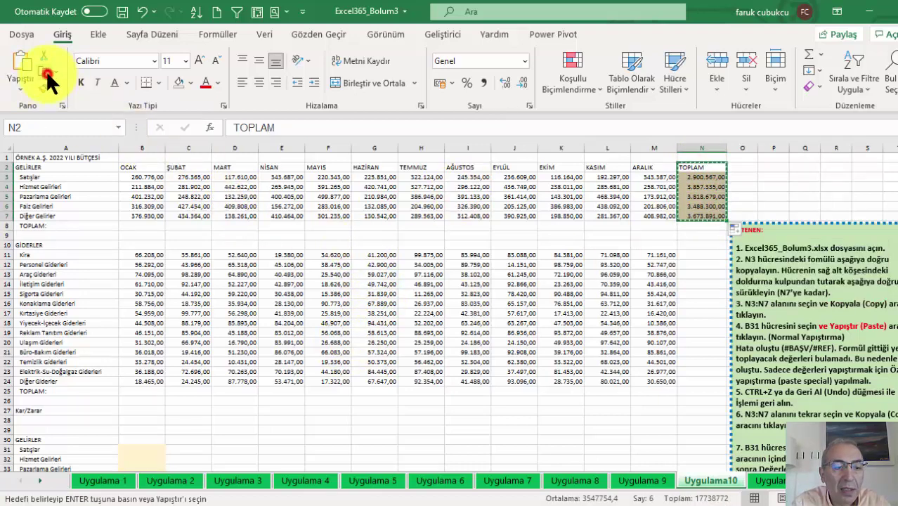
scroll(230, 347, down, 2)
click(126, 390)
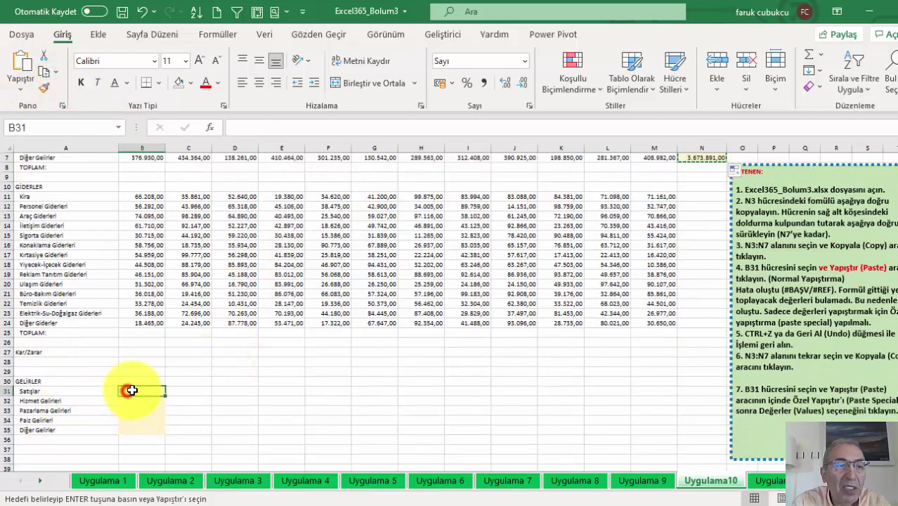
click(25, 64)
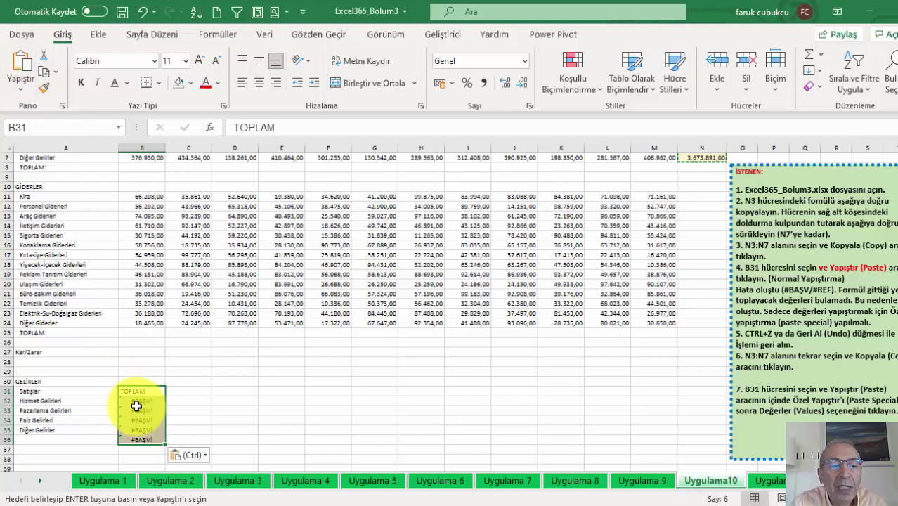
scroll(137, 407, up, 2)
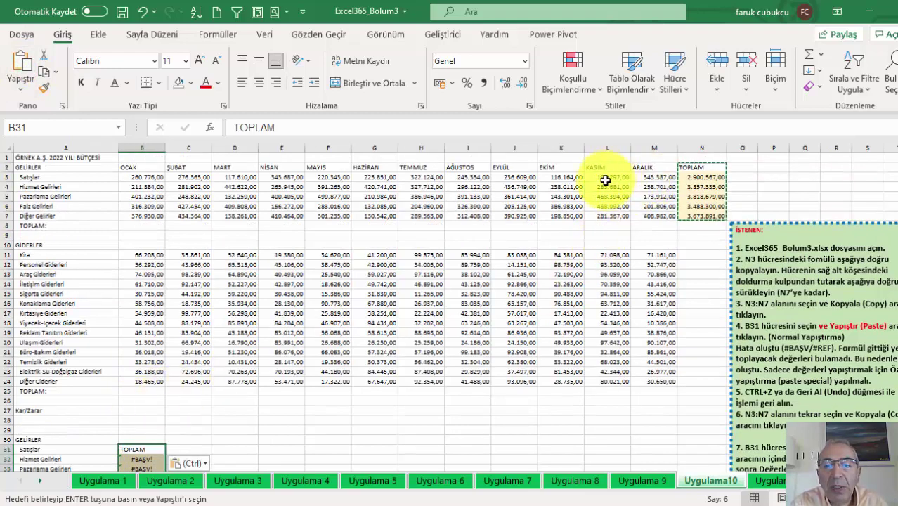
- Paste the KASIM values L3:L7 into B32, undo it, and select totals N3:N7
drag(606, 179, 603, 218)
key(ctrl+c)
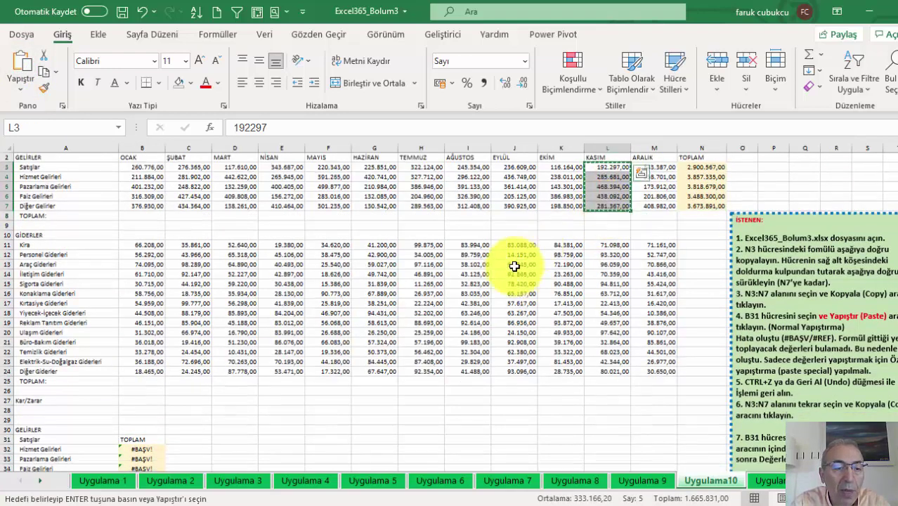
scroll(515, 261, down, 3)
click(148, 369)
key(ctrl+v)
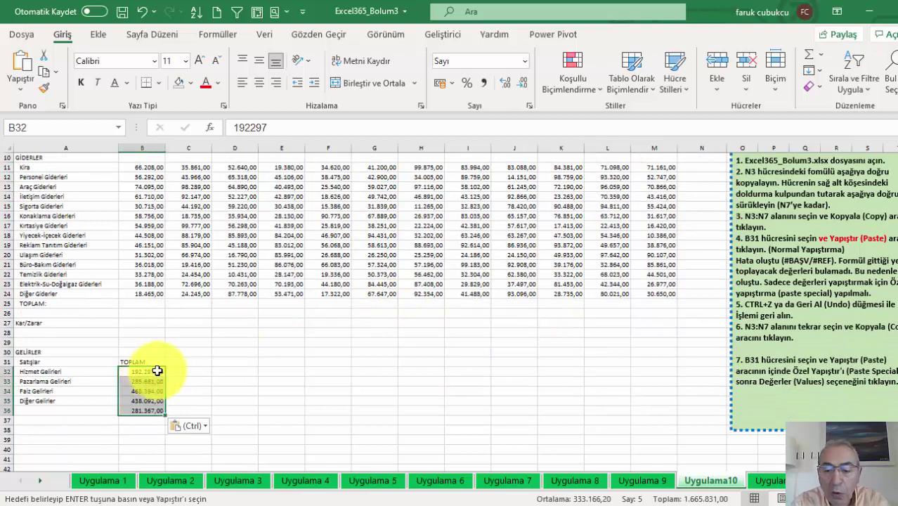
key(ctrl+z)
scroll(439, 343, up, 3)
drag(701, 177, 701, 215)
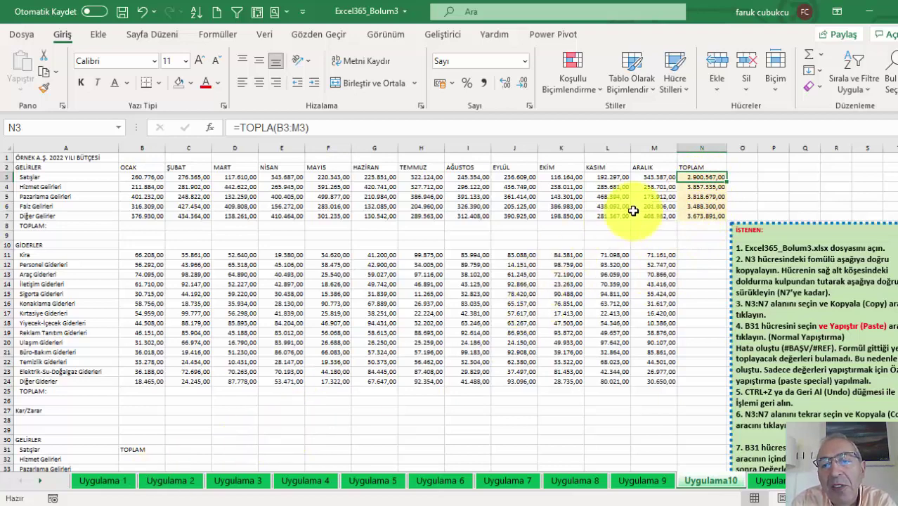
drag(706, 177, 707, 216)
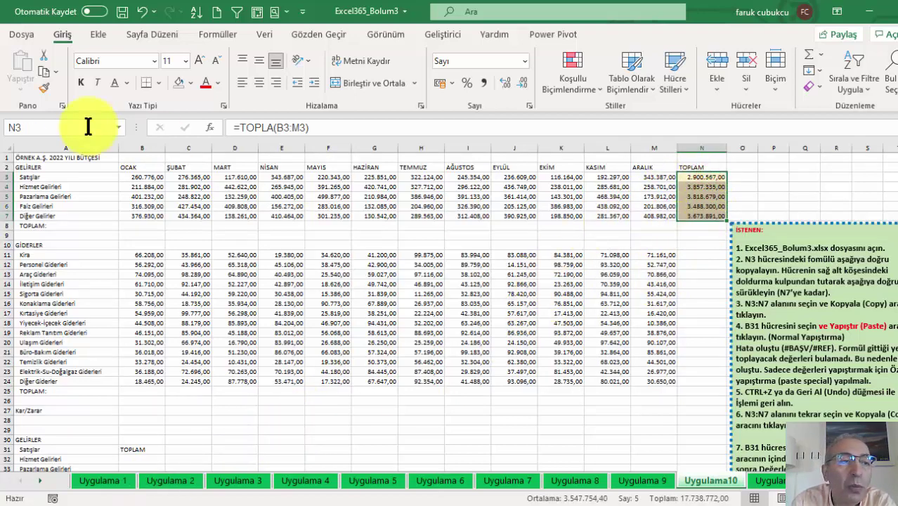
- Paste the N3:N7 row totals into B31:B35 as values with number formatting
click(42, 71)
scroll(162, 300, down, 3)
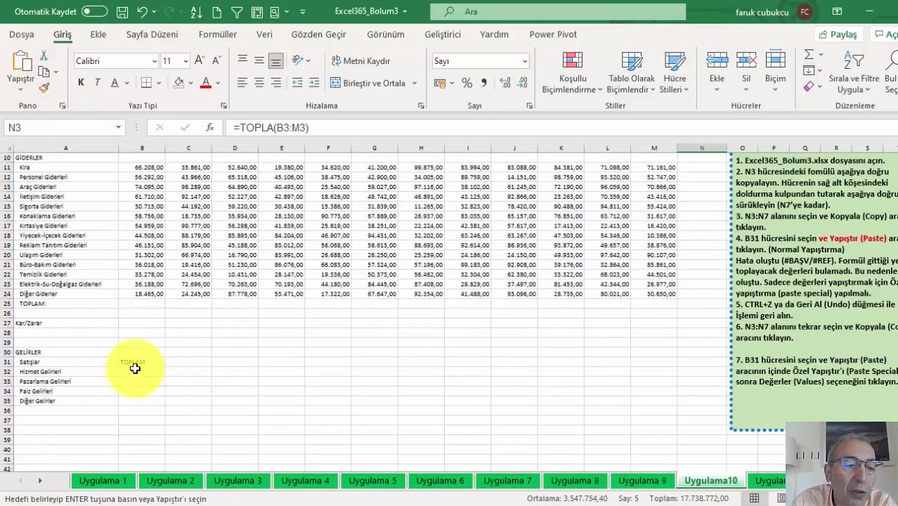
click(135, 360)
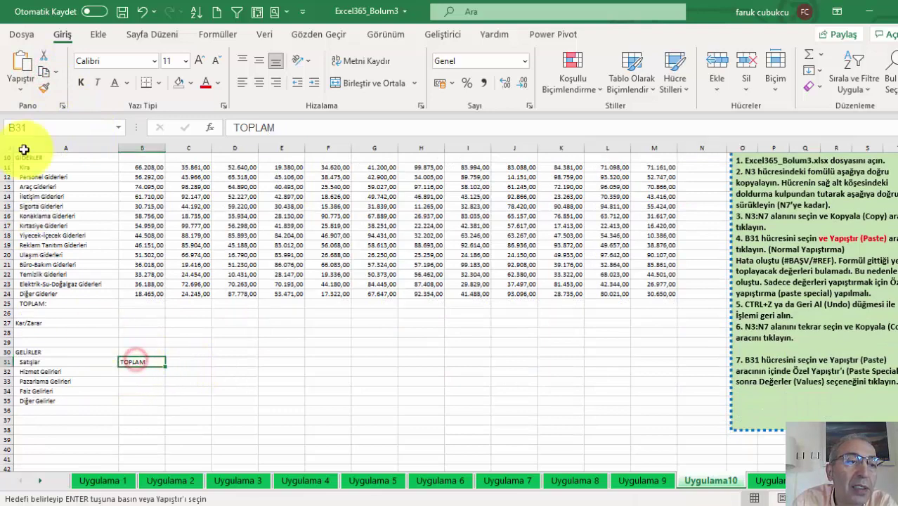
click(25, 85)
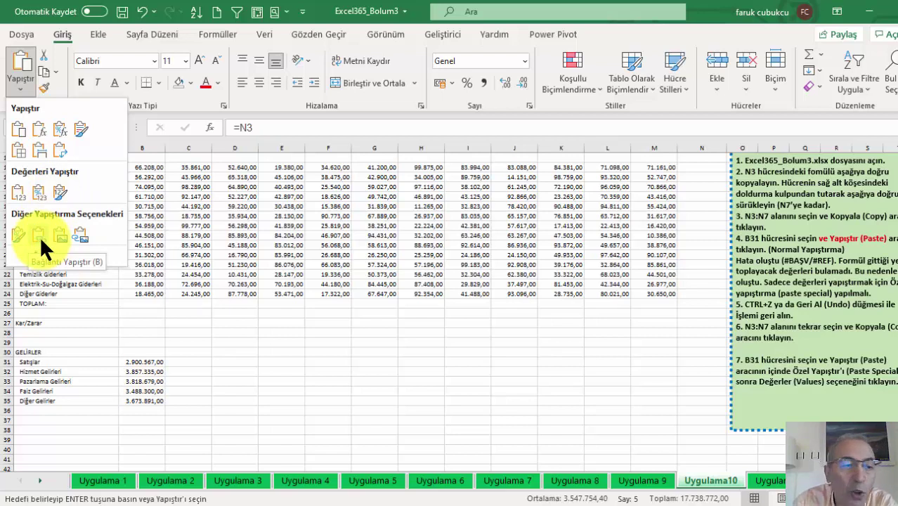
click(19, 189)
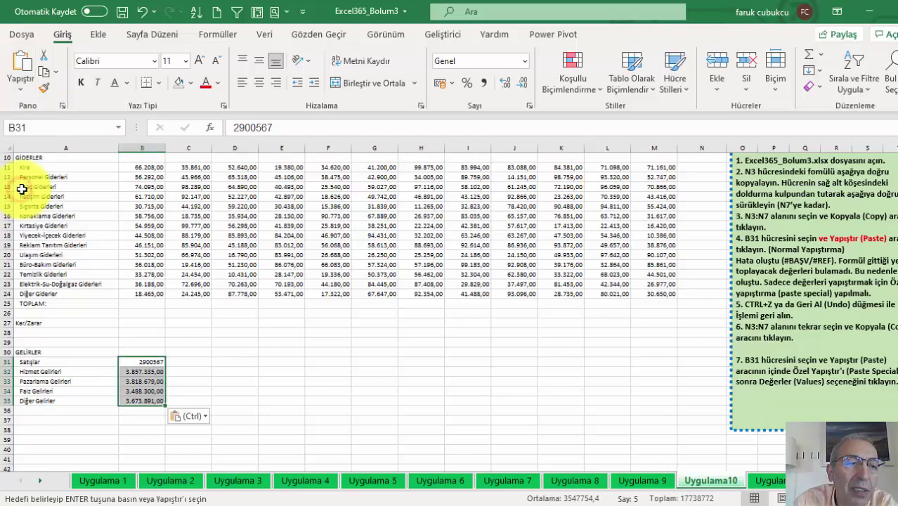
click(21, 95)
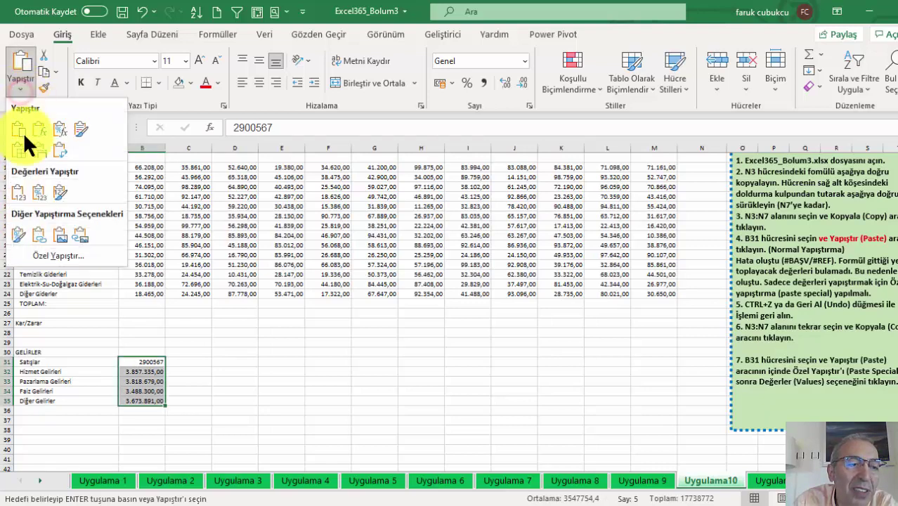
click(62, 188)
scroll(197, 394, up, 3)
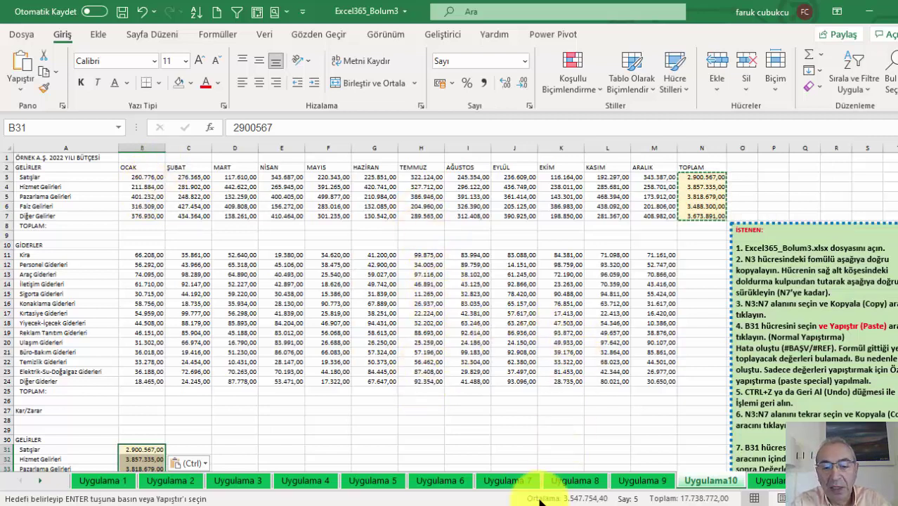
click(40, 481)
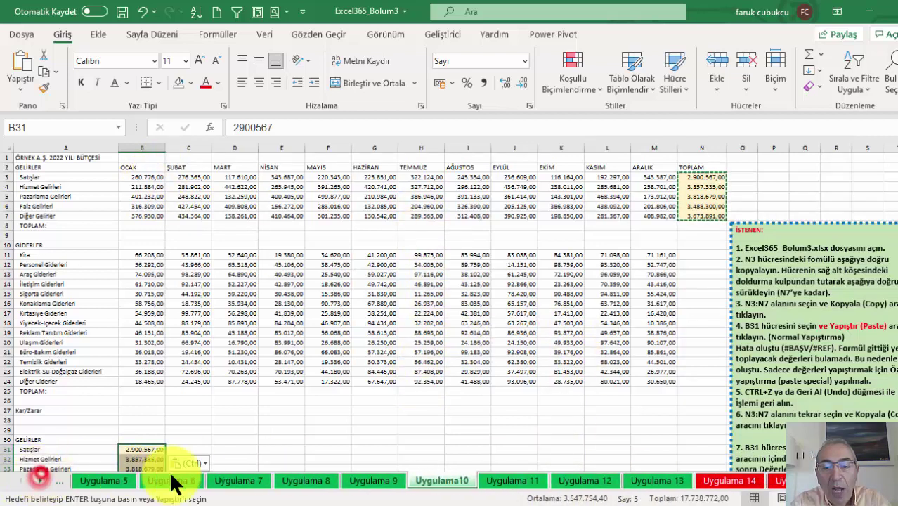
- On Uygulama 11, move the instruction box aside, copy income table A2:M7, and select O2
click(504, 484)
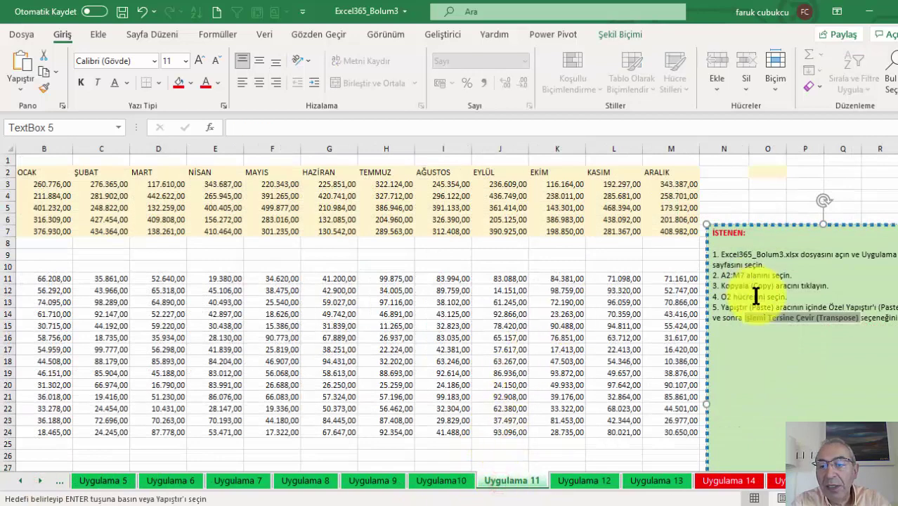
drag(741, 220, 853, 250)
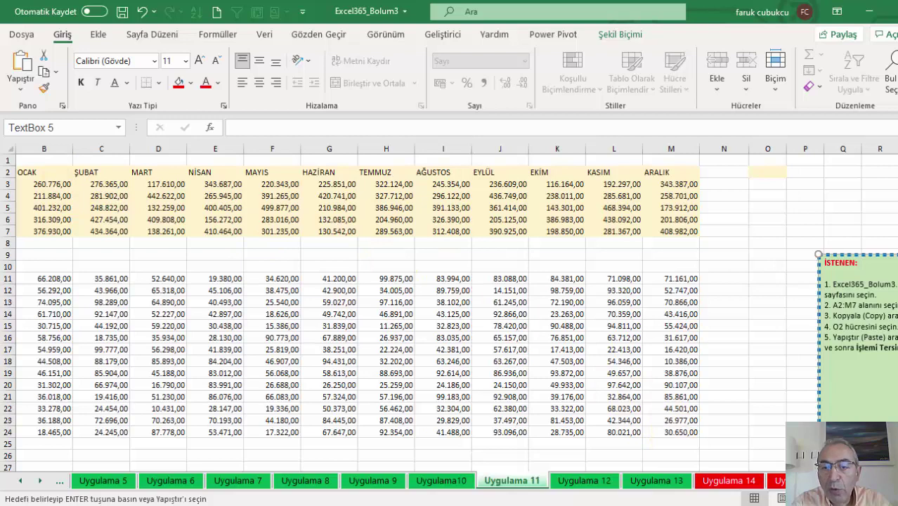
scroll(449, 316, left, 1)
mouse_move(144, 150)
mouse_down()
mouse_move(116, 151)
mouse_move(756, 228)
mouse_up()
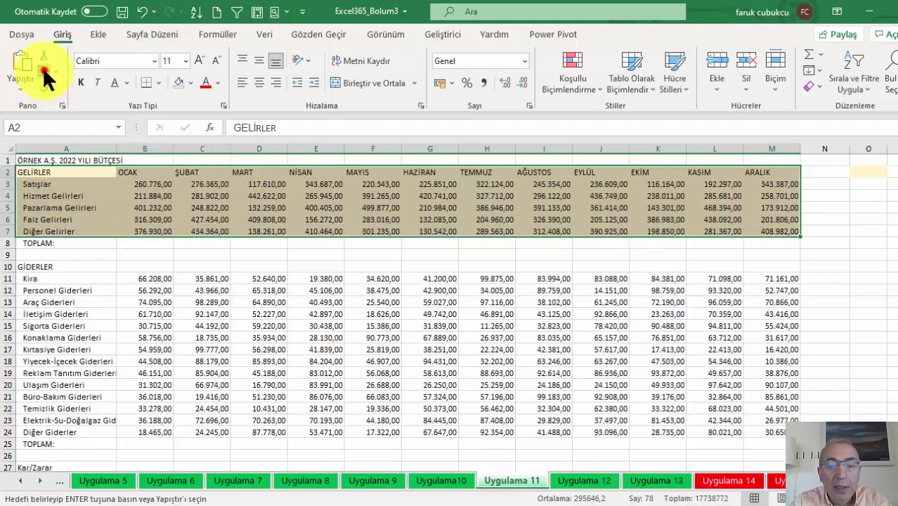
scroll(450, 309, right, 3)
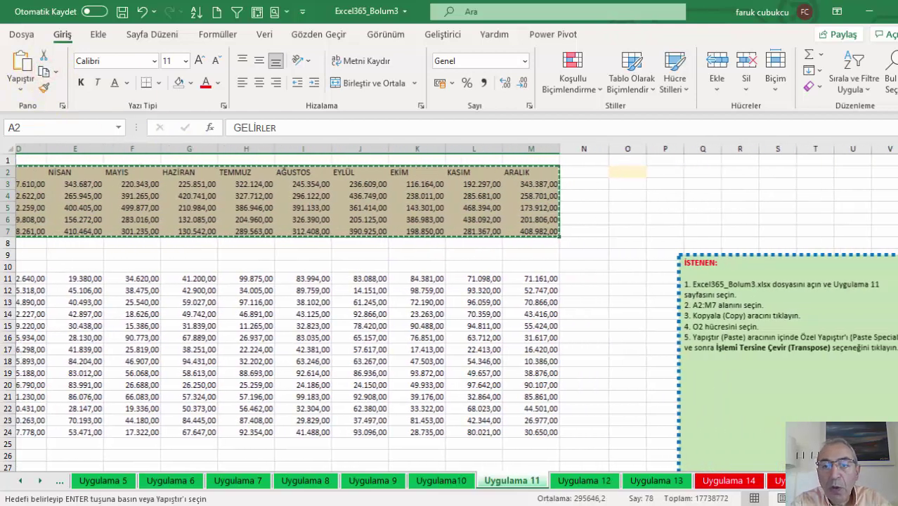
scroll(649, 377, right, 5)
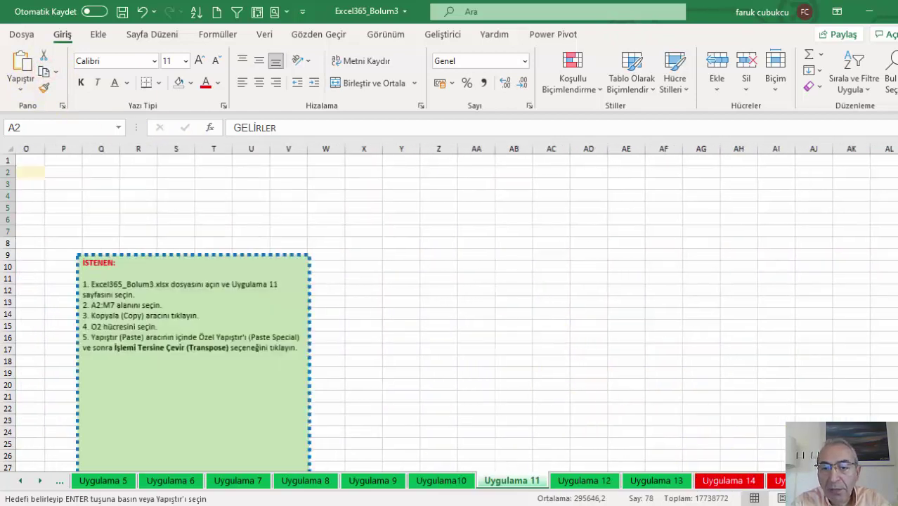
scroll(576, 280, left, 5)
click(540, 173)
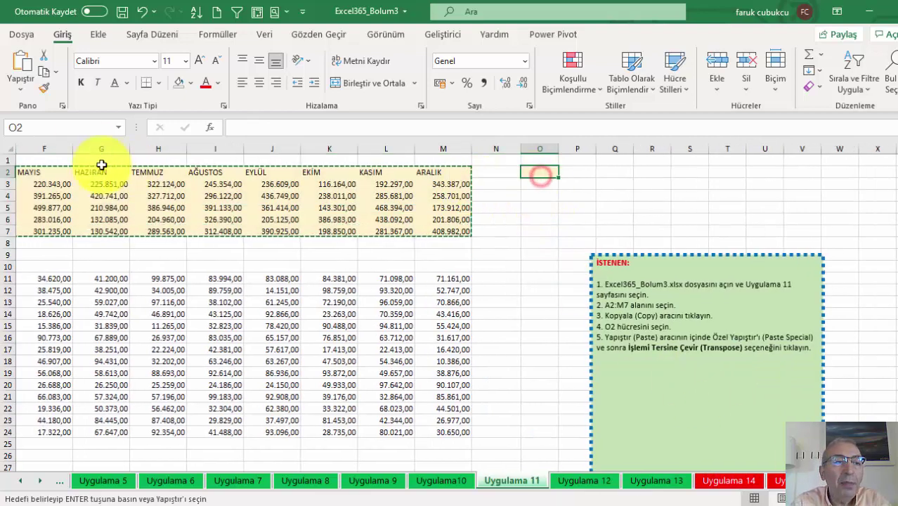
- Paste the income table transposed at O2 and auto-fit columns P through U
click(20, 88)
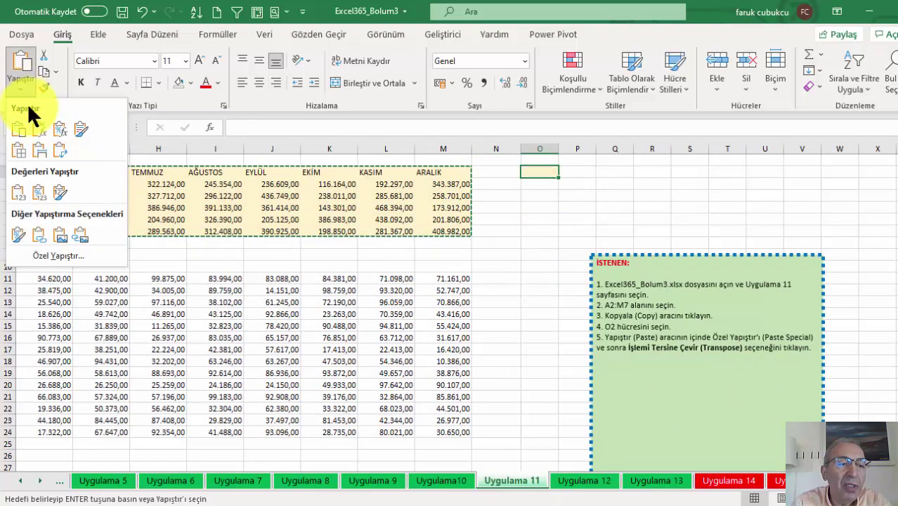
click(54, 260)
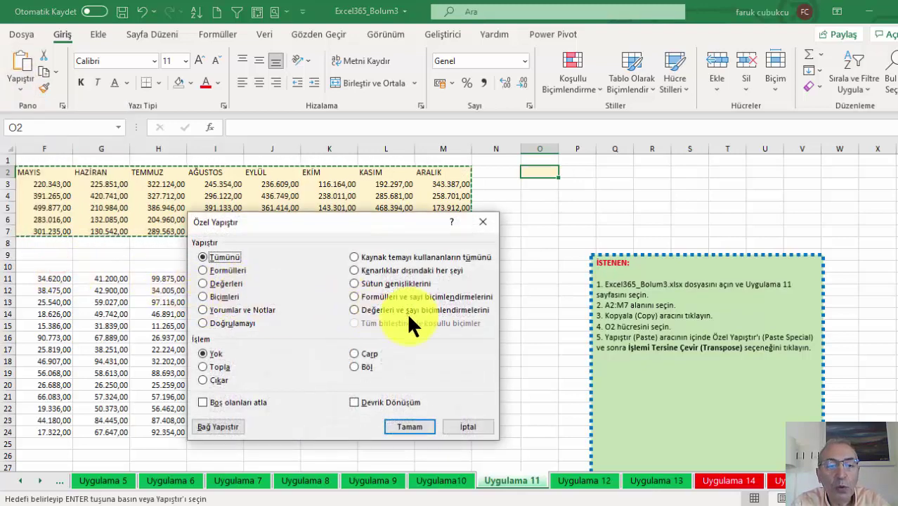
click(455, 427)
click(20, 89)
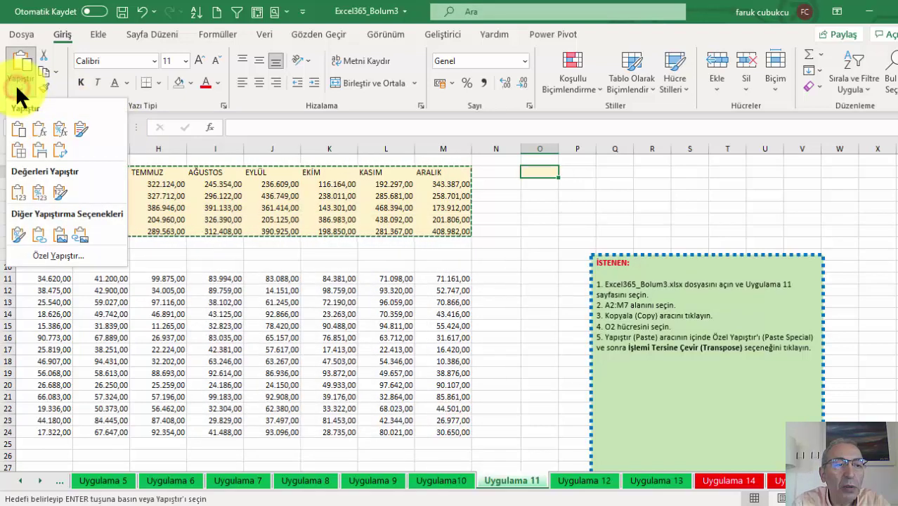
click(60, 149)
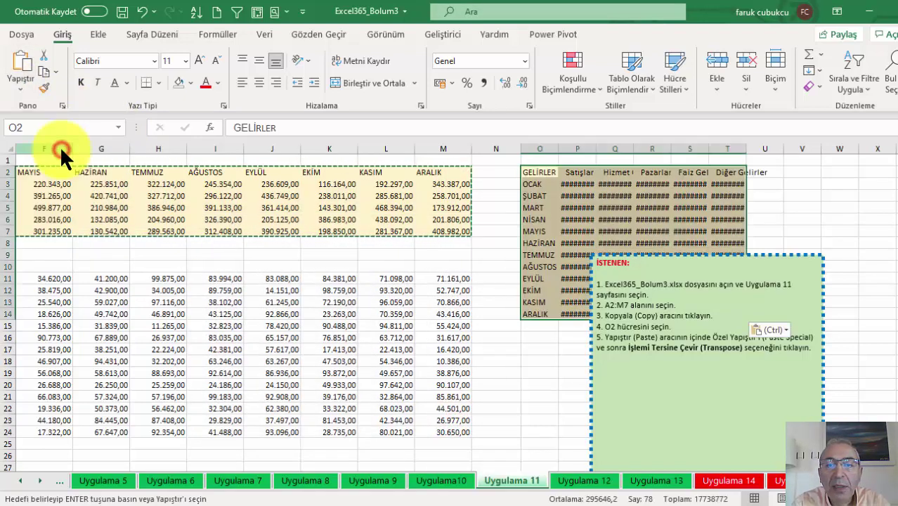
drag(578, 148, 733, 144)
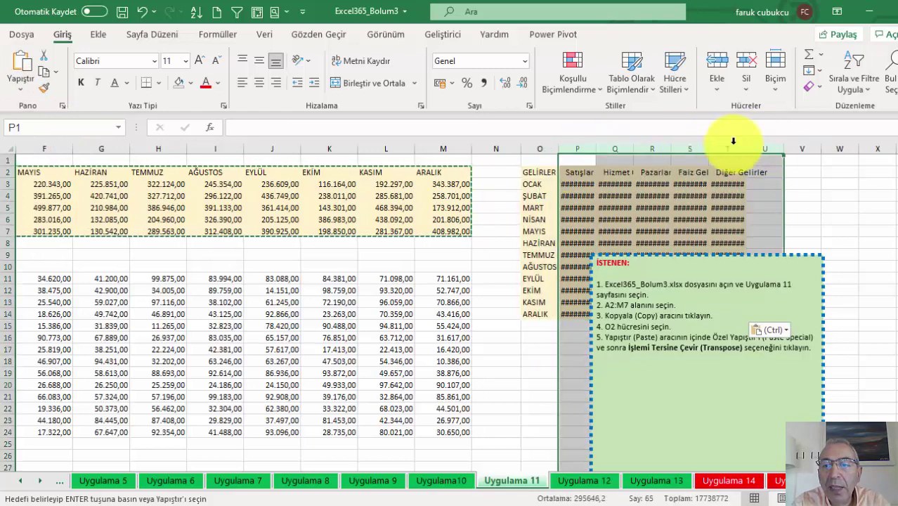
double_click(709, 149)
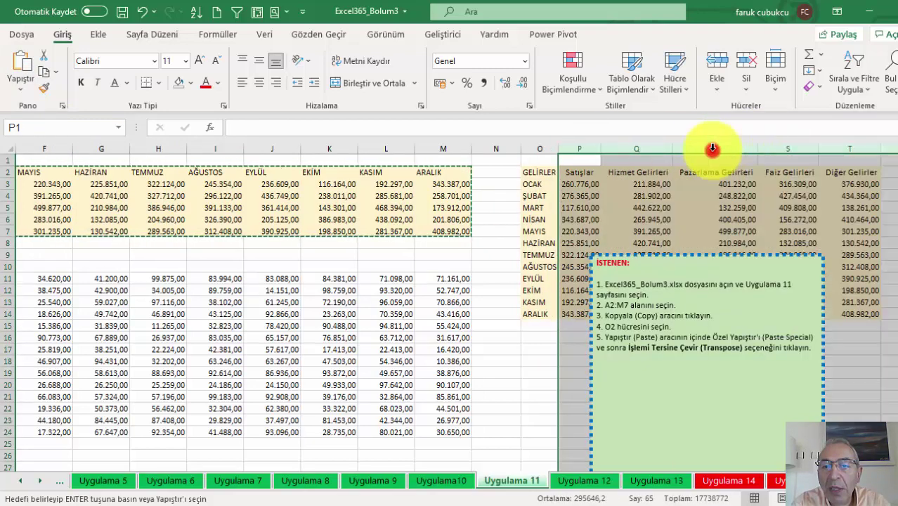
- Move the instruction note to the sheet's lower right and select the transposed table O2:T14
click(627, 254)
drag(627, 254, 678, 408)
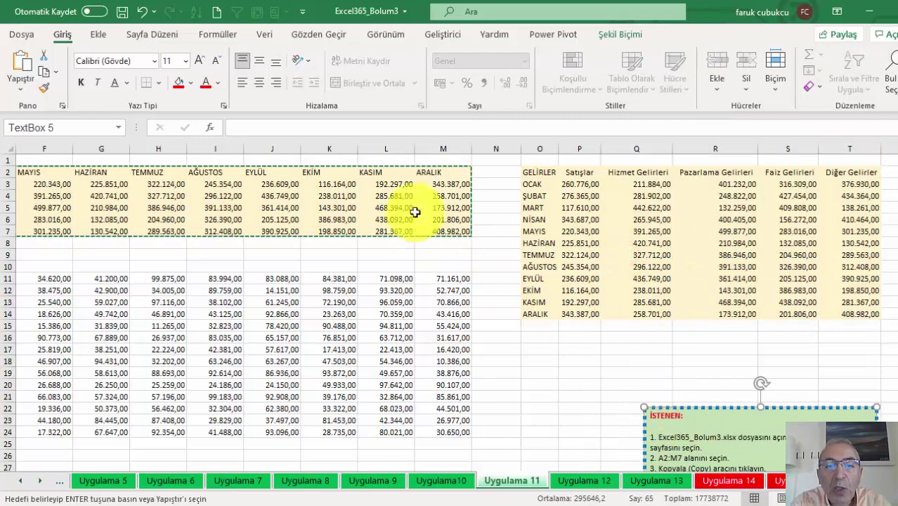
click(400, 196)
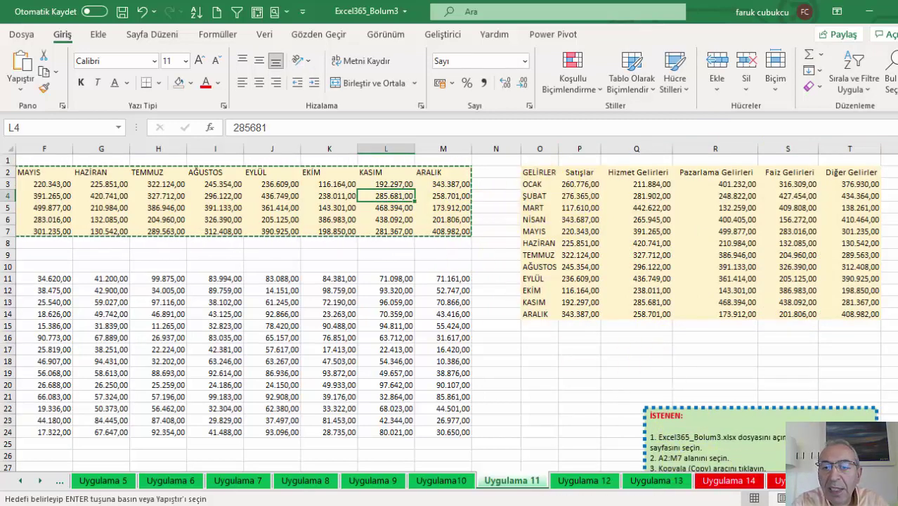
scroll(450, 281, left, 3)
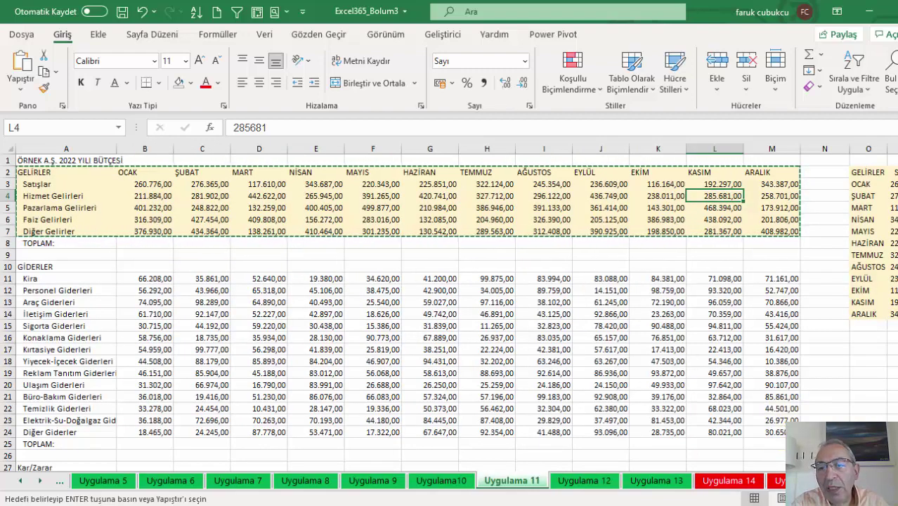
scroll(449, 309, right, 2)
scroll(450, 309, right, 10)
scroll(450, 309, right, 3)
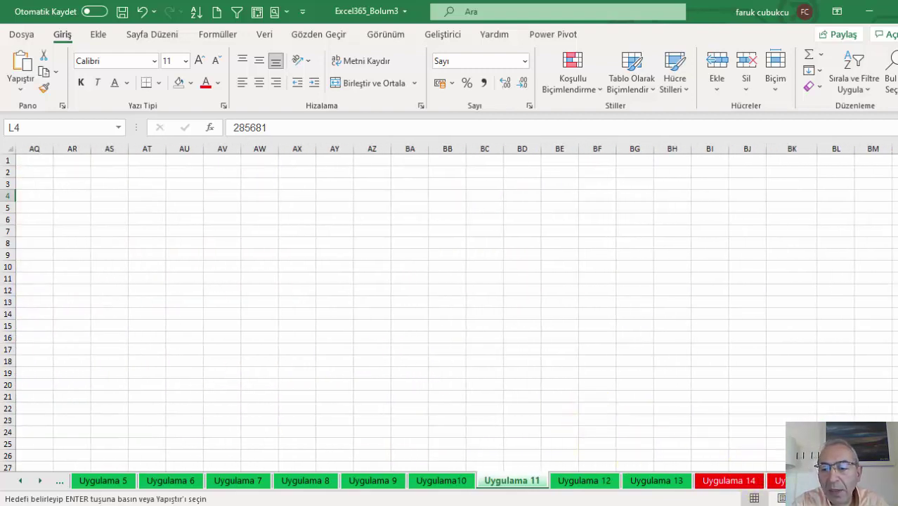
scroll(632, 183, left, 7)
scroll(632, 183, left, 6)
scroll(632, 182, left, 1)
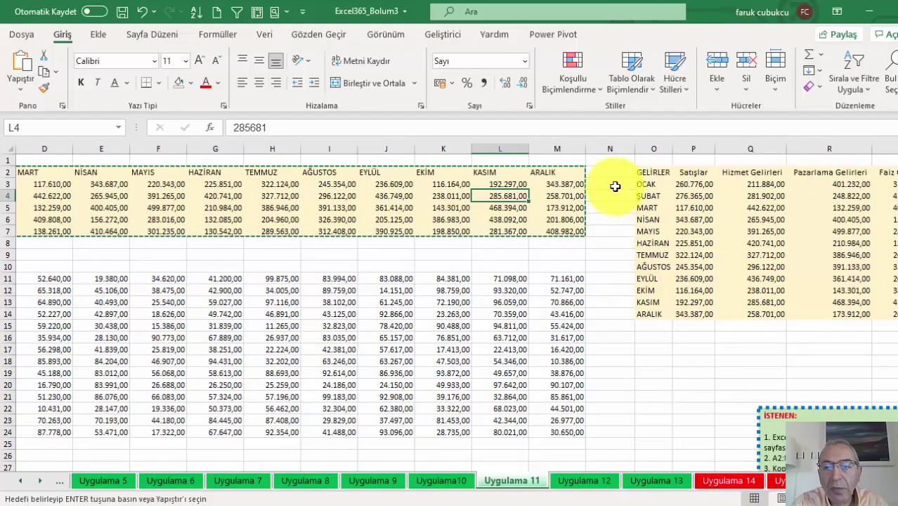
drag(647, 172, 674, 191)
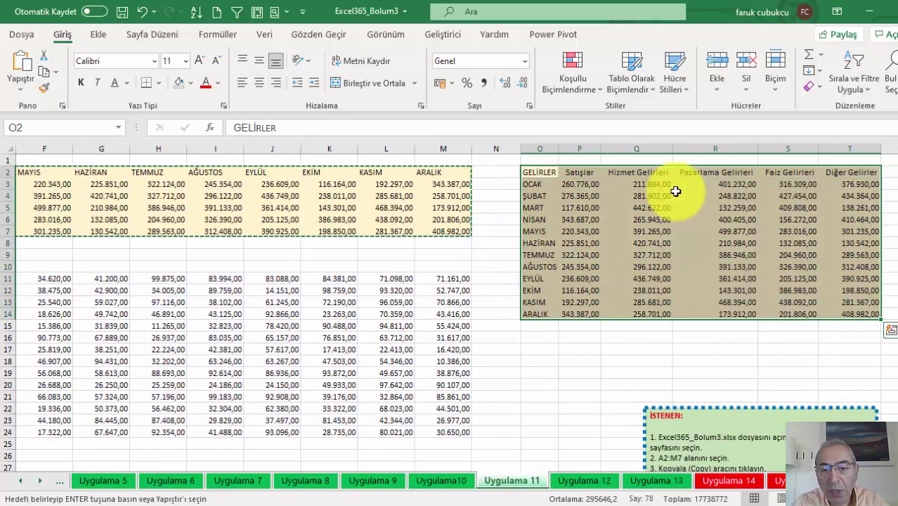
- Copy O2:T14 and paste it transposed at BB3
key(ctrl+c)
scroll(450, 309, right, 3)
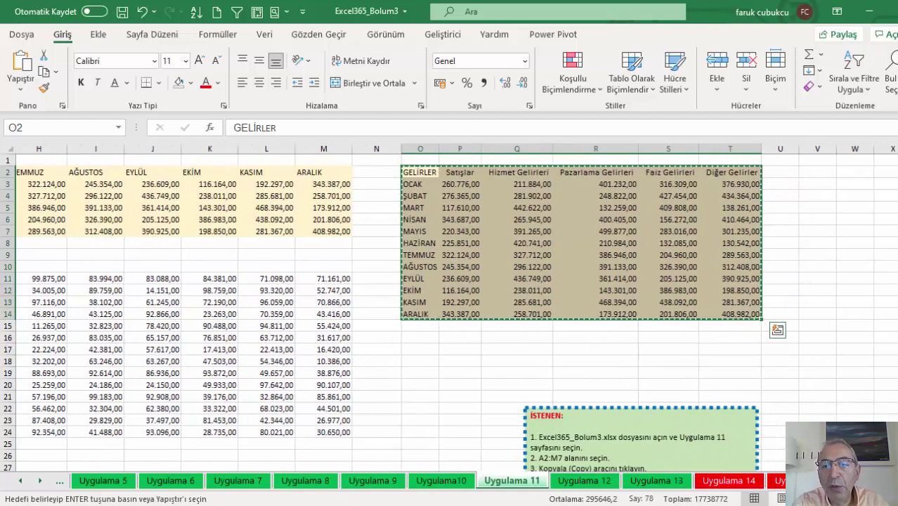
scroll(450, 309, right, 10)
click(193, 181)
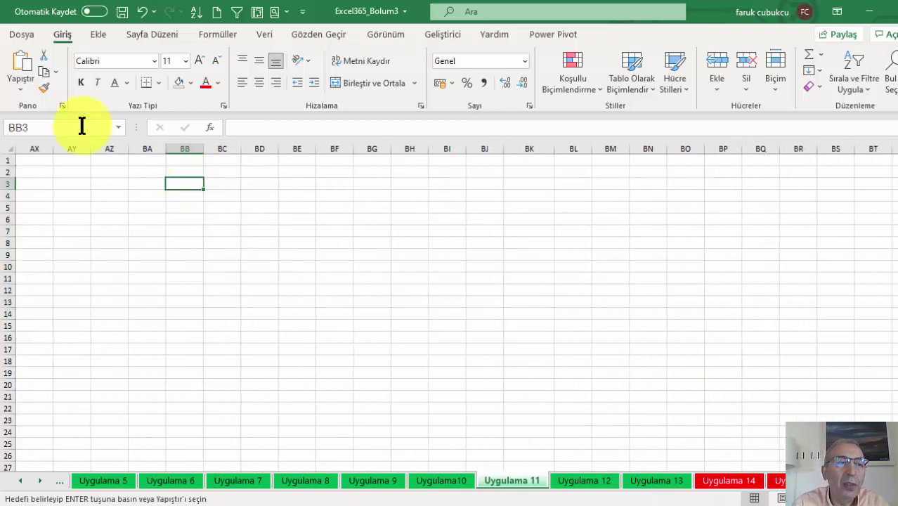
click(19, 86)
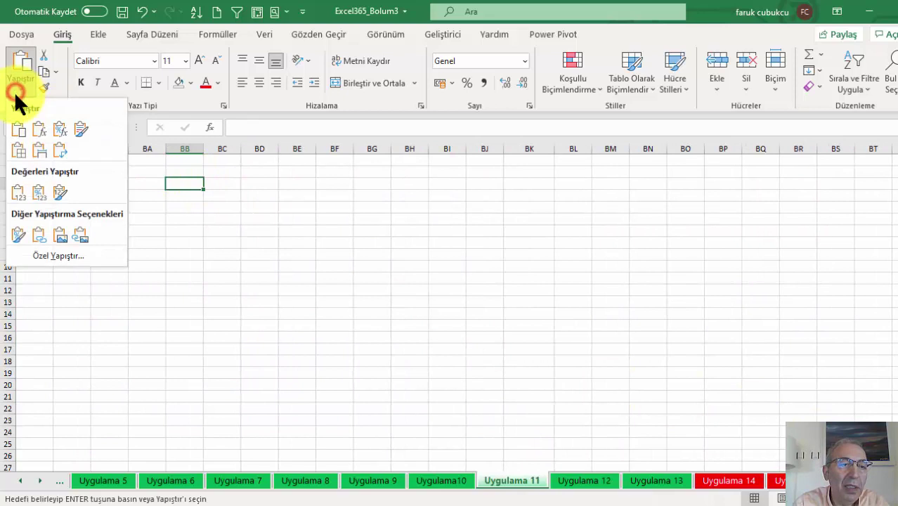
click(61, 150)
- Auto-fit columns BC through BP, then switch to the Uygulama 12 sheet
click(229, 147)
mouse_move(229, 148)
mouse_down()
mouse_move(717, 146)
mouse_move(636, 144)
mouse_up()
double_click(632, 150)
click(480, 232)
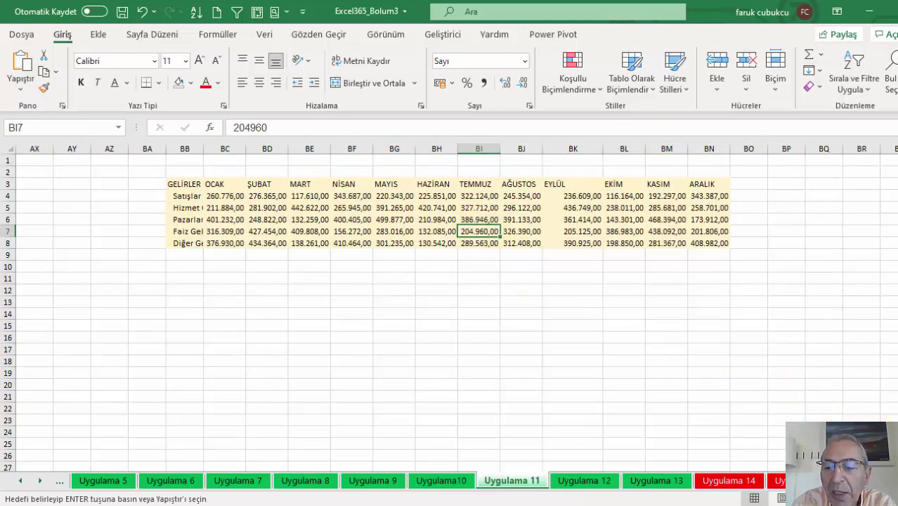
scroll(449, 309, left, 15)
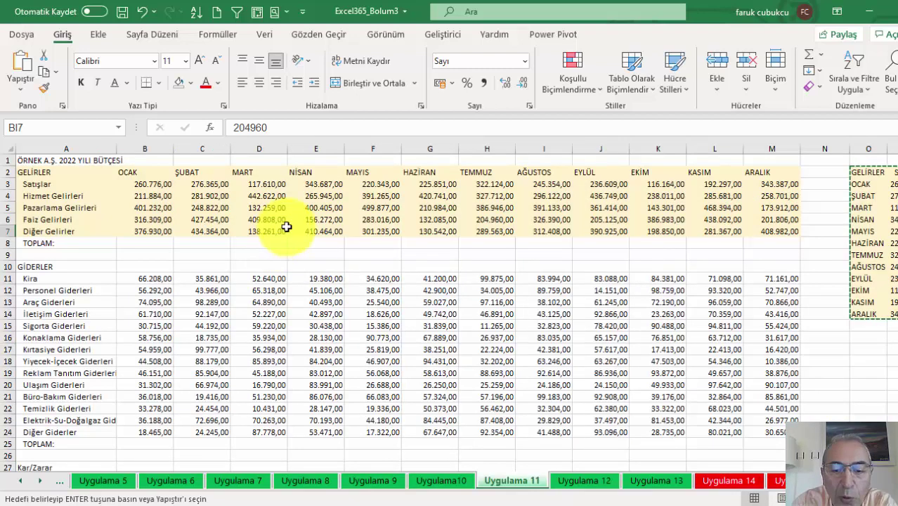
click(583, 480)
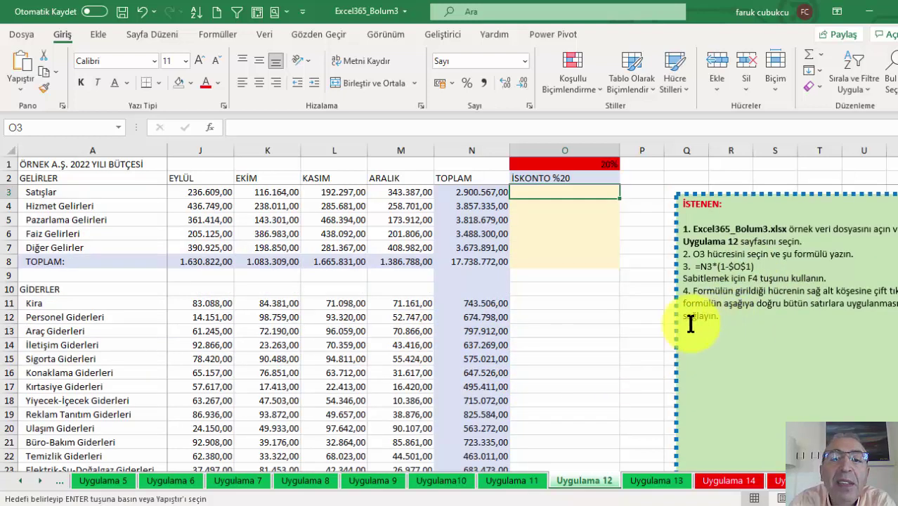
- Enter the 20% discount formula =N3*20% in O3 and fill it down to O7
click(537, 189)
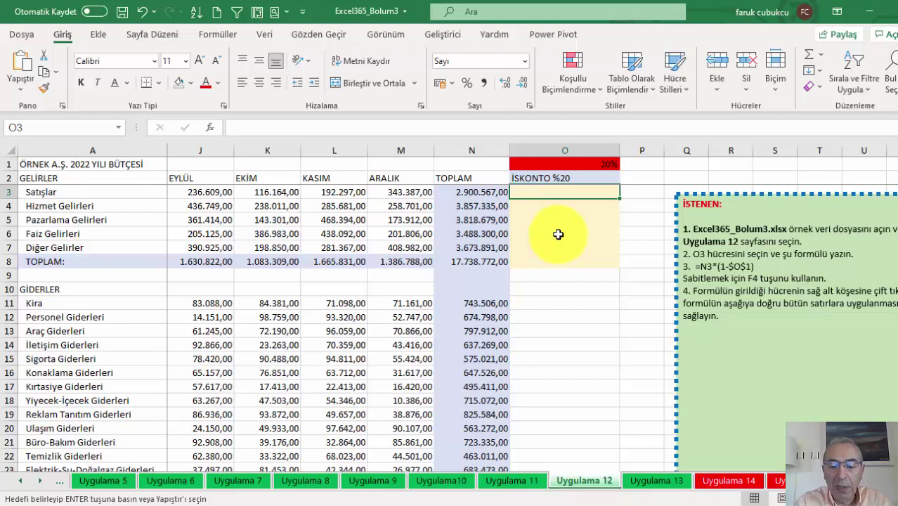
text(=)
click(474, 192)
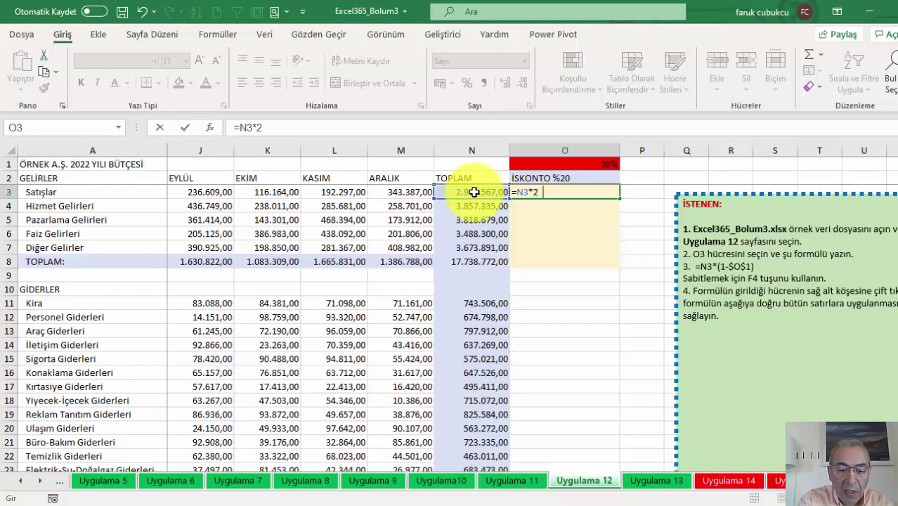
key(Return)
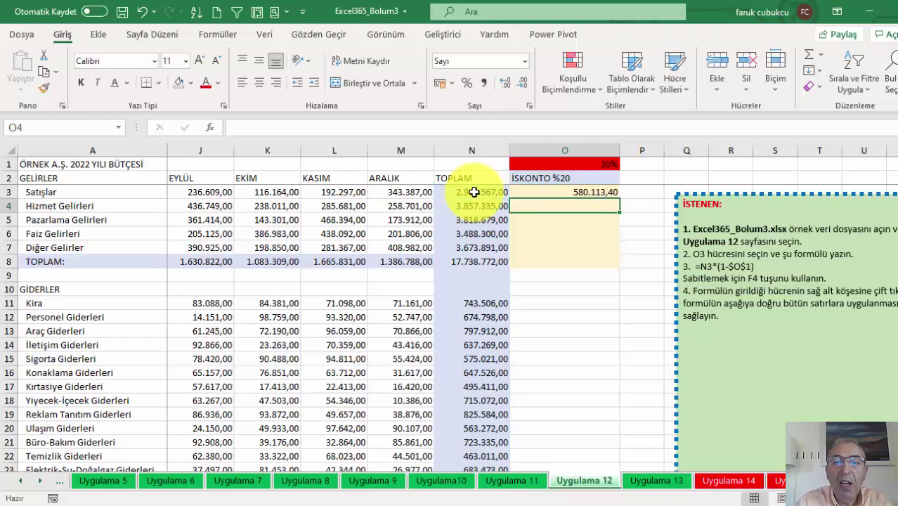
click(575, 191)
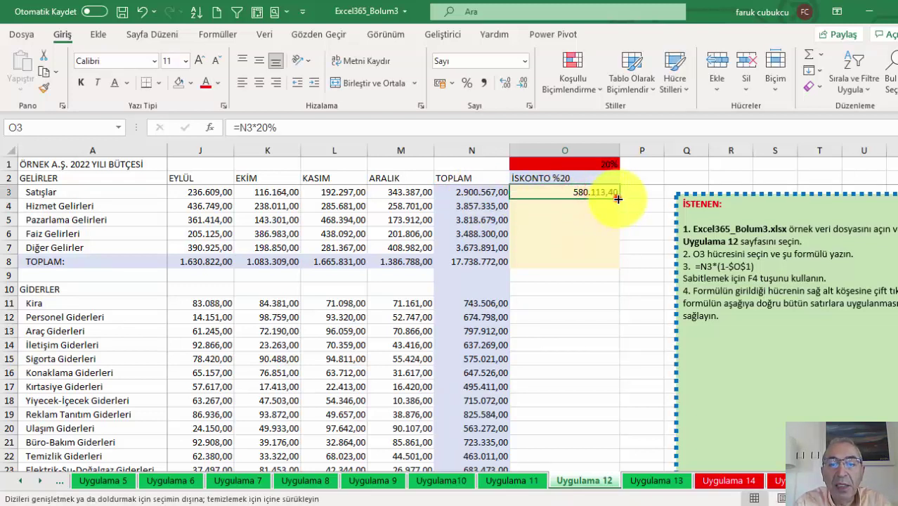
drag(619, 198, 588, 245)
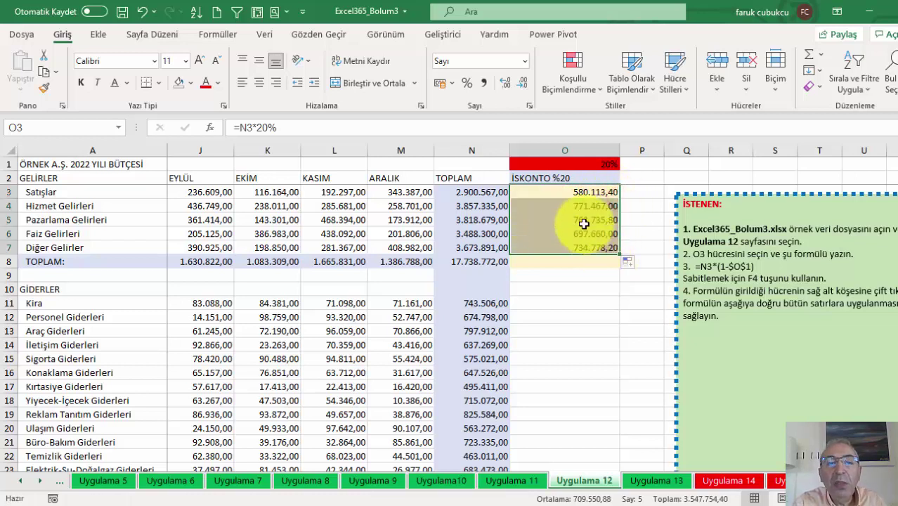
double_click(561, 192)
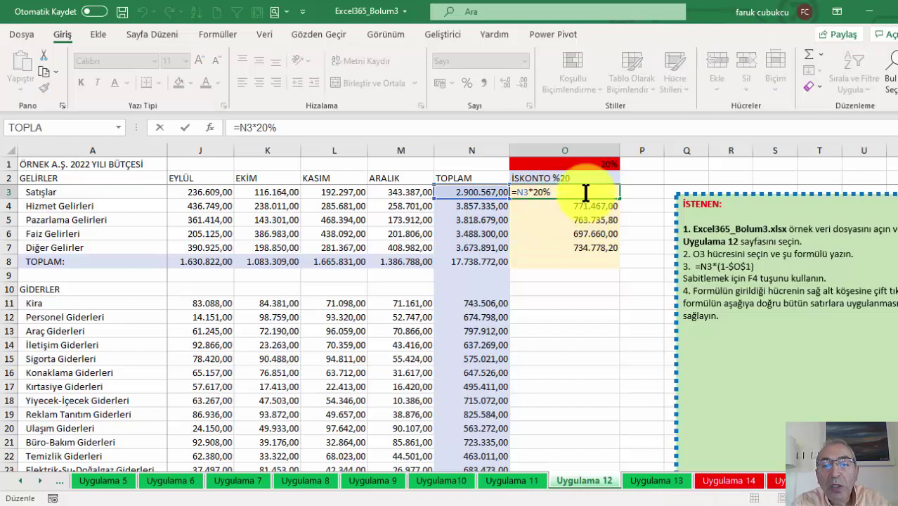
drag(594, 192, 585, 259)
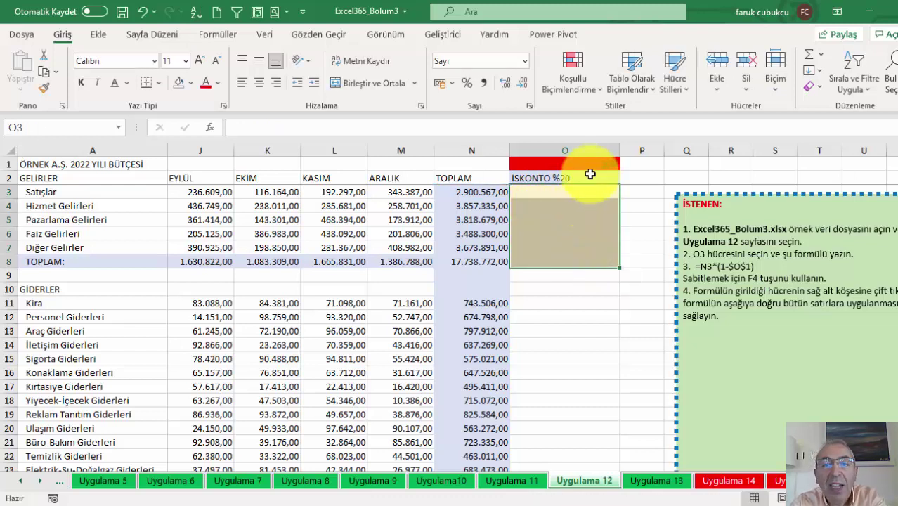
- Clear column O, then rebuild O3 as =N3*O1 and fill it down to O8
key(Delete)
click(591, 164)
click(547, 195)
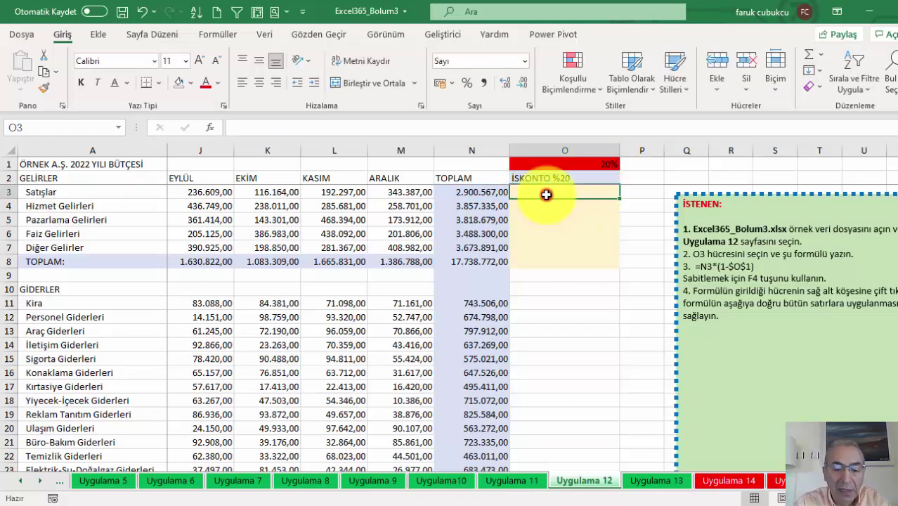
text(=)
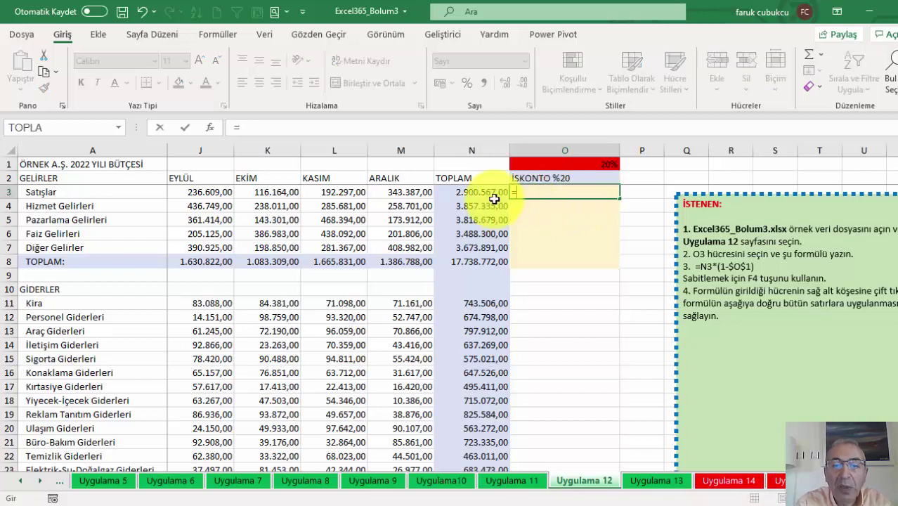
click(489, 191)
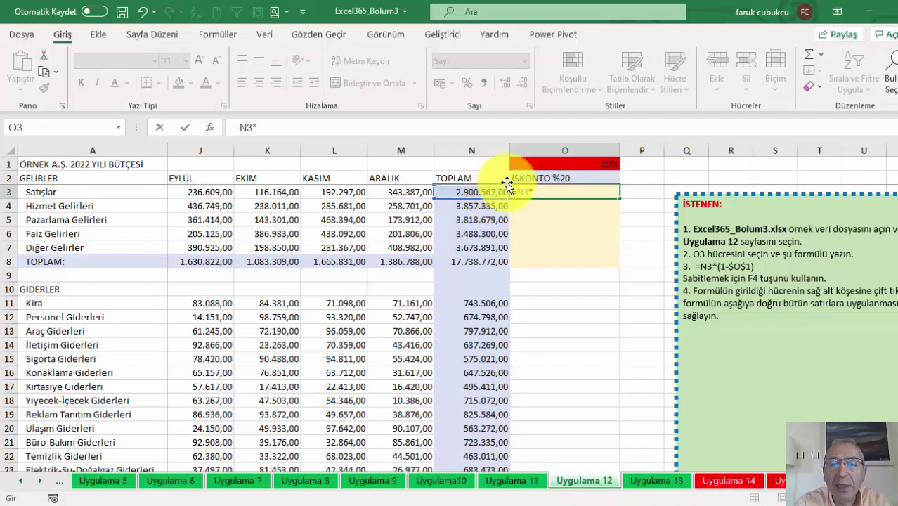
click(592, 163)
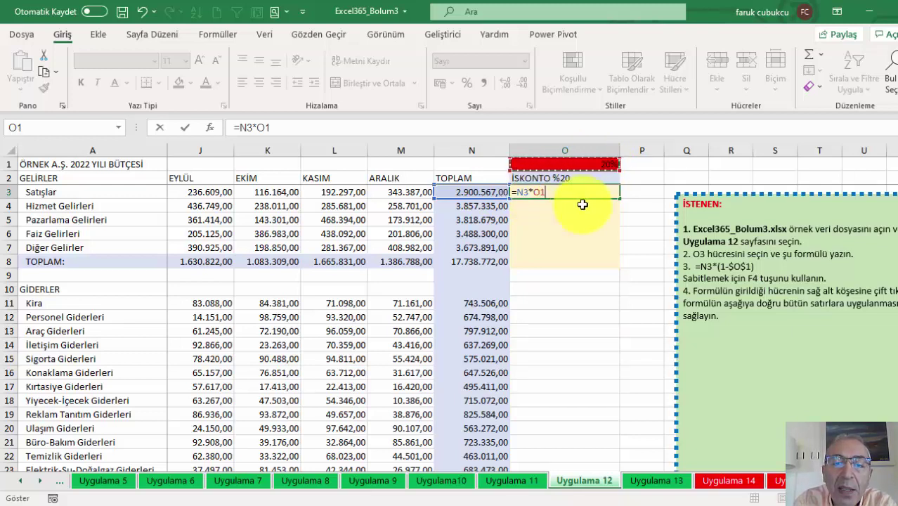
click(538, 194)
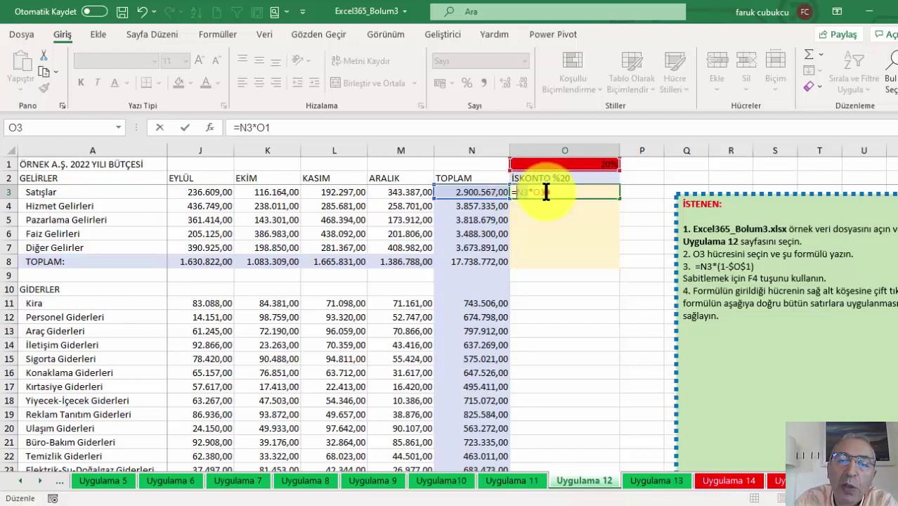
click(546, 192)
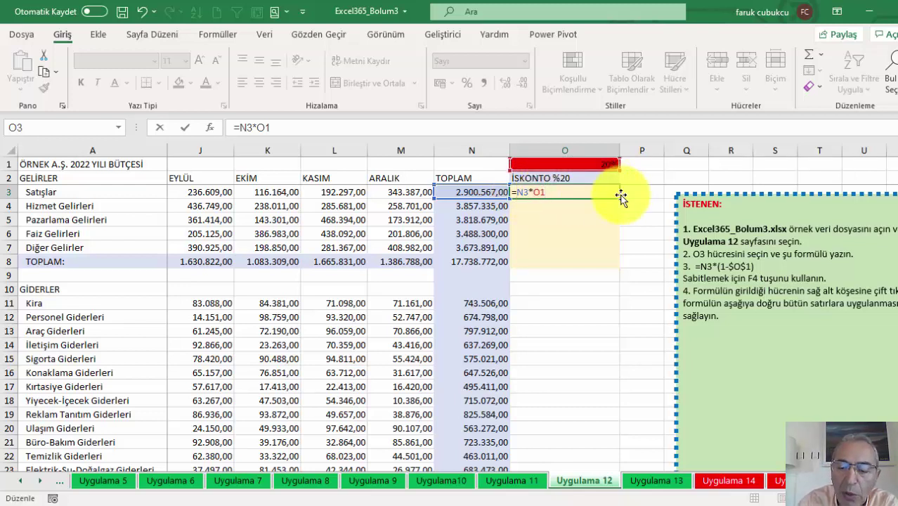
key(Return)
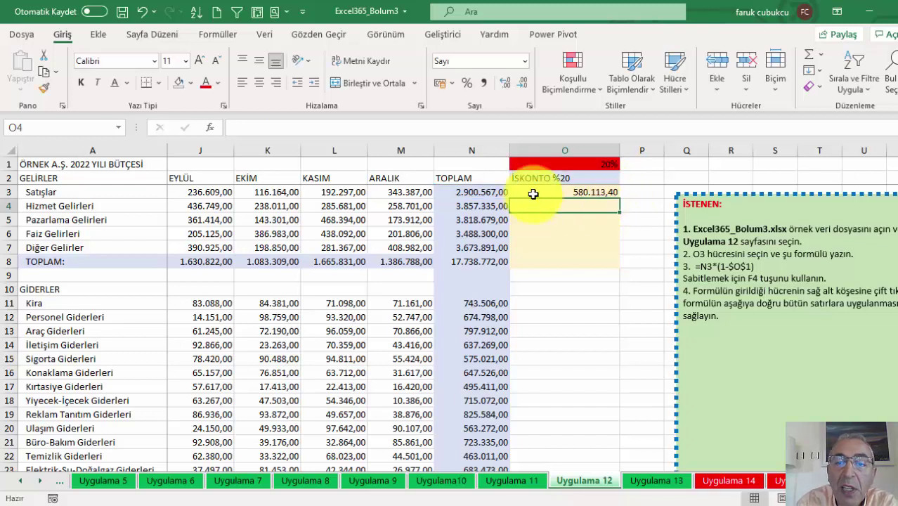
click(575, 191)
drag(621, 200, 625, 267)
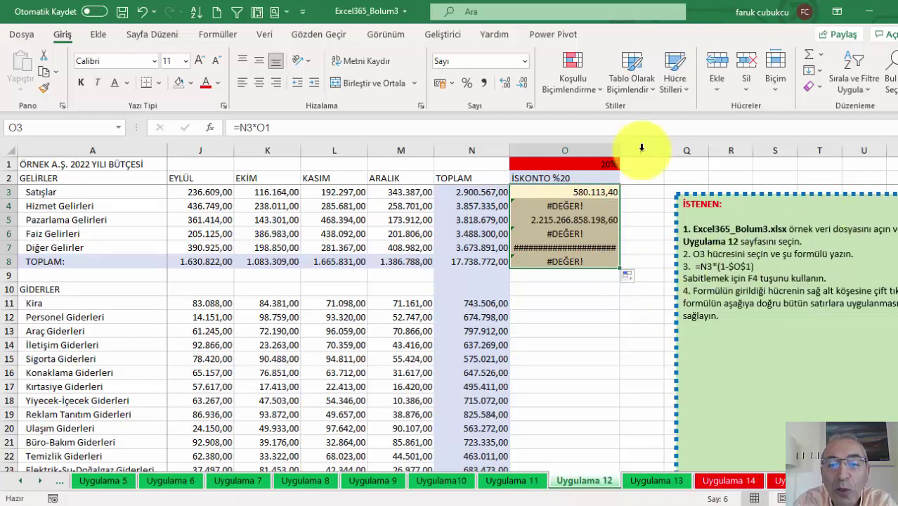
- Inspect the copied formulas in O3 through O8 showing shifted references, then select O11:O18
double_click(556, 192)
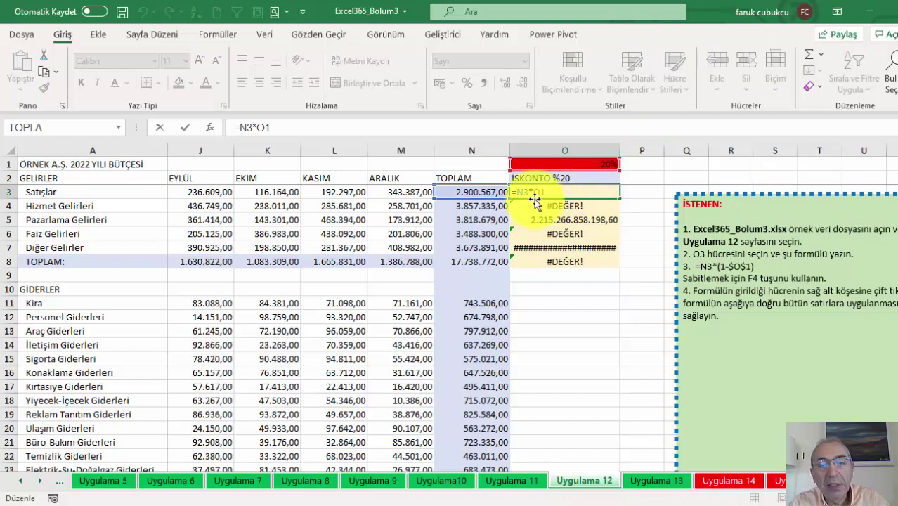
key(Return)
double_click(531, 204)
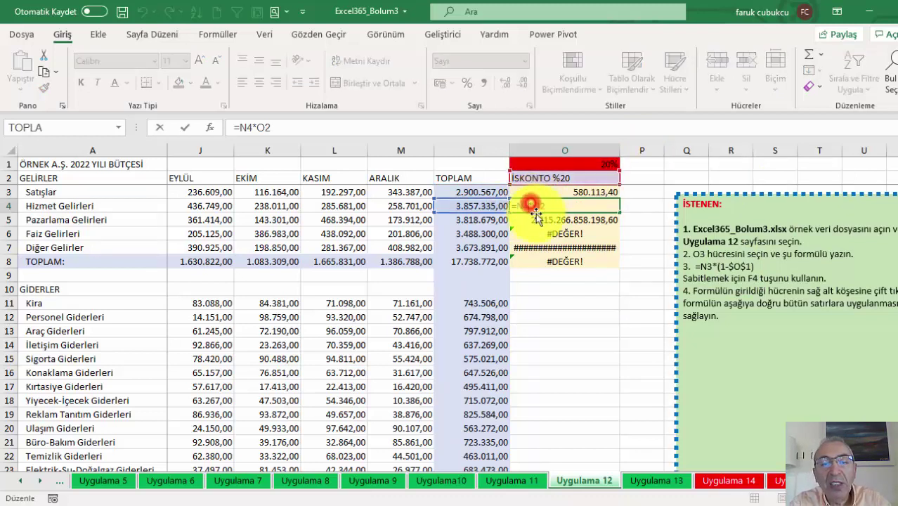
key(Return)
double_click(529, 220)
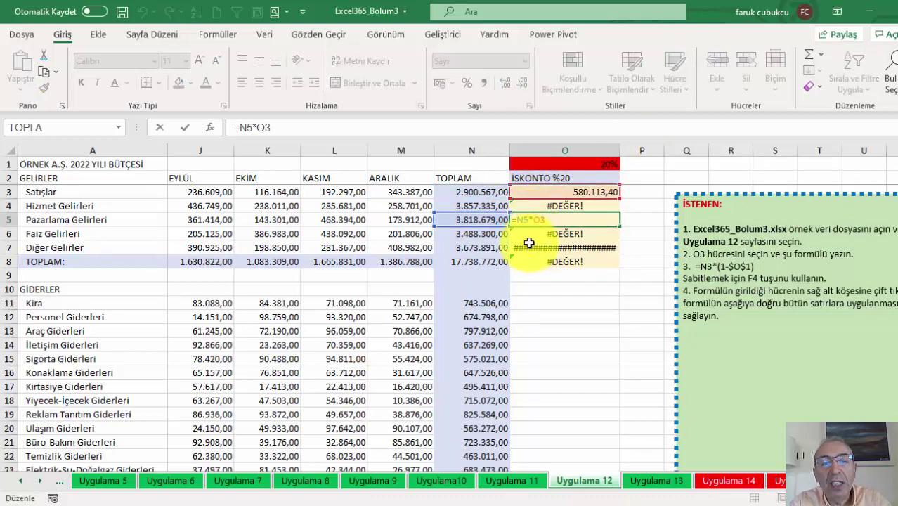
key(Return)
double_click(531, 234)
key(Return)
double_click(534, 247)
key(Return)
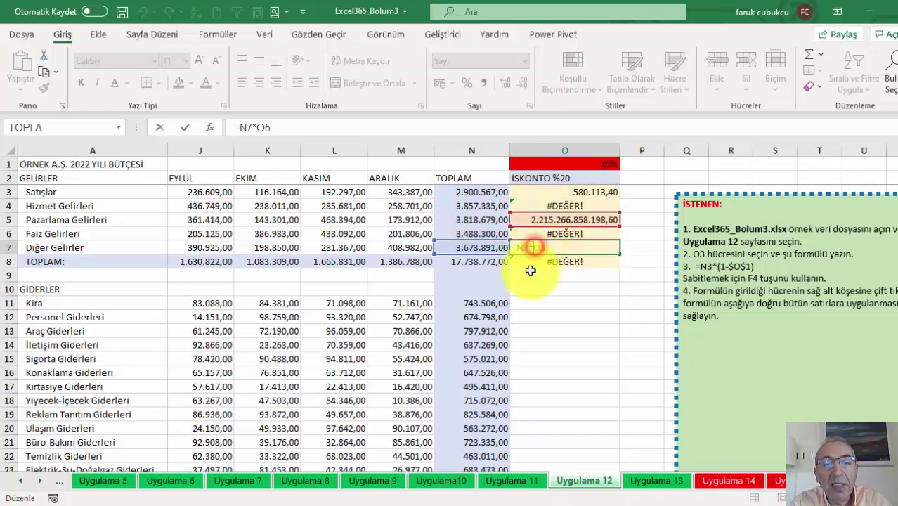
double_click(529, 262)
key(Return)
drag(528, 303, 520, 385)
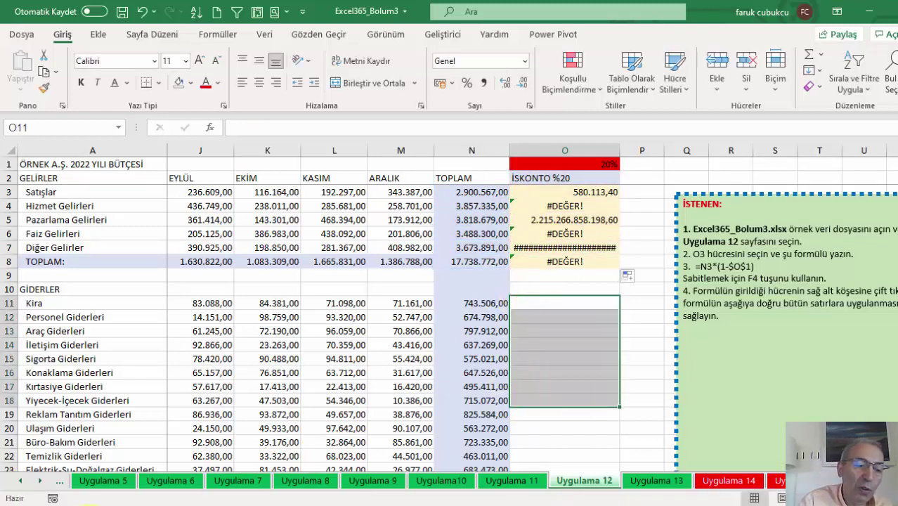
- On Uygulama 1, review the copied TUTAR formulas in column E from E4 to E14
ctrl+click(21, 481)
click(100, 480)
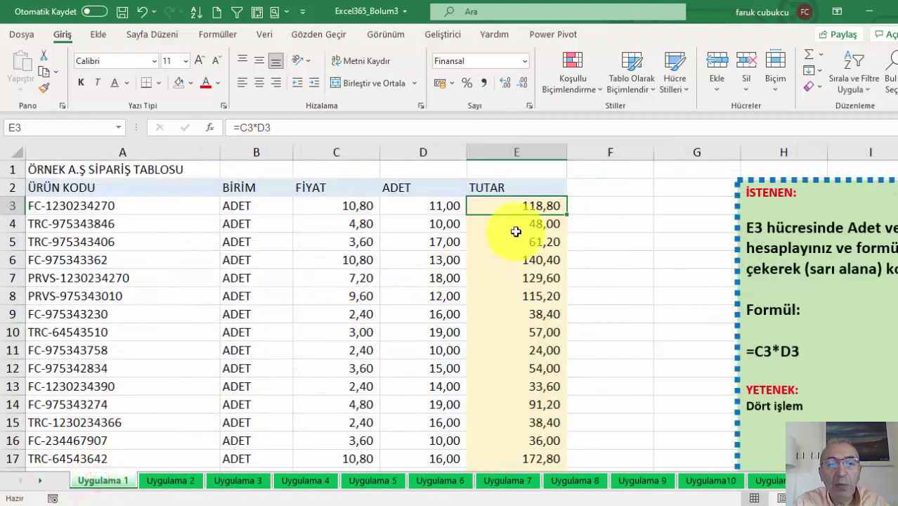
click(540, 222)
click(534, 241)
click(523, 257)
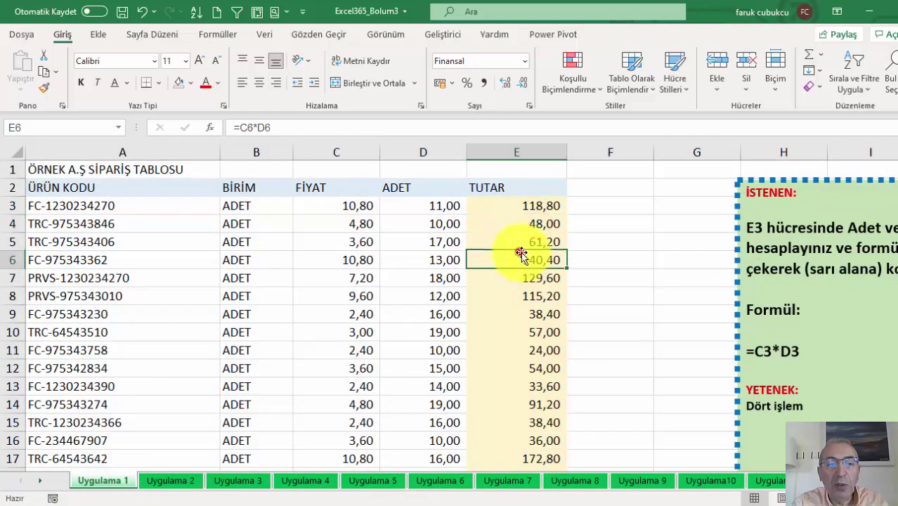
click(510, 278)
click(524, 367)
click(530, 403)
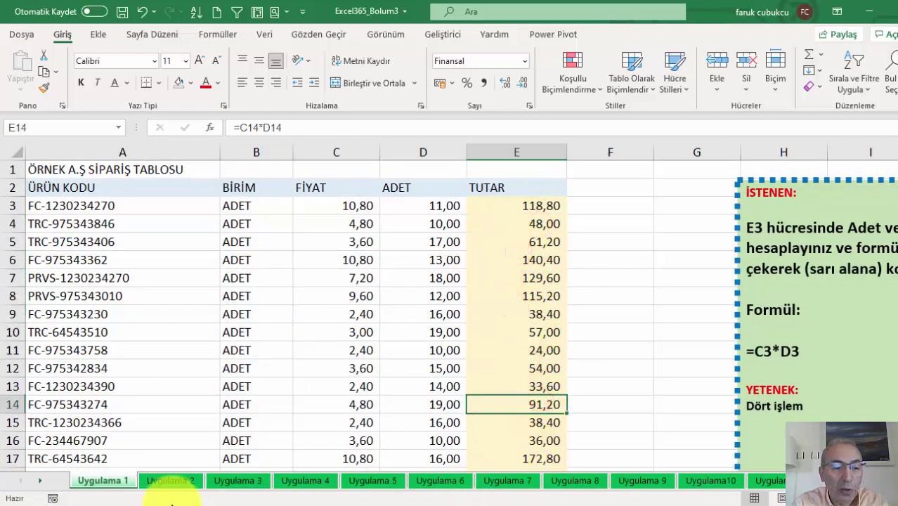
- Back on Uygulama 12, check O3's =N3*O1 and O5, then clear O3:O12
click(42, 481)
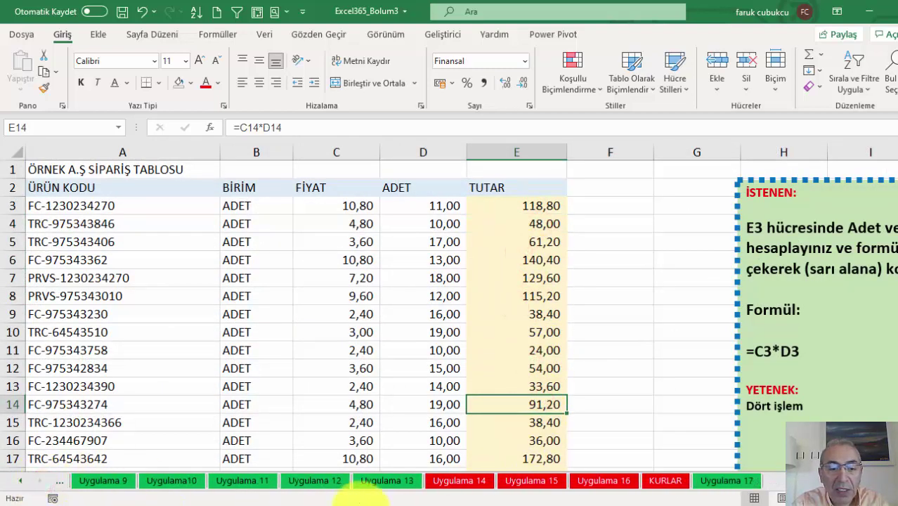
click(339, 483)
click(570, 191)
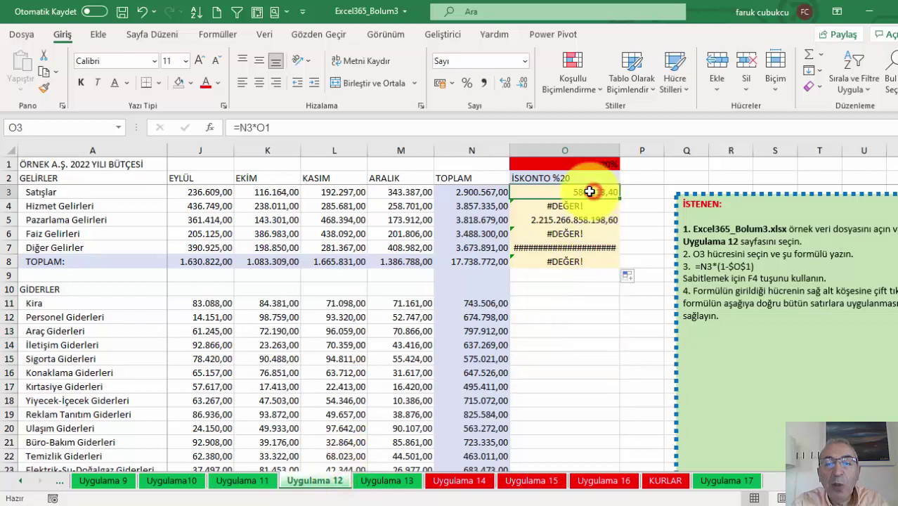
text(=N3*O1)
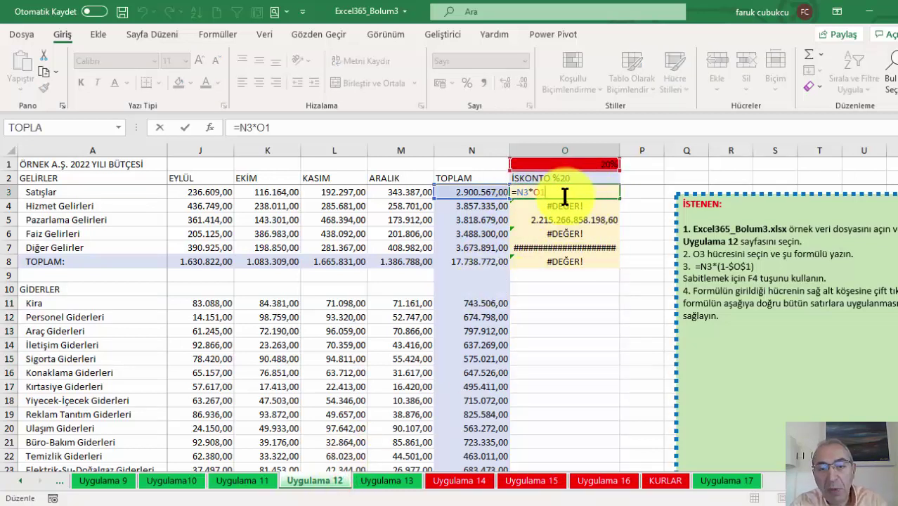
key(Return)
double_click(557, 217)
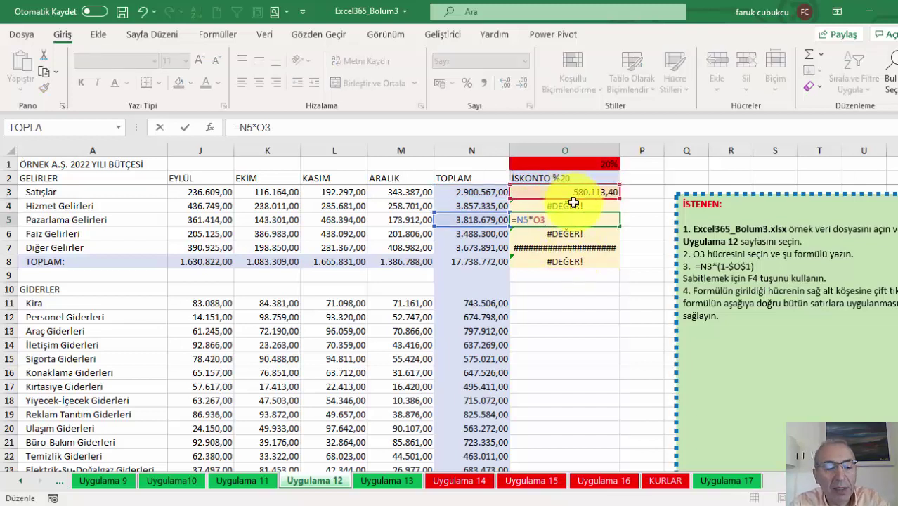
key(Return)
drag(575, 203, 601, 309)
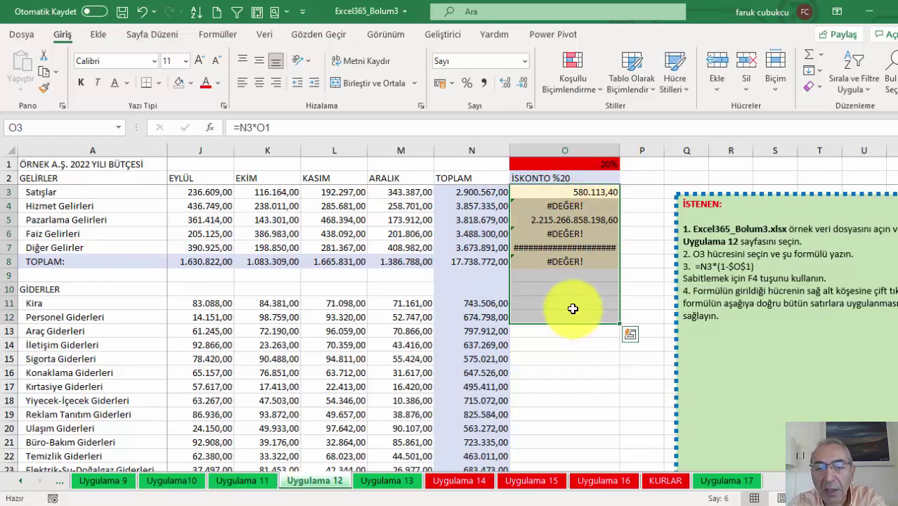
key(Delete)
click(547, 194)
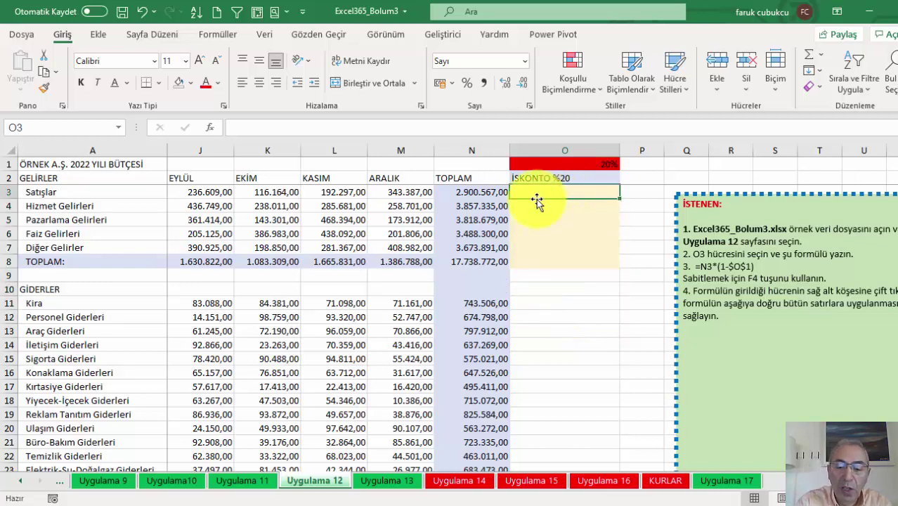
- Enter the anchored formula =N3*$O$1 in O3 and fill it down to O8
text(=)
click(464, 194)
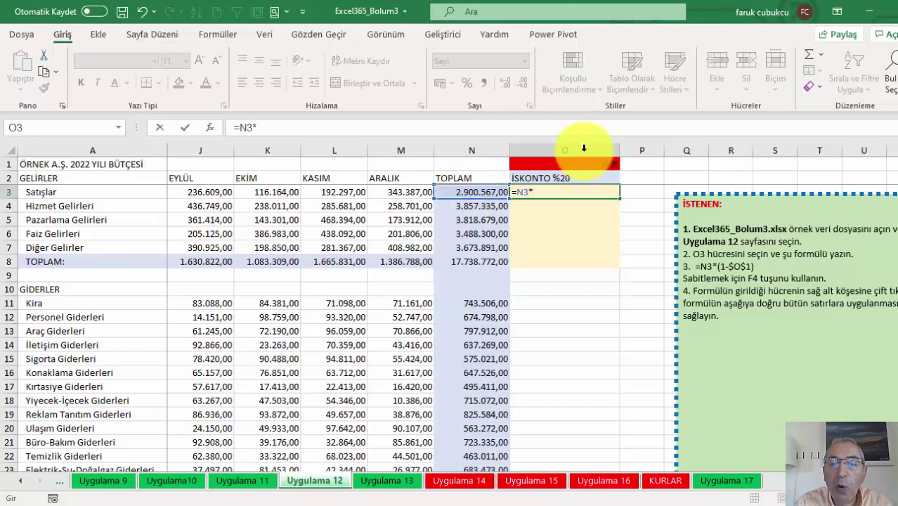
click(596, 164)
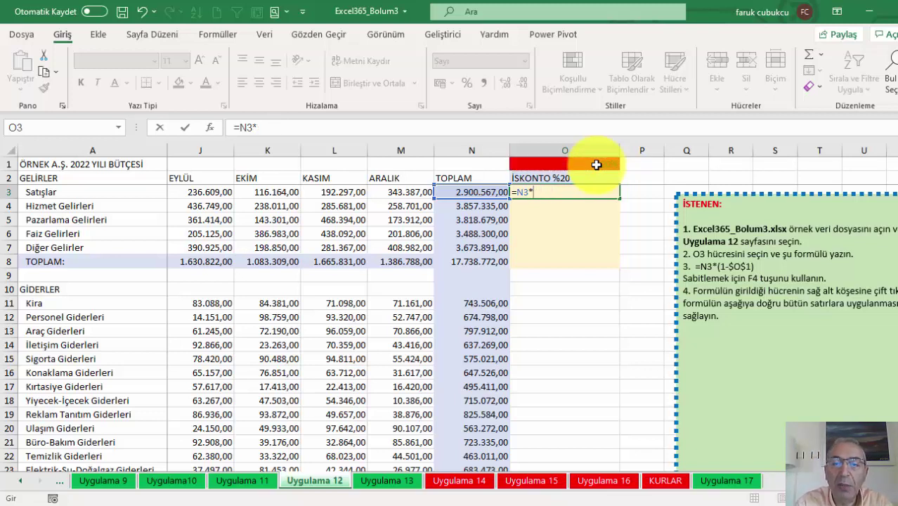
click(595, 164)
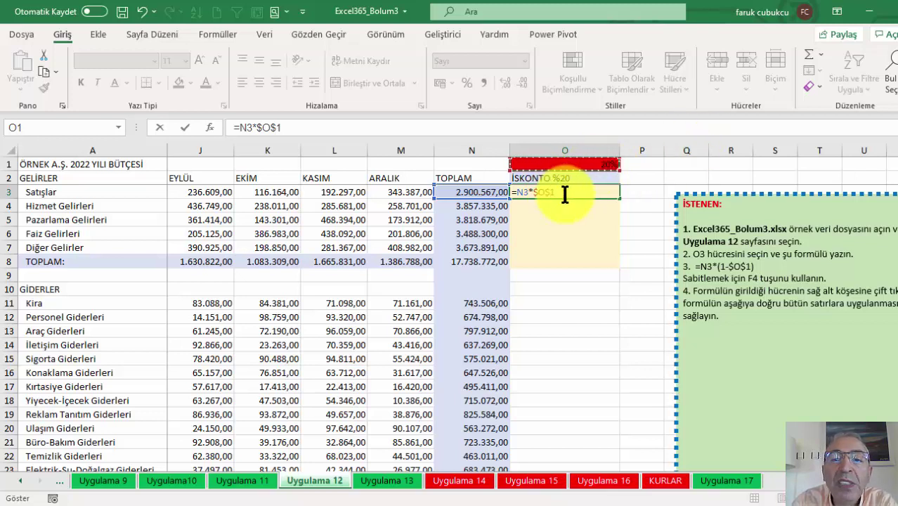
click(536, 192)
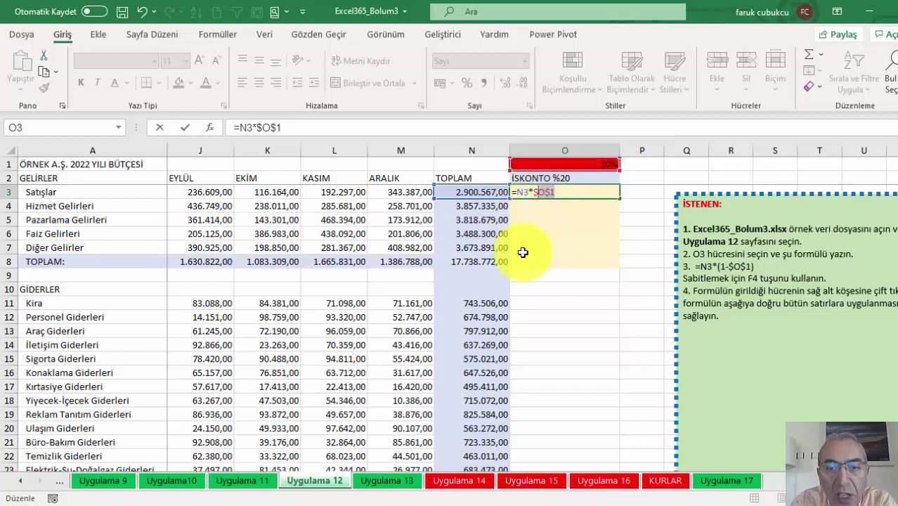
key(Return)
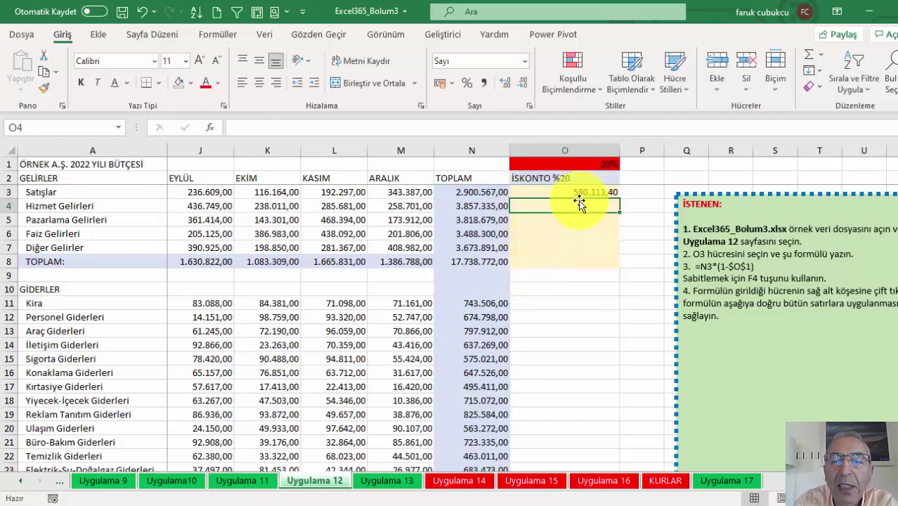
click(594, 192)
drag(619, 198, 612, 266)
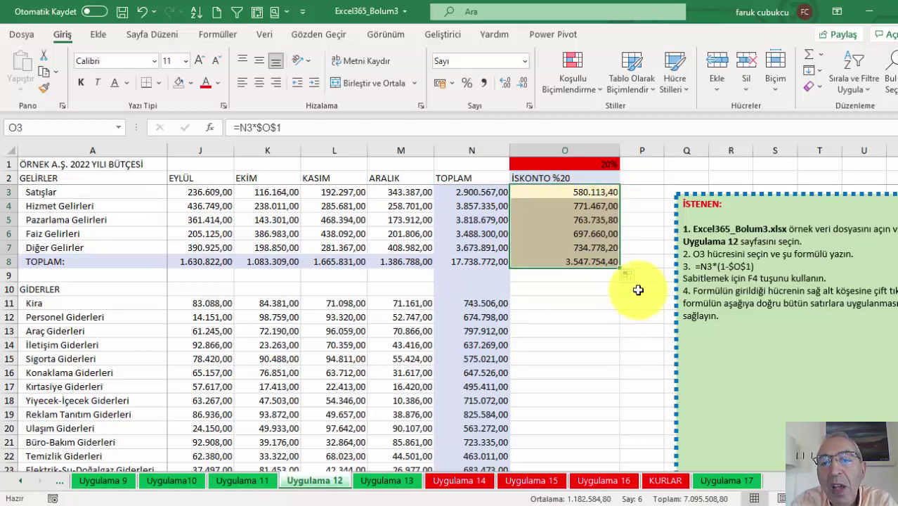
click(677, 226)
- Move the instruction box right, then enter =N3-O3 in P3 and fill it down to P7
drag(711, 191, 793, 203)
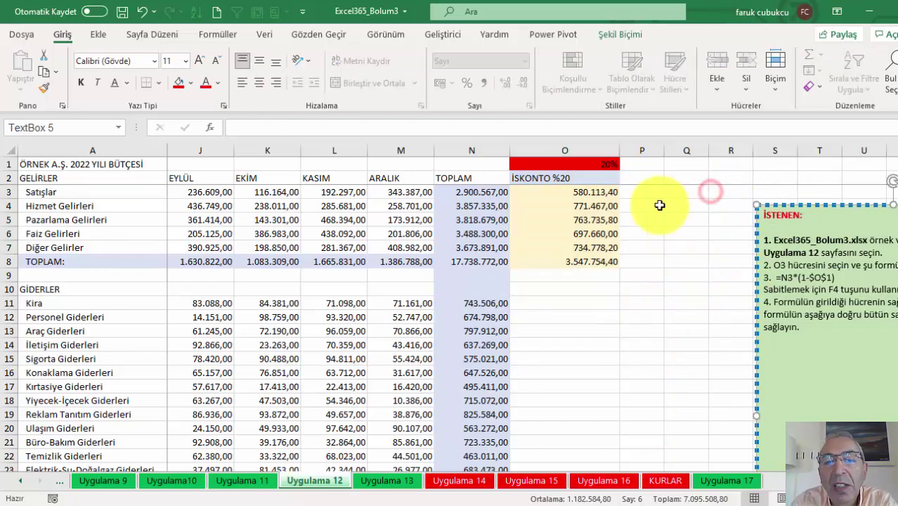
click(523, 192)
click(645, 191)
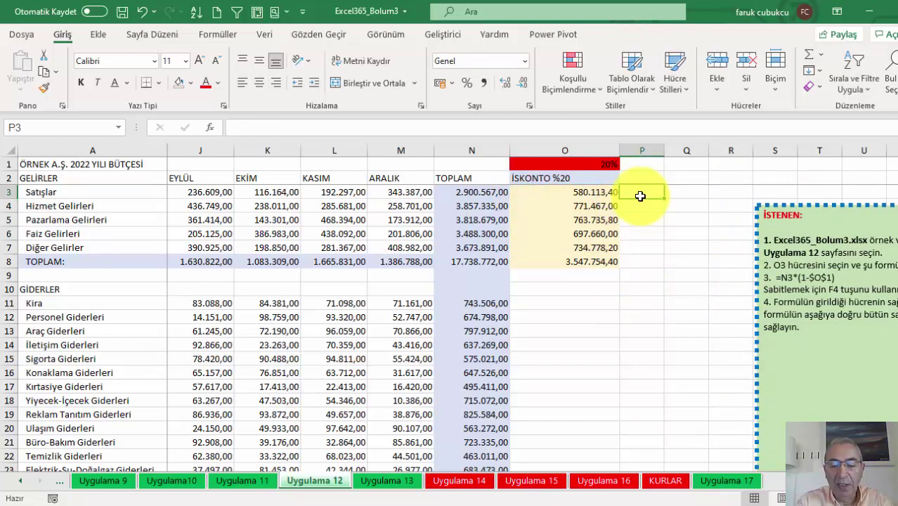
text(=)
click(462, 188)
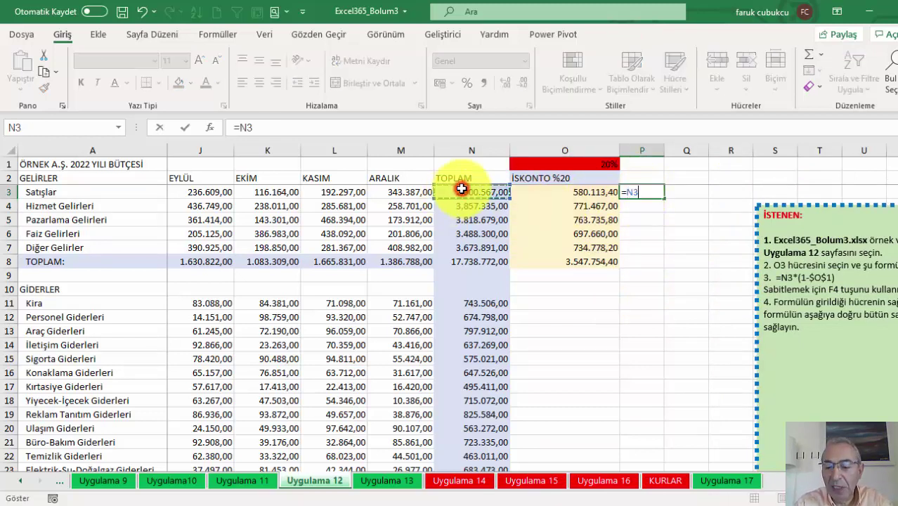
text(-)
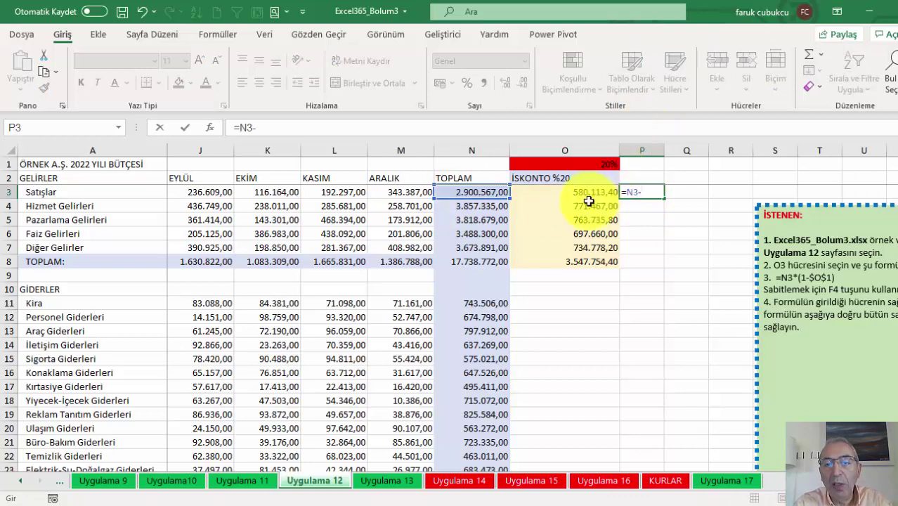
click(589, 194)
key(Return)
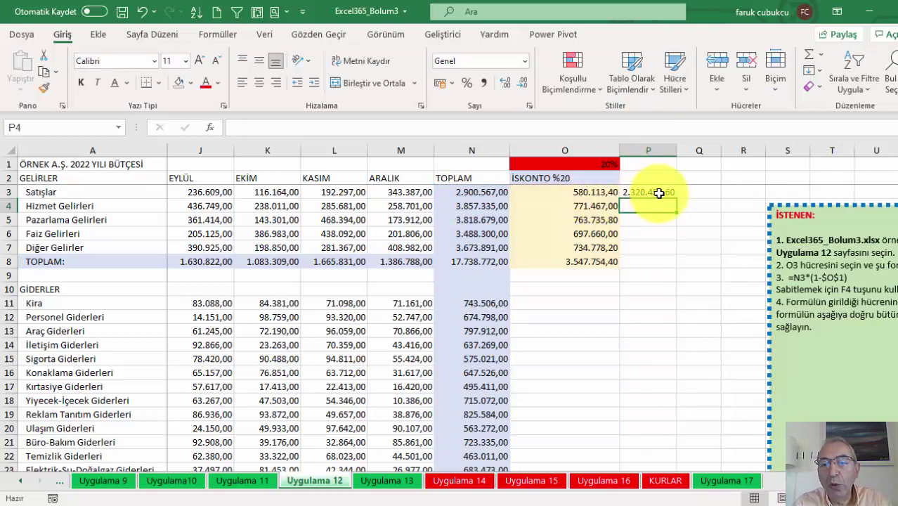
click(659, 193)
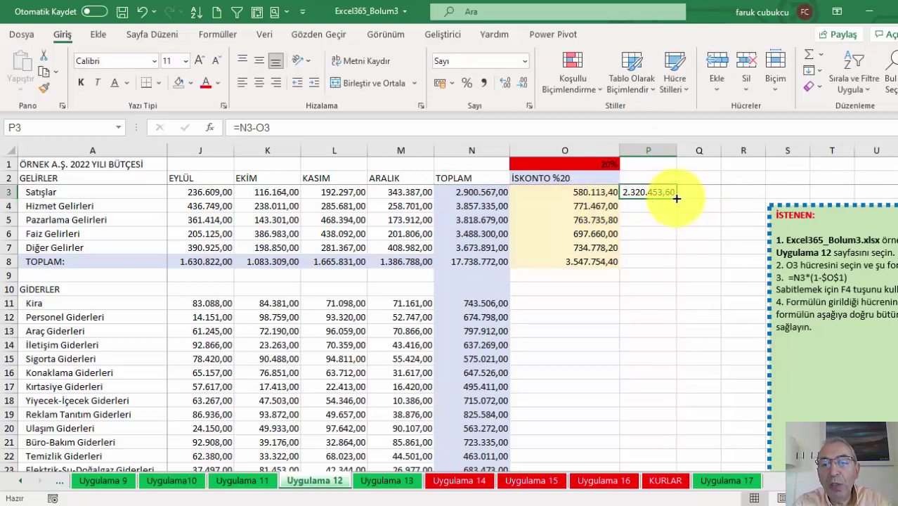
drag(676, 199, 676, 250)
click(652, 161)
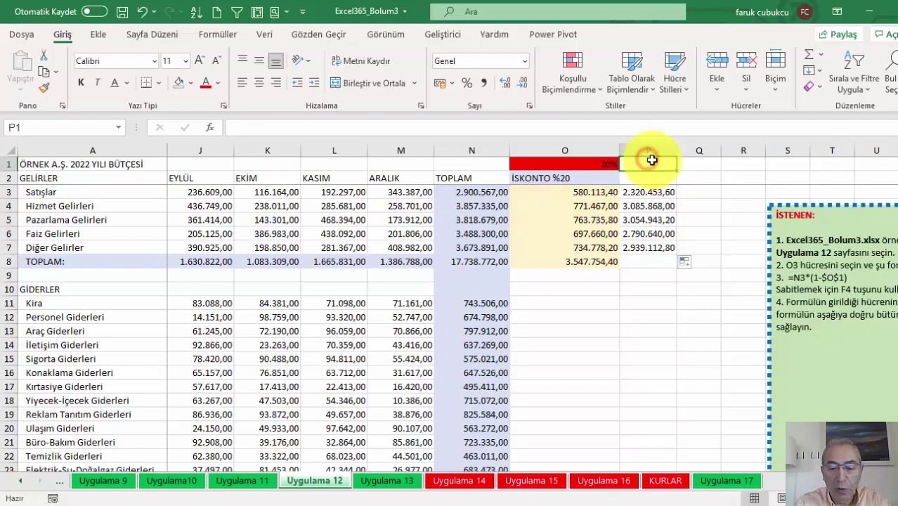
- Enter the exchange rate 1,18 in P1 and the formula =P3*P1 in Q3
text(1,18)
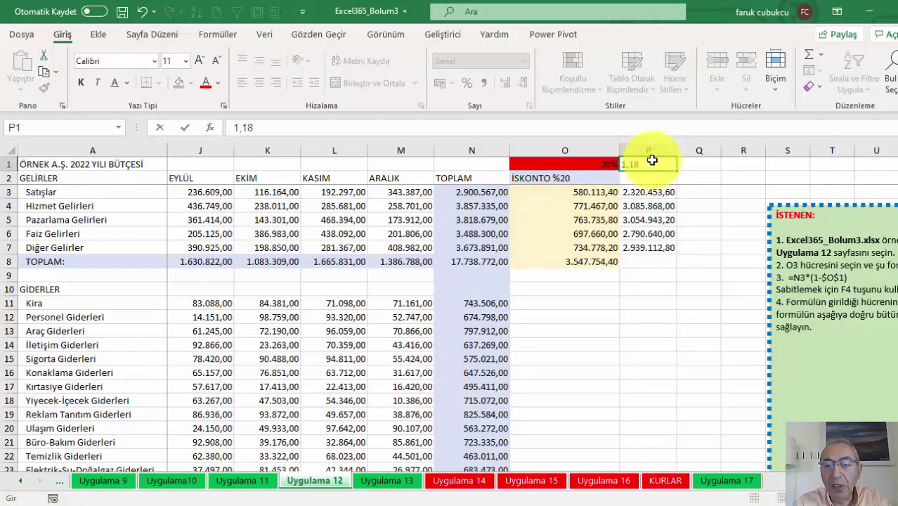
key(Return)
click(691, 191)
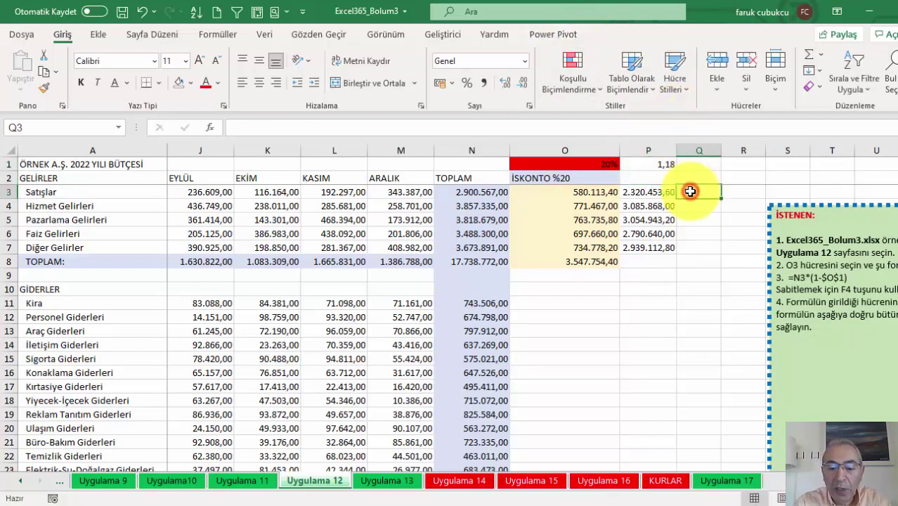
text(=)
click(657, 191)
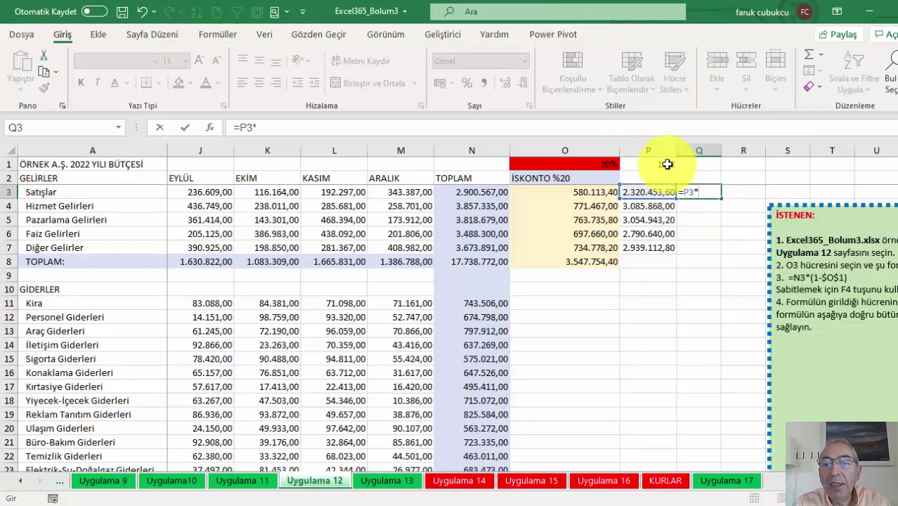
click(666, 163)
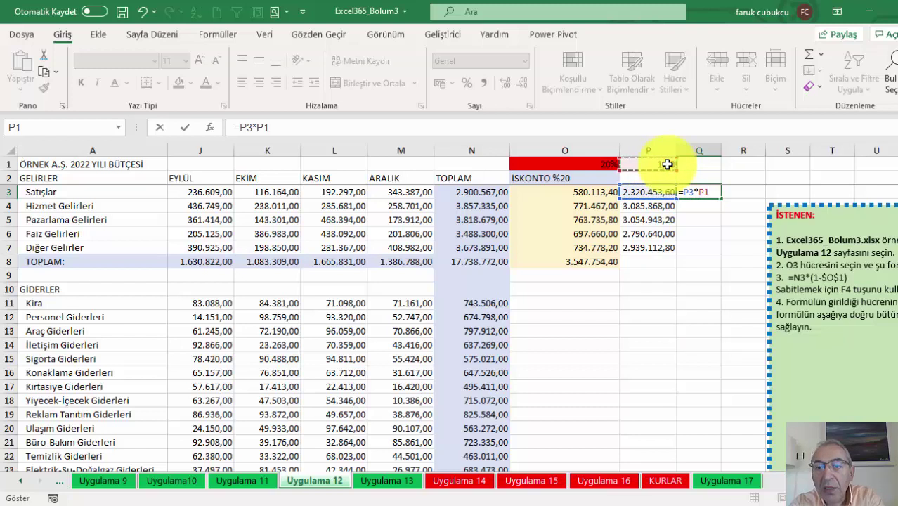
key(Return)
- Fill Q3 down to Q8 and P7 into P8, autofit columns P and Q, and inspect Q3
click(705, 189)
drag(721, 199, 716, 272)
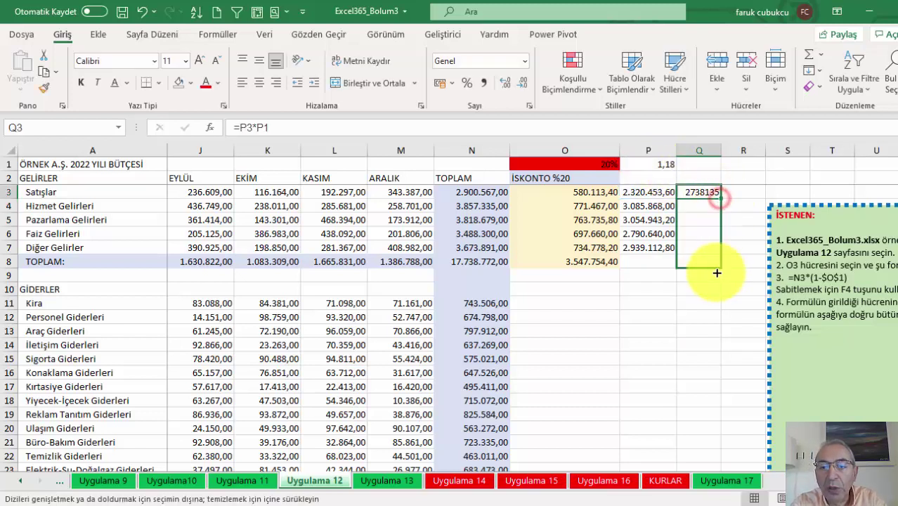
drag(663, 247, 676, 268)
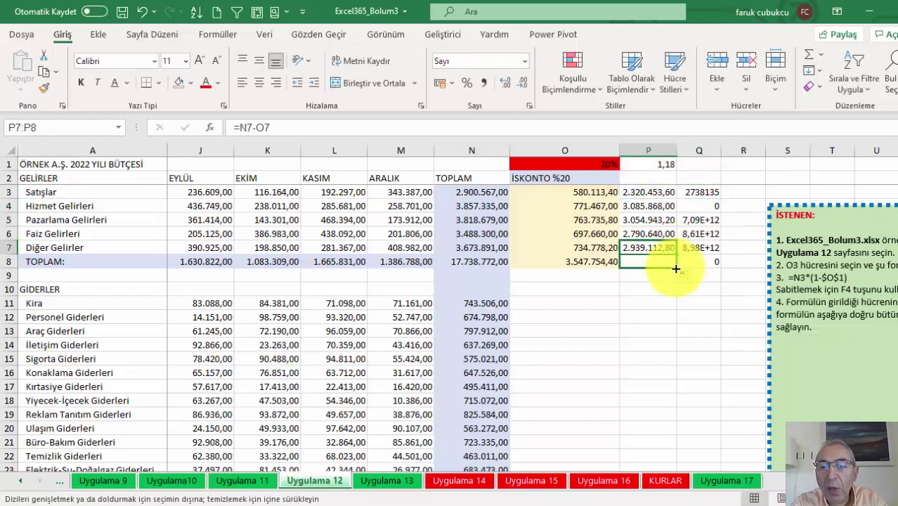
double_click(718, 150)
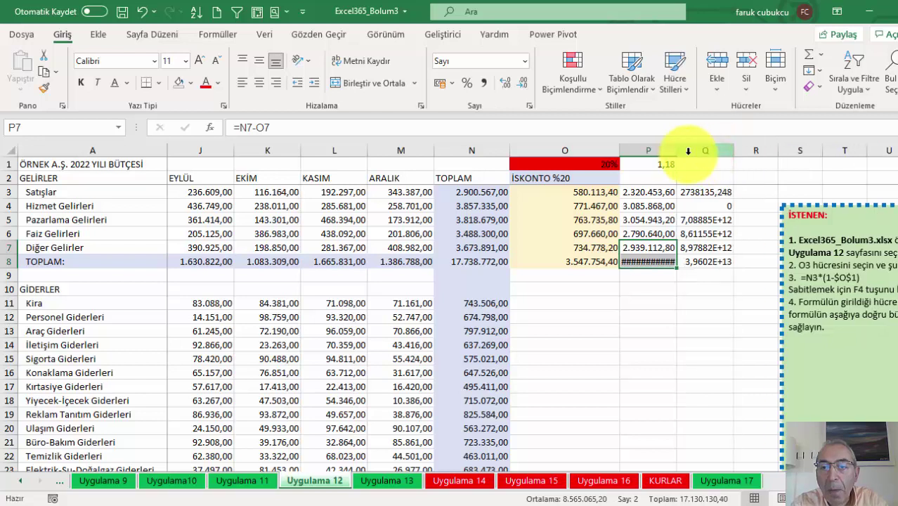
double_click(676, 151)
click(716, 249)
click(725, 190)
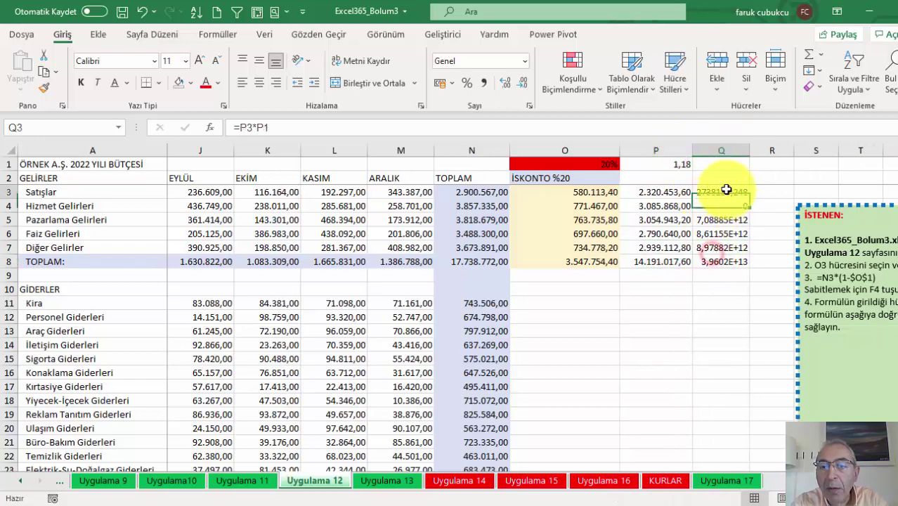
double_click(725, 190)
key(Return)
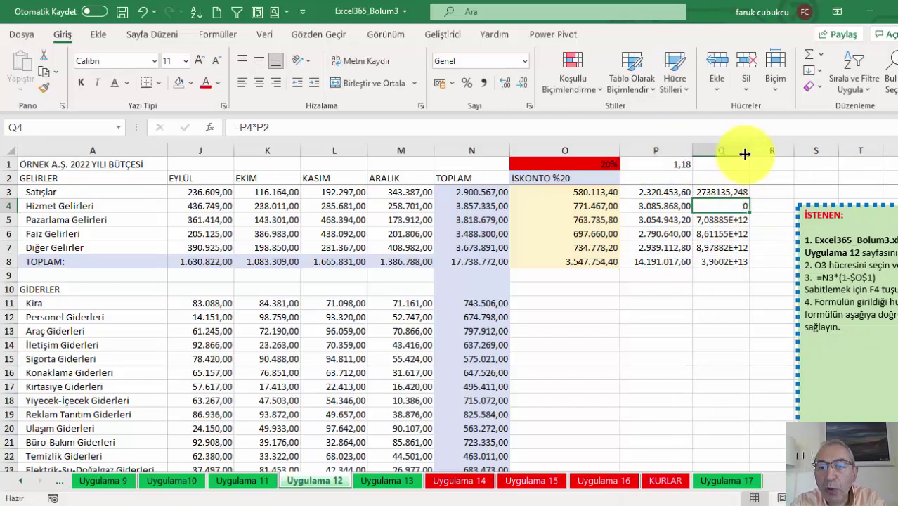
- Widen column Q, correct Q3 to =P3*$P$1, and fill it down to Q8
drag(750, 150, 761, 150)
double_click(735, 194)
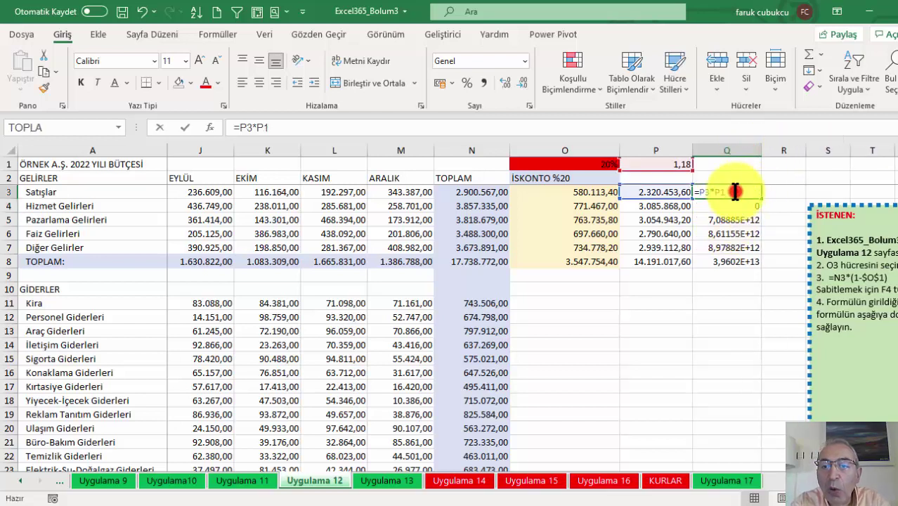
key(BackSpace)
key(BackSpace)
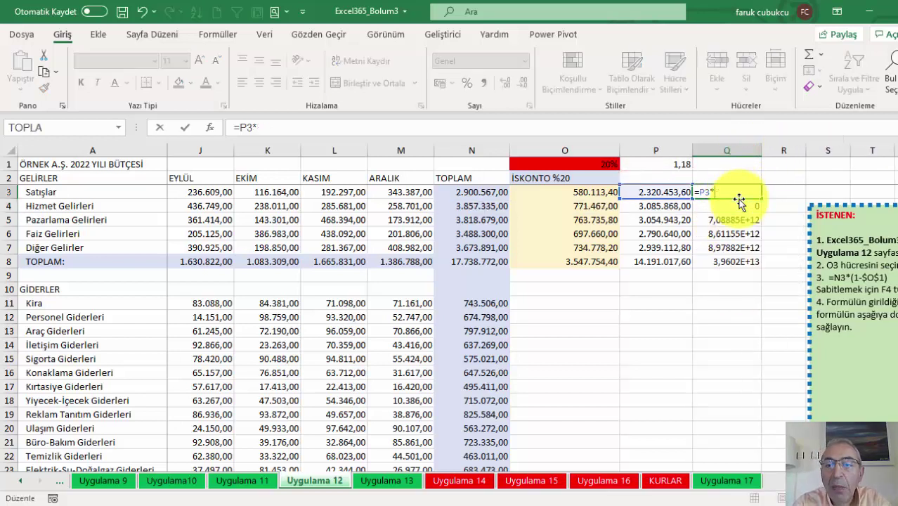
click(677, 161)
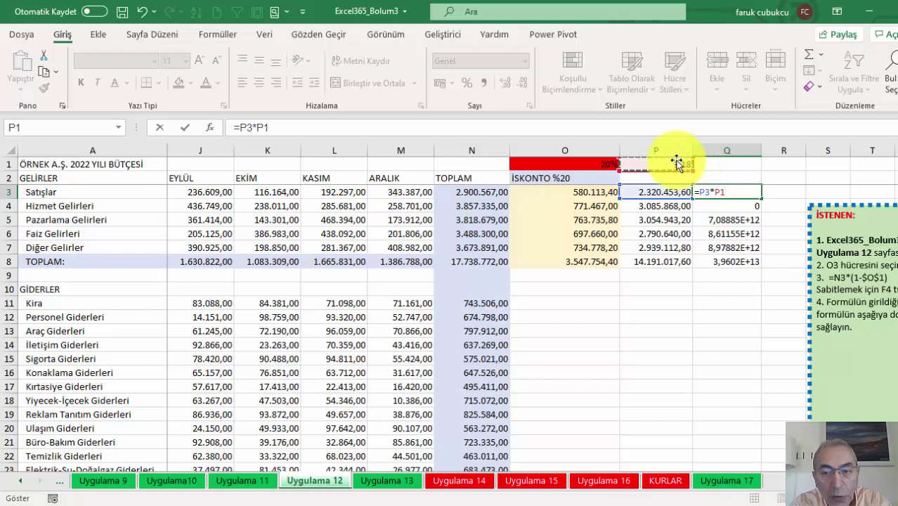
key(Return)
click(734, 194)
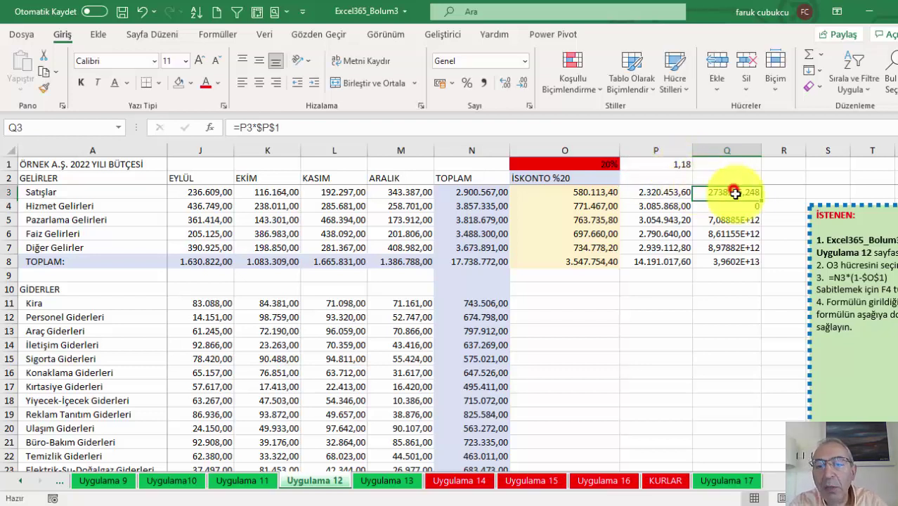
drag(761, 199, 751, 261)
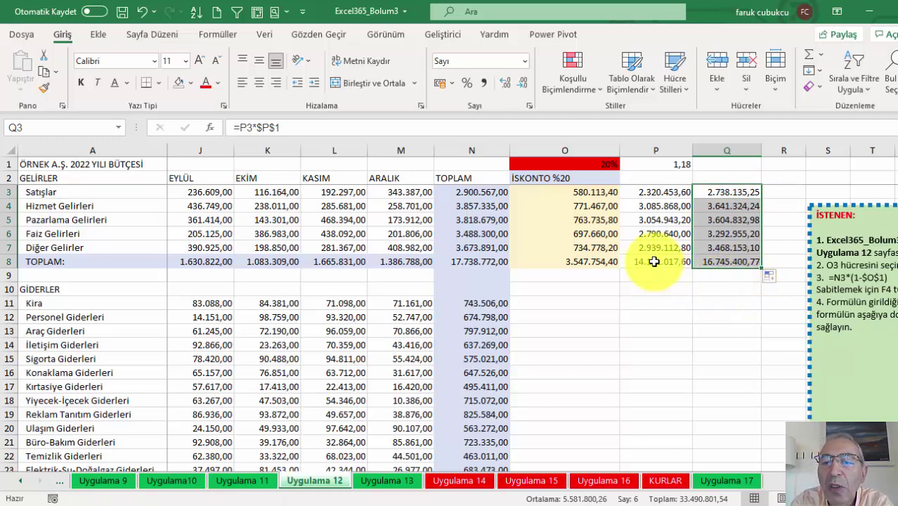
click(745, 204)
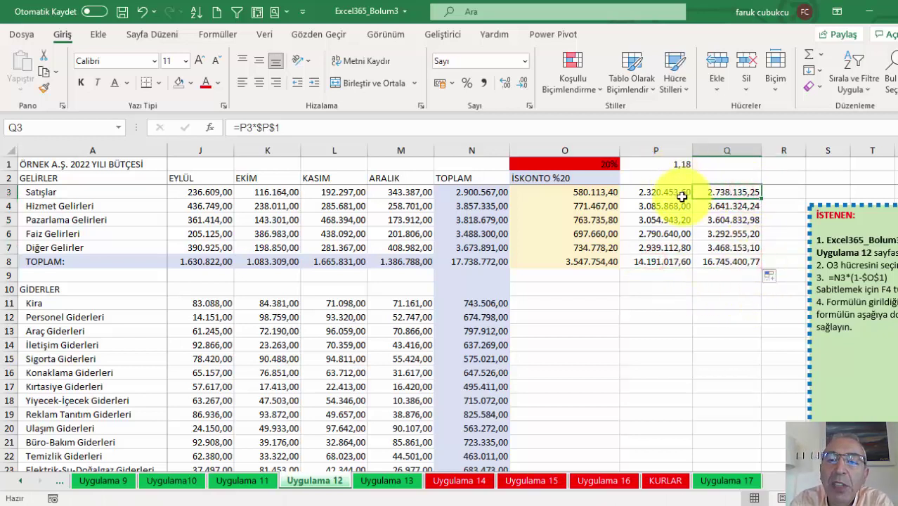
- Review the formulas in P3 and O3 without changing them
double_click(677, 194)
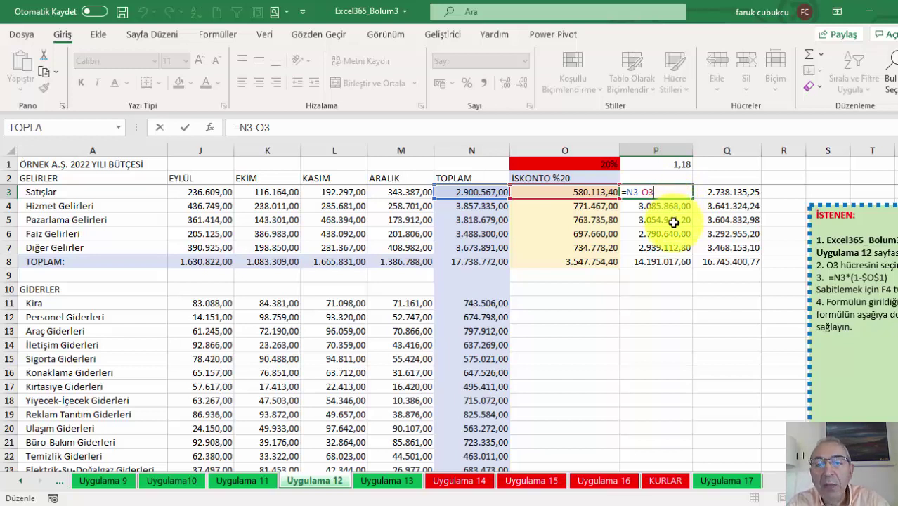
click(597, 191)
double_click(597, 191)
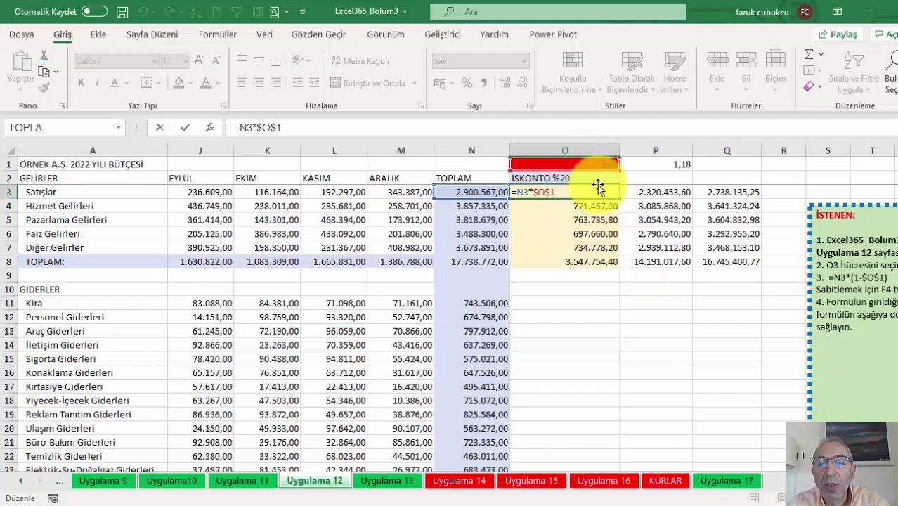
key(Escape)
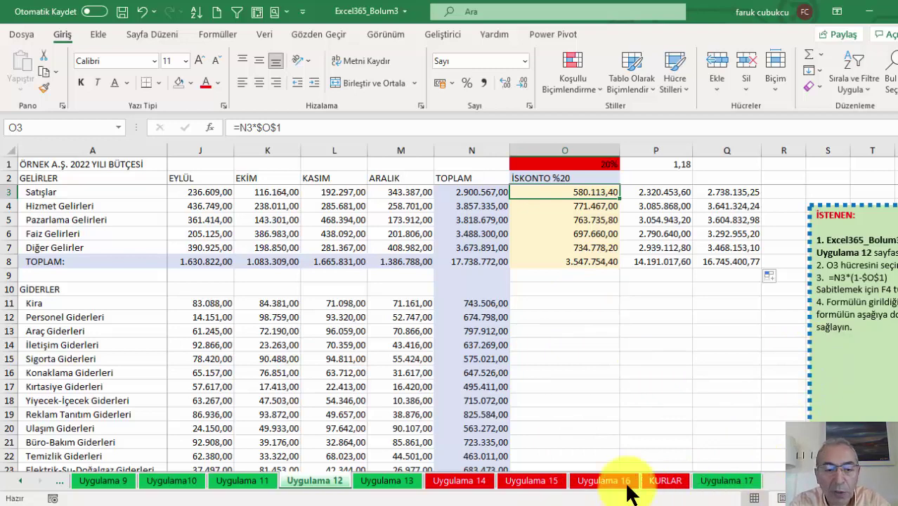
- On sheet Uygulama 13, check B8's summed range and give the N8 grand total a red fill
click(386, 481)
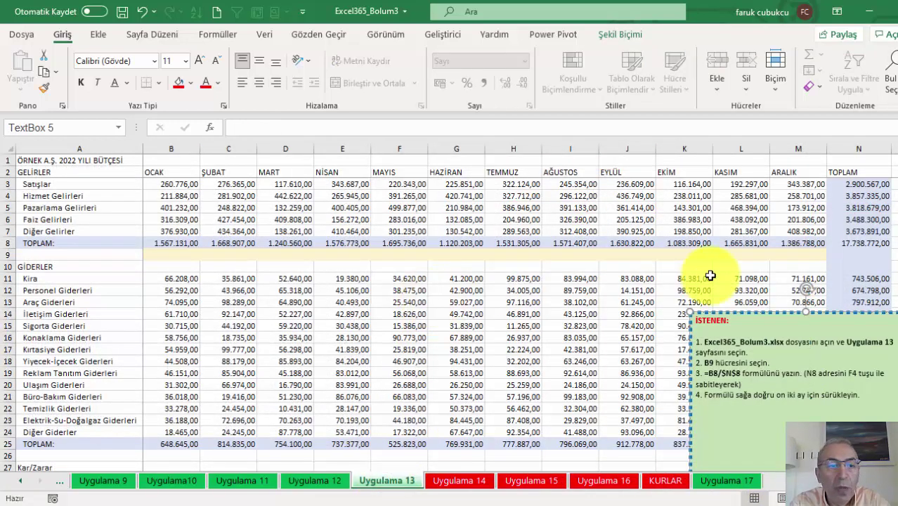
click(166, 253)
click(166, 243)
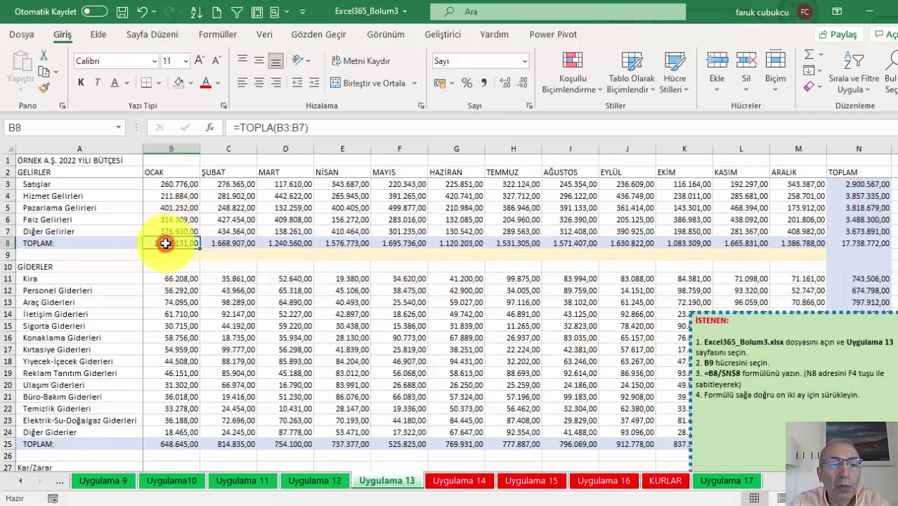
double_click(171, 243)
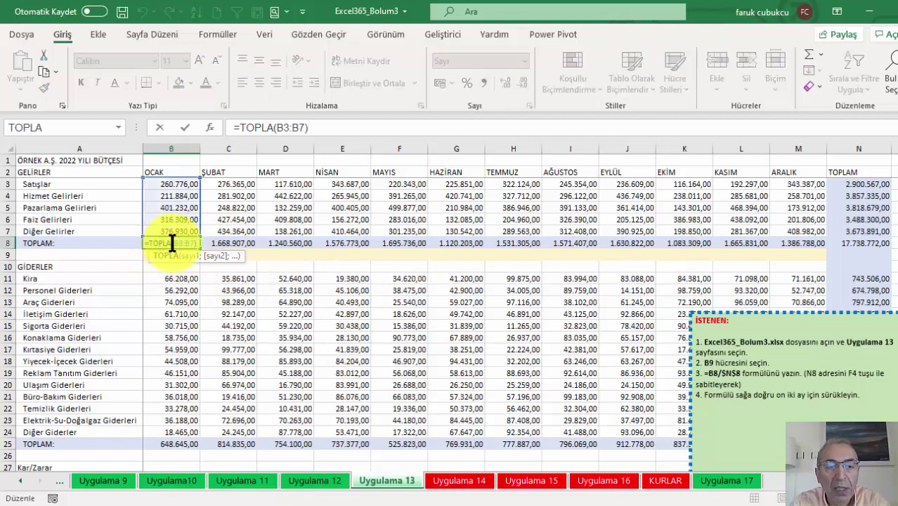
click(859, 243)
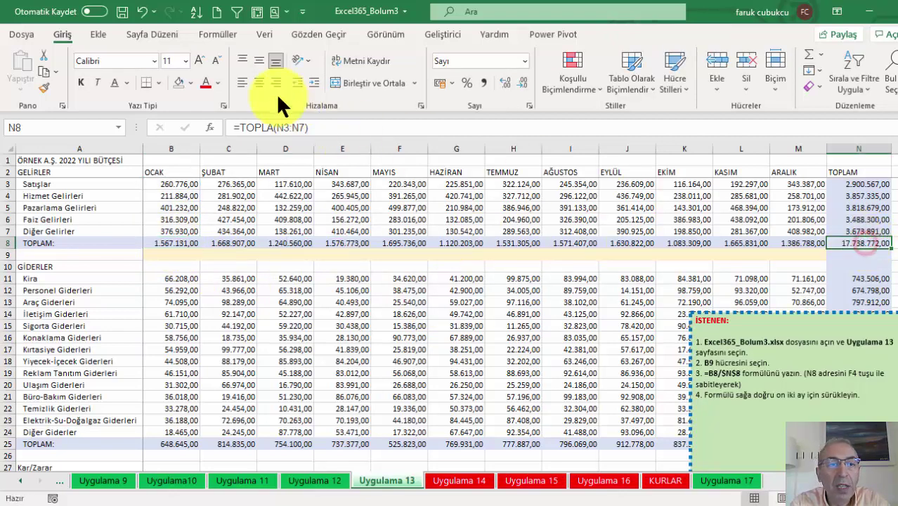
click(192, 81)
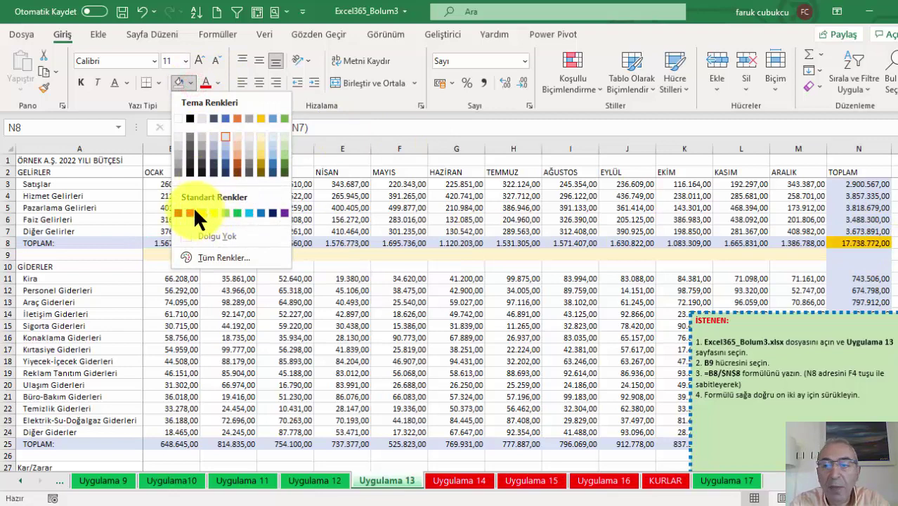
click(192, 206)
click(859, 256)
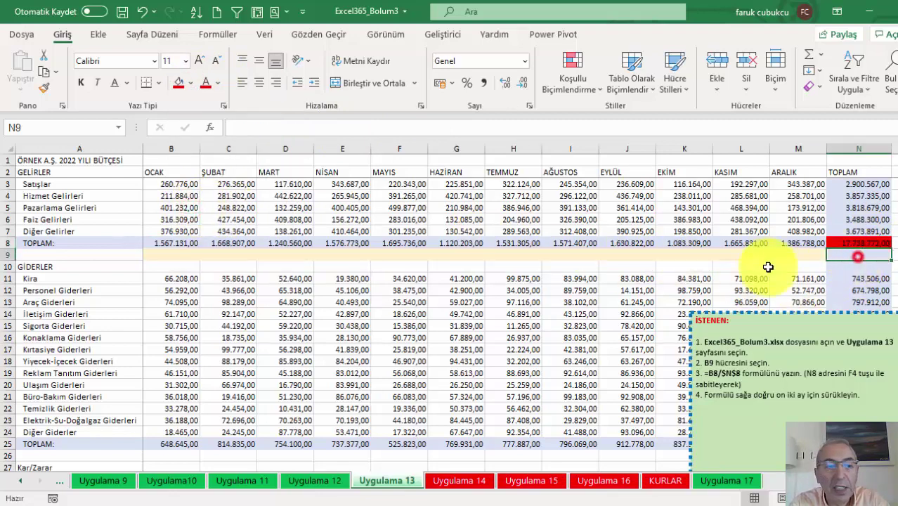
- Enter the January share formula =B8/N8 in B9
click(179, 256)
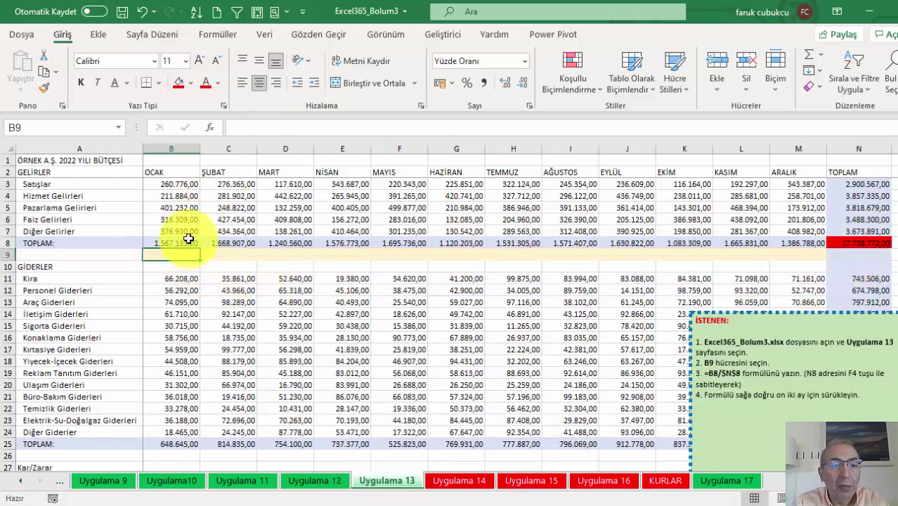
click(184, 243)
click(181, 252)
text(=)
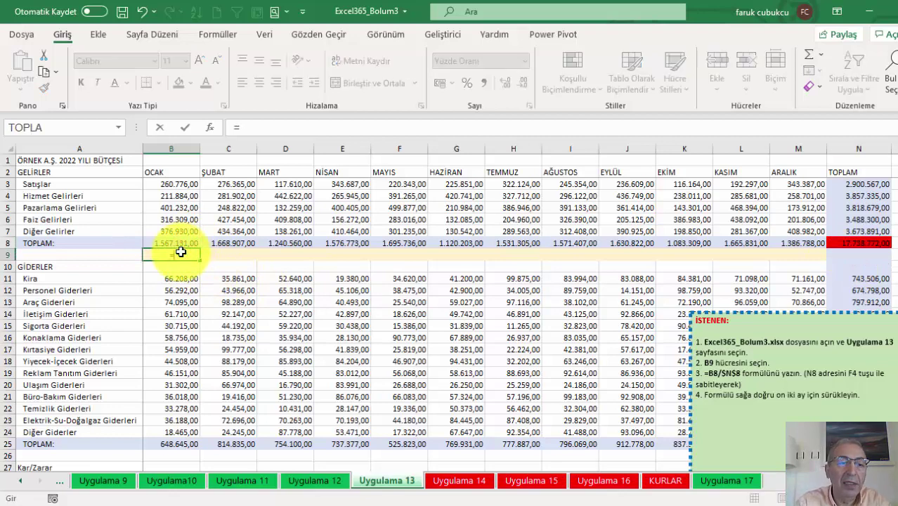
click(170, 243)
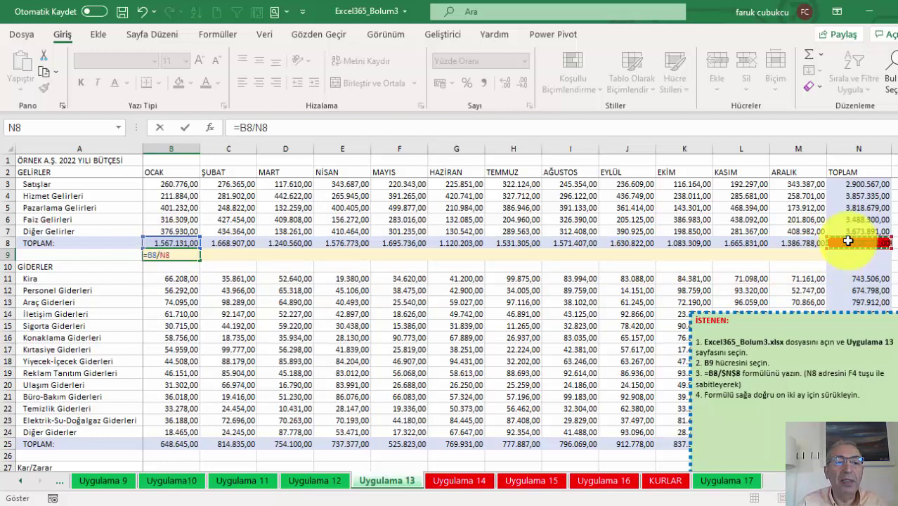
key(Return)
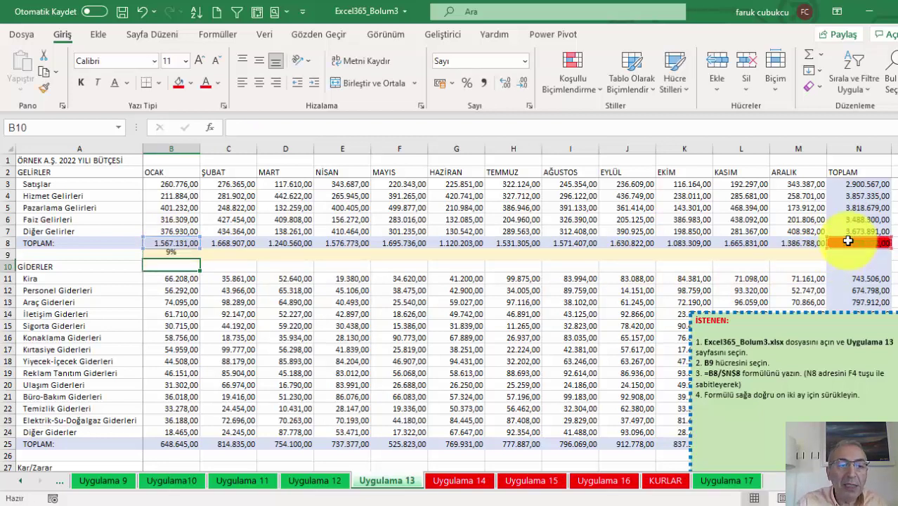
- Review B9's share formula and copy it across the month columns
scroll(344, 324, up, 1)
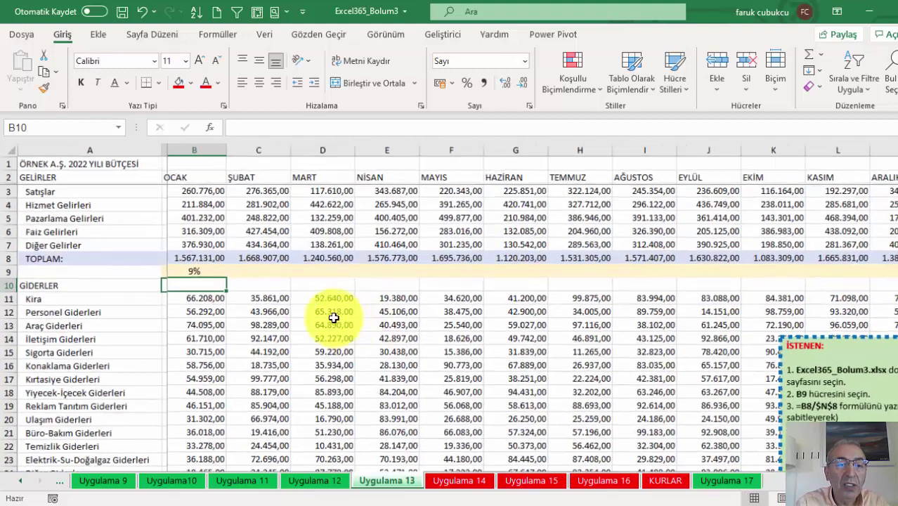
scroll(330, 311, up, 1)
click(209, 261)
click(219, 277)
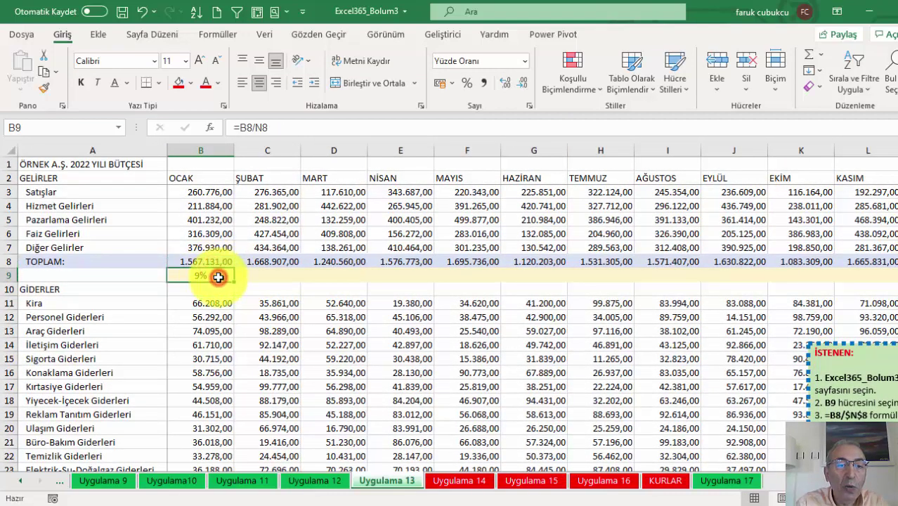
double_click(219, 277)
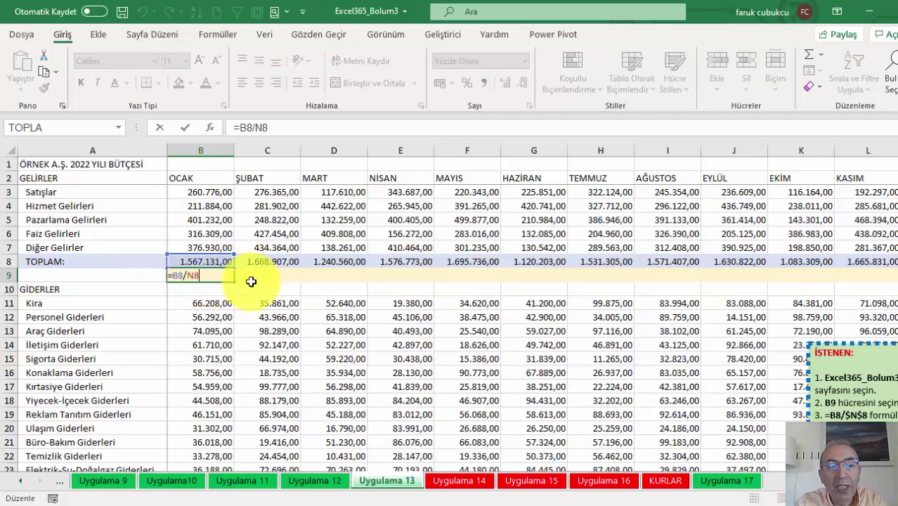
key(Return)
click(219, 275)
mouse_move(234, 281)
mouse_down()
mouse_move(780, 260)
mouse_move(758, 270)
mouse_up()
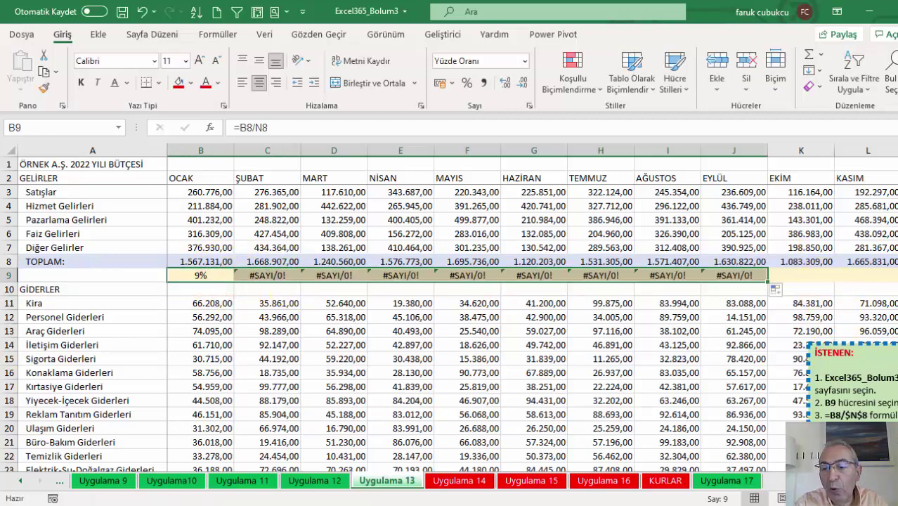
- Lock the annual total so B9 reads =B8/$N$8 and refill it across to M9
scroll(808, 267, right, 3)
click(818, 261)
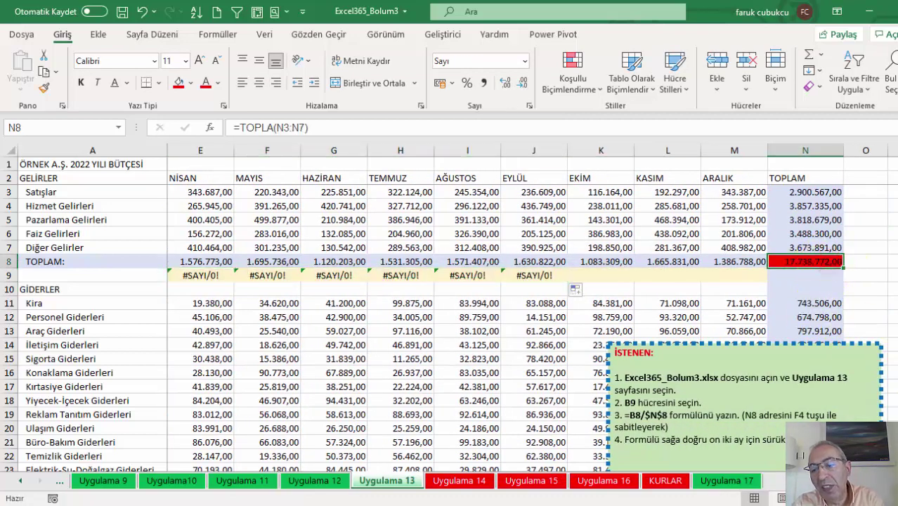
scroll(534, 309, left, 3)
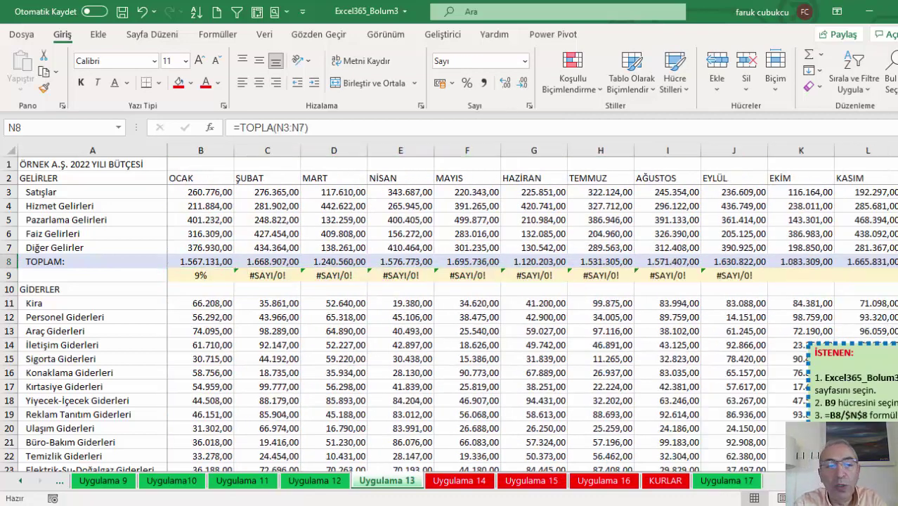
click(201, 261)
click(199, 275)
double_click(201, 274)
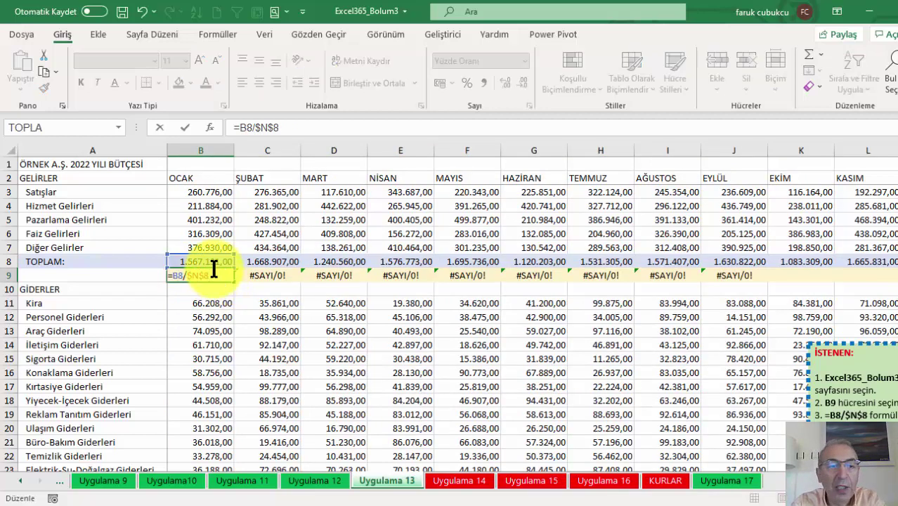
key(Return)
click(201, 274)
drag(233, 281, 738, 281)
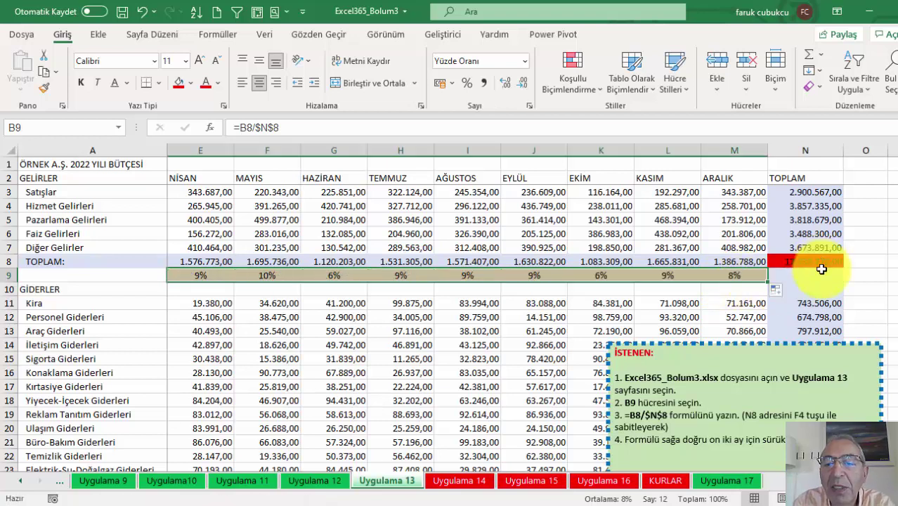
- Check the December and November share formulas in M9 and L9
click(827, 259)
click(727, 275)
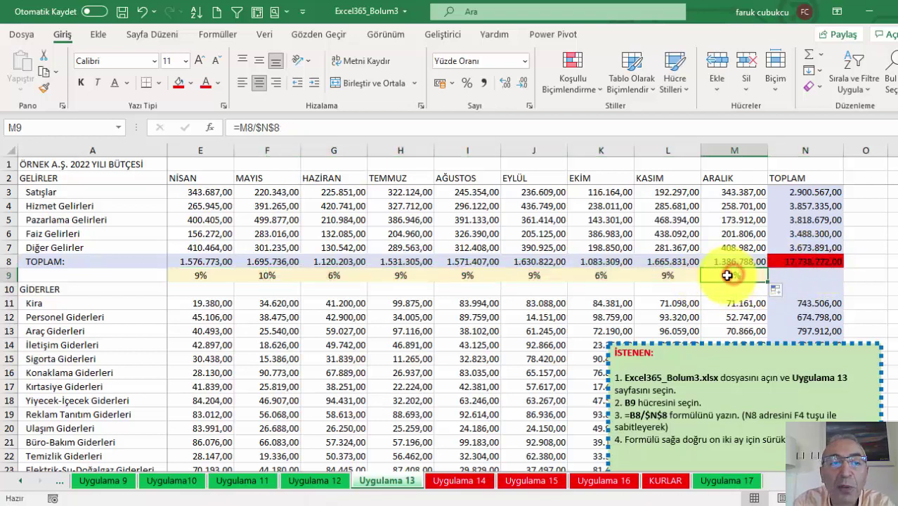
double_click(728, 275)
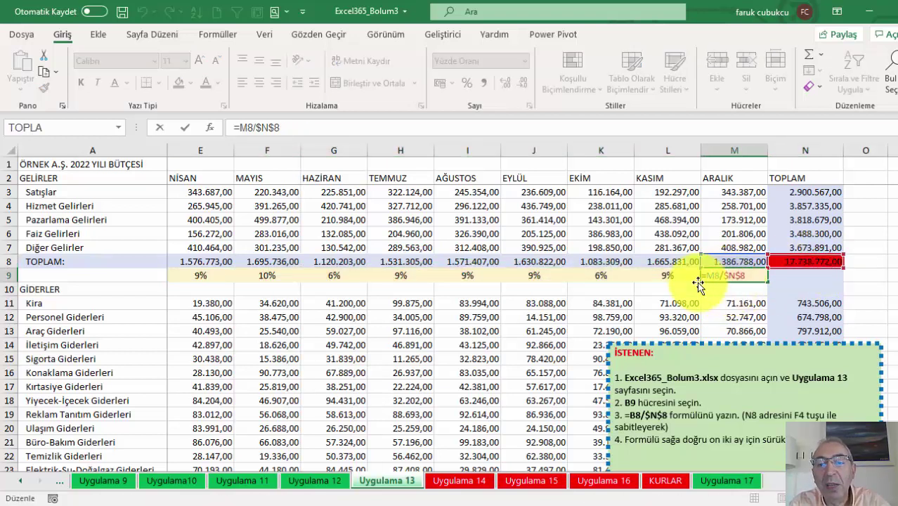
click(671, 275)
double_click(671, 275)
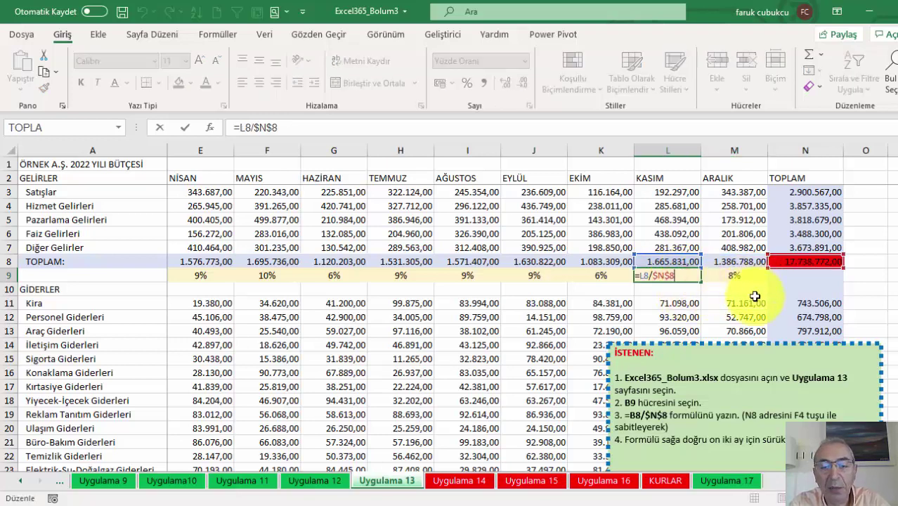
key(Escape)
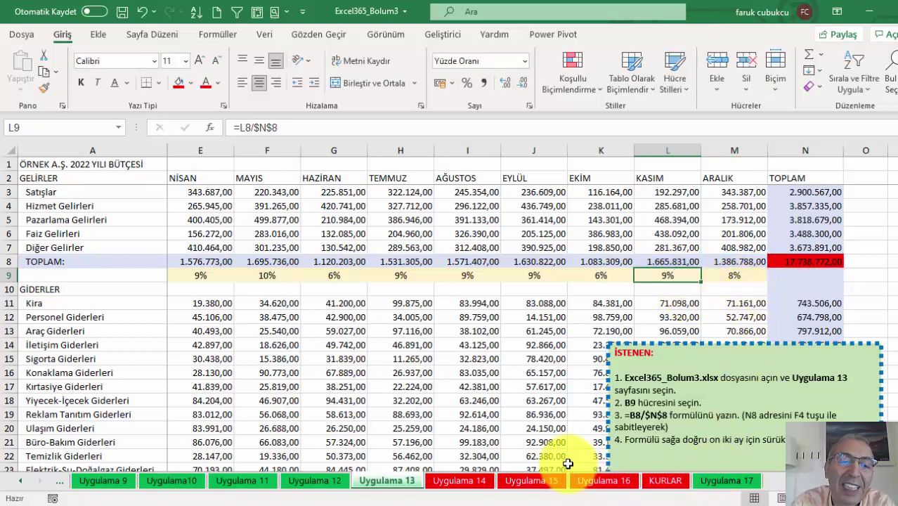
- On the Uygulama 14 sheet, enter =N3 in O3 as the first cumulative total
click(461, 480)
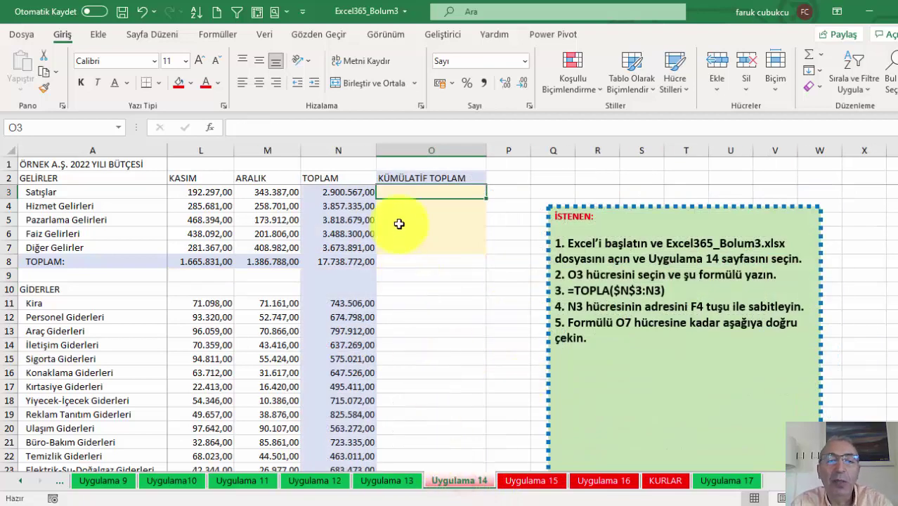
drag(351, 192, 352, 248)
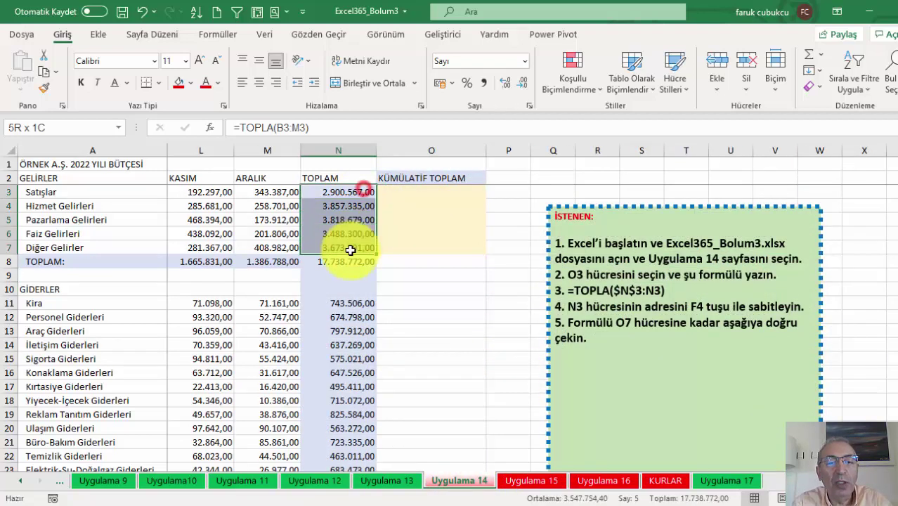
click(399, 189)
text(=)
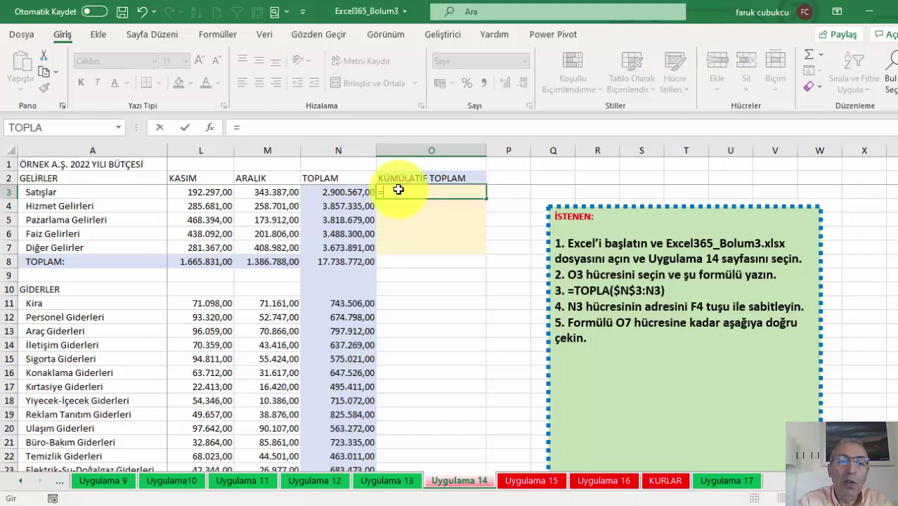
click(342, 193)
key(Return)
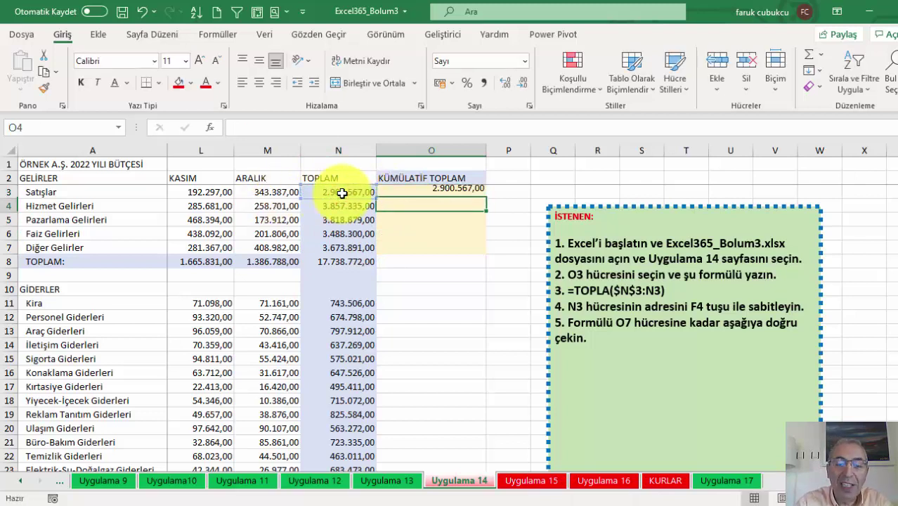
- Enter =N4+O3 in O4, fill it down column O, and clear the extra O8 value
text(=)
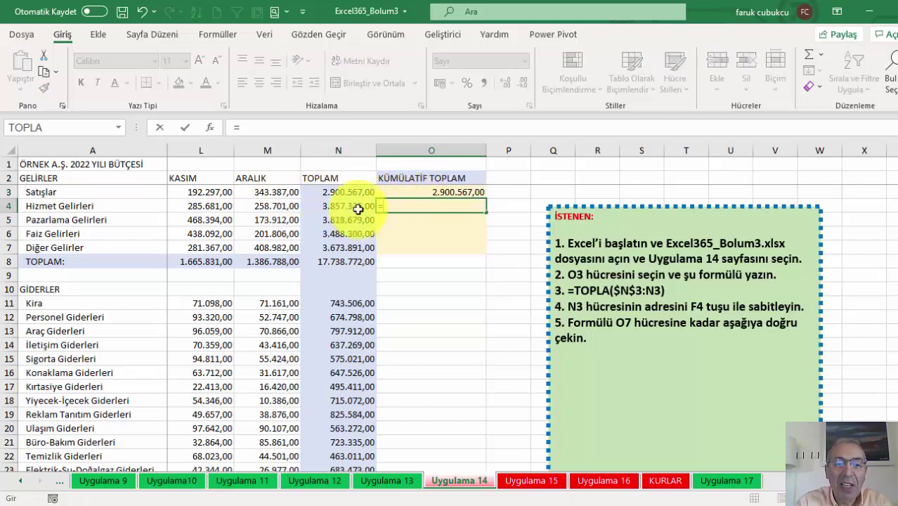
click(357, 209)
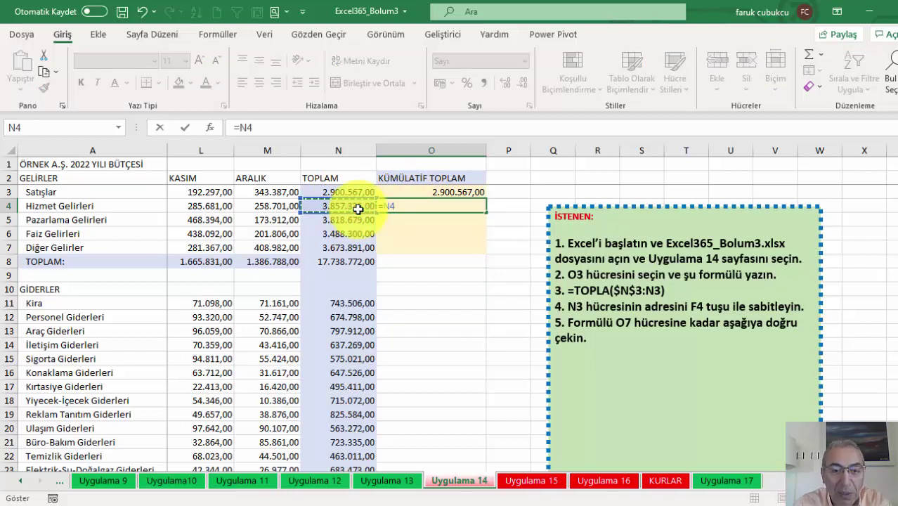
click(462, 192)
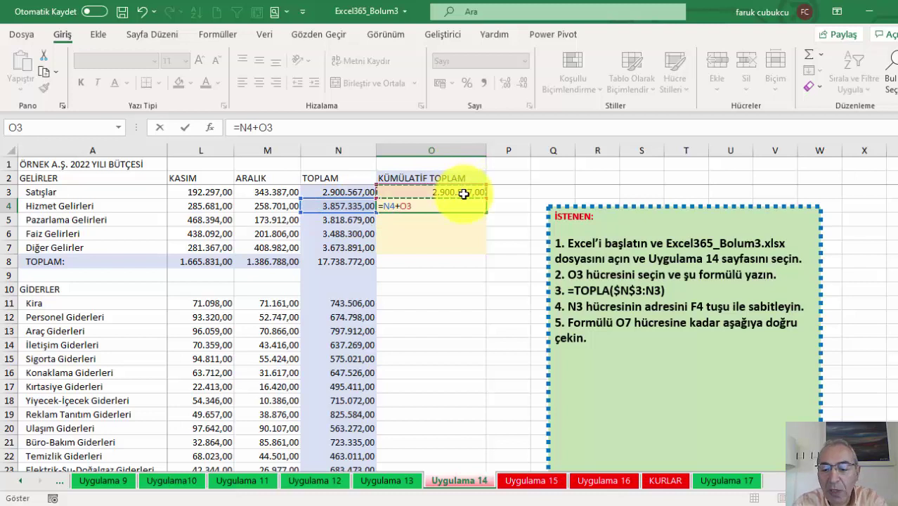
key(Return)
click(465, 204)
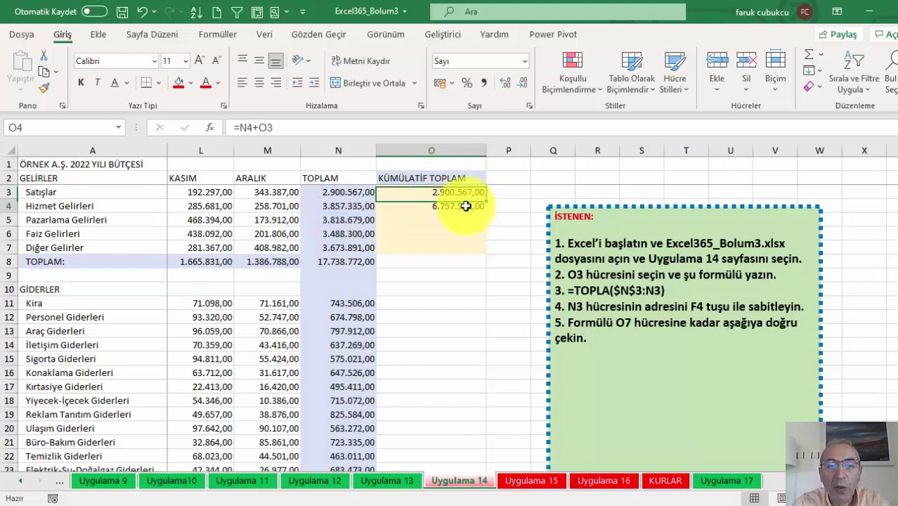
drag(480, 215, 477, 267)
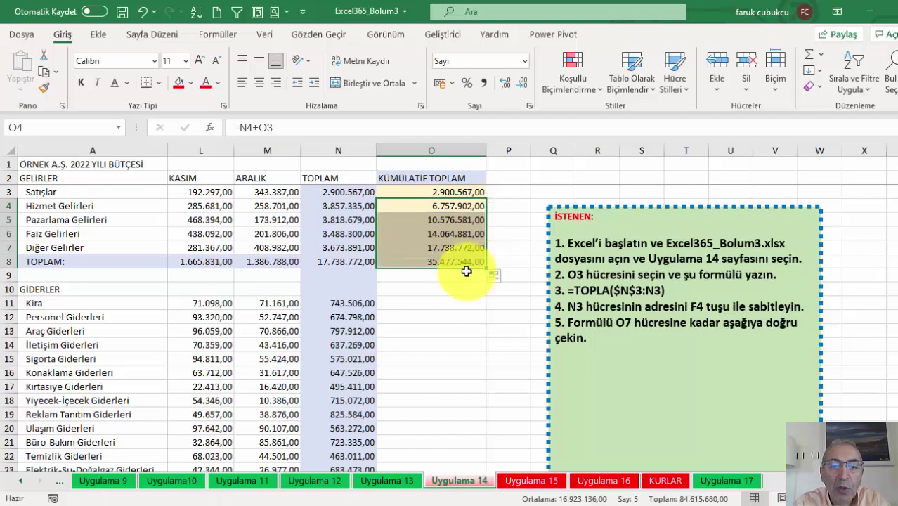
click(456, 261)
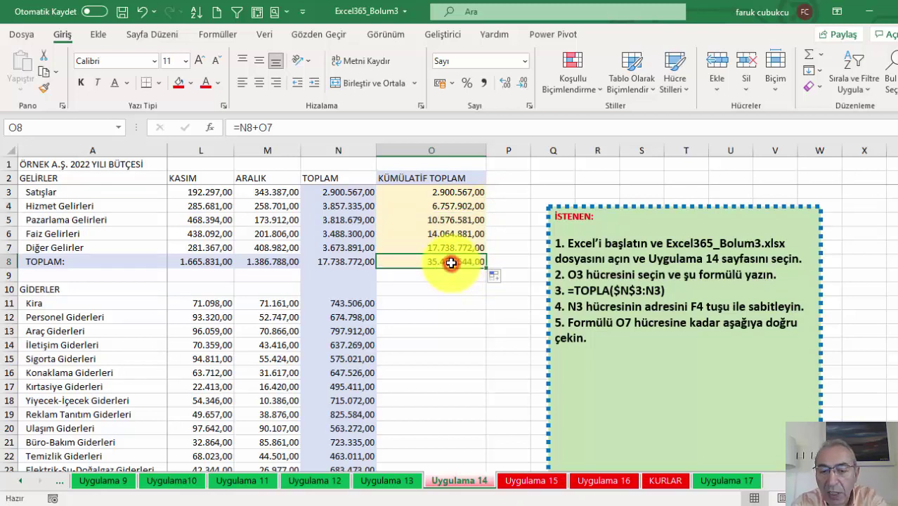
key(Delete)
click(451, 245)
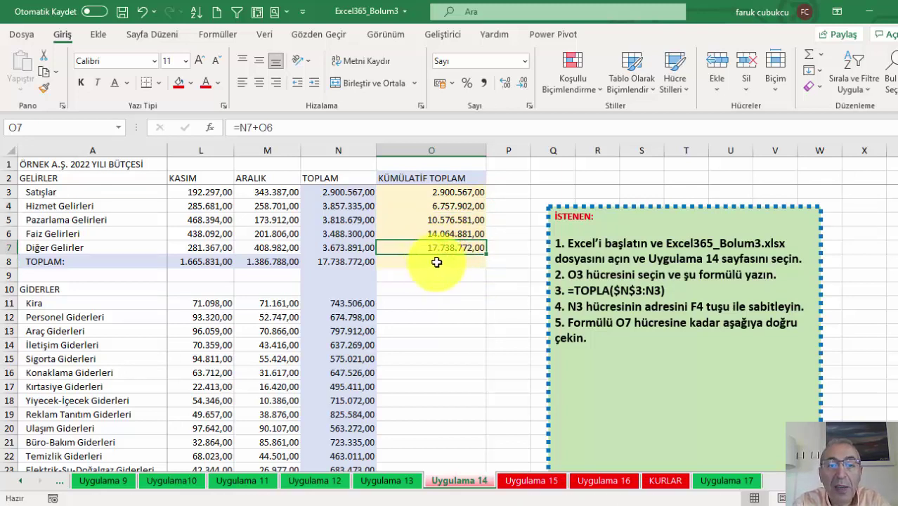
- Move the instructions box right and enter =TOPLA($N$3:N3) in P3
click(572, 207)
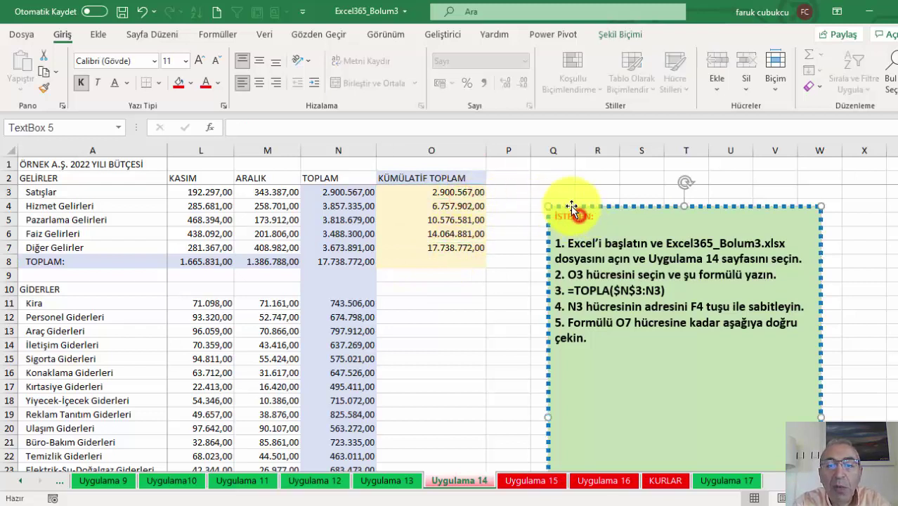
drag(571, 207, 607, 211)
click(513, 191)
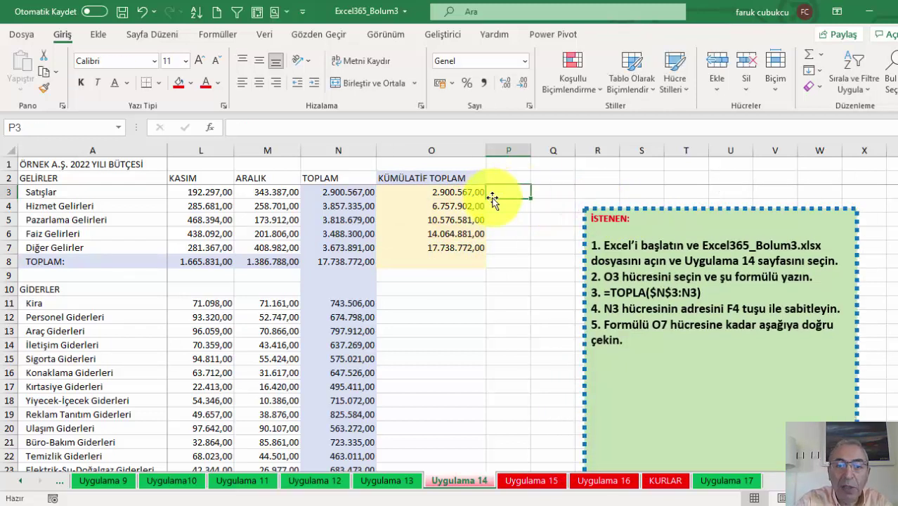
text(=TO)
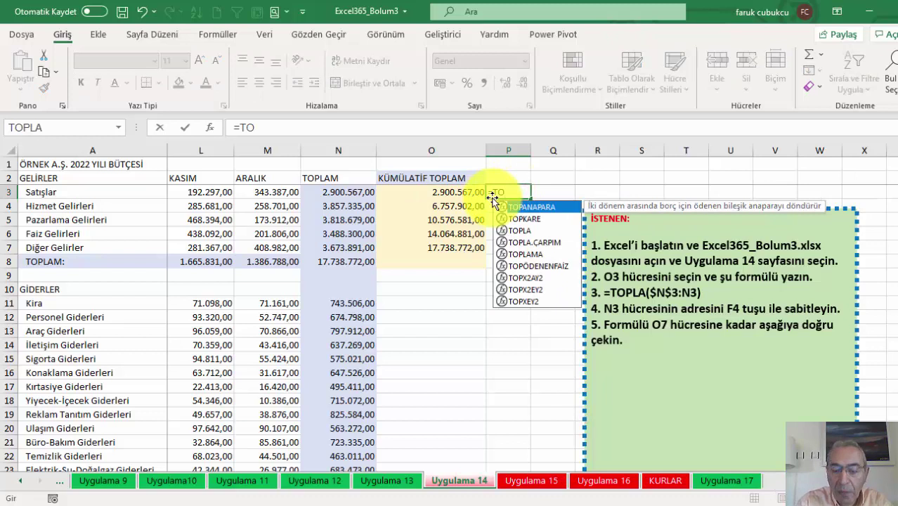
key(Down)
key(Down)
key(Tab)
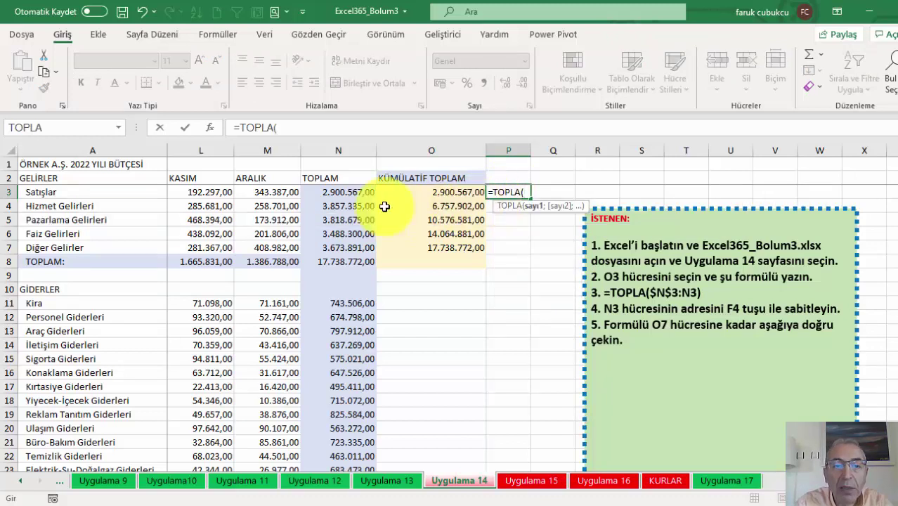
click(342, 193)
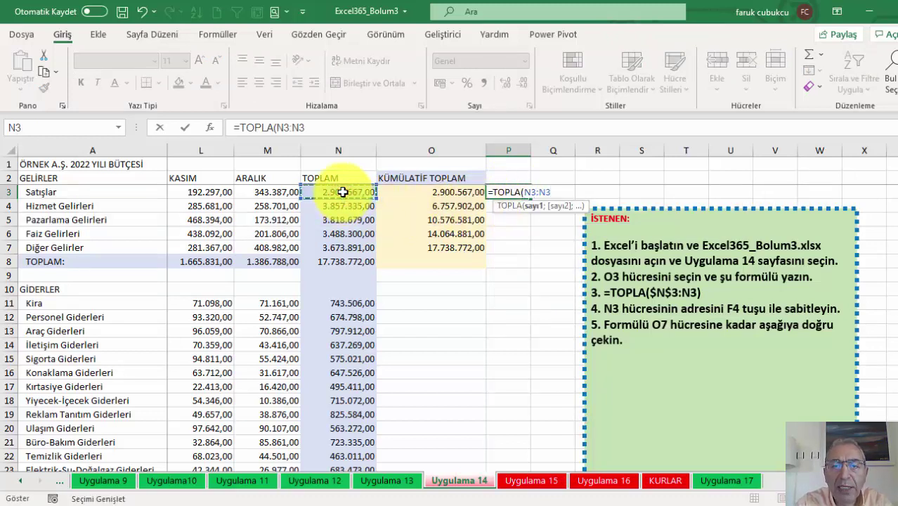
click(528, 190)
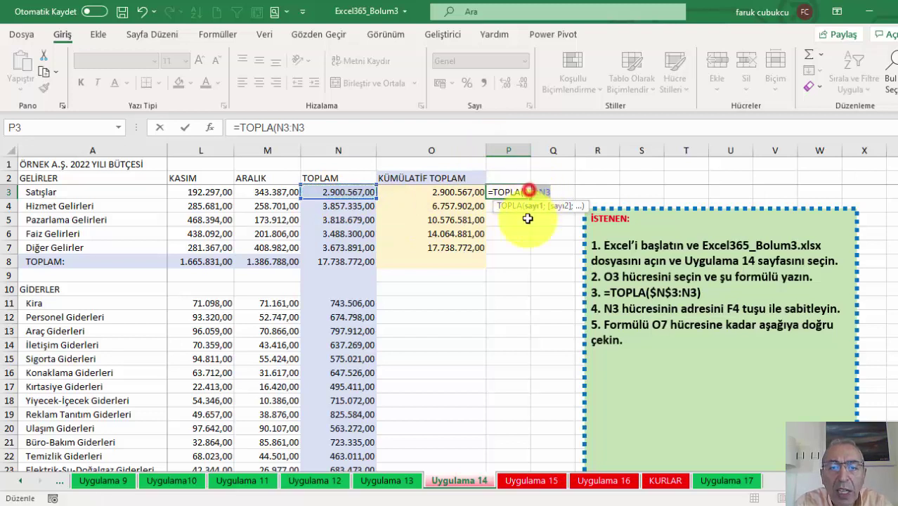
click(525, 191)
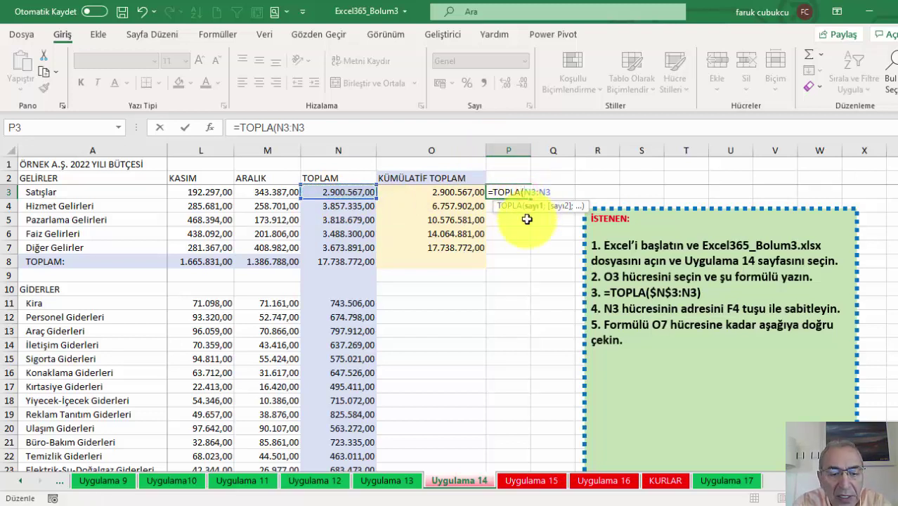
key(ctrl+Return)
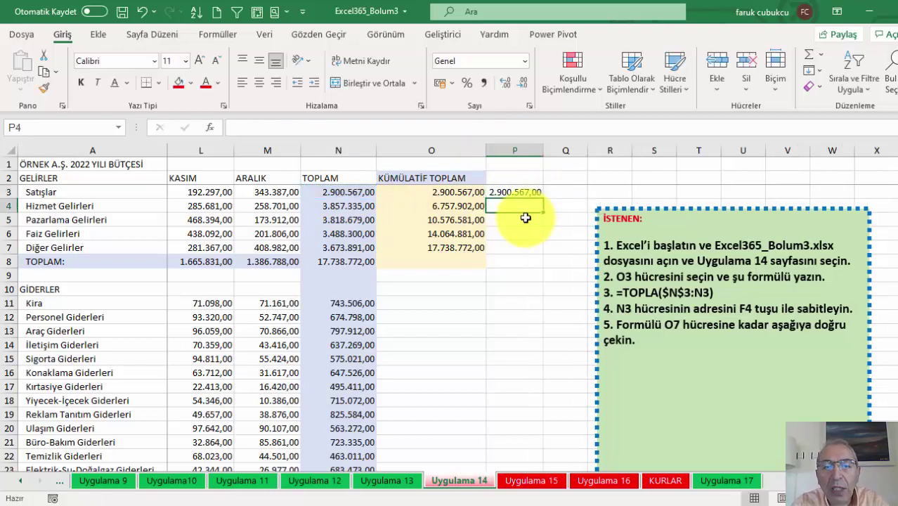
- Fill the TOPLA formula down to P7 and widen column P to fit the totals
drag(545, 198, 544, 250)
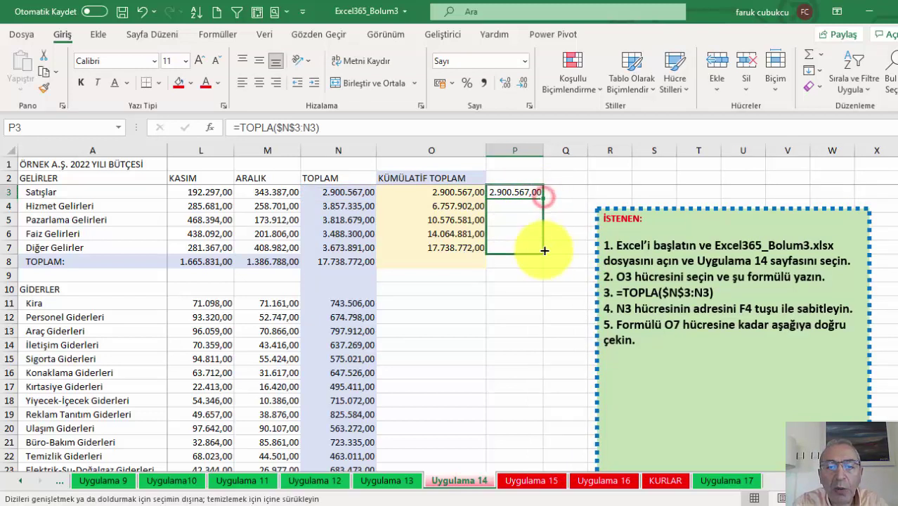
drag(543, 148, 566, 148)
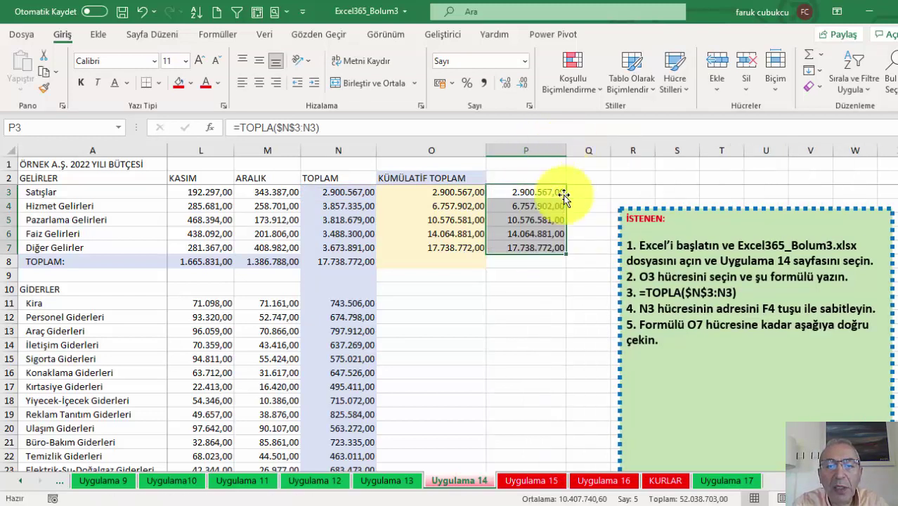
double_click(538, 192)
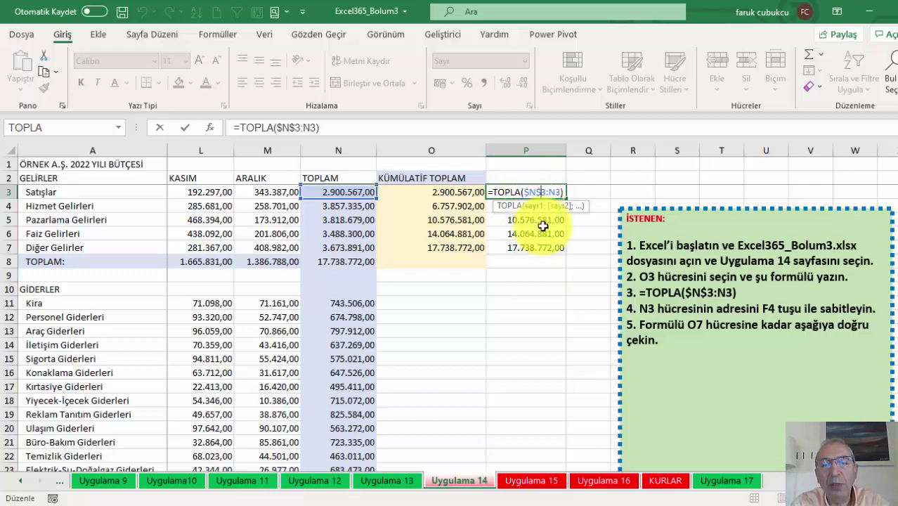
key(Escape)
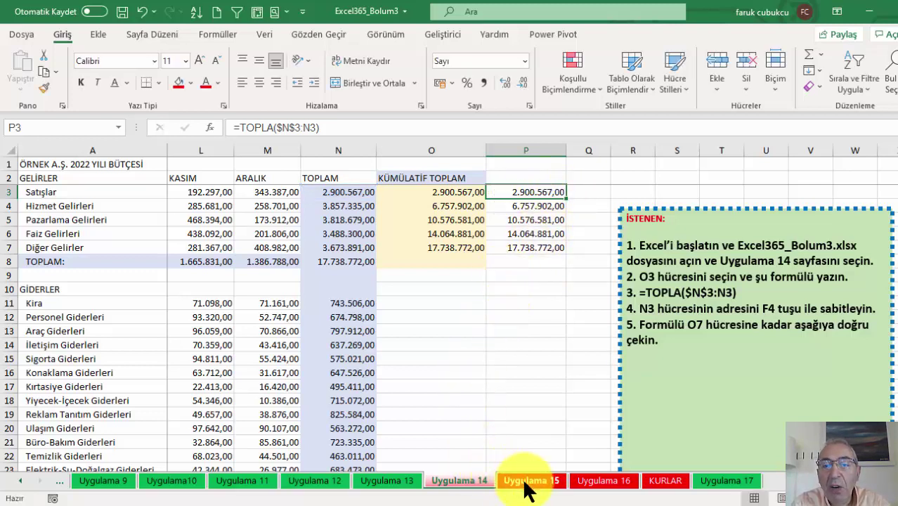
- On the Uygulama 15 sheet, change the USD DOLAR rate in S2 to 9
click(526, 483)
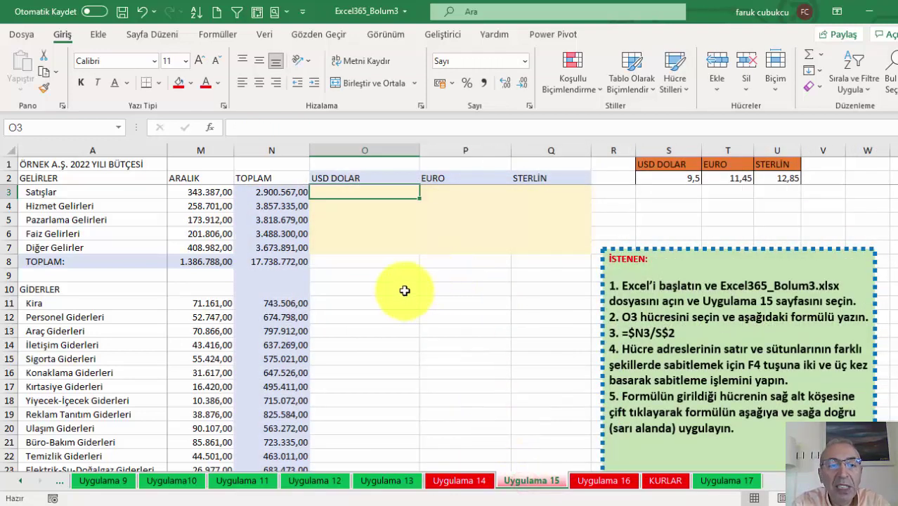
click(684, 178)
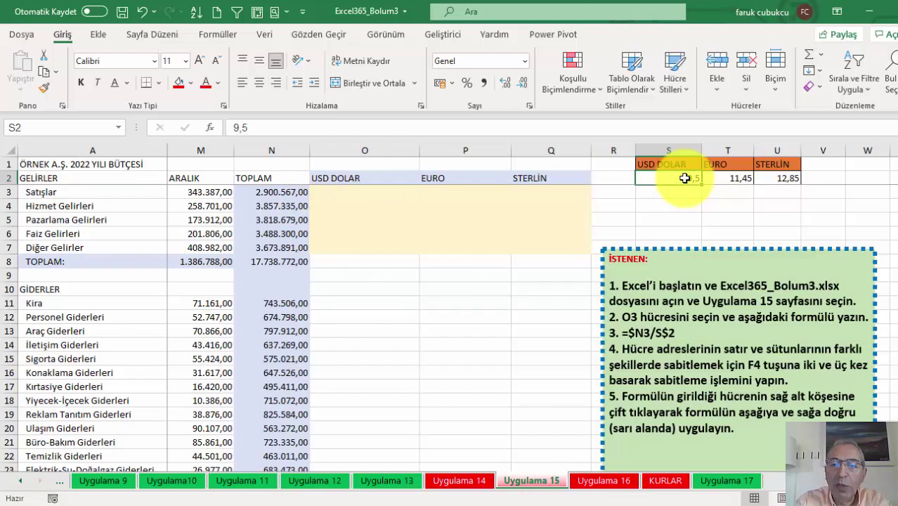
text(90)
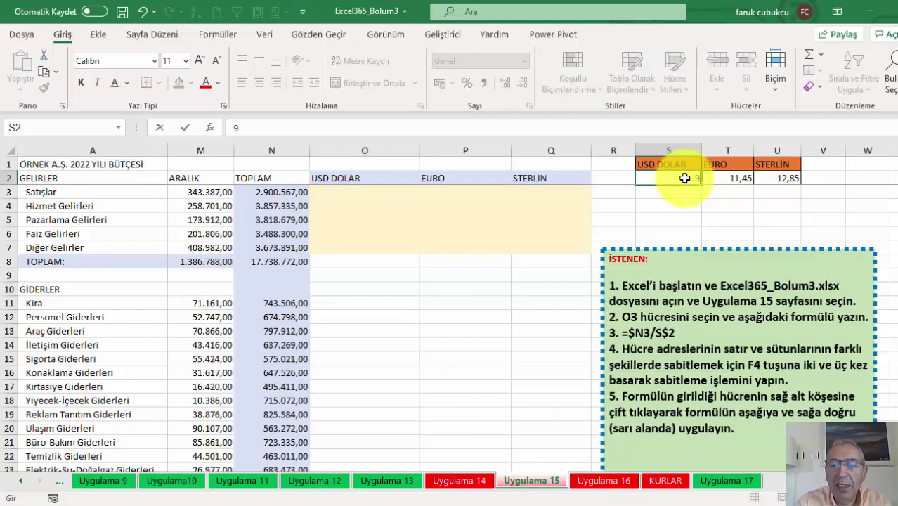
key(Return)
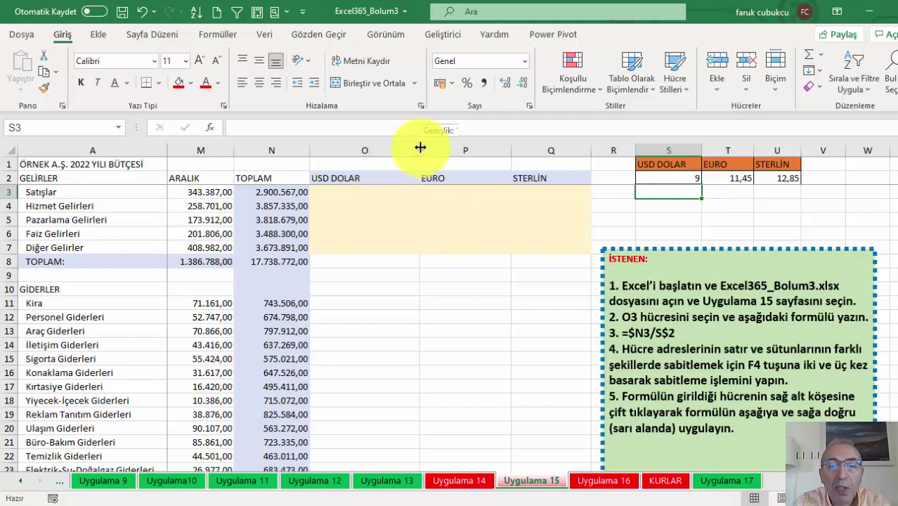
- Widen column O and review the TOPLAM formulas in N3 and N5 and the STERLIN rate
drag(419, 146, 445, 146)
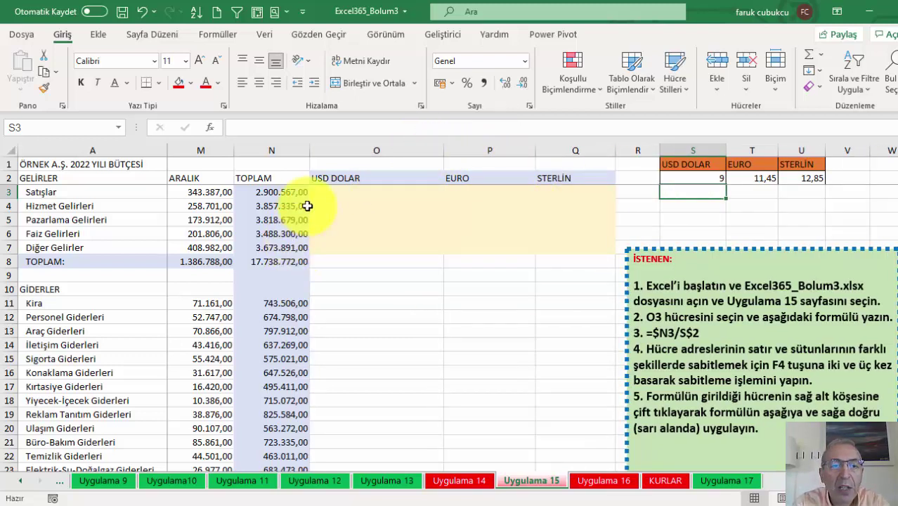
click(285, 194)
click(255, 234)
click(278, 219)
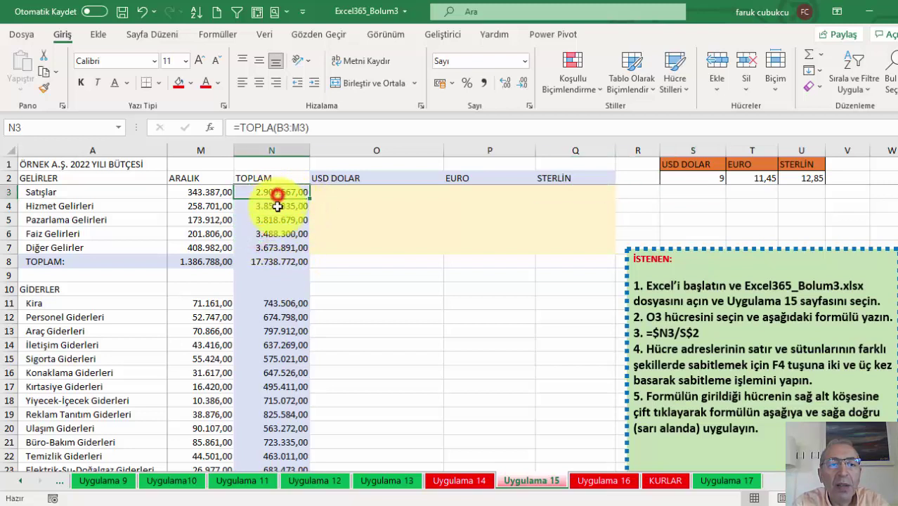
click(279, 193)
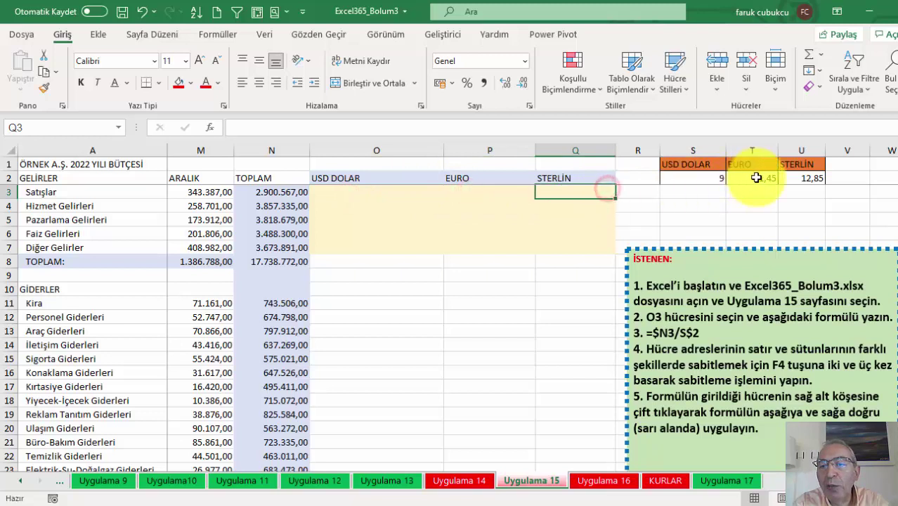
click(812, 177)
click(342, 189)
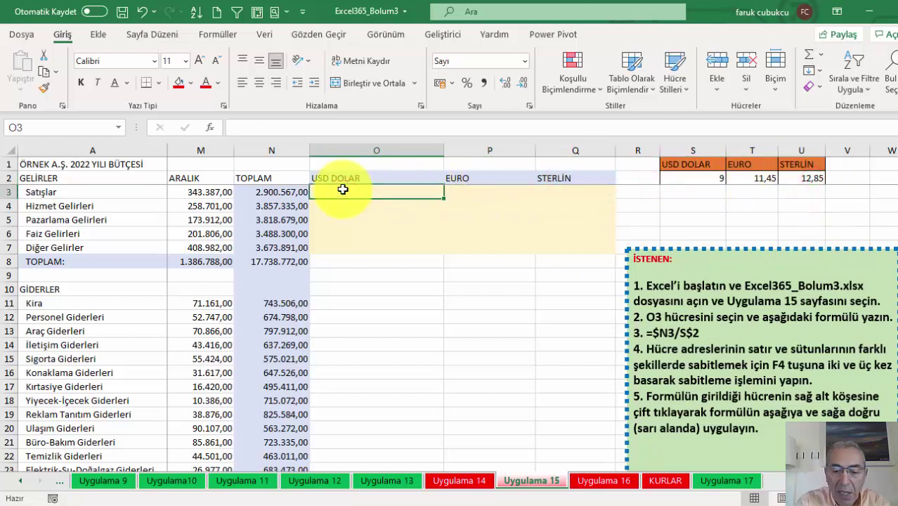
- Enter the dollar conversion formula =N3/S2 in O3
text(=)
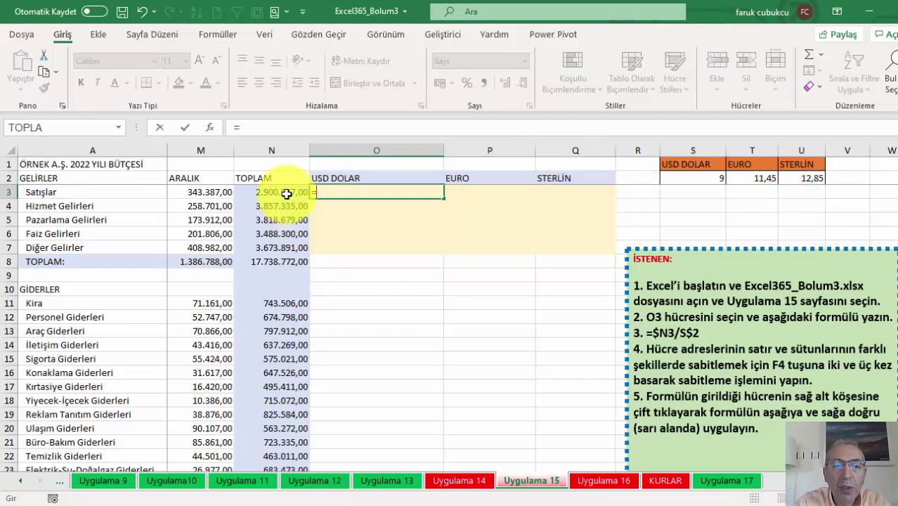
click(287, 194)
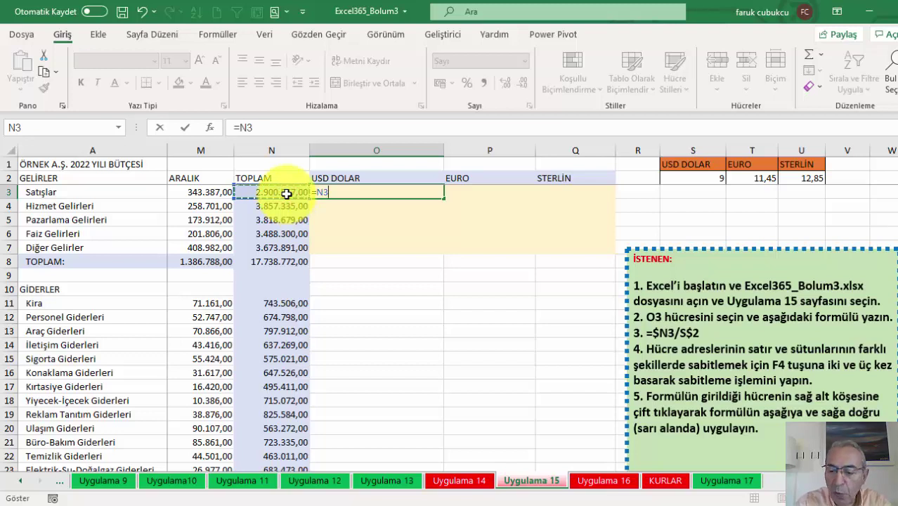
click(698, 178)
key(F4)
key(F4)
key(Return)
click(391, 190)
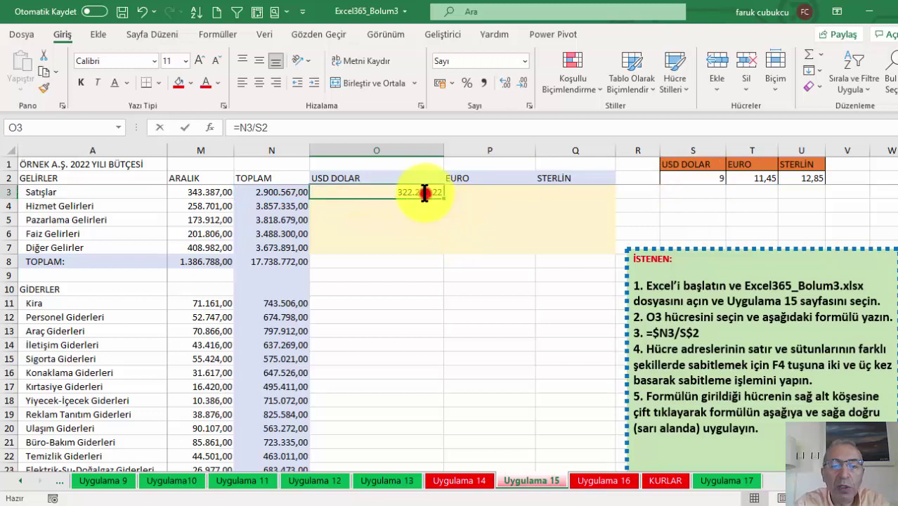
double_click(424, 194)
key(Escape)
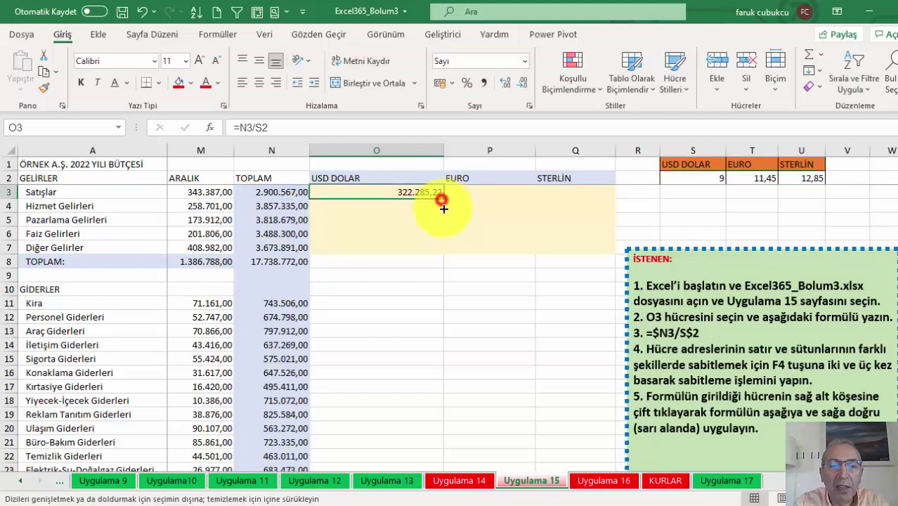
- Fill the O3 formula across O3:Q7 and inspect the resulting #SAYI/0! errors
mouse_move(442, 201)
mouse_down()
mouse_move(445, 254)
mouse_move(621, 245)
mouse_up()
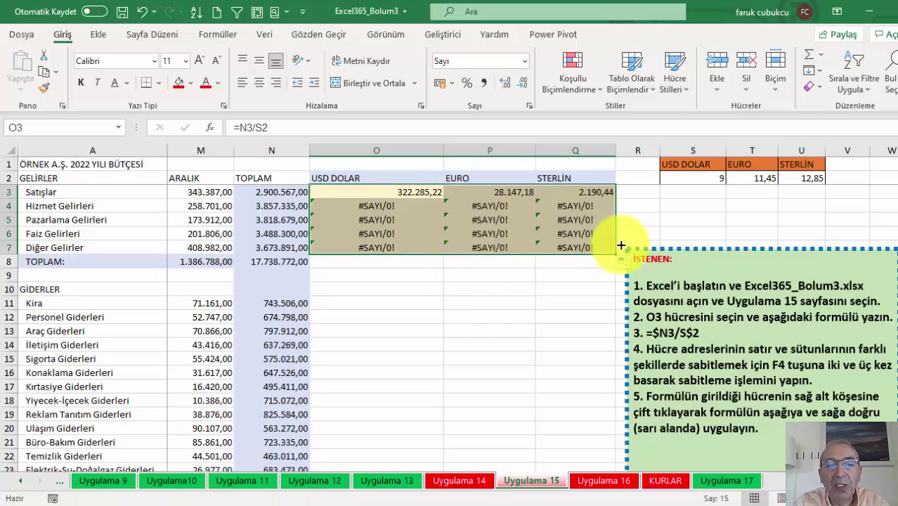
double_click(401, 192)
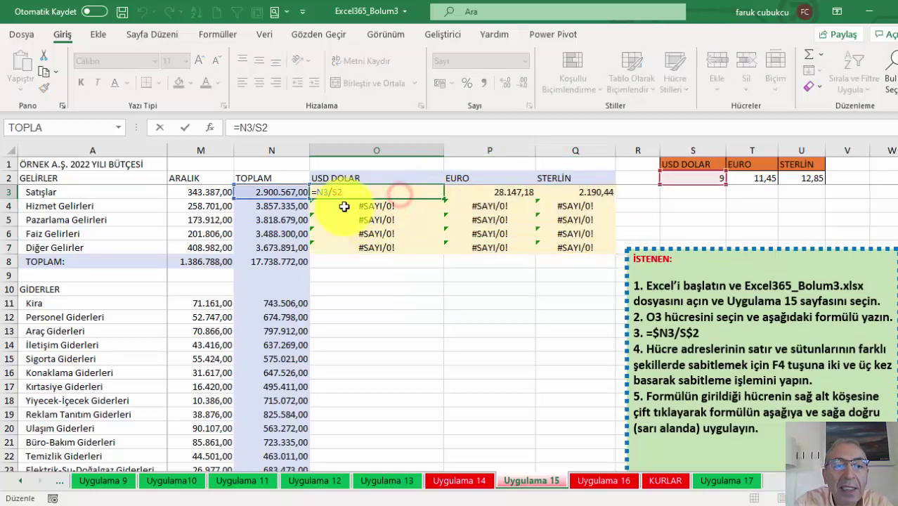
key(Escape)
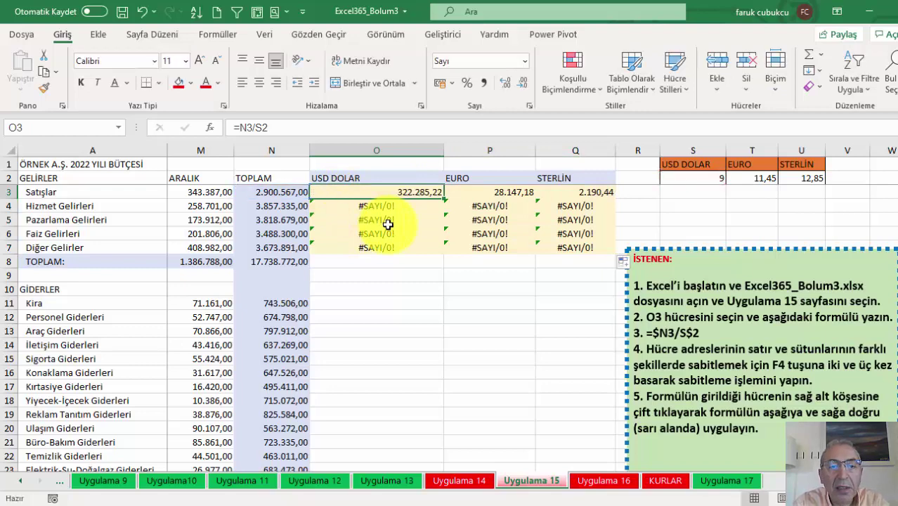
ctrl+scroll(387, 224, up, 1)
double_click(426, 201)
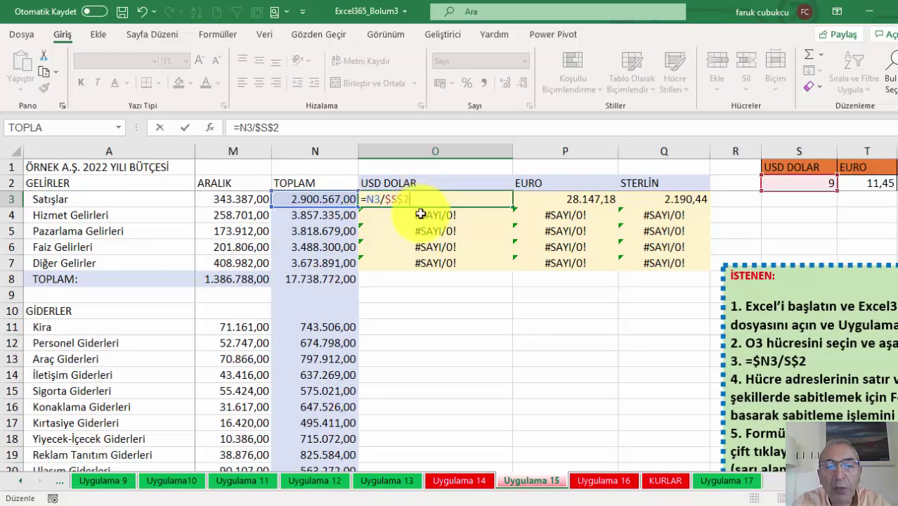
- Confirm O3 as =N3/$S$2 and fill it down to O7
key(Return)
click(440, 199)
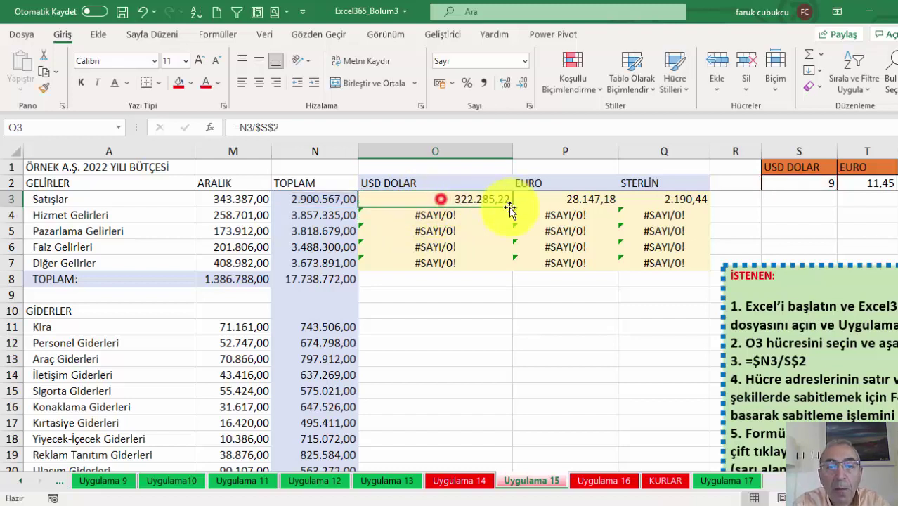
drag(513, 207, 501, 271)
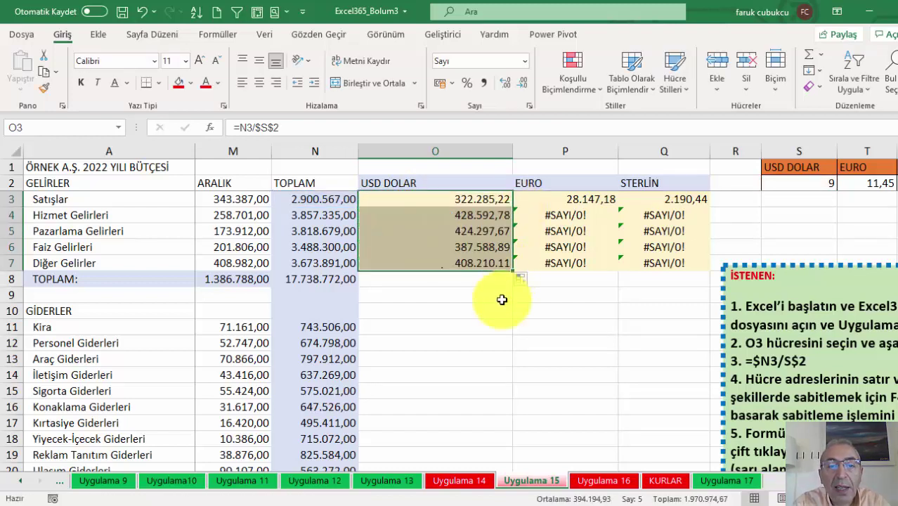
- Re-edit O3, re-referencing S2 and anchoring it as $S$2
double_click(447, 199)
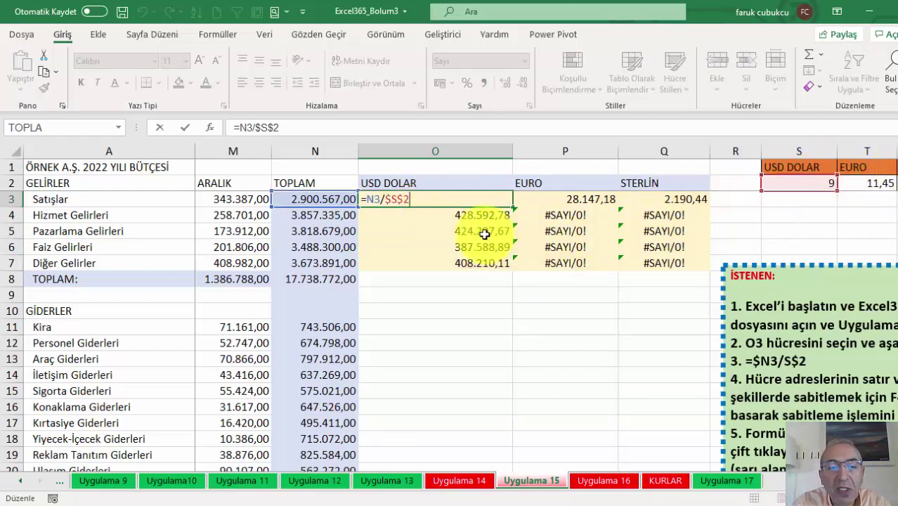
key(BackSpace)
key(BackSpace)
key(BackSpace)
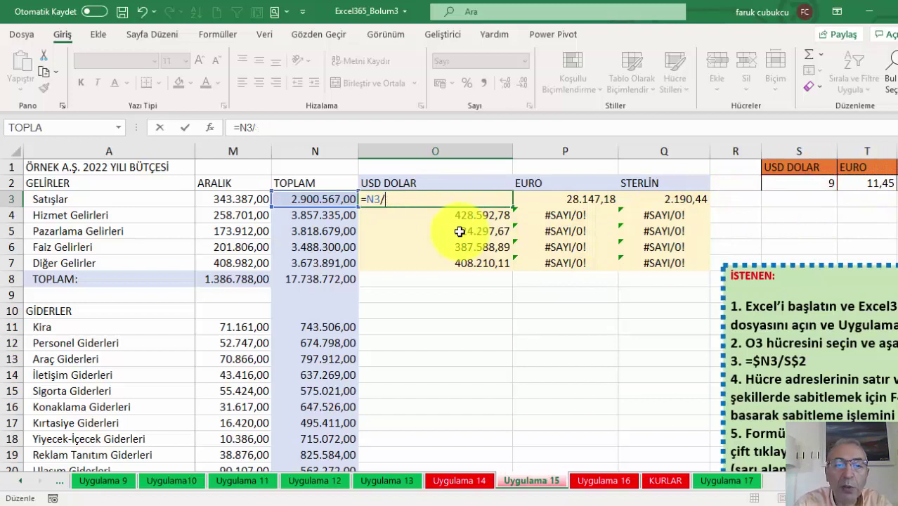
click(778, 181)
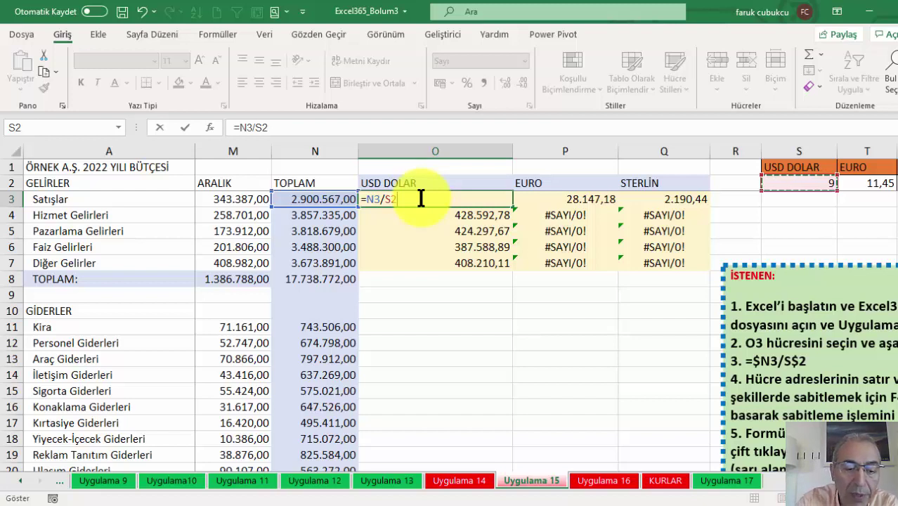
key(F4)
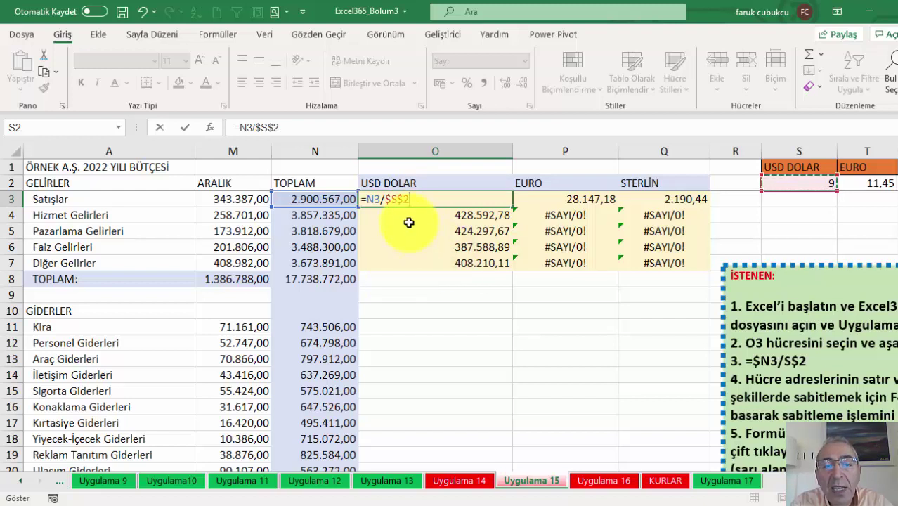
click(388, 200)
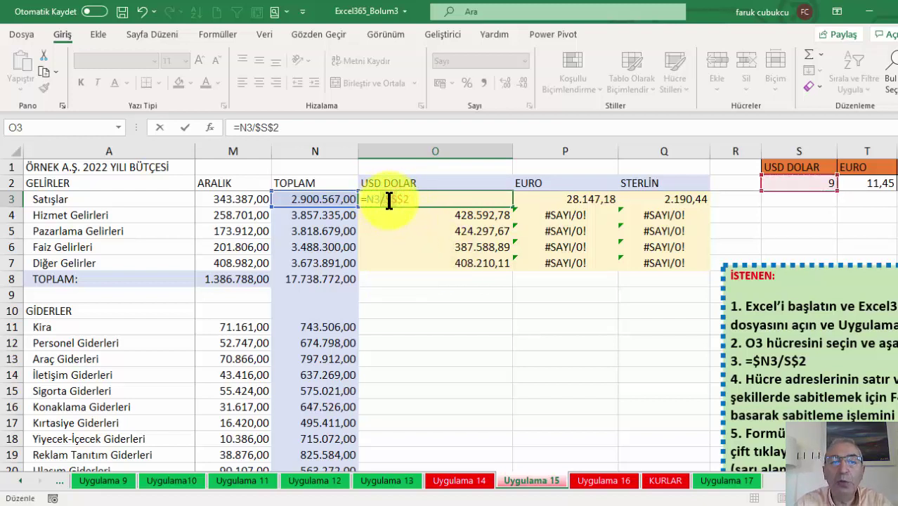
drag(389, 200, 408, 199)
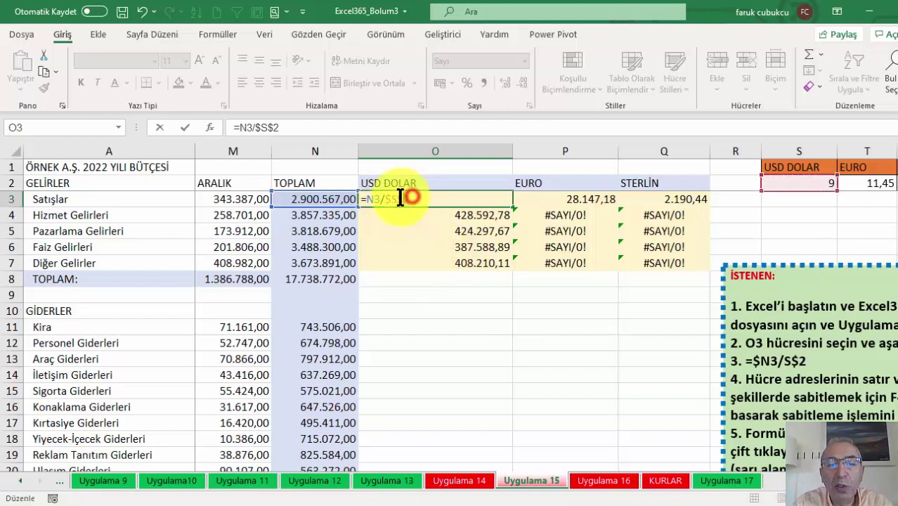
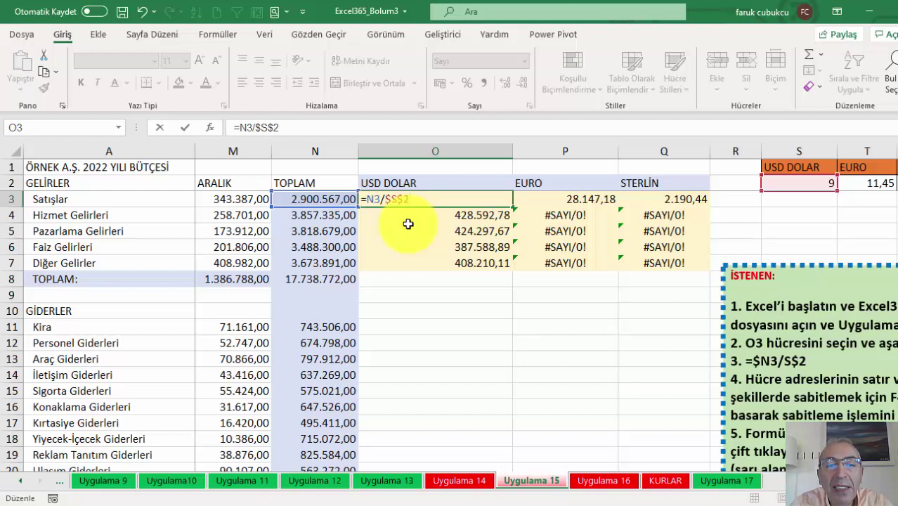
- Change O3's formula to =$N3/S$2 so it shows 322.285,22
click(384, 199)
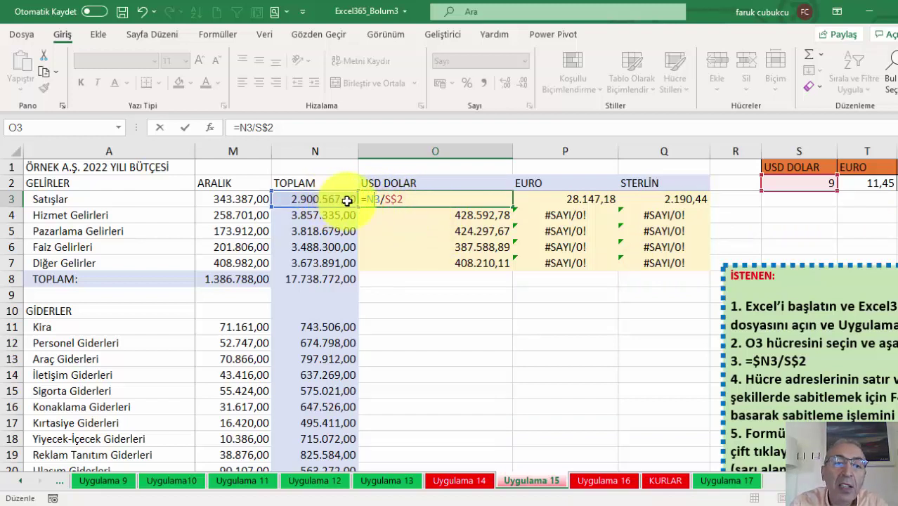
click(374, 199)
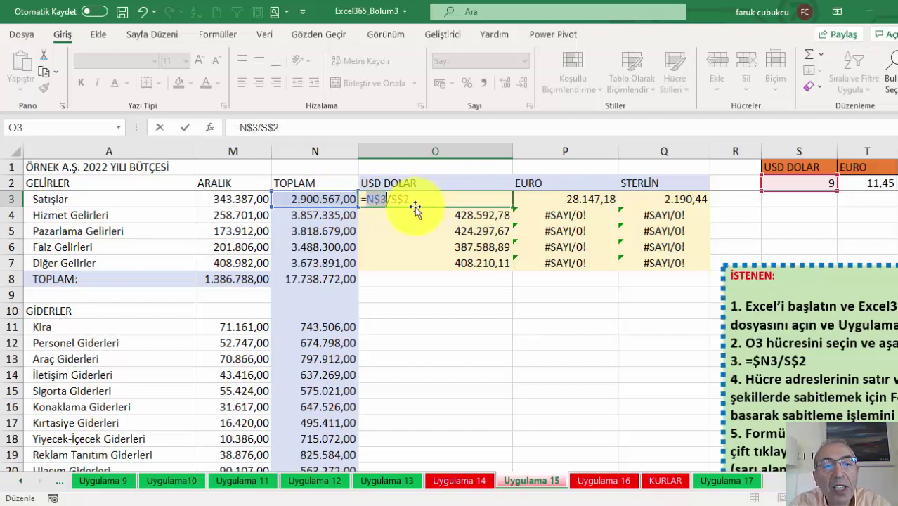
click(382, 200)
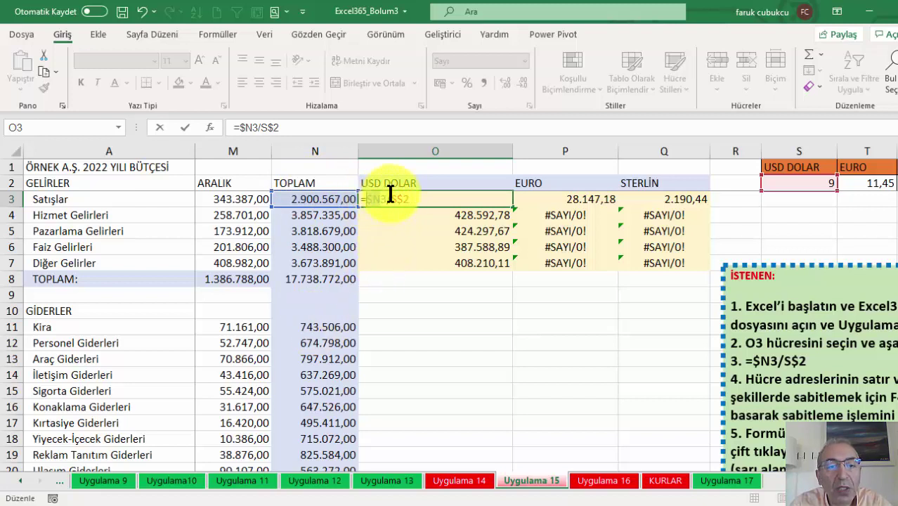
double_click(380, 198)
click(397, 200)
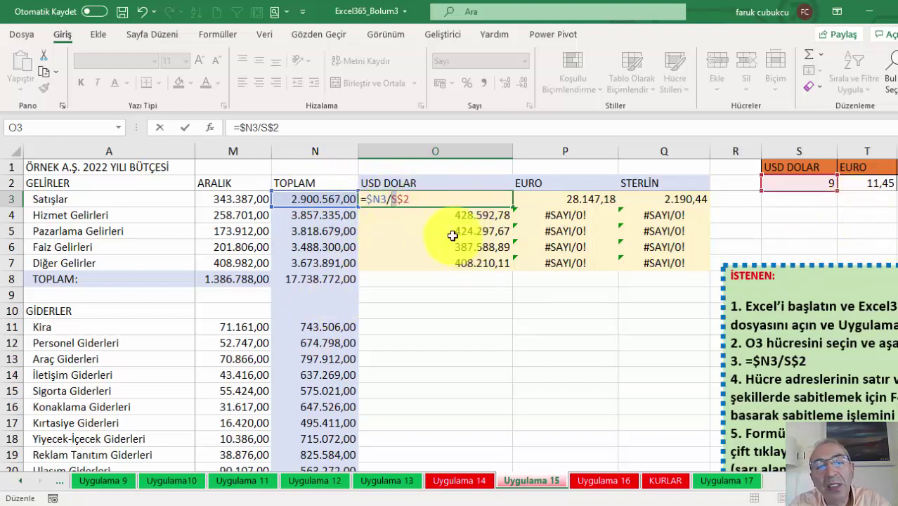
key(Return)
click(411, 199)
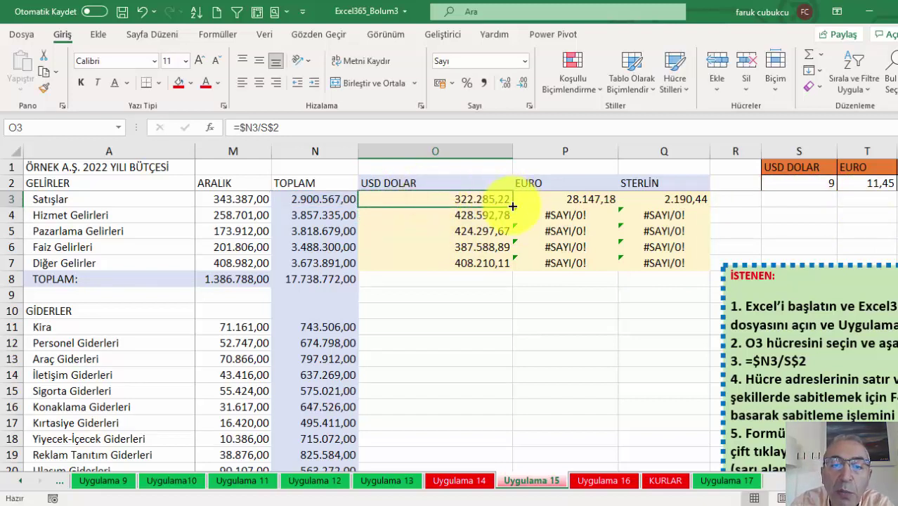
- Fill O3's formula over O3:Q7 and check the copied formulas in O5, P6 and Q6
mouse_move(512, 207)
mouse_down()
mouse_move(515, 279)
mouse_move(706, 267)
mouse_up()
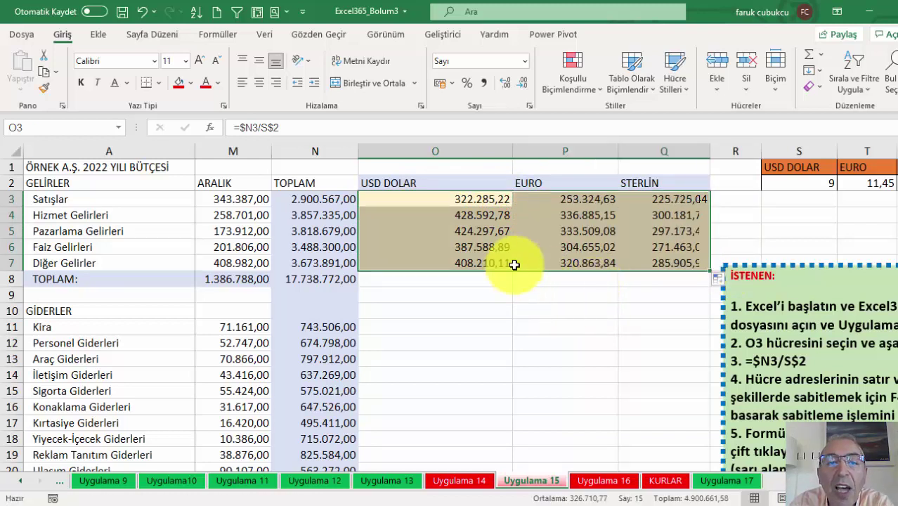
double_click(430, 233)
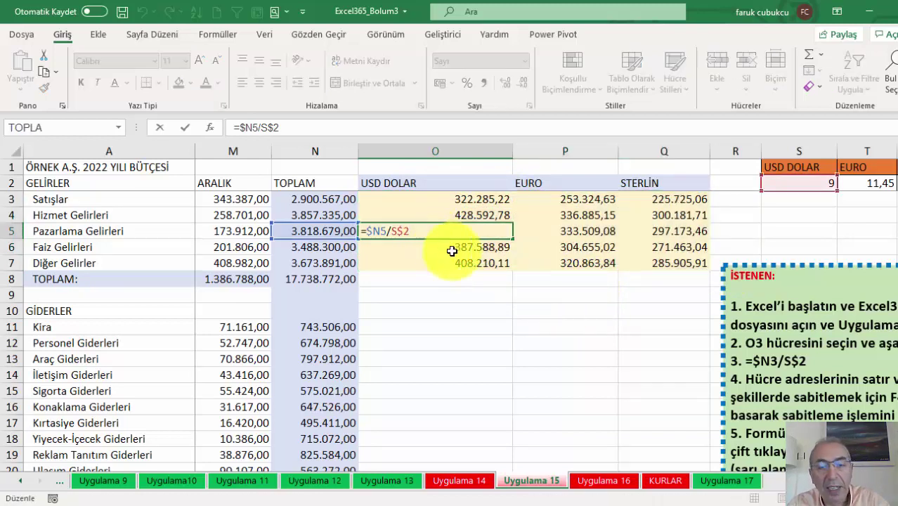
key(Escape)
double_click(577, 247)
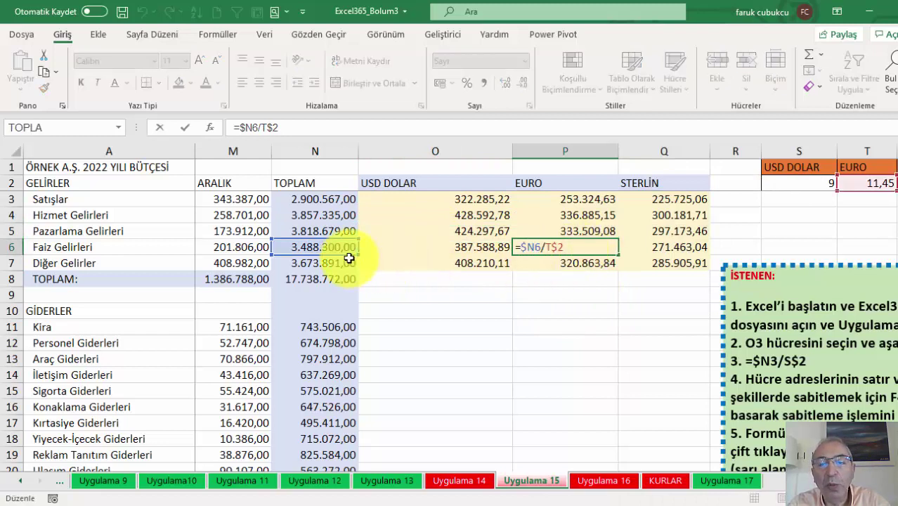
key(Escape)
double_click(668, 247)
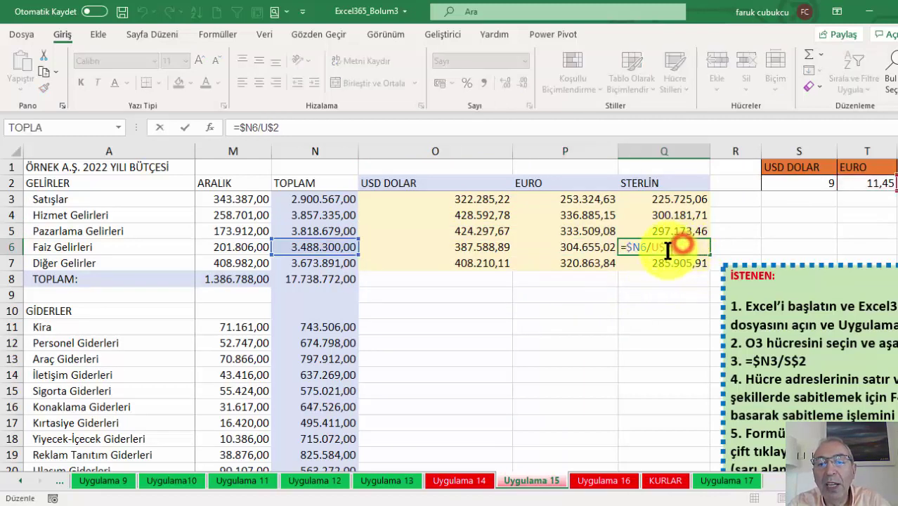
key(Escape)
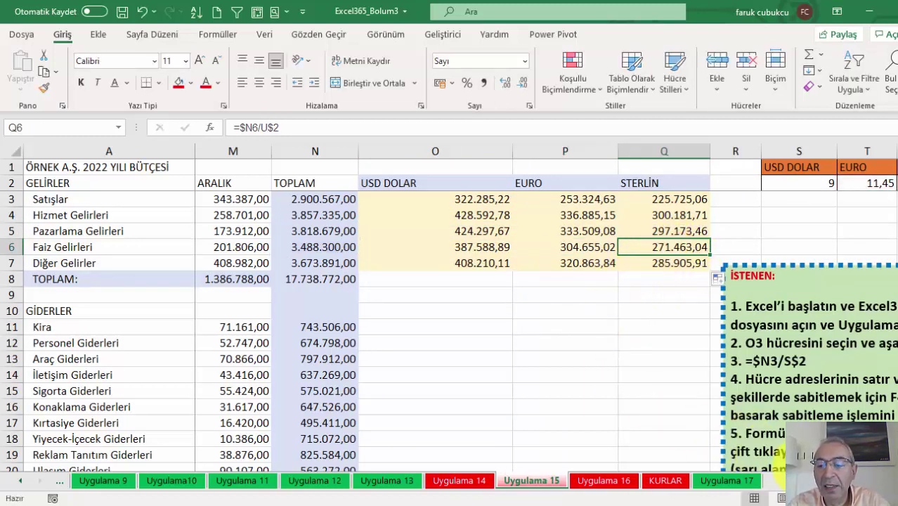
- Point out the USD DOLAR, EURO and STERLİN rate headers and the dollar rate 9 in S2
scroll(492, 309, right, 2)
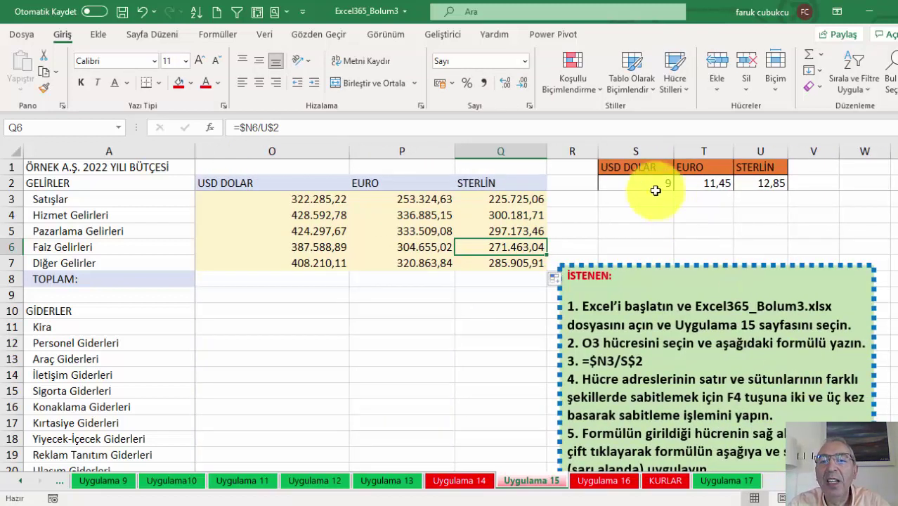
click(635, 168)
click(697, 168)
click(763, 170)
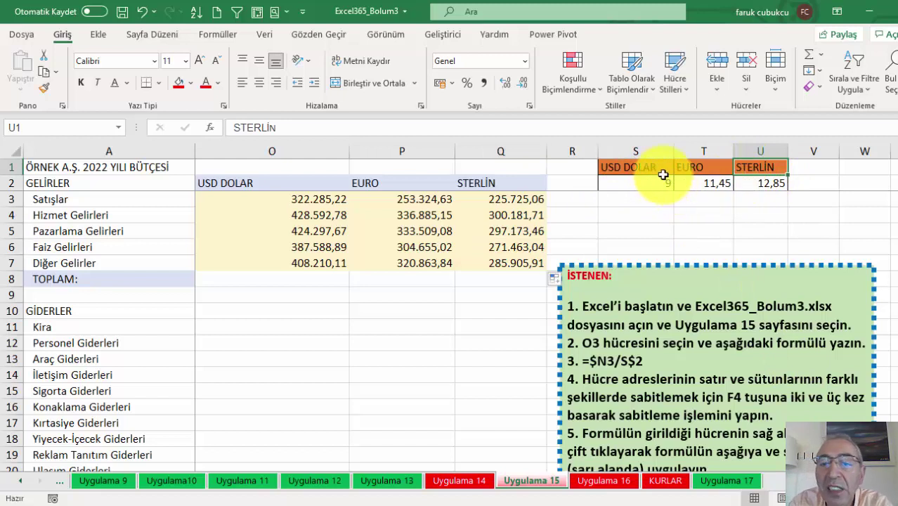
click(636, 168)
click(702, 167)
click(761, 166)
click(647, 181)
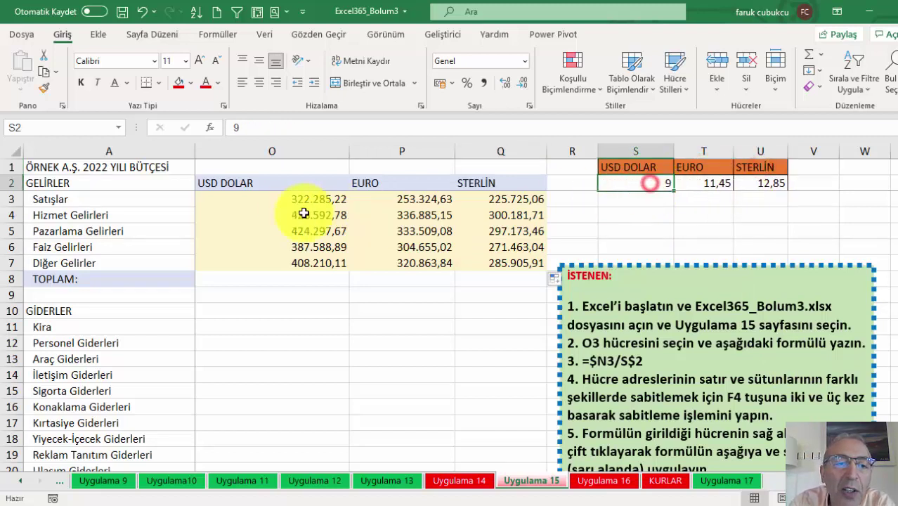
- Check the formulas in O3 and O5 and narrow column O
click(294, 199)
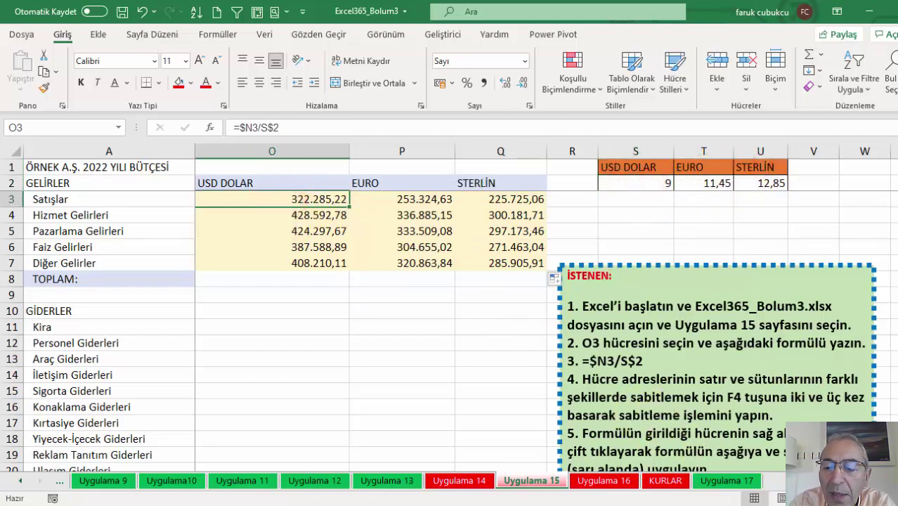
scroll(371, 317, left, 1)
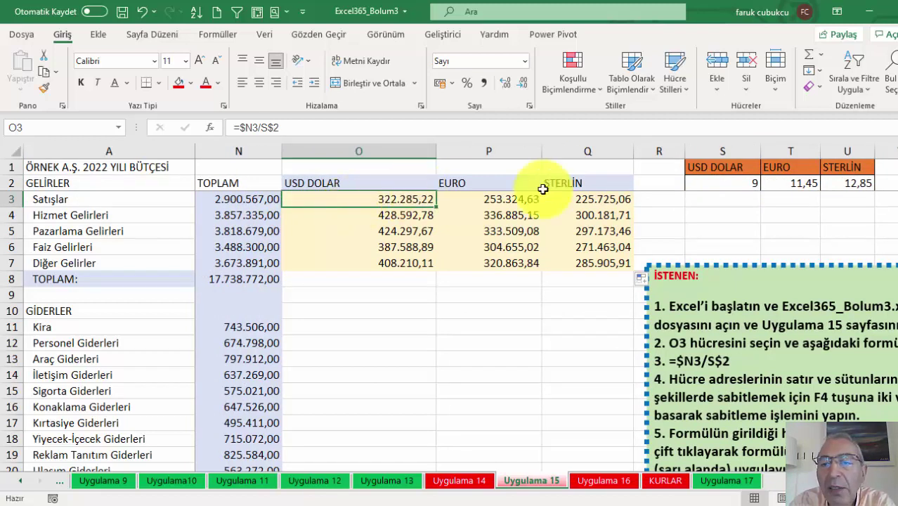
click(406, 232)
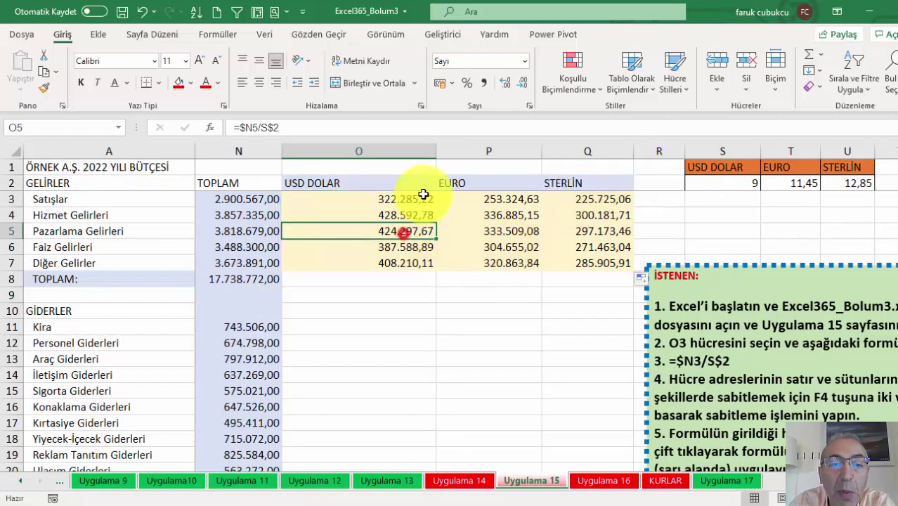
drag(438, 152, 401, 152)
- Re-enter O3 as =$N3/S$2 using the S2 dollar rate, then go to the Uygulama 16 sheet
double_click(344, 199)
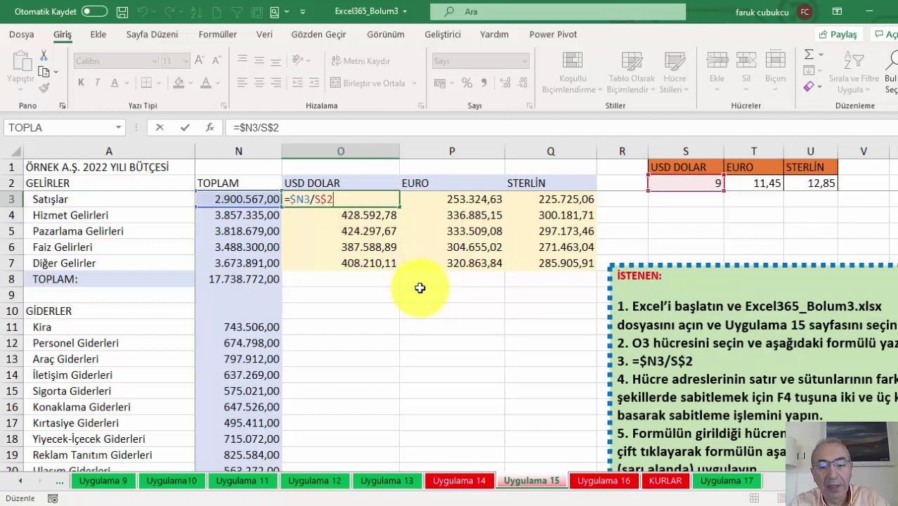
key(BackSpace)
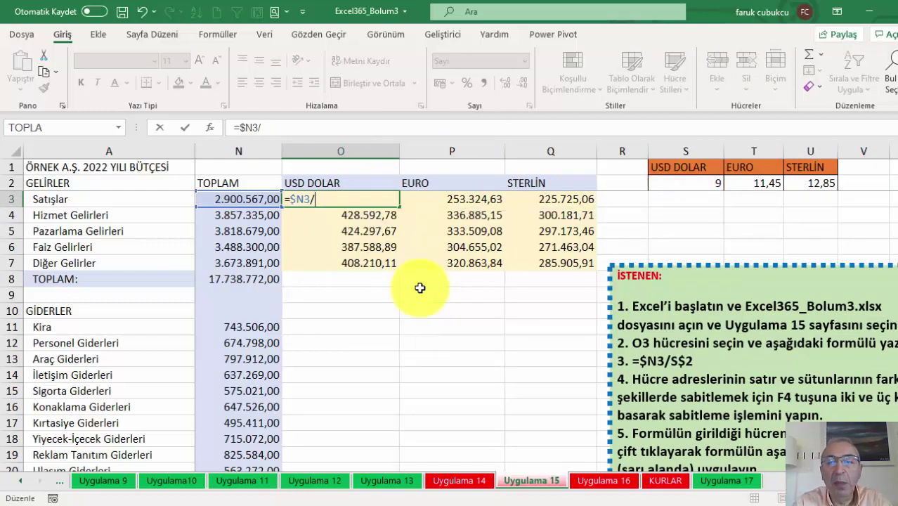
click(673, 180)
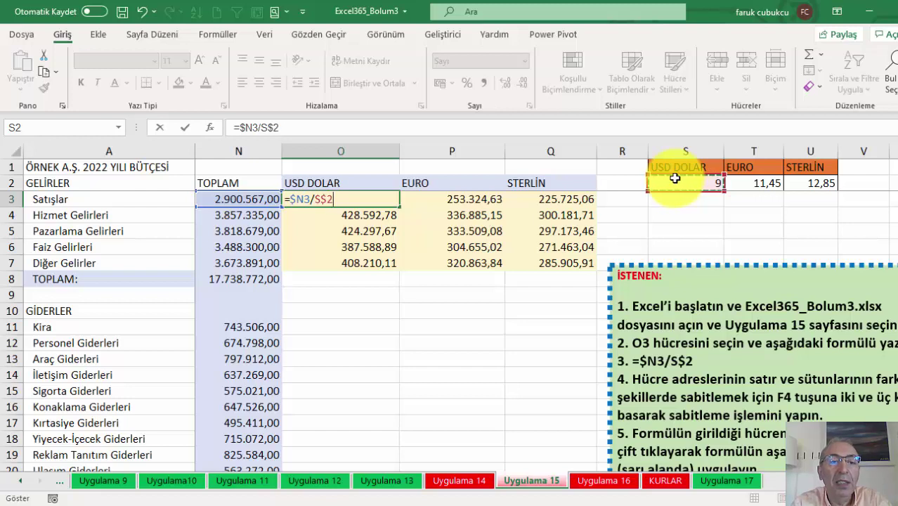
key(Return)
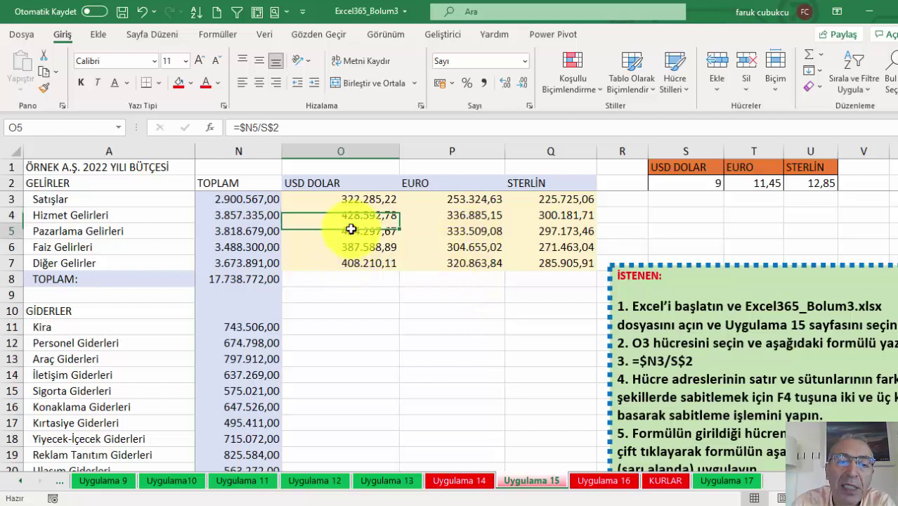
drag(351, 230, 354, 199)
click(356, 199)
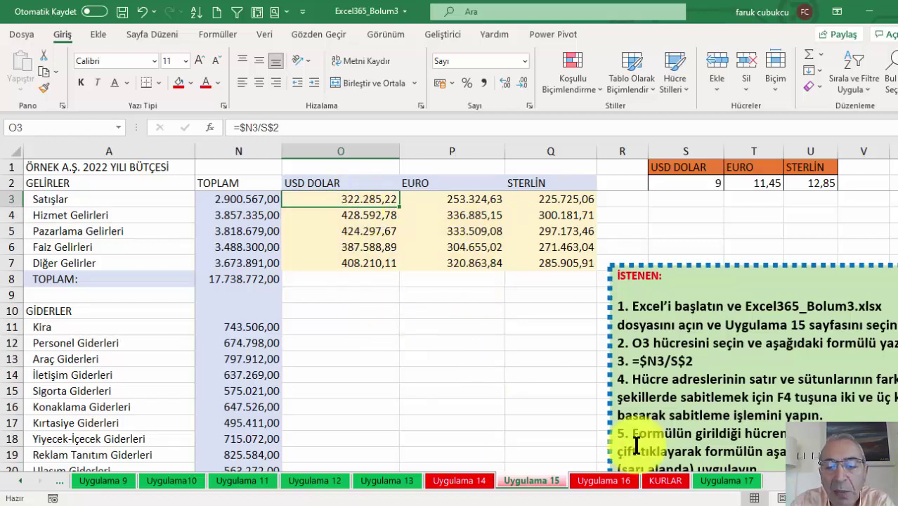
click(617, 482)
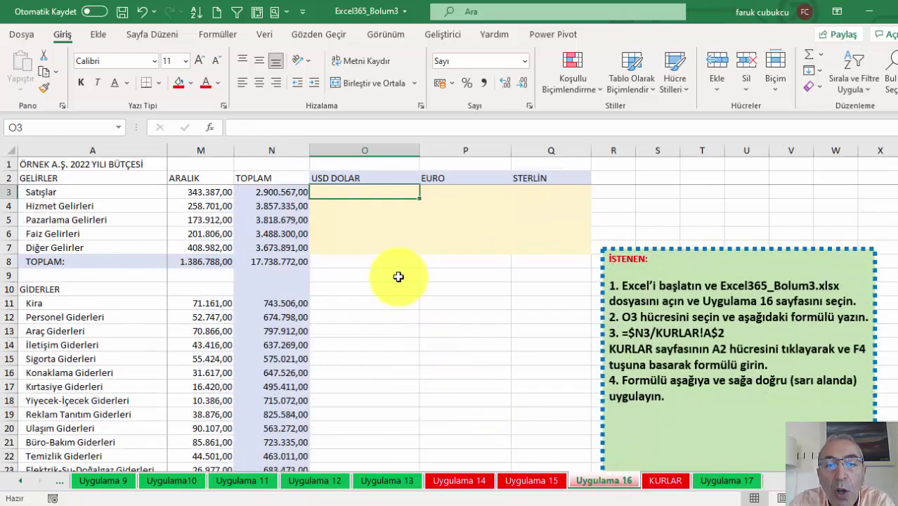
- Look up the dollar rate in cell A2 of the KURLAR sheet
click(670, 482)
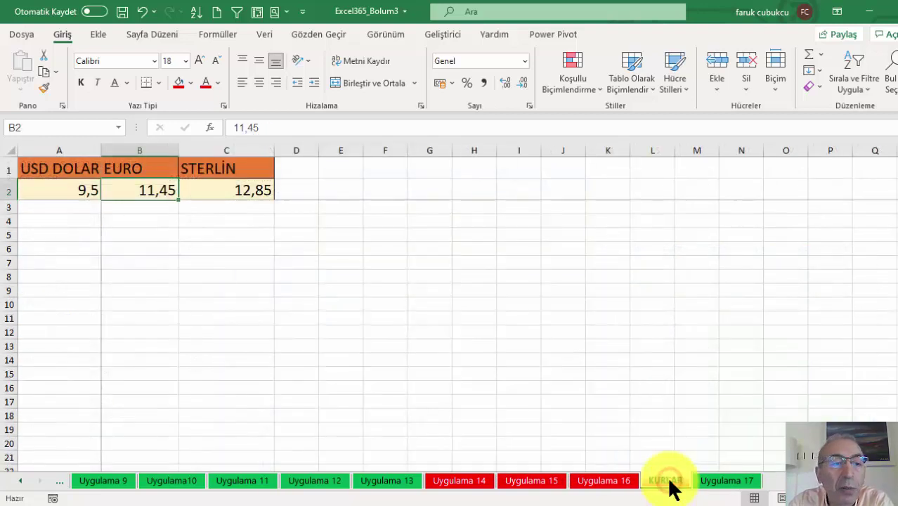
click(36, 191)
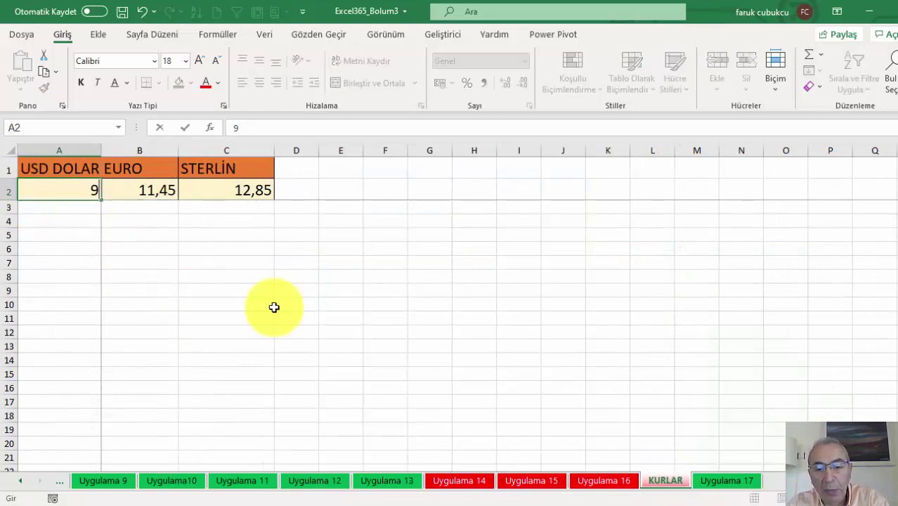
click(605, 481)
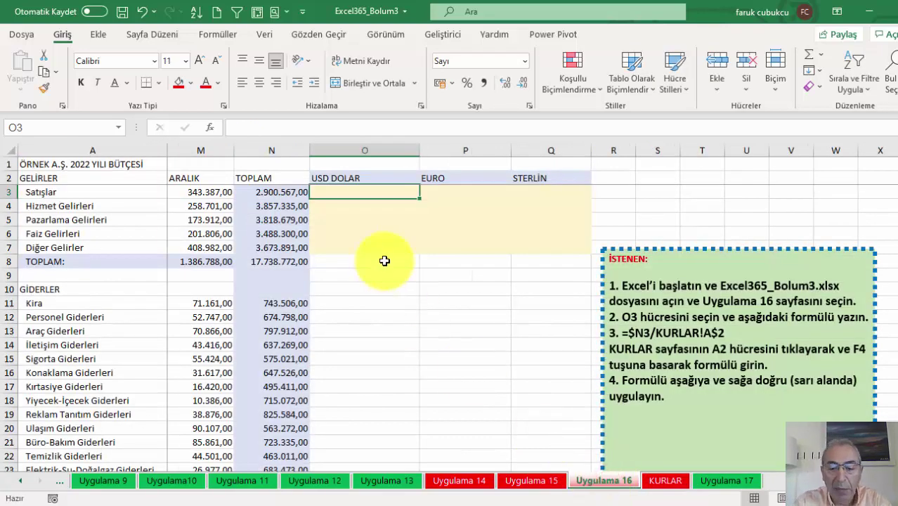
- Enter =N3/KURLAR!A2 in Uygulama 16's O3 and fill it down to row 7
text(=)
click(256, 193)
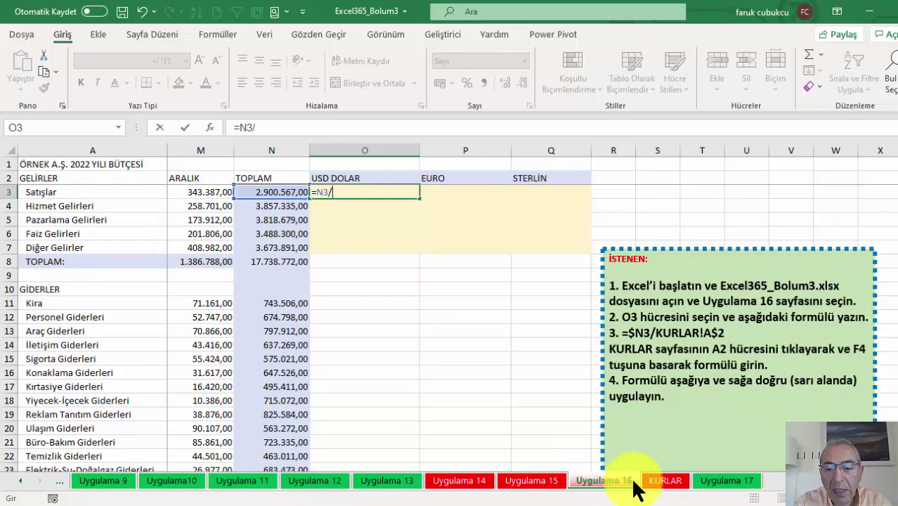
click(665, 481)
click(76, 190)
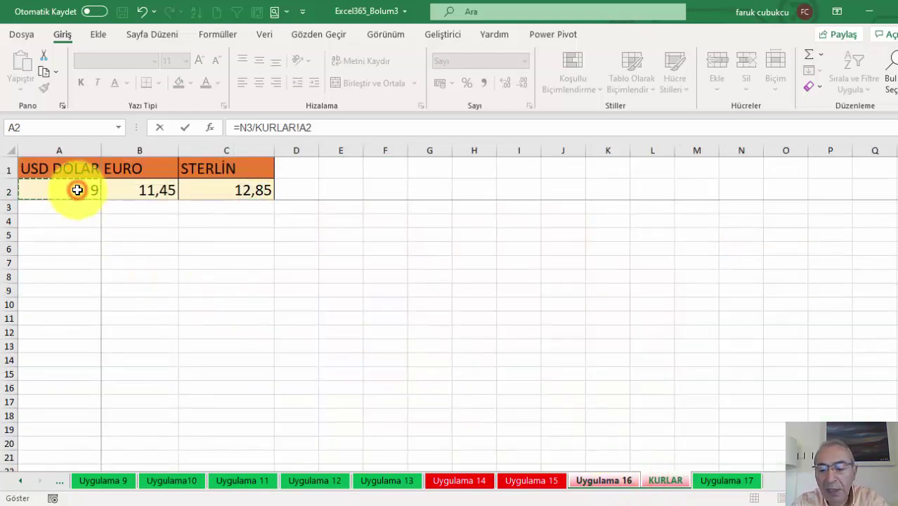
key(F4)
key(Return)
click(402, 196)
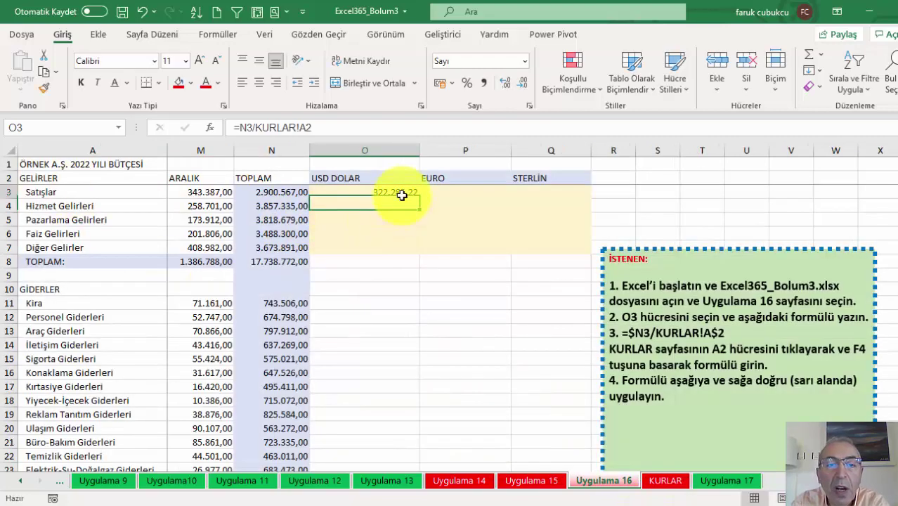
mouse_move(417, 198)
mouse_down()
mouse_move(419, 255)
mouse_move(550, 247)
mouse_up()
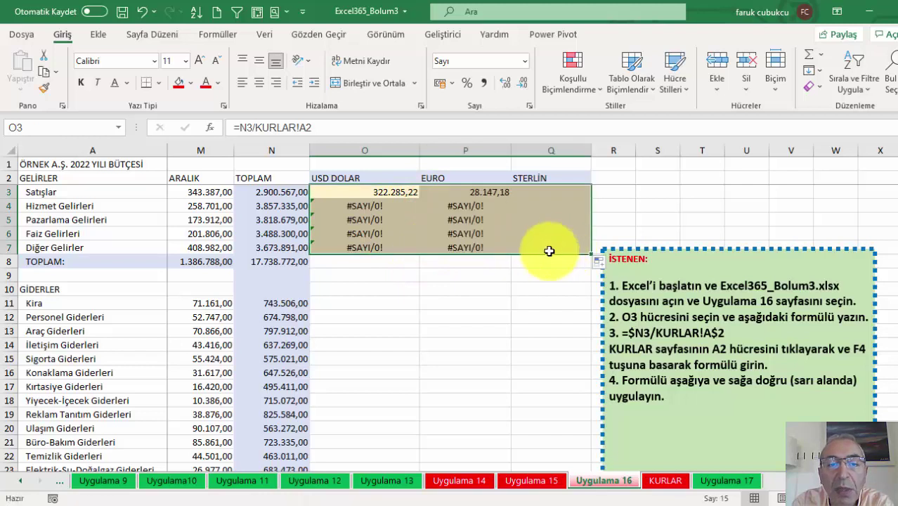
- Change O3's formula to =$N3/KURLAR!A$2, locking N's column and the rate row
double_click(381, 195)
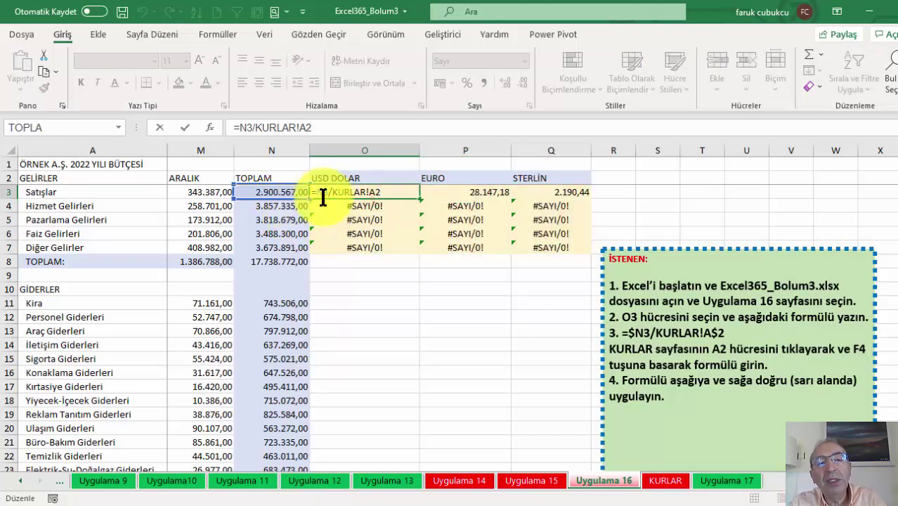
text($)
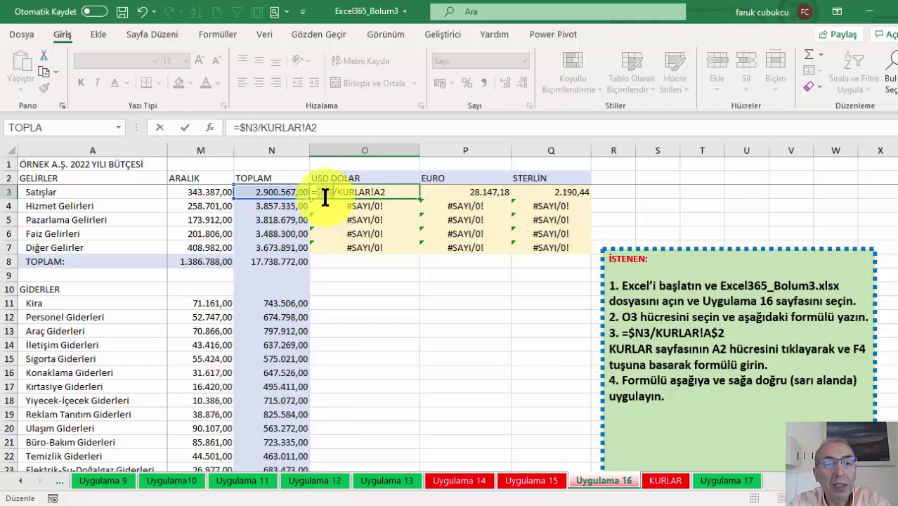
key(ctrl+Return)
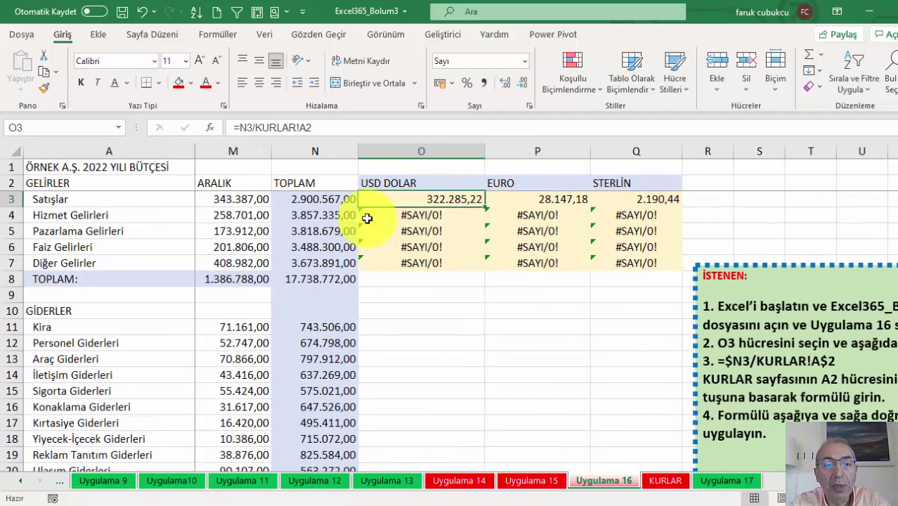
double_click(385, 192)
click(371, 198)
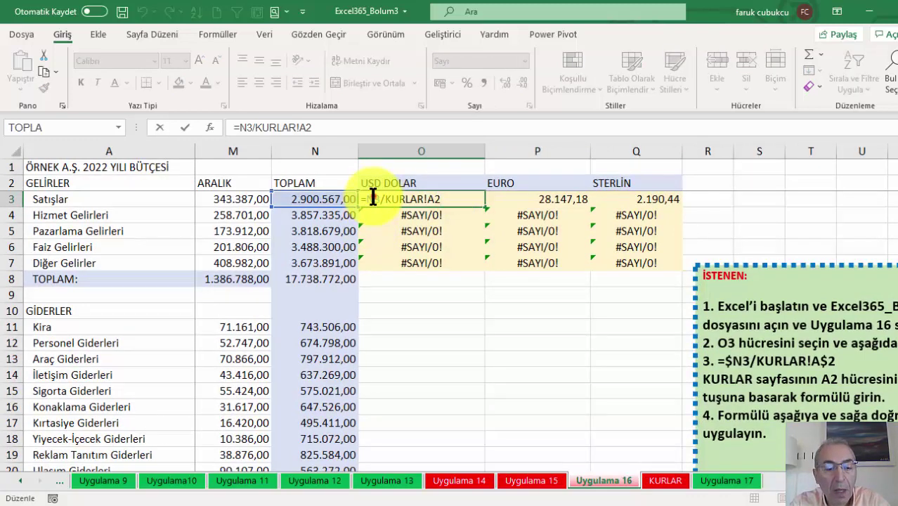
key(F4)
key(F4)
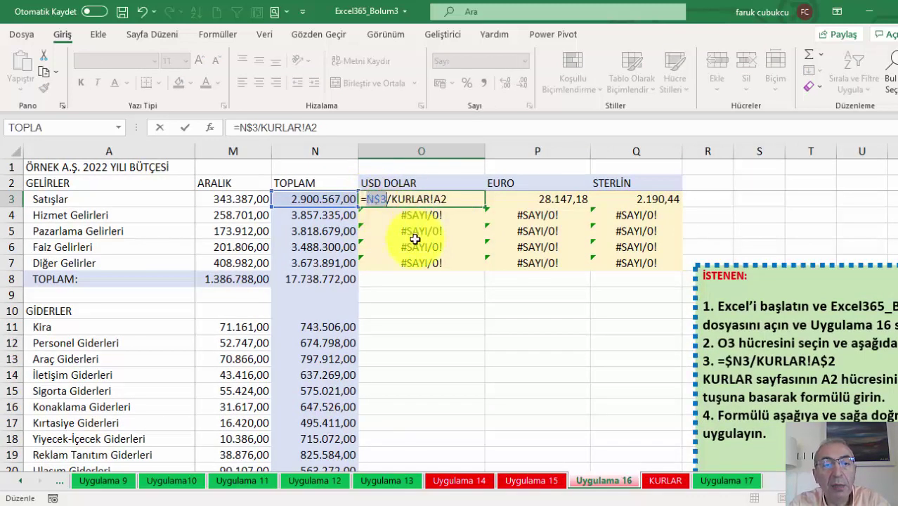
key(F4)
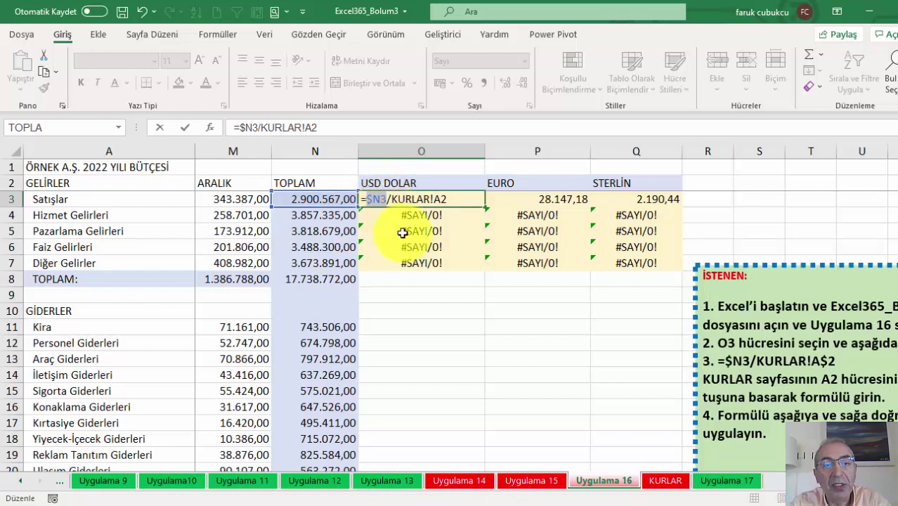
drag(435, 199, 457, 200)
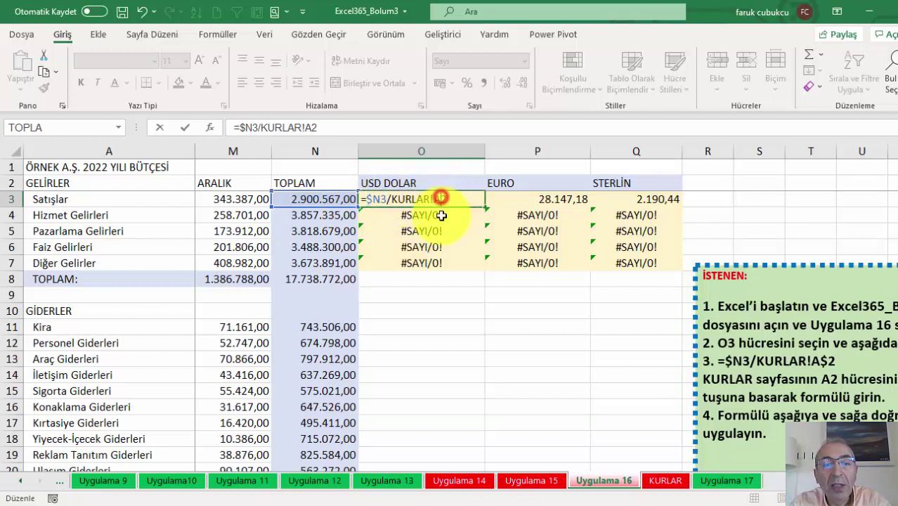
key(F4)
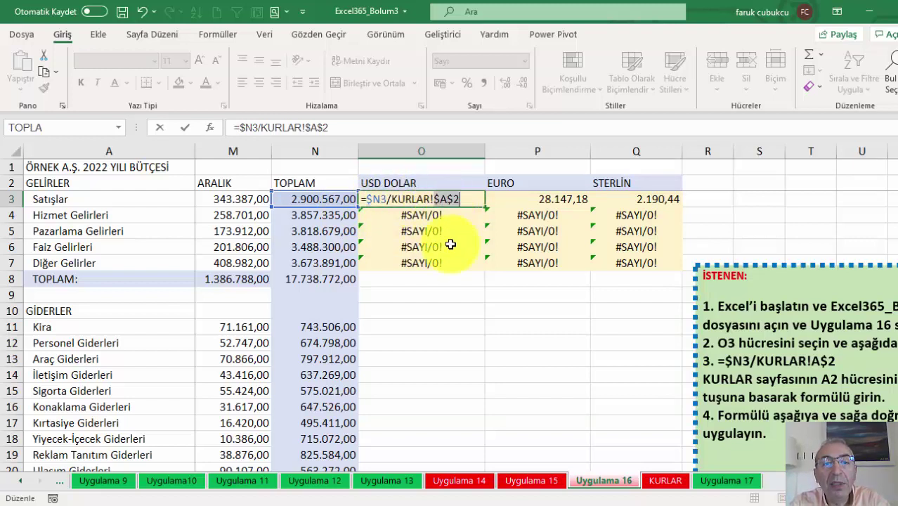
double_click(451, 199)
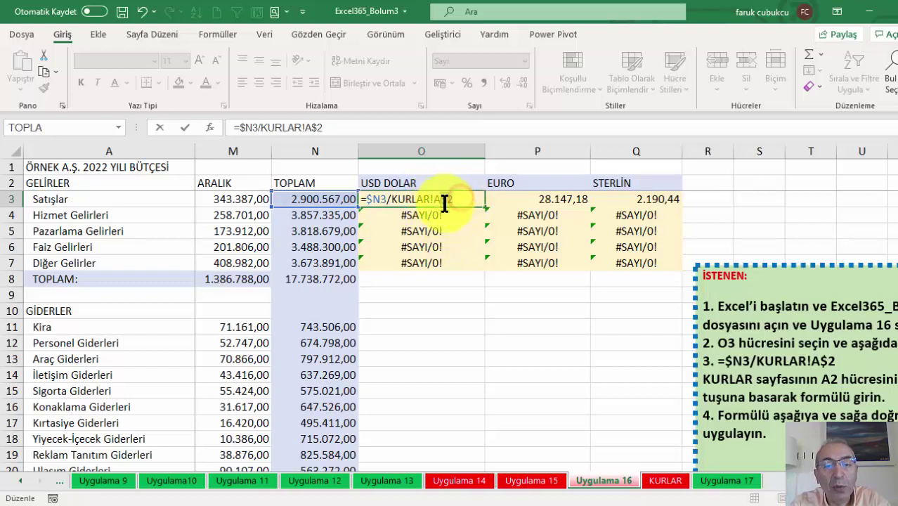
key(Return)
- Review the KURLAR rates A2:C2, then fill O3's formula across O3:Q7
click(646, 482)
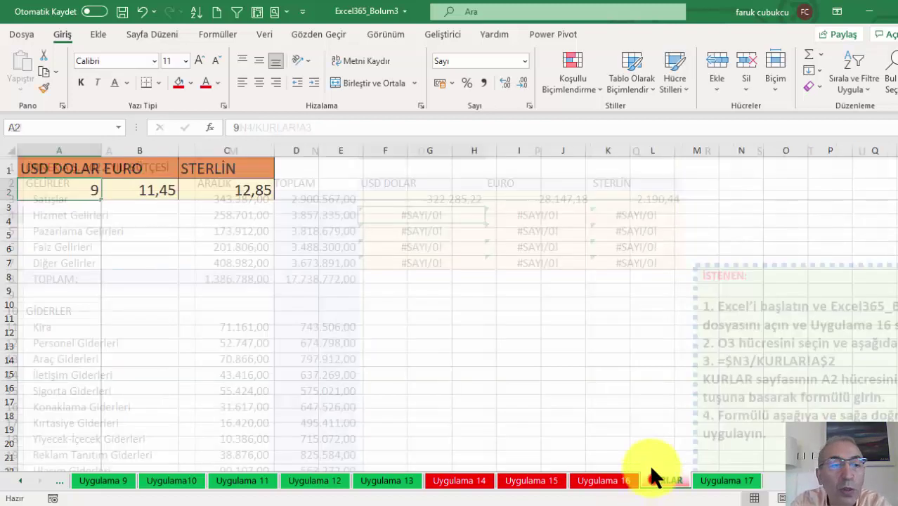
drag(74, 186, 251, 190)
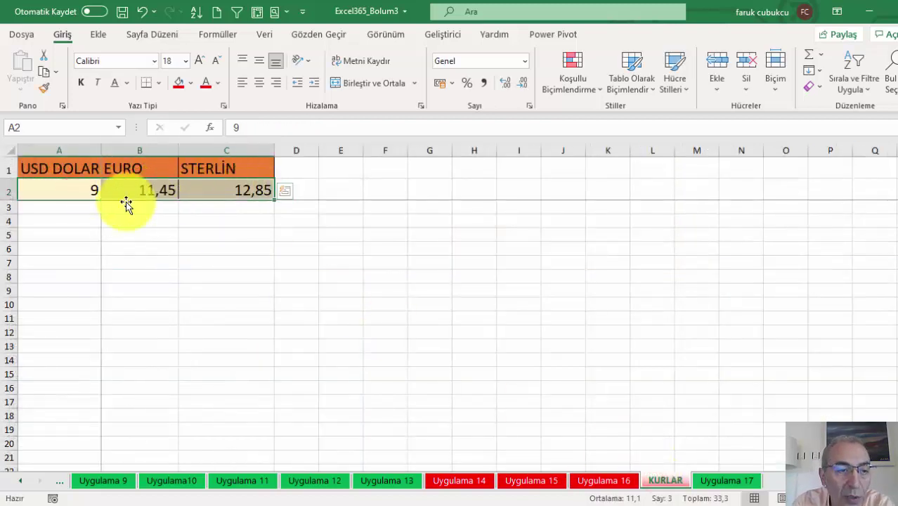
click(603, 481)
double_click(435, 199)
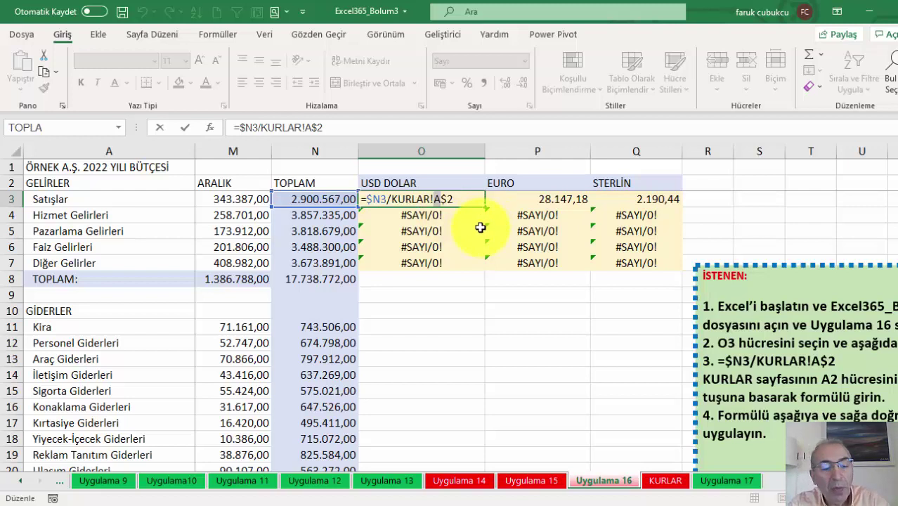
key(Escape)
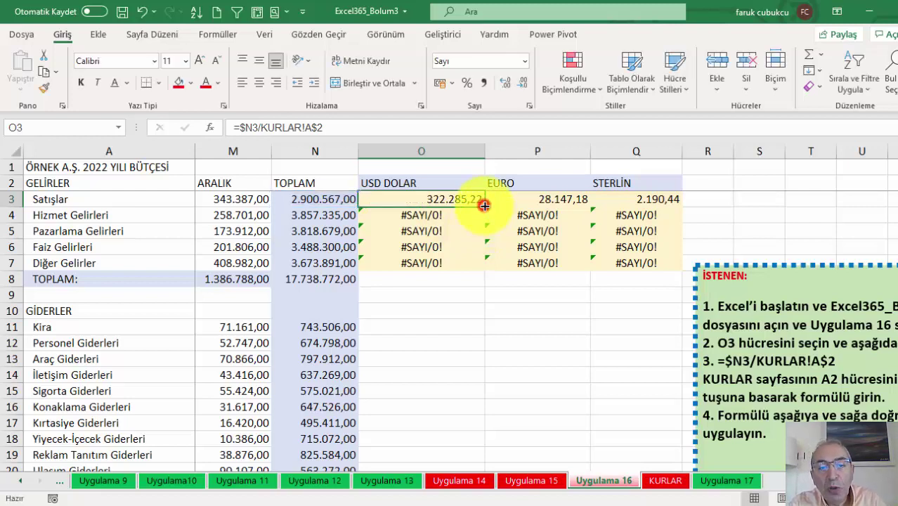
mouse_move(484, 205)
mouse_down()
mouse_move(481, 272)
mouse_move(626, 272)
mouse_up()
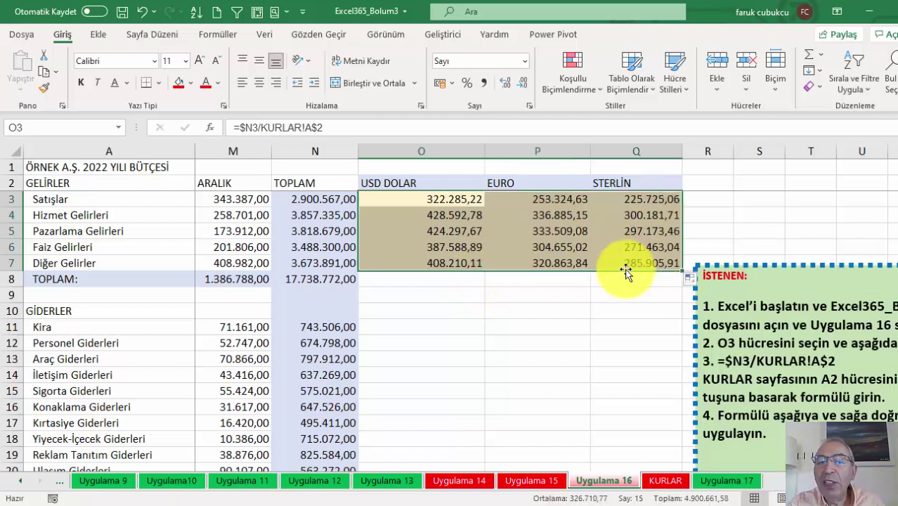
- Remove the column lock so O3 reads =N3/KURLAR!A$2 and refill O3:Q7
double_click(421, 198)
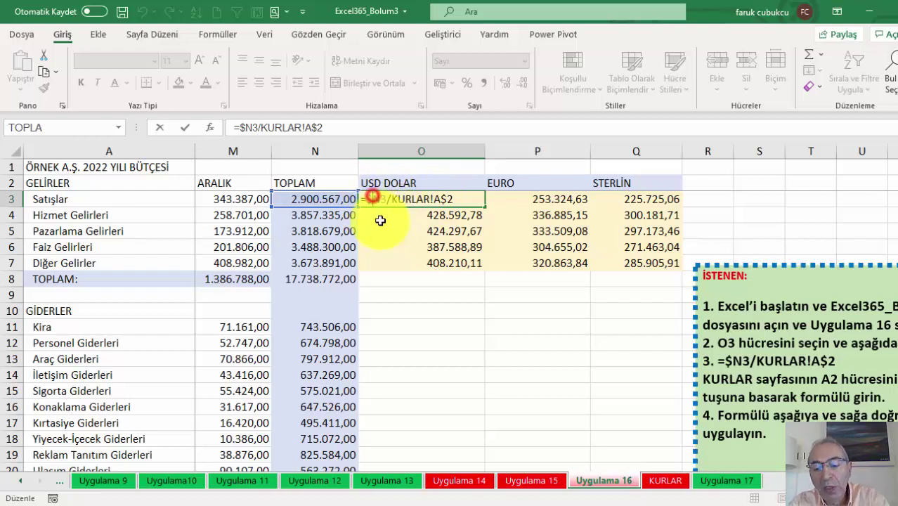
key(F4)
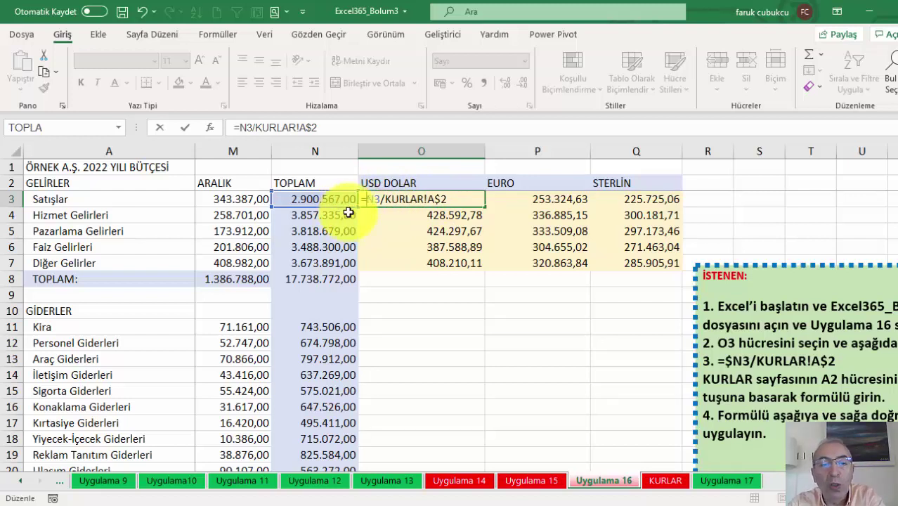
key(Return)
click(439, 199)
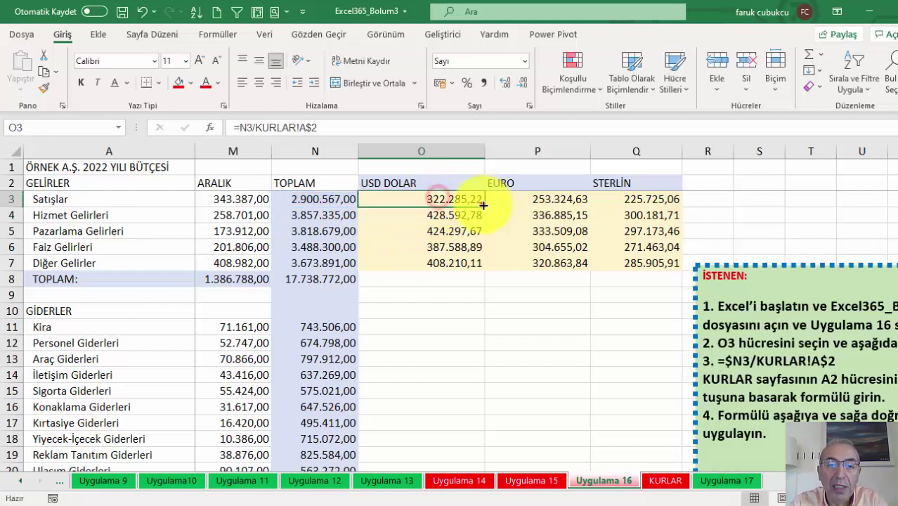
mouse_move(484, 205)
mouse_down()
mouse_move(483, 279)
mouse_move(681, 267)
mouse_up()
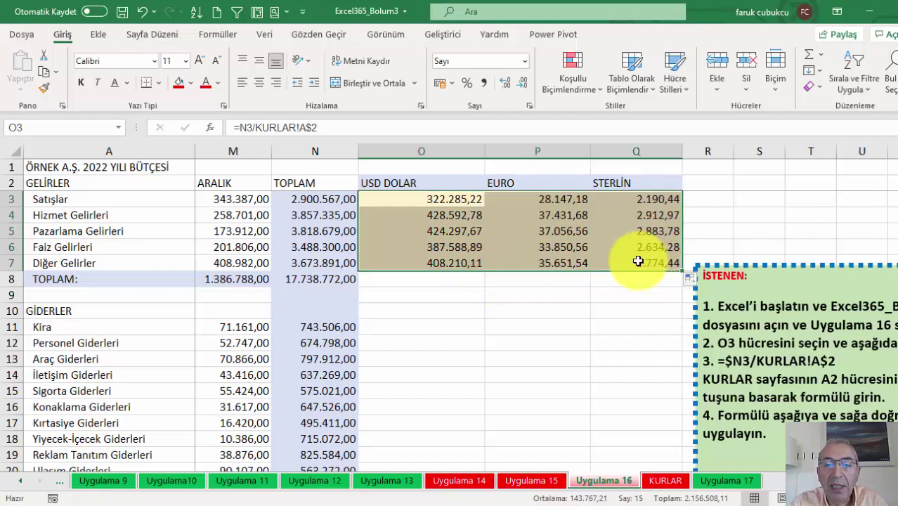
- Inspect the O3 and P3 formulas, then reopen O3 at the N3 reference
double_click(443, 199)
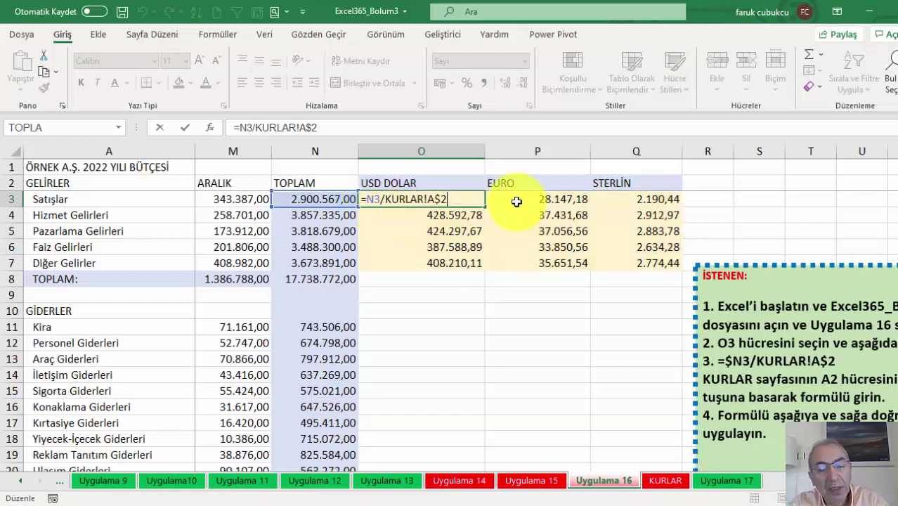
double_click(545, 199)
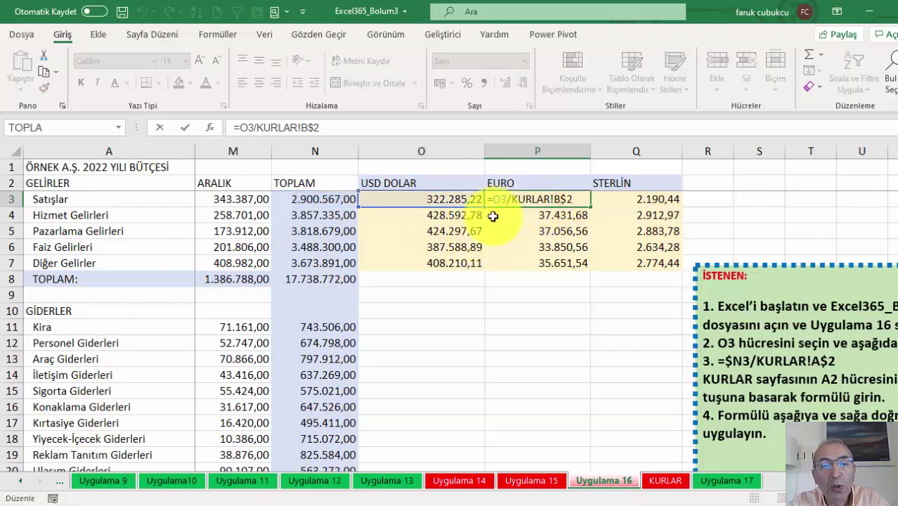
double_click(407, 199)
click(374, 199)
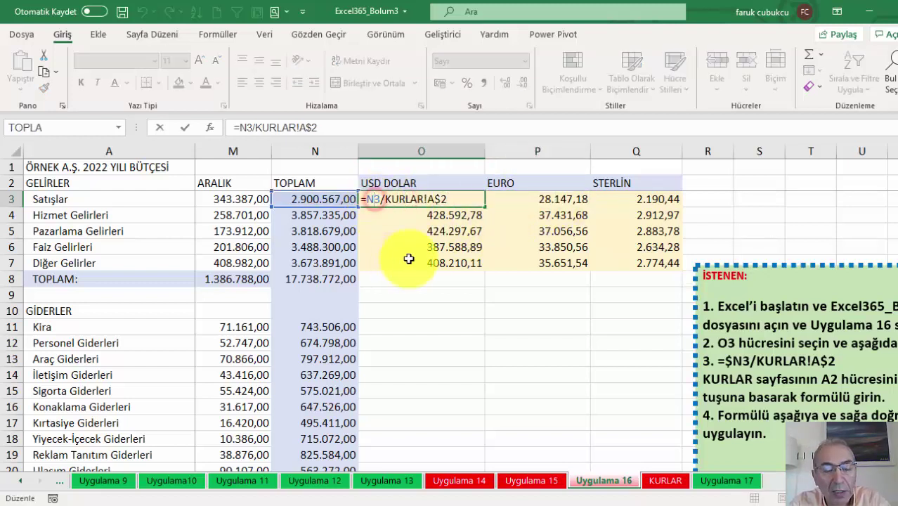
- Rebuild O3 as =$N3/KURLAR!A2 using the USD DOLAR rate from KURLAR
key(F4)
key(F4)
key(F4)
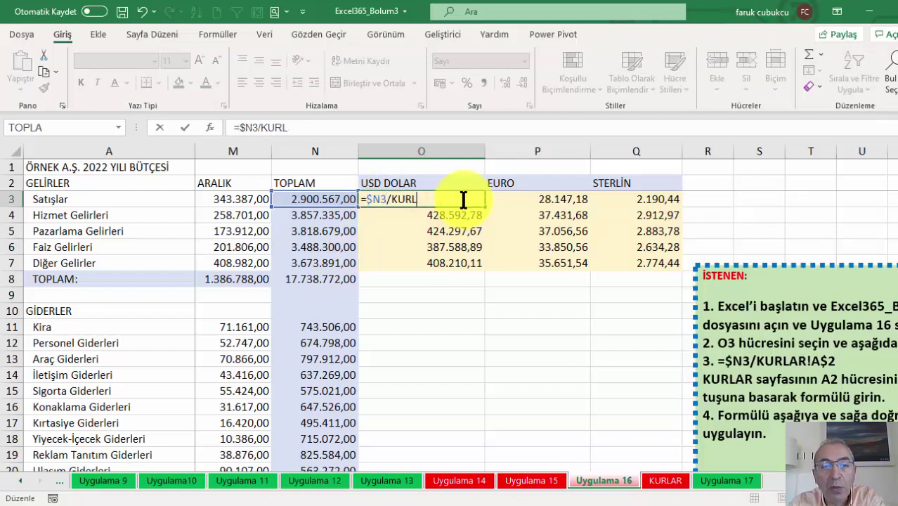
key(BackSpace)
key(BackSpace)
key(BackSpace)
key(BackSpace)
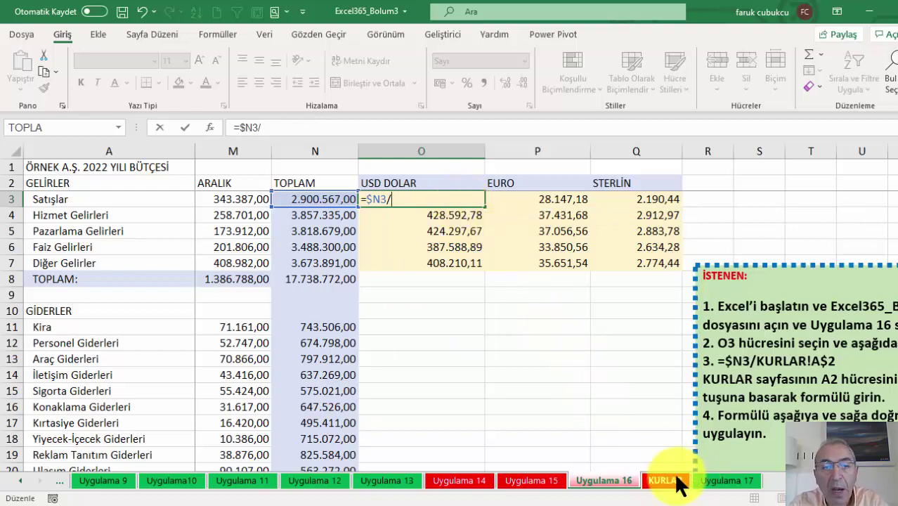
click(671, 479)
click(77, 191)
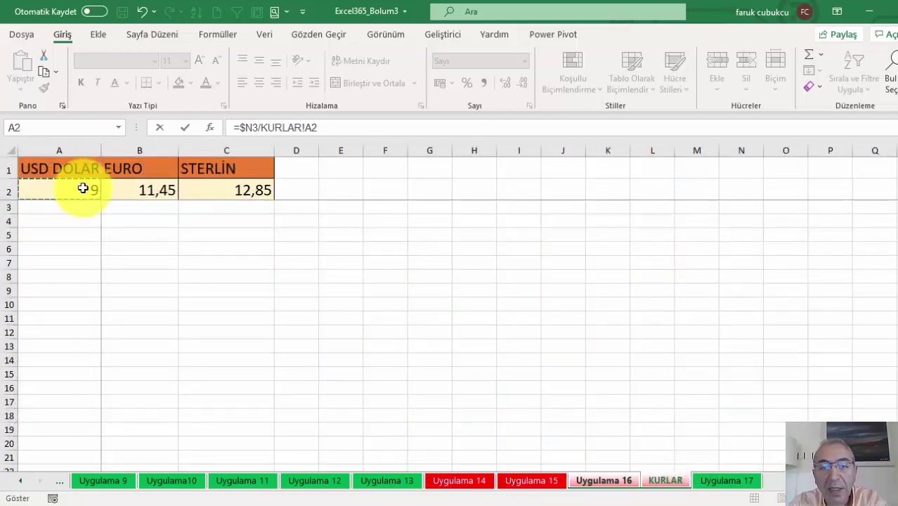
key(Return)
click(449, 199)
- Lock the rate row to make =$N3/KURLAR!A$2 and fill it across O3:Q7
double_click(449, 199)
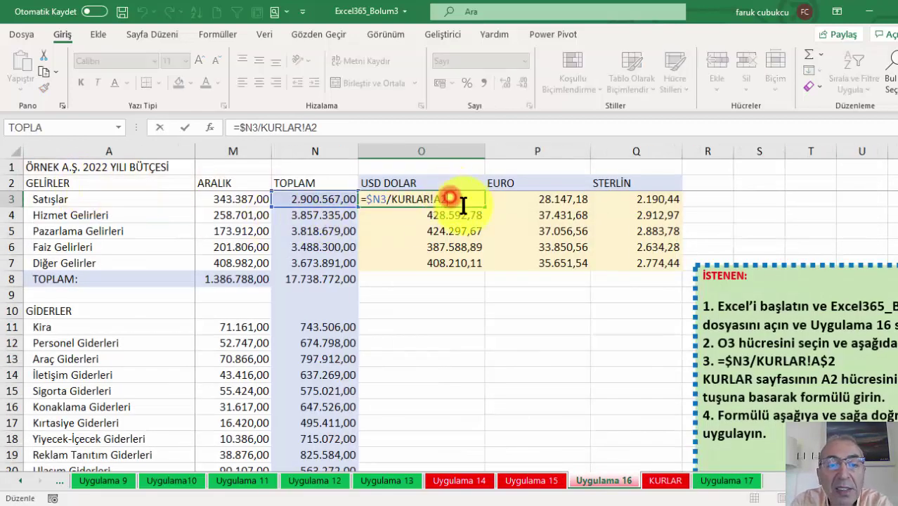
key(F4)
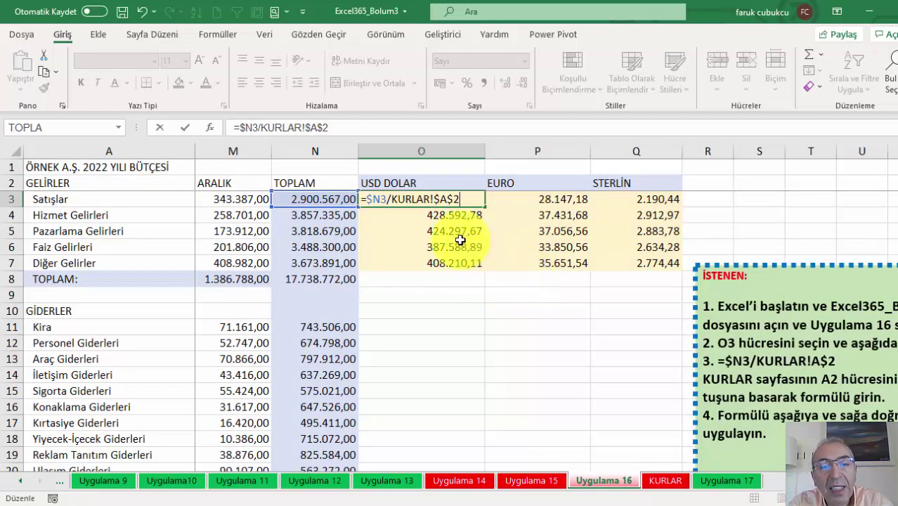
click(444, 199)
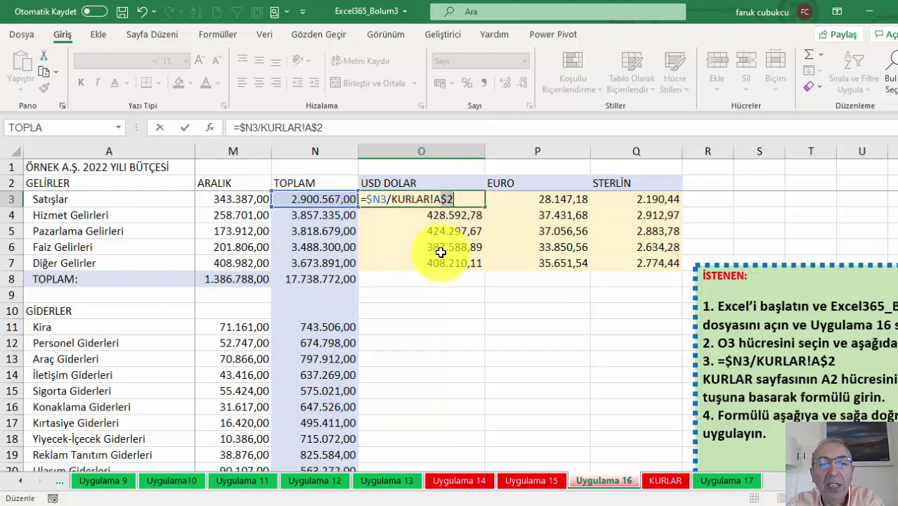
key(Return)
click(464, 200)
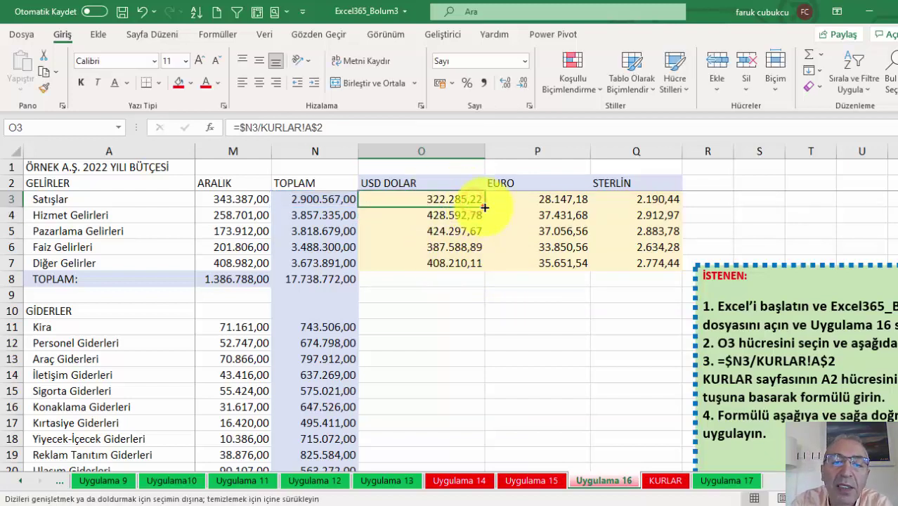
mouse_move(484, 206)
mouse_down()
mouse_move(481, 267)
mouse_move(661, 260)
mouse_up()
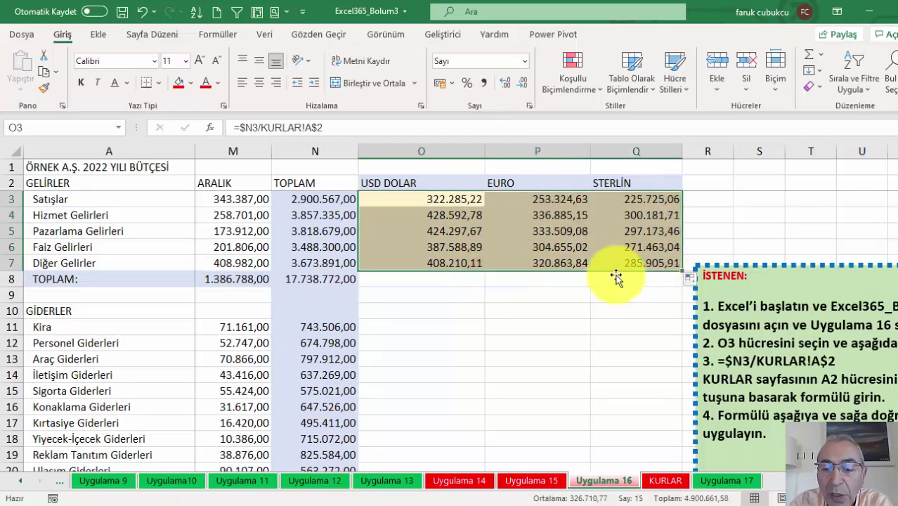
- Look over the KURLAR and Uygulama 16 sheets, then settle on the Uygulama 17 order table
click(703, 482)
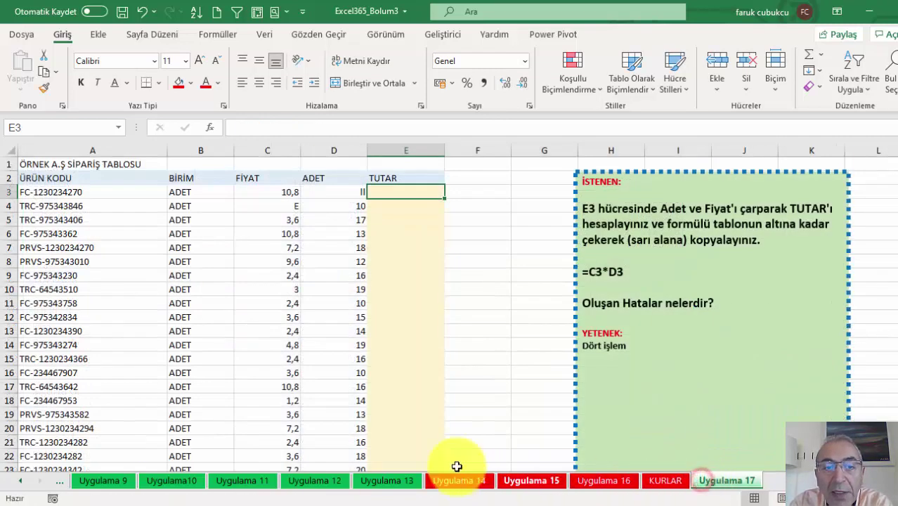
scroll(401, 274, down, 3)
scroll(402, 280, up, 3)
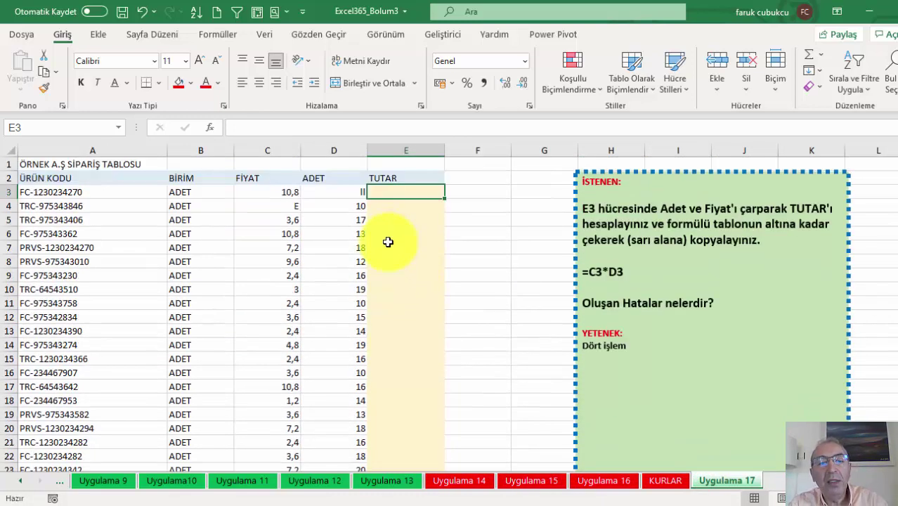
click(664, 484)
click(596, 485)
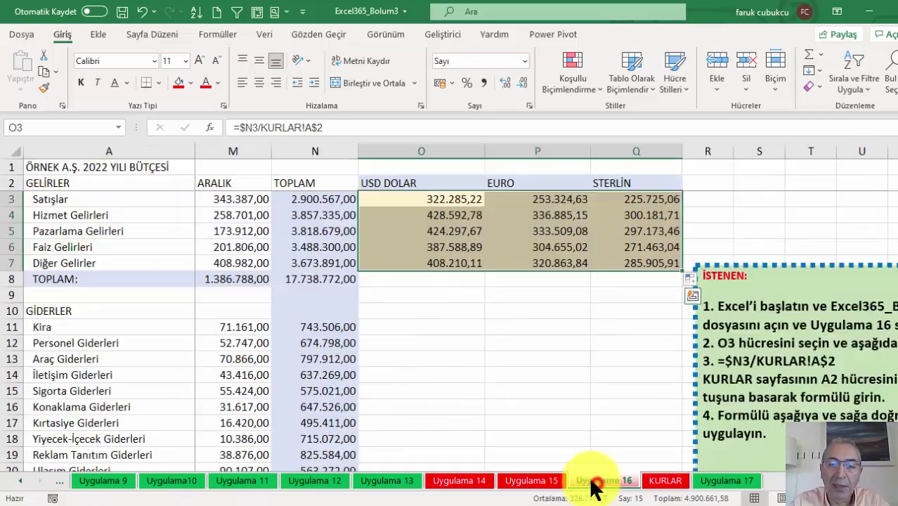
click(723, 482)
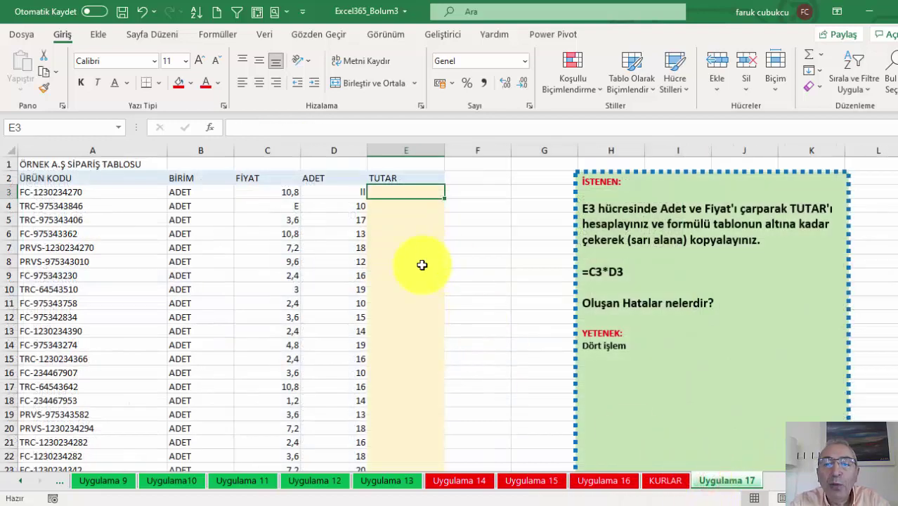
scroll(421, 265, down, 4)
scroll(421, 265, up, 4)
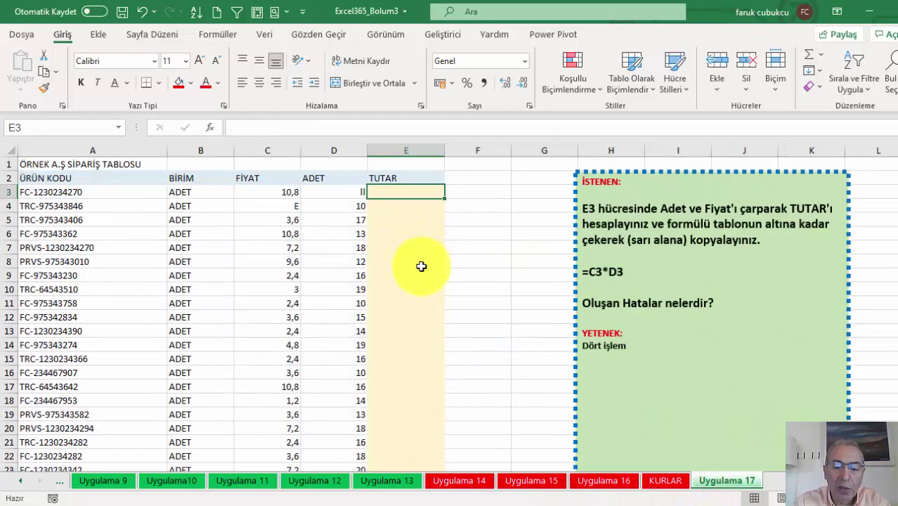
- Enter =D3*C3 in TUTAR cell E3 and fill it down the table
text(=)
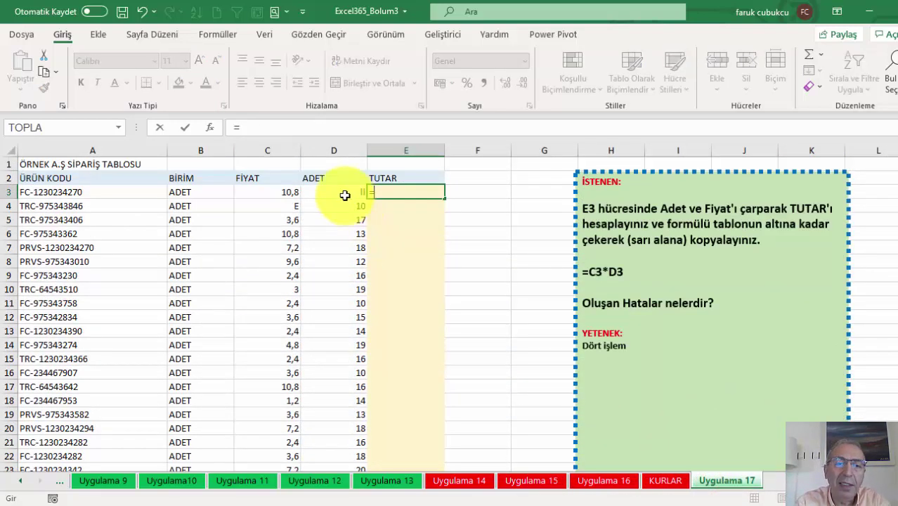
click(343, 195)
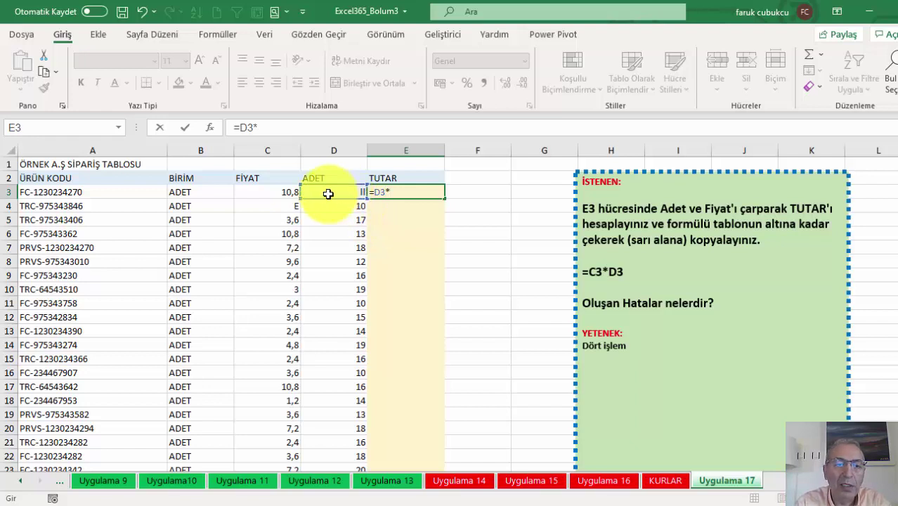
click(288, 187)
key(Return)
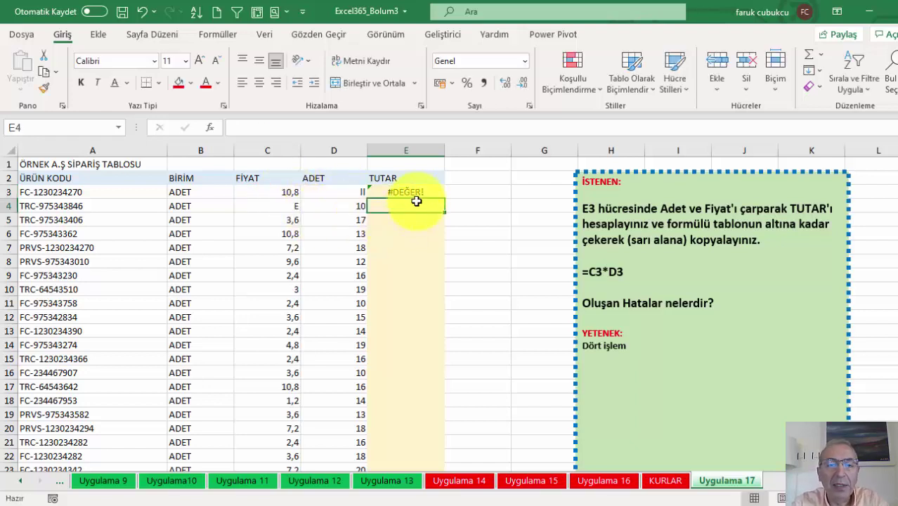
click(418, 193)
double_click(445, 200)
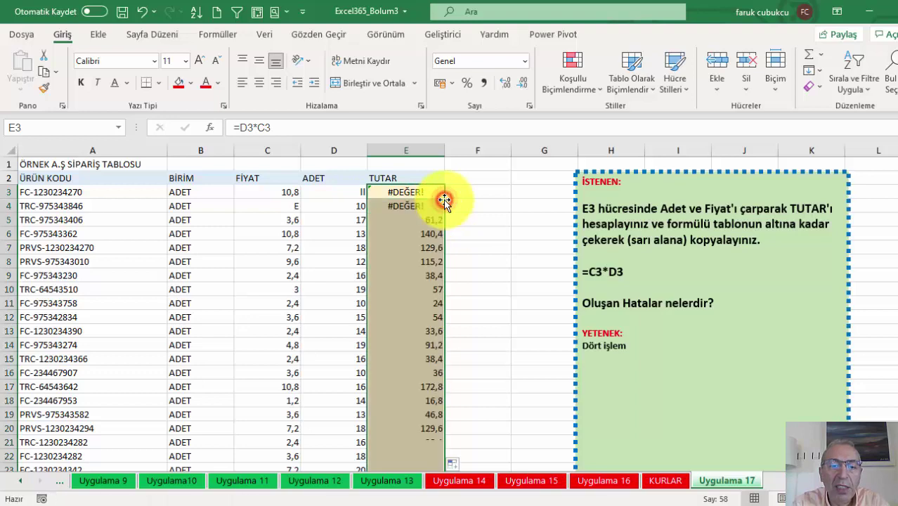
scroll(380, 270, down, 3)
scroll(366, 274, down, 1)
scroll(365, 274, up, 4)
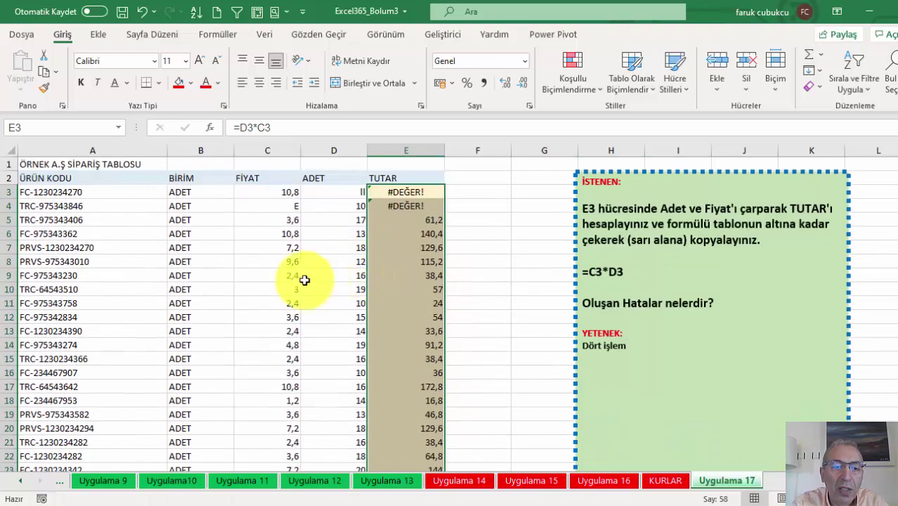
- Replace the FİYAT value in C10 with the text W
click(271, 289)
text(W)
click(271, 314)
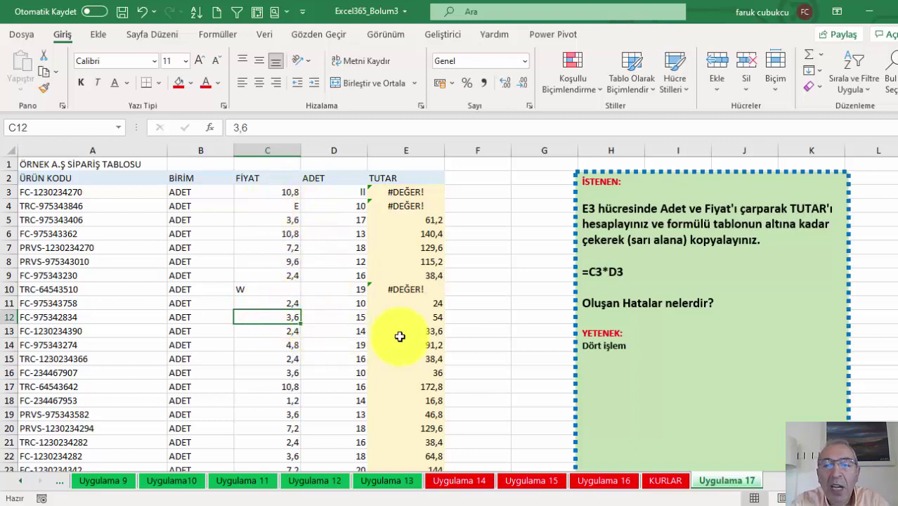
scroll(399, 336, down, 2)
scroll(410, 250, up, 2)
- Inspect the #DEĞER! cells E3 and E4, widen column E, and check the text in D3
click(413, 194)
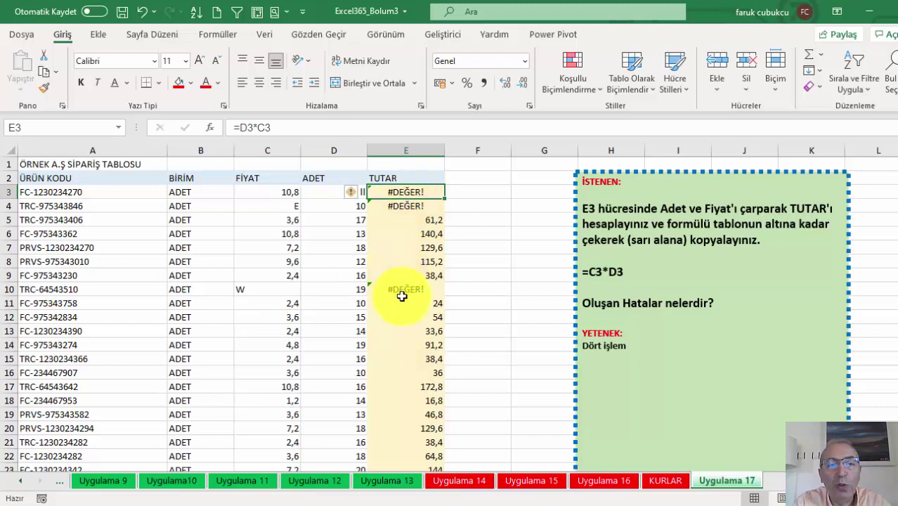
click(411, 204)
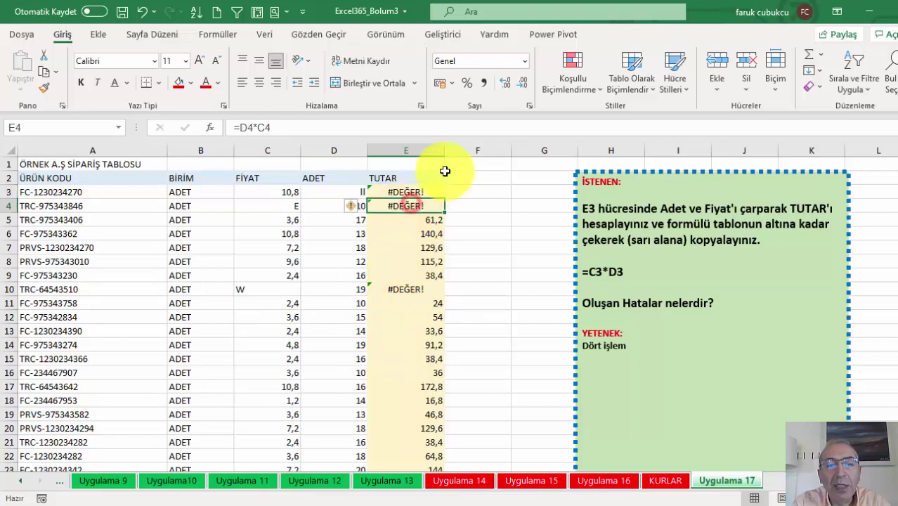
drag(444, 151, 463, 150)
click(337, 193)
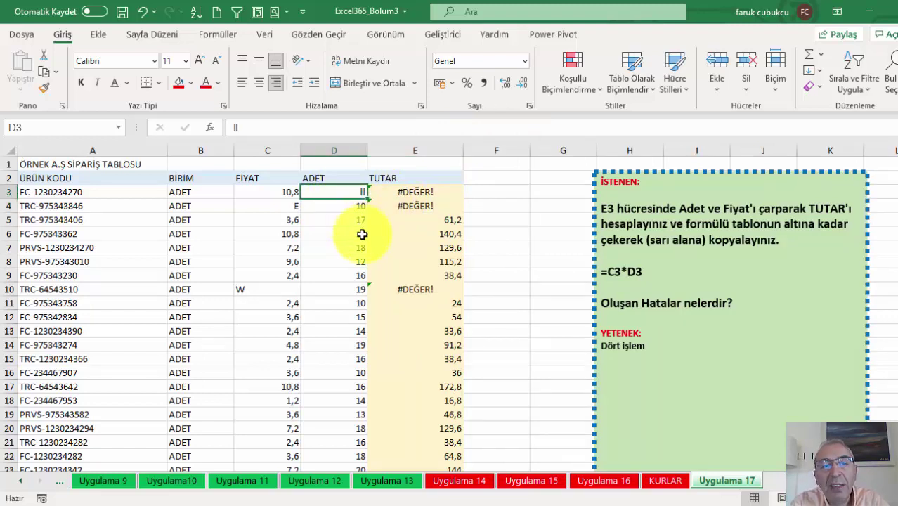
click(415, 191)
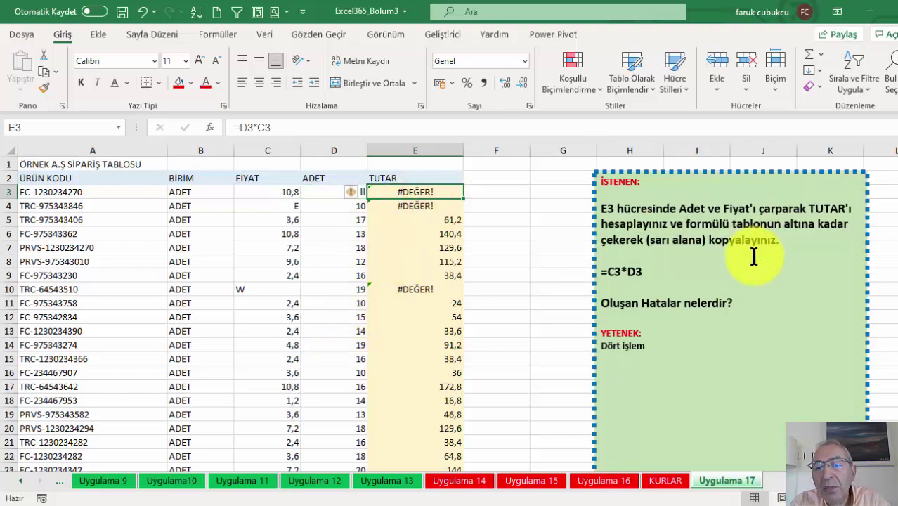
scroll(749, 263, down, 3)
scroll(586, 263, up, 3)
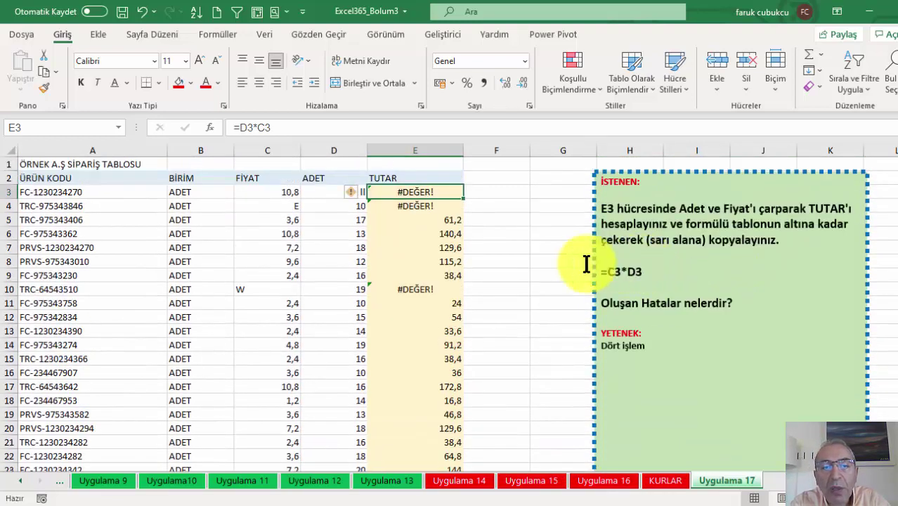
click(419, 206)
- Open E3's formula, leave it unchanged, then reopen it for reworking
double_click(418, 191)
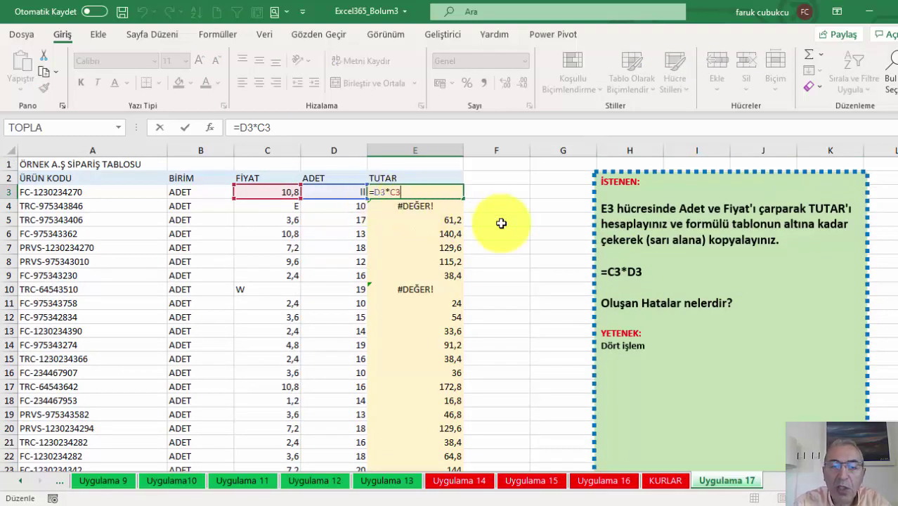
key(Return)
scroll(472, 372, down, 3)
scroll(471, 376, up, 3)
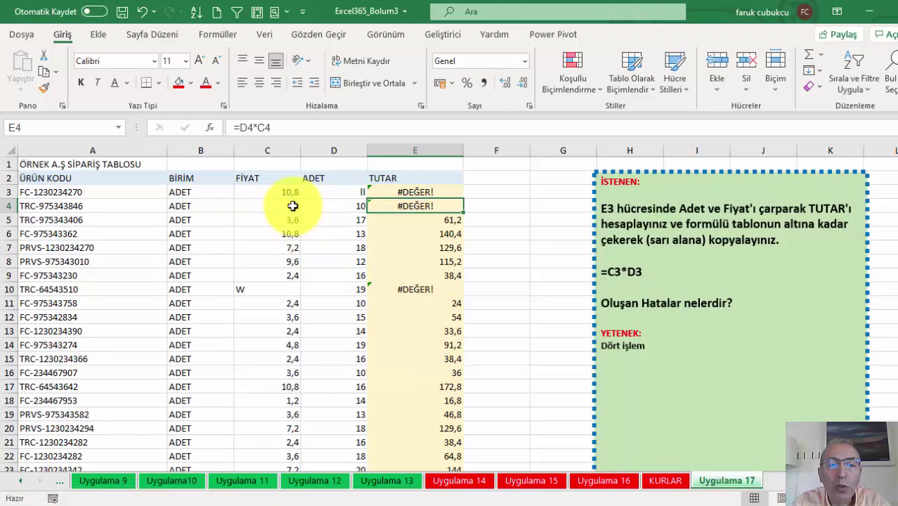
click(412, 195)
double_click(399, 195)
- Wrap E3's product in EĞERHATA so E3 shows 0 instead of #DEĞER!
click(372, 192)
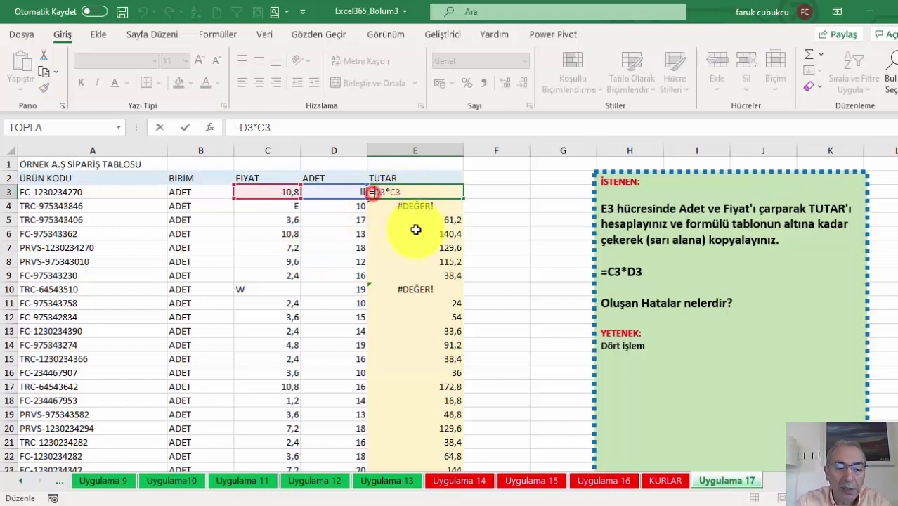
text(EĞER)
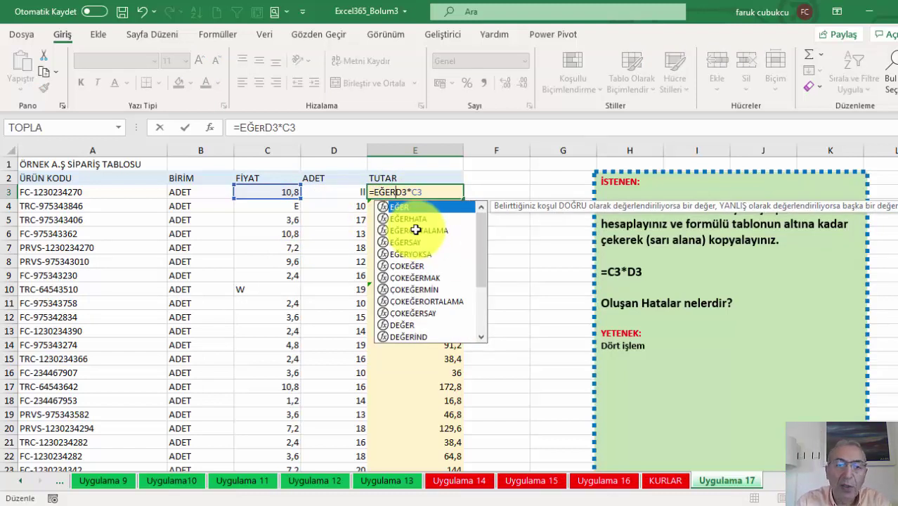
key(Down)
key(Tab)
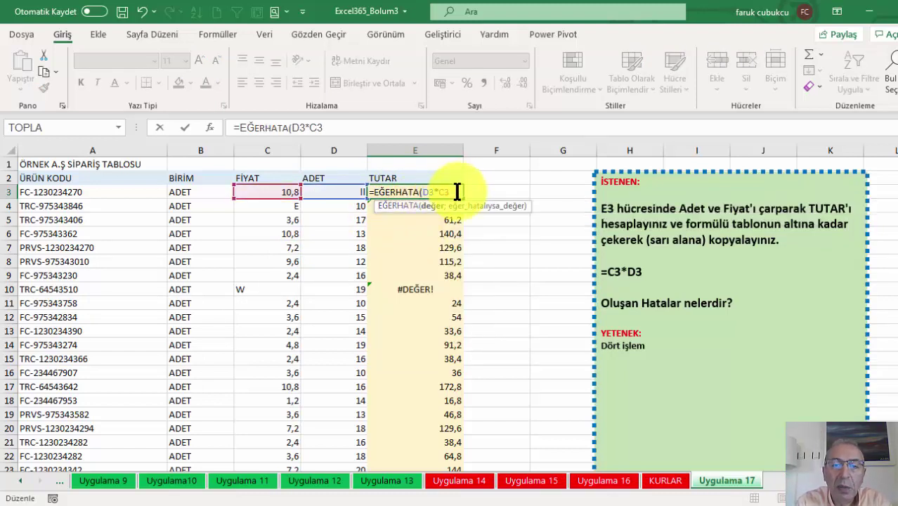
text())
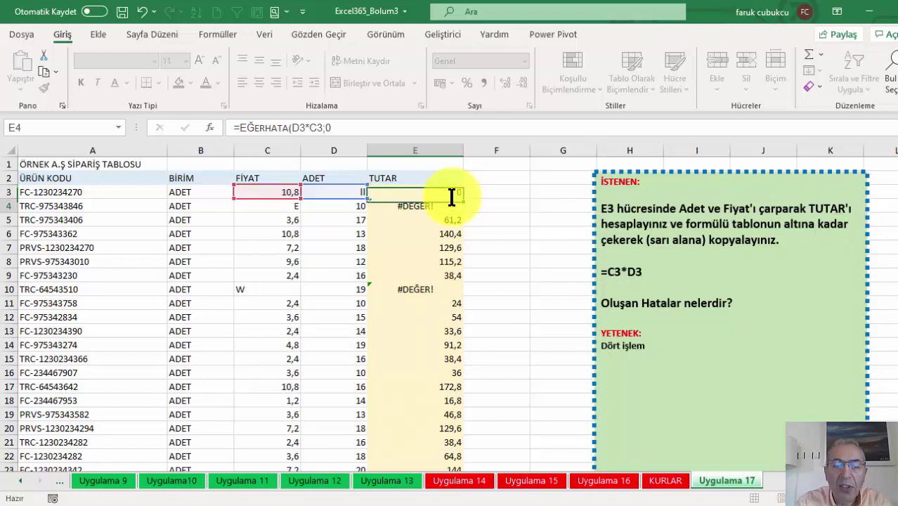
key(Return)
- Fill the EĞERHATA formula down TUTAR, then undo back to =D3*C3
click(447, 190)
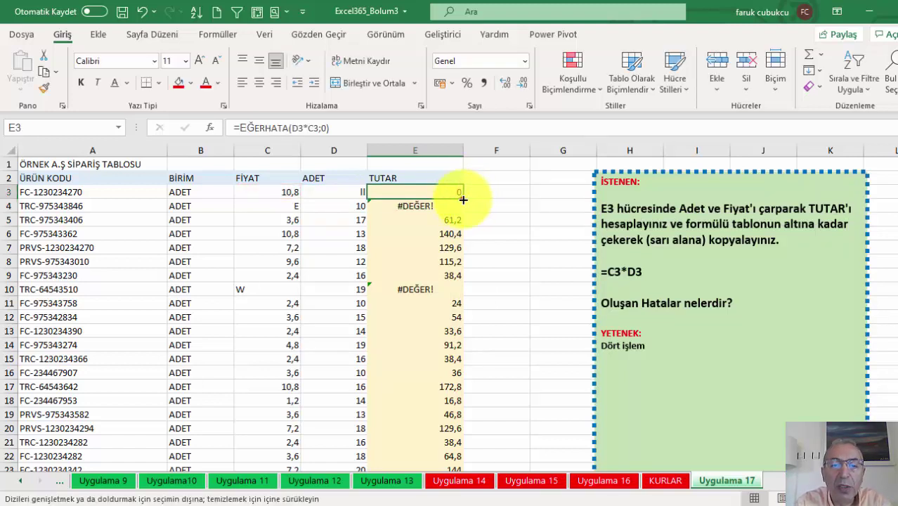
double_click(462, 199)
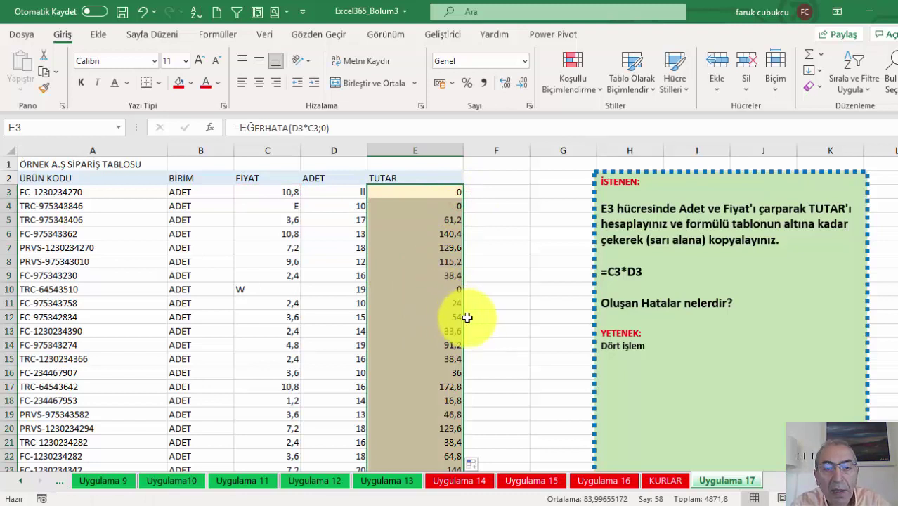
key(ctrl+z)
key(ctrl+z)
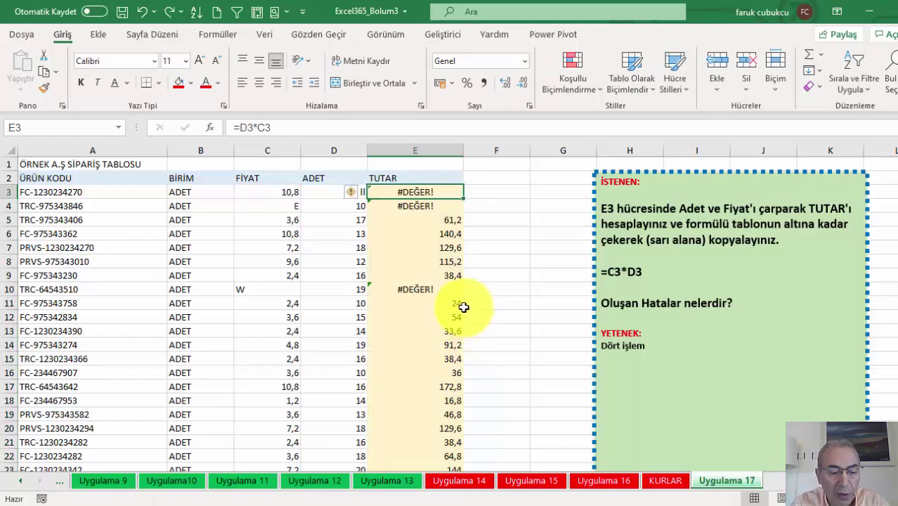
click(430, 248)
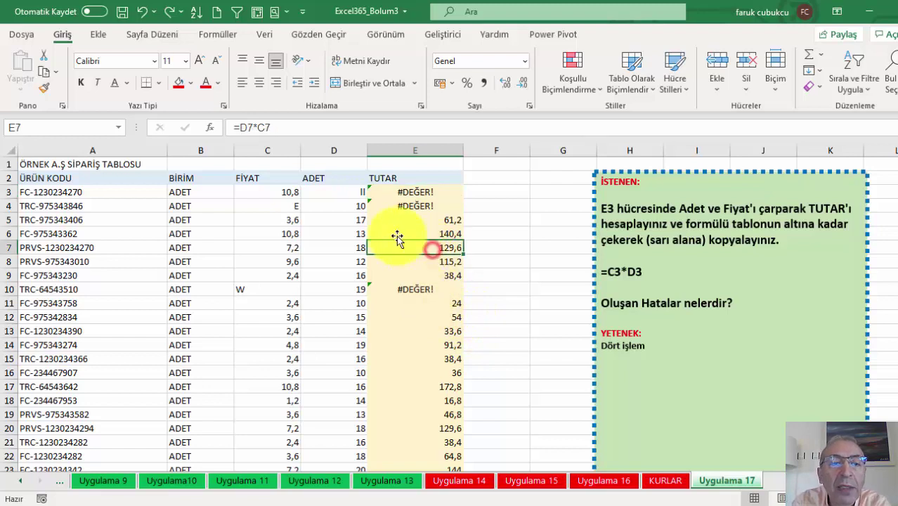
click(282, 193)
click(356, 194)
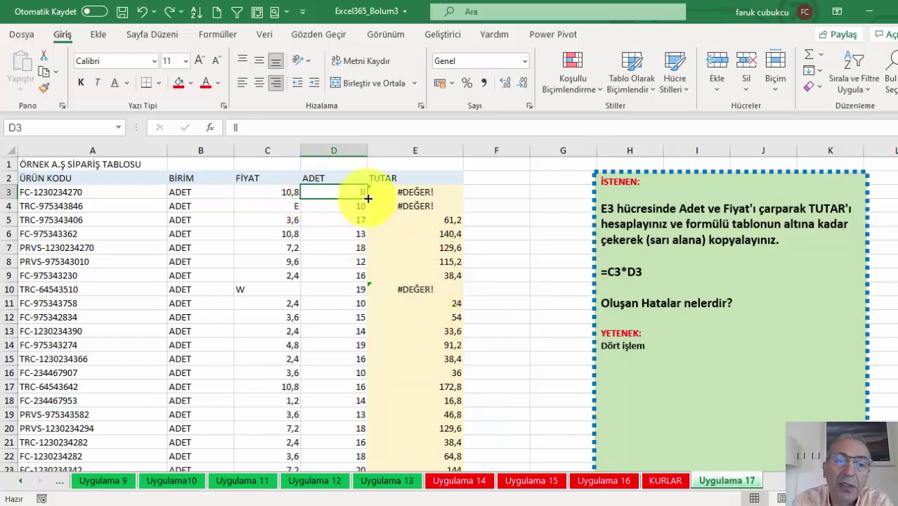
text(11)
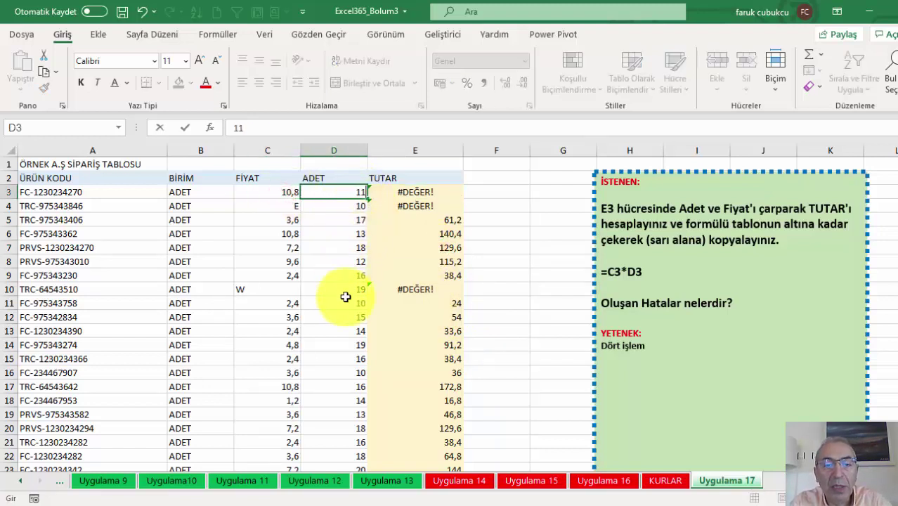
click(349, 300)
click(344, 208)
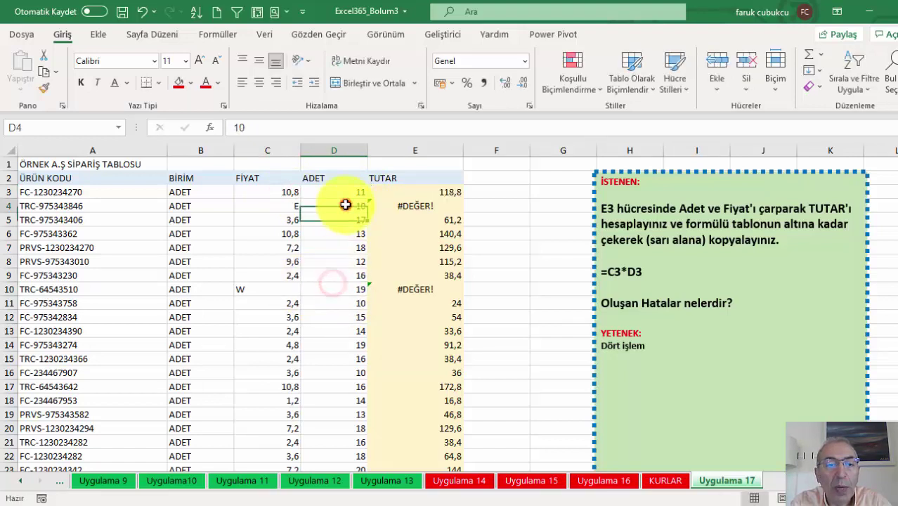
click(288, 207)
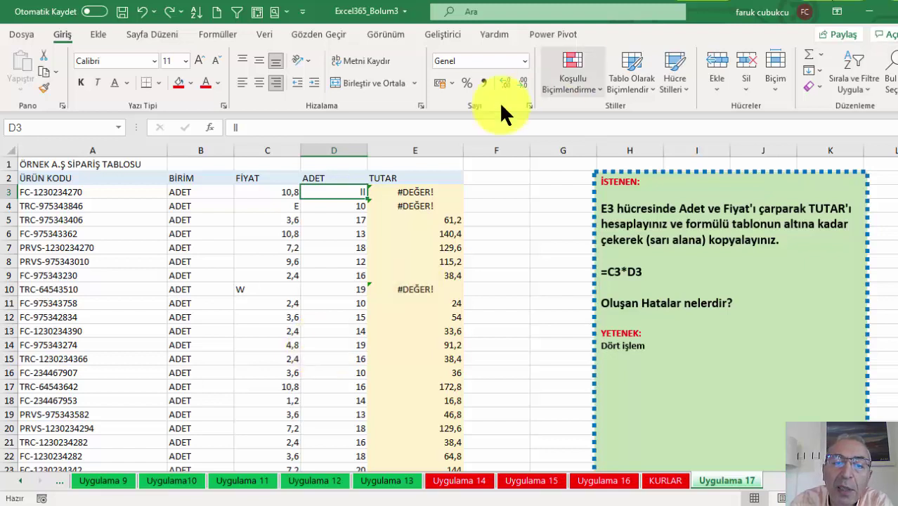
- Enter the misspelled =TOLA in F3 to demonstrate the #AD? error
click(417, 196)
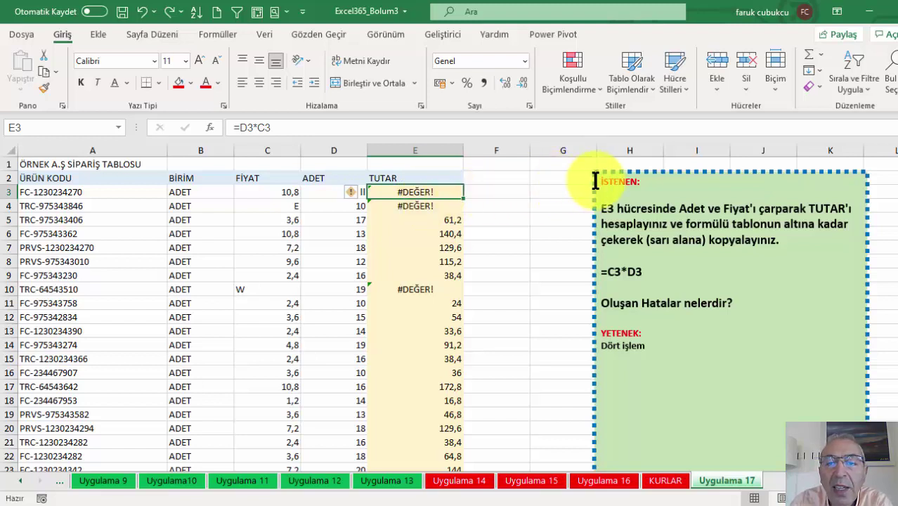
click(510, 194)
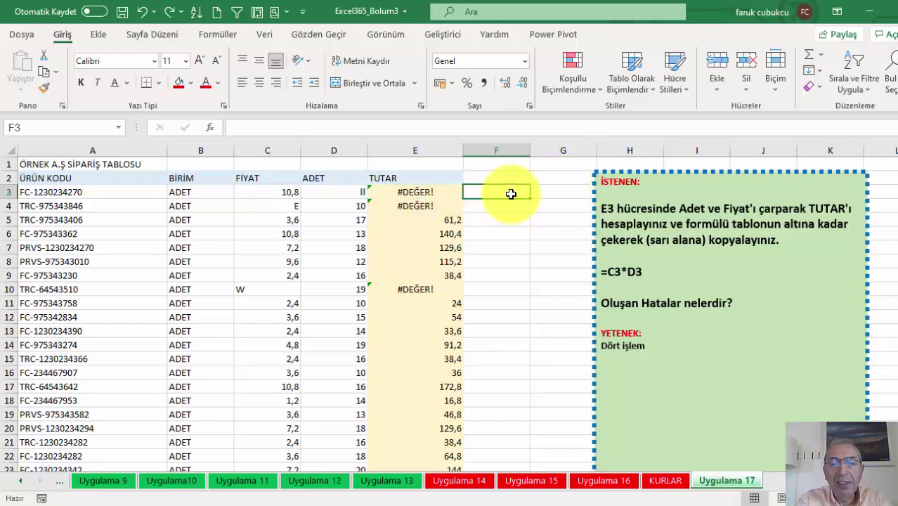
text(=TO)
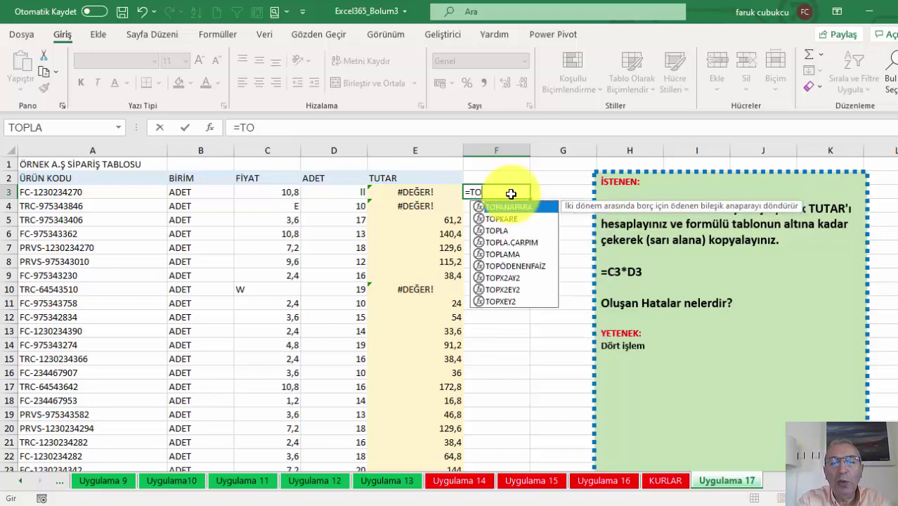
text(LASSD)
key(Return)
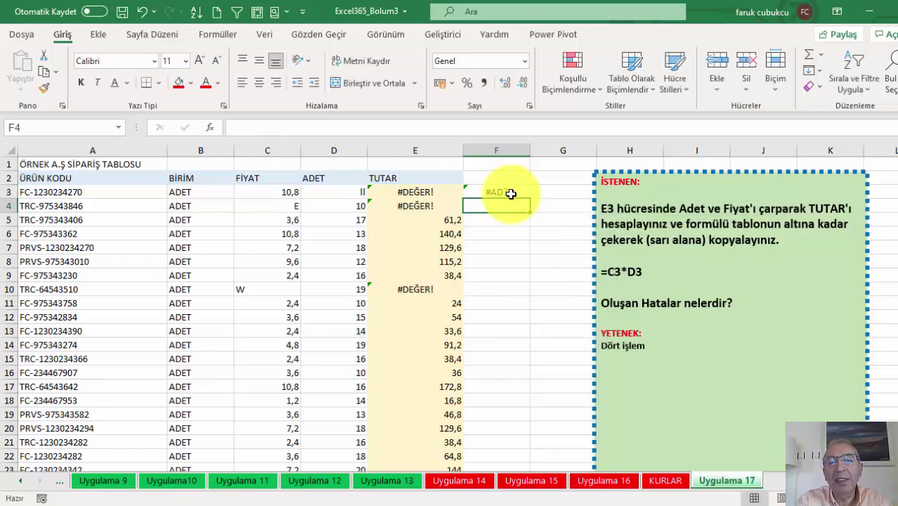
click(511, 194)
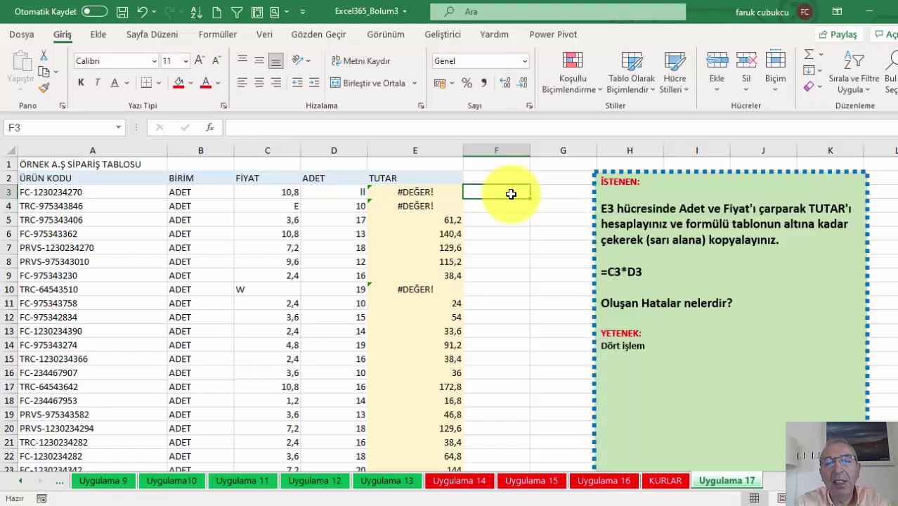
- Move the İSTENEN instruction box right and down, then reselect F3 and E3
click(597, 181)
drag(613, 172, 650, 181)
click(493, 188)
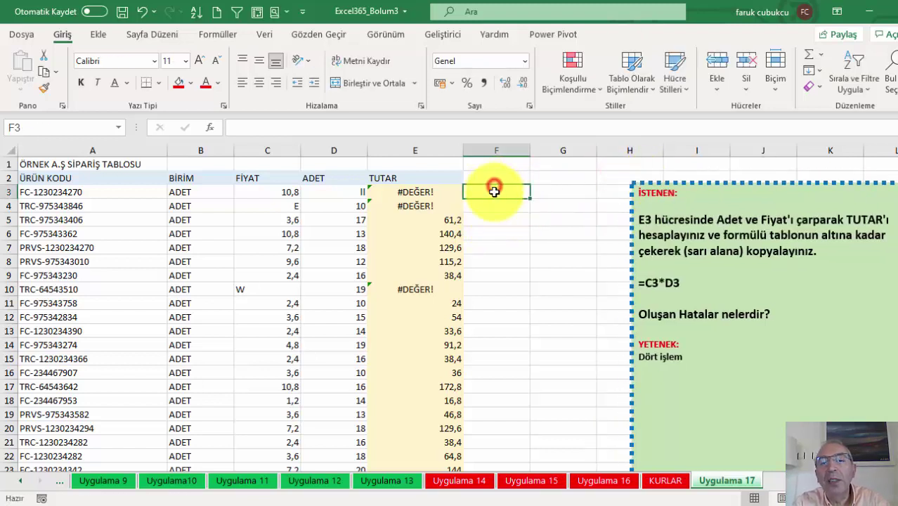
click(492, 211)
click(495, 191)
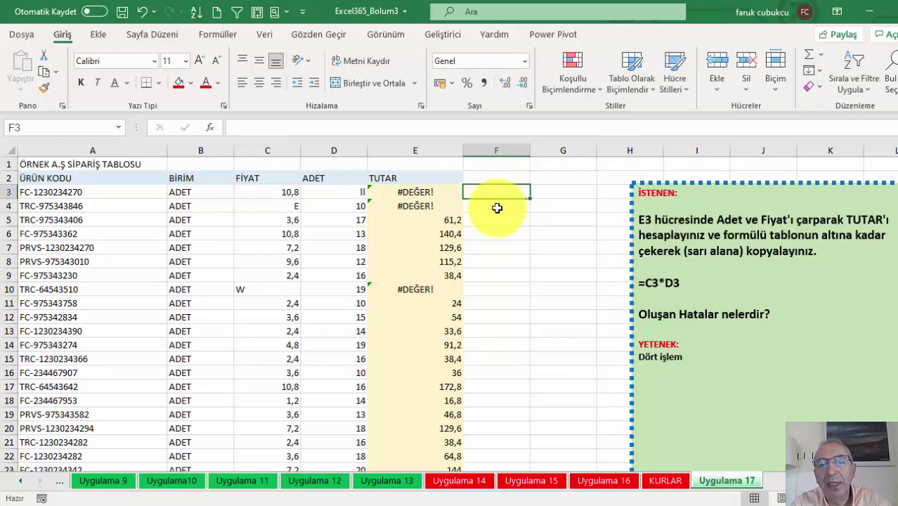
click(425, 193)
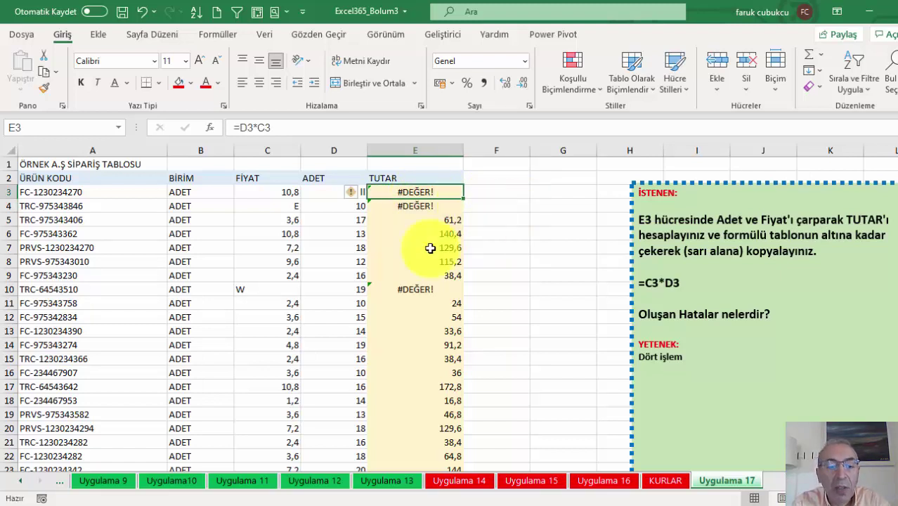
click(395, 483)
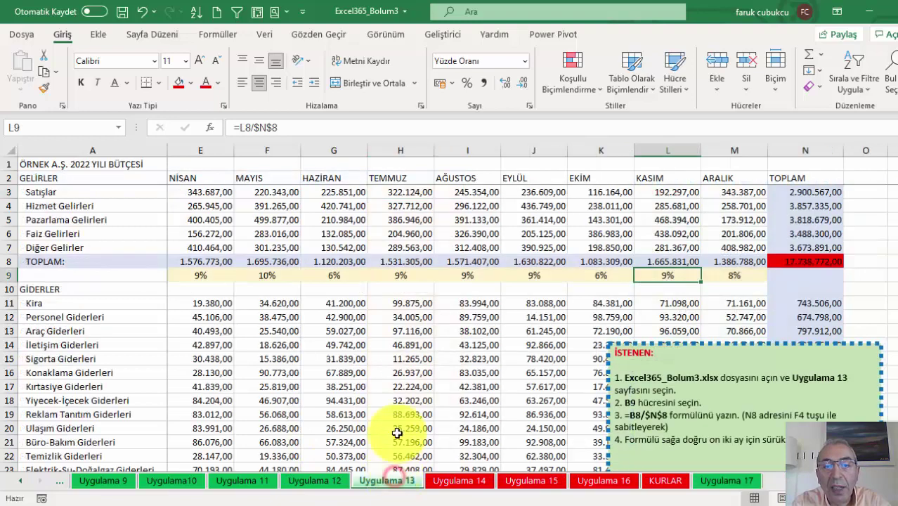
click(455, 481)
click(524, 483)
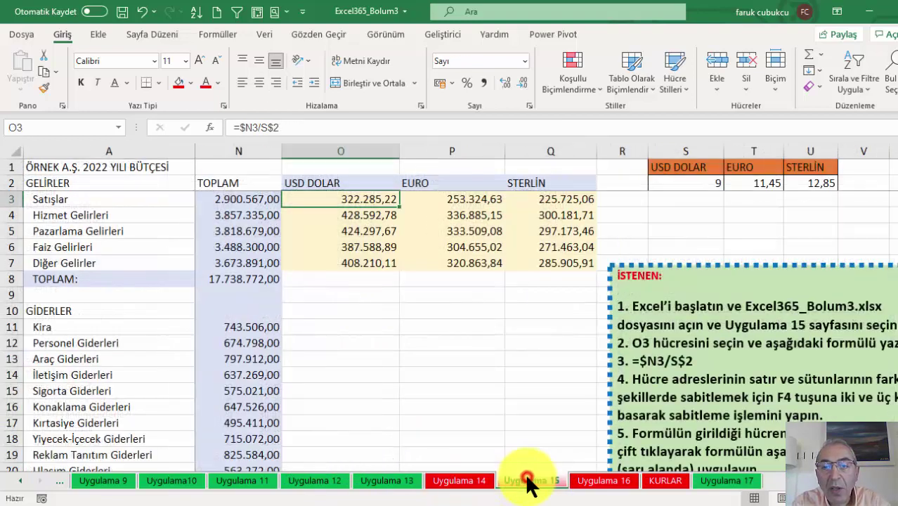
double_click(381, 204)
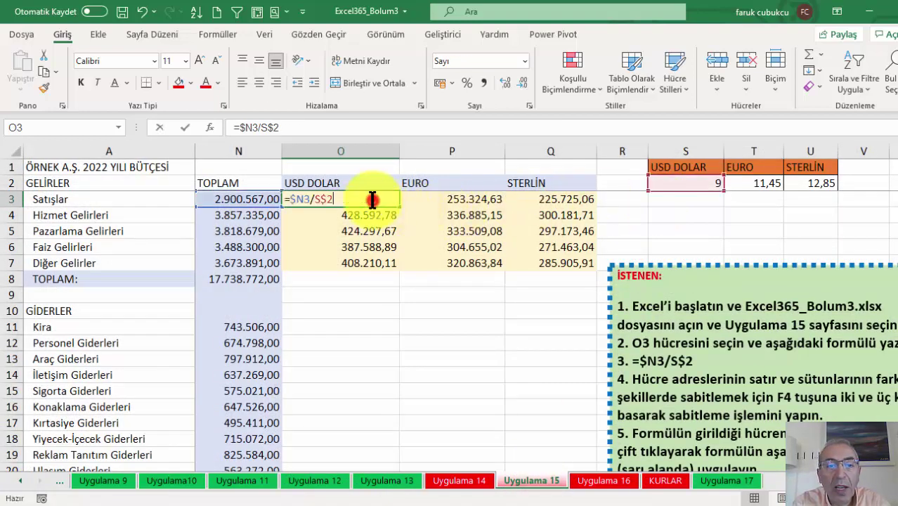
key(BackSpace)
key(BackSpace)
key(BackSpace)
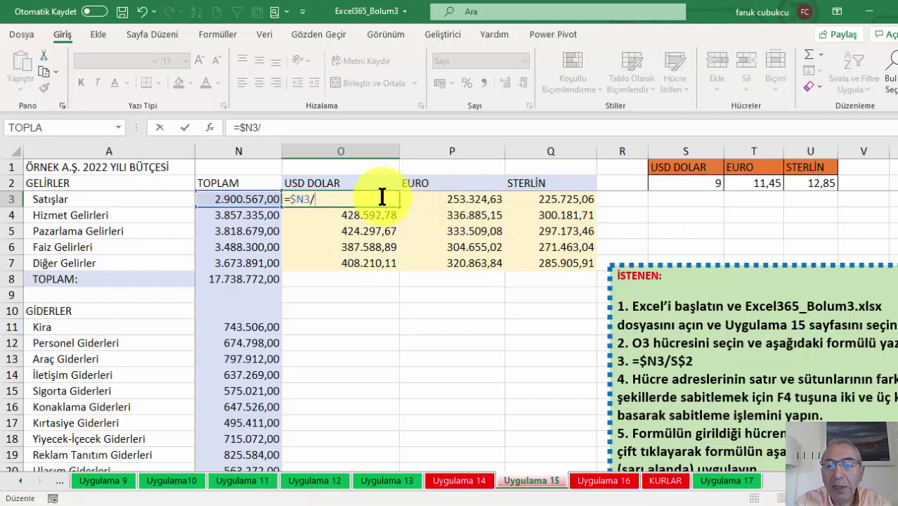
click(688, 182)
key(Return)
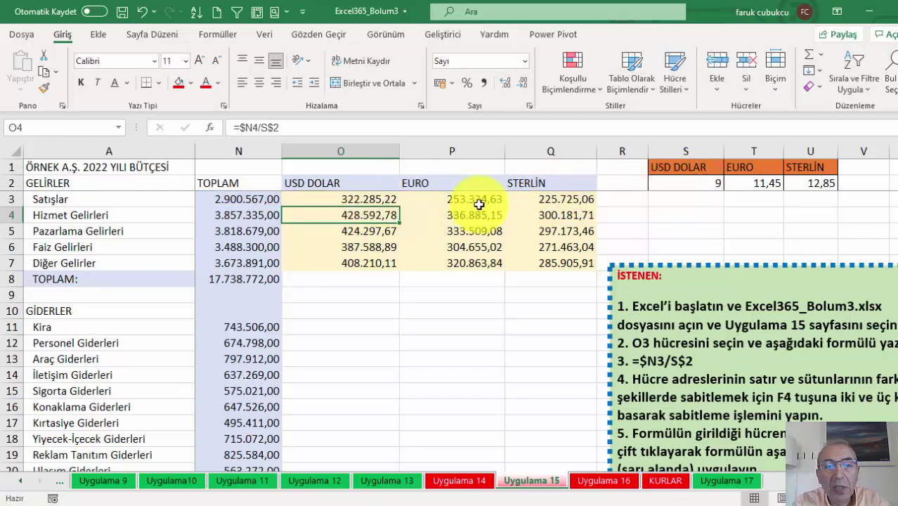
click(389, 197)
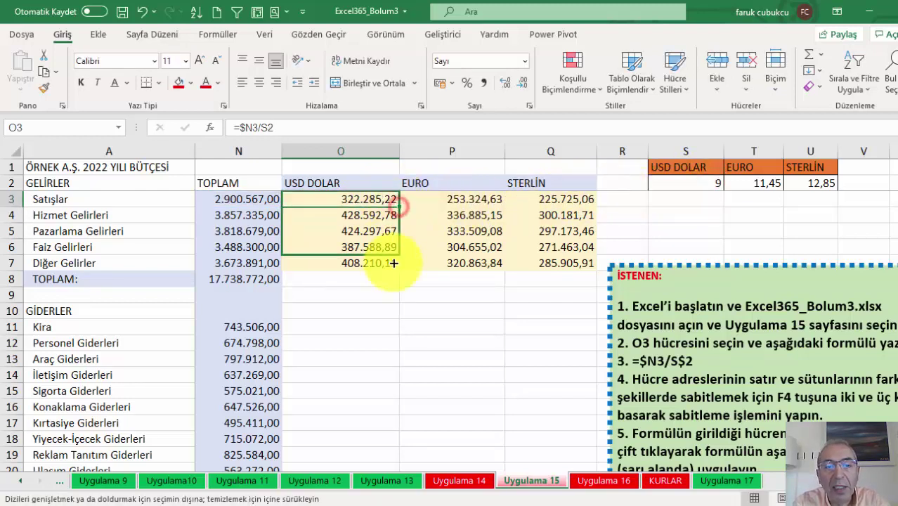
drag(399, 208, 373, 263)
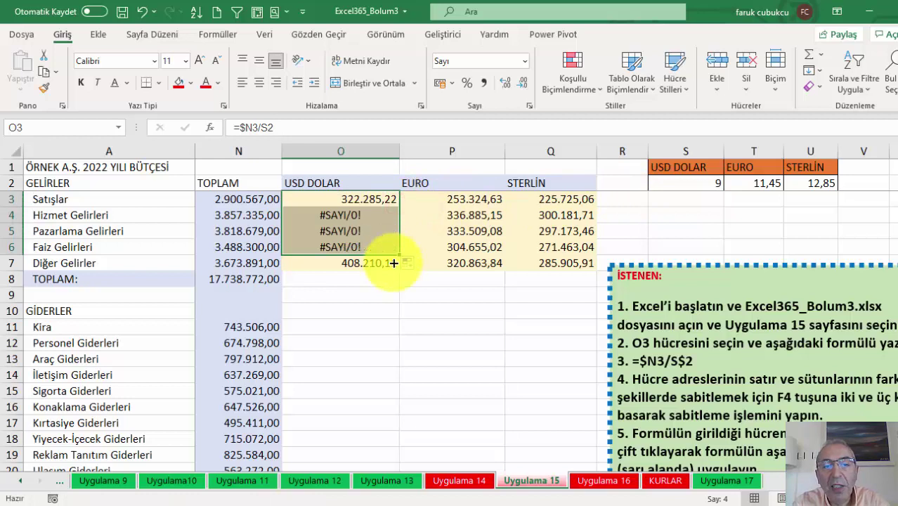
double_click(383, 214)
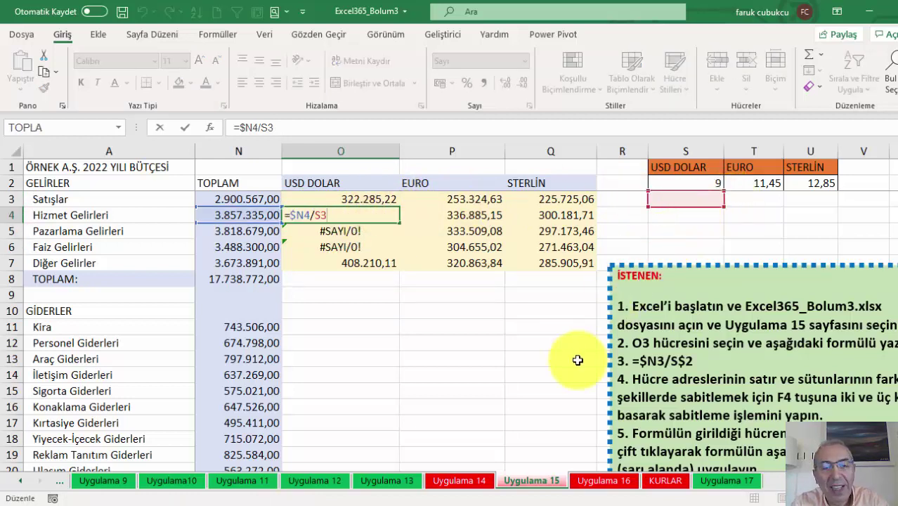
key(Escape)
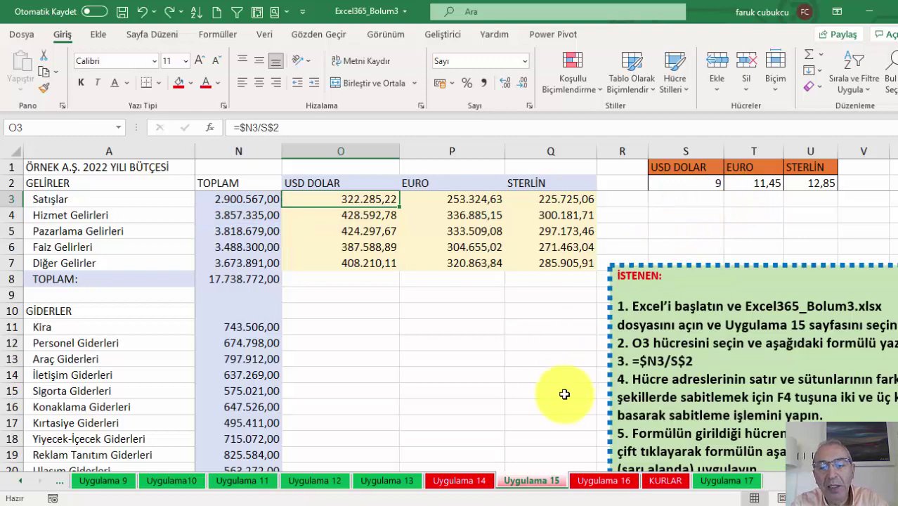
click(720, 480)
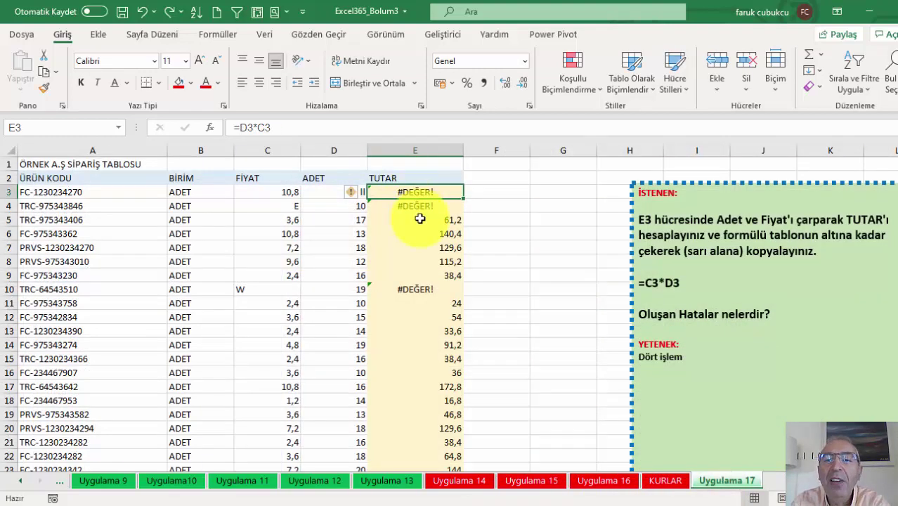